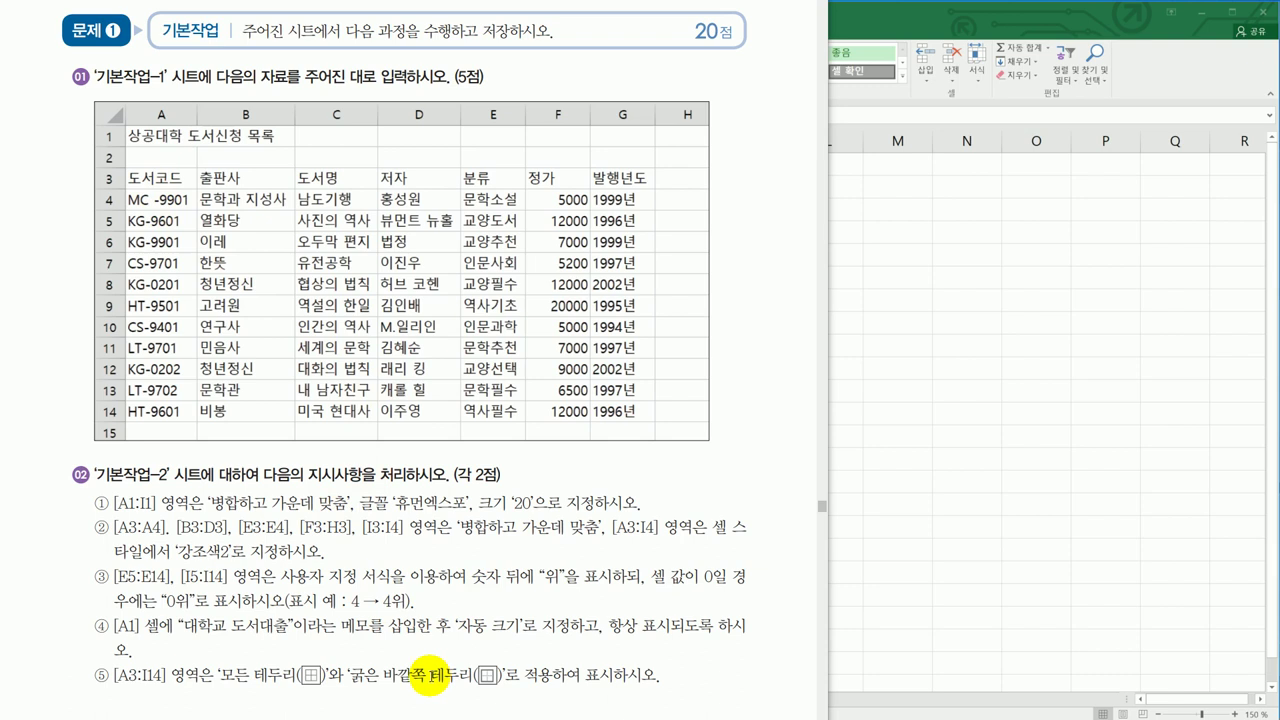
# Switch to the Excel workbook and merge and center A1:I1 on the 기본작업-2 sheet
pyautogui.scroll(-3, 428, 676)
pyautogui.scroll(3, 423, 677)
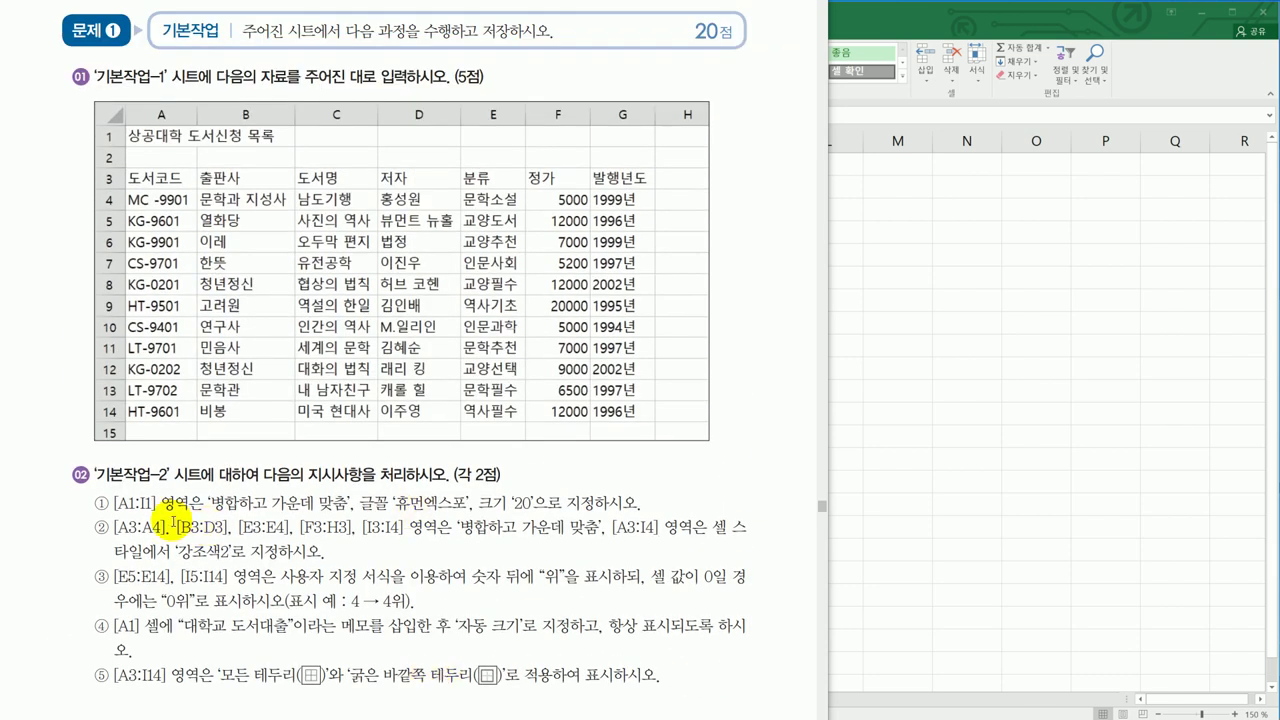
pyautogui.click(851, 469)
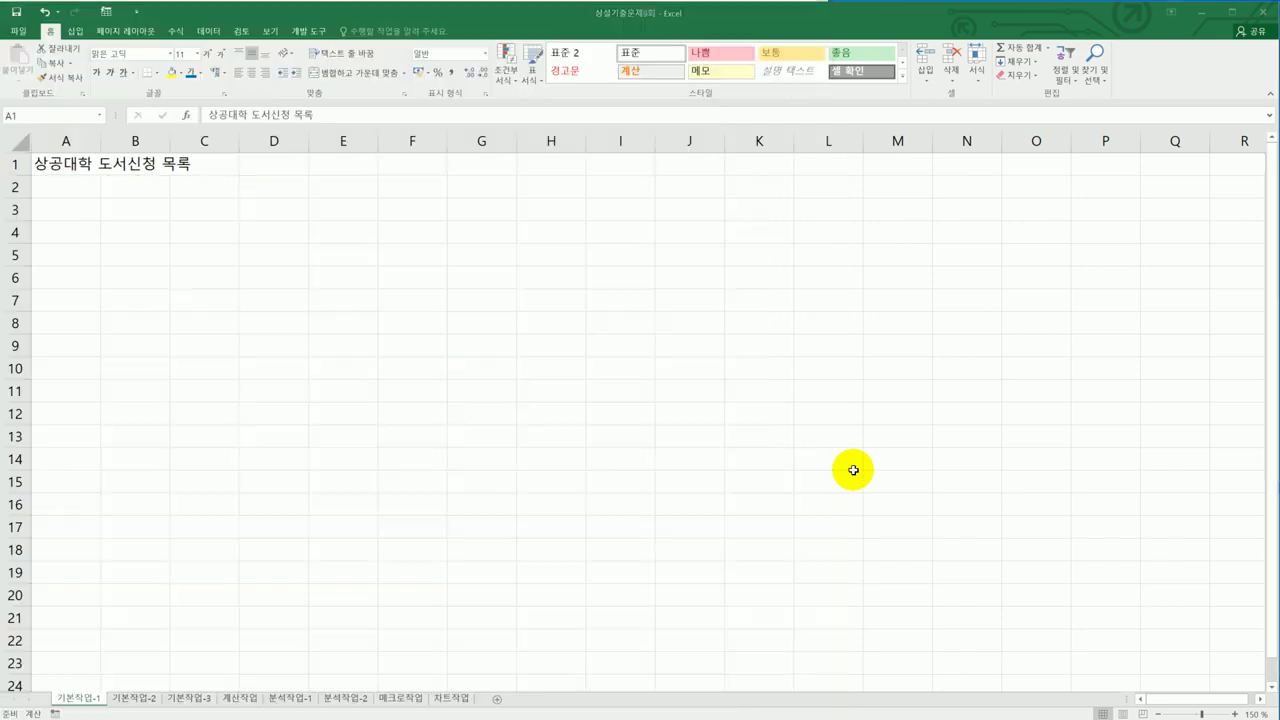
pyautogui.click(140, 698)
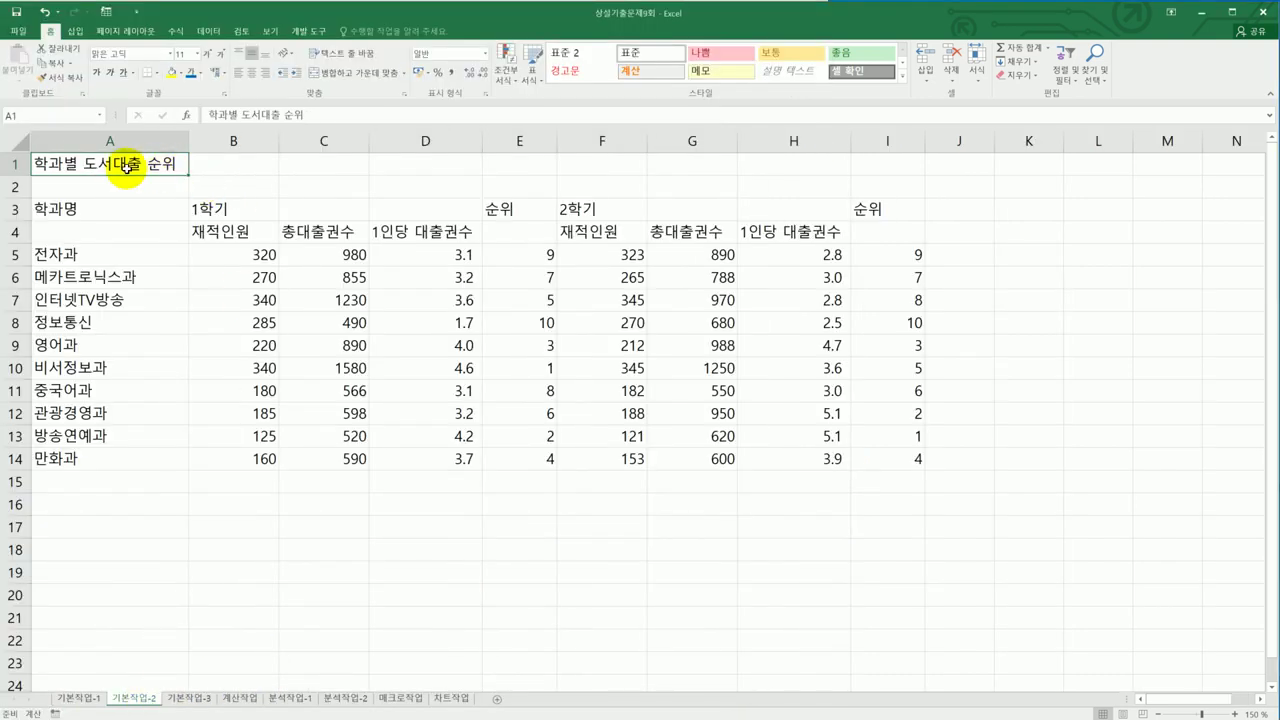
pyautogui.moveTo(128, 165); pyautogui.dragTo(902, 155)
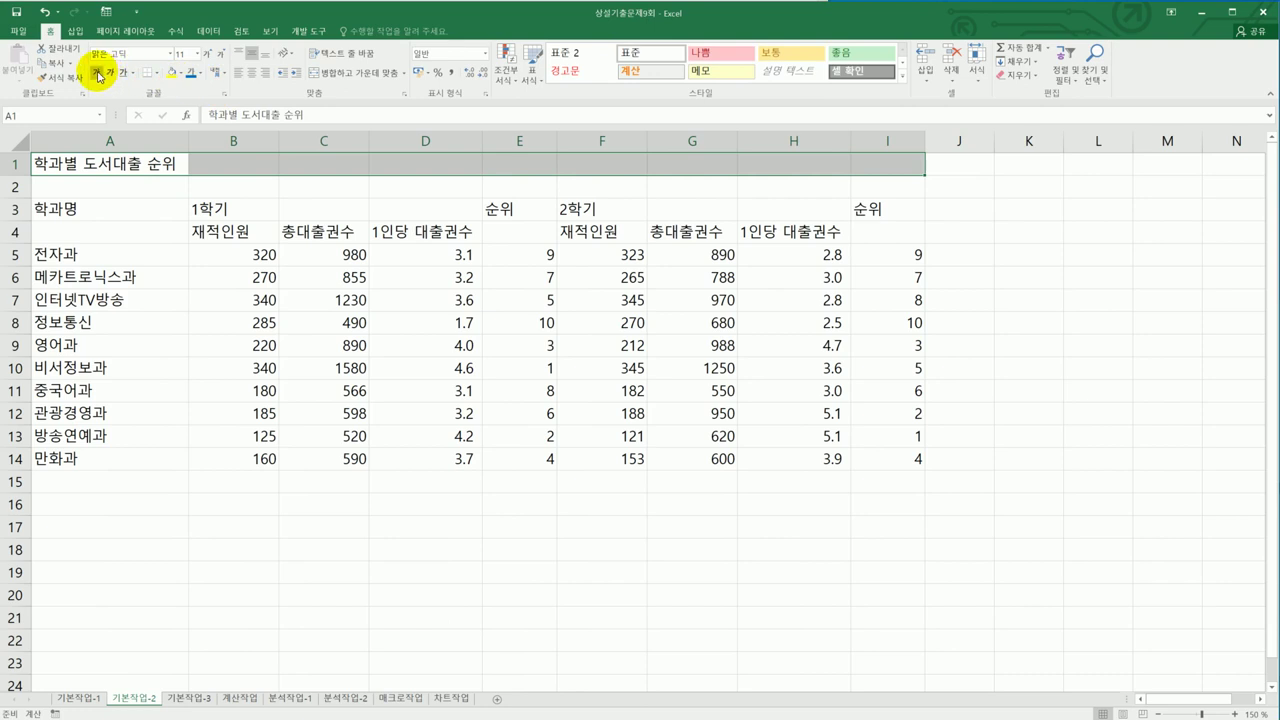
pyautogui.click(355, 74)
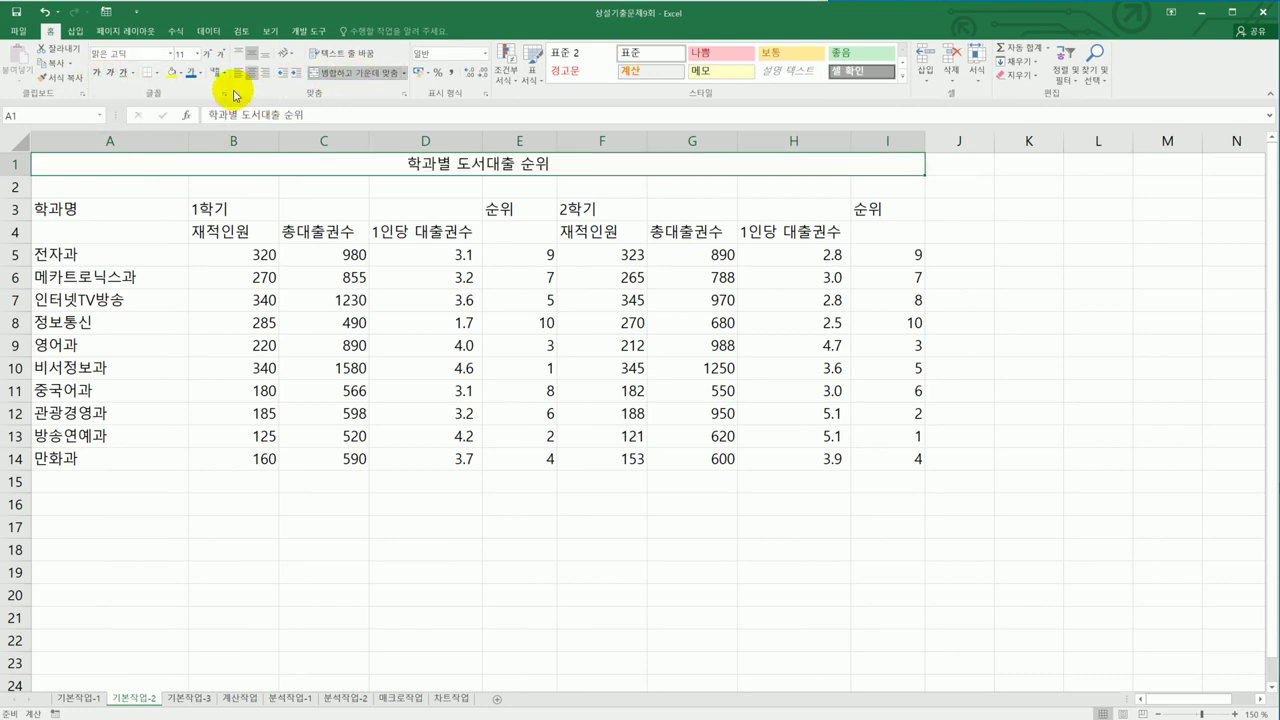
# Set the title in A1 to the 휴먼엑스포 font at size 20
pyautogui.click(169, 56)
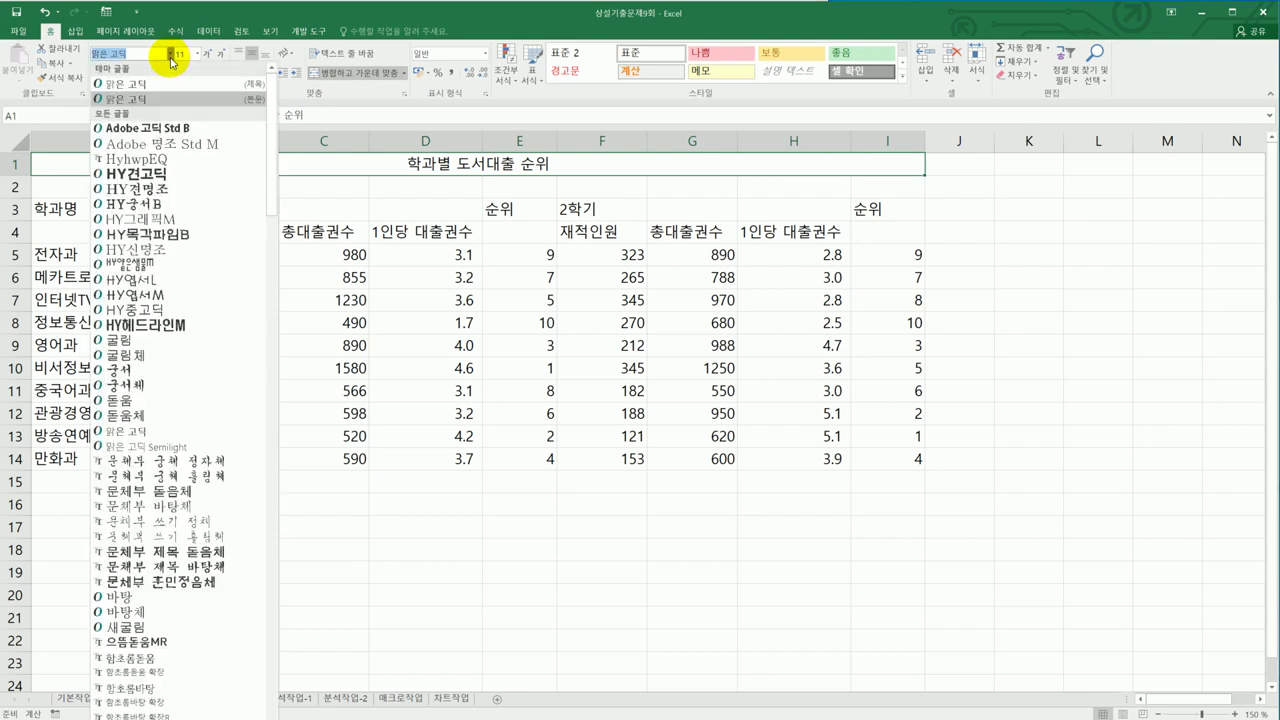
pyautogui.scroll(-2, 233, 300)
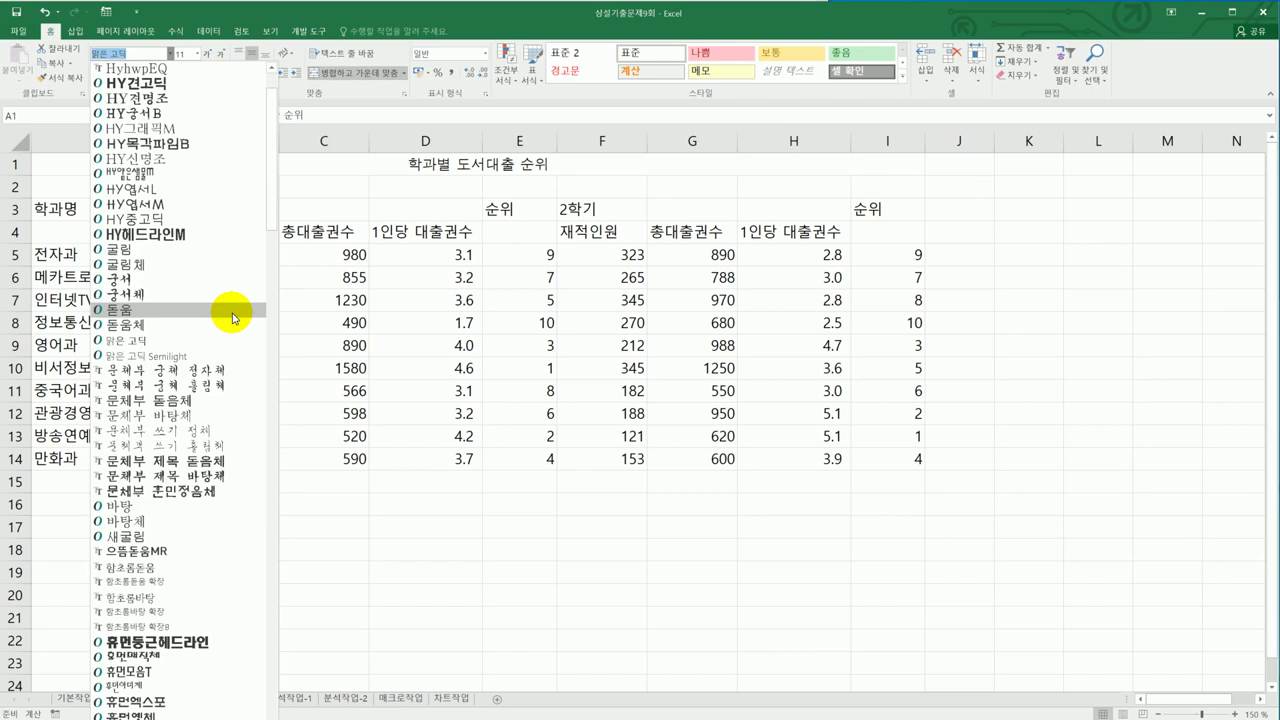
pyautogui.scroll(-3, 210, 660)
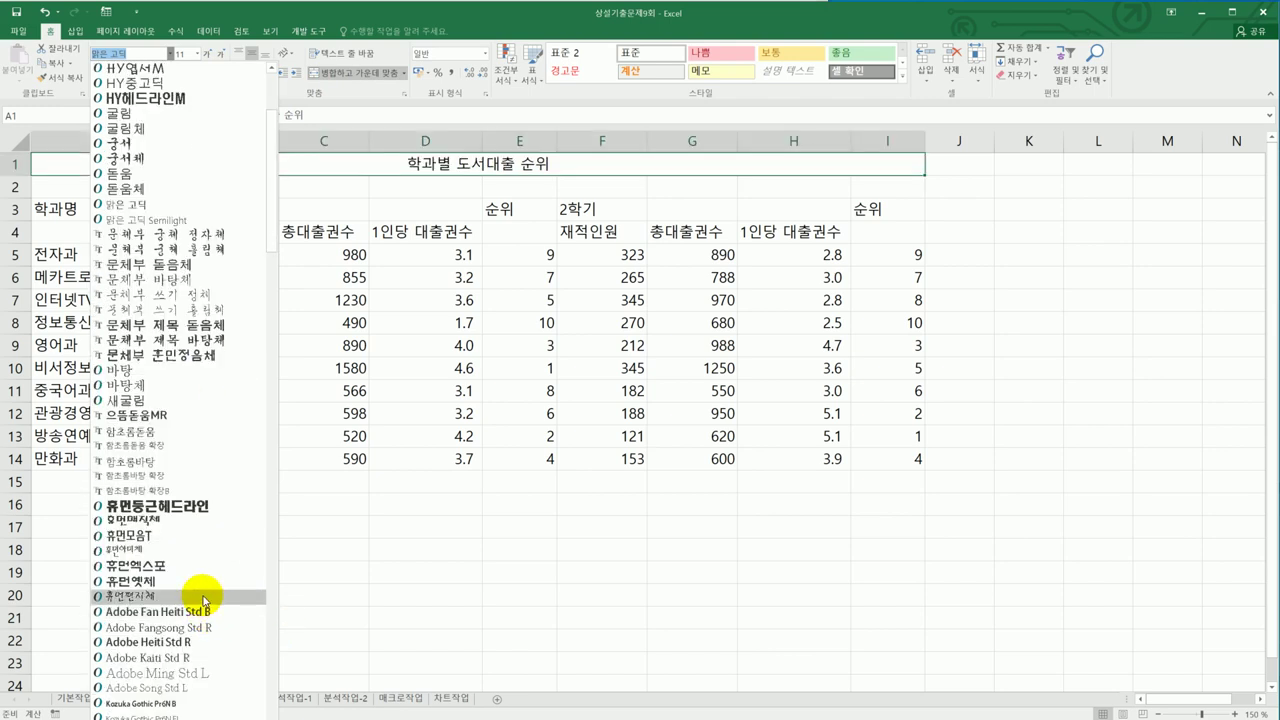
pyautogui.click(183, 564)
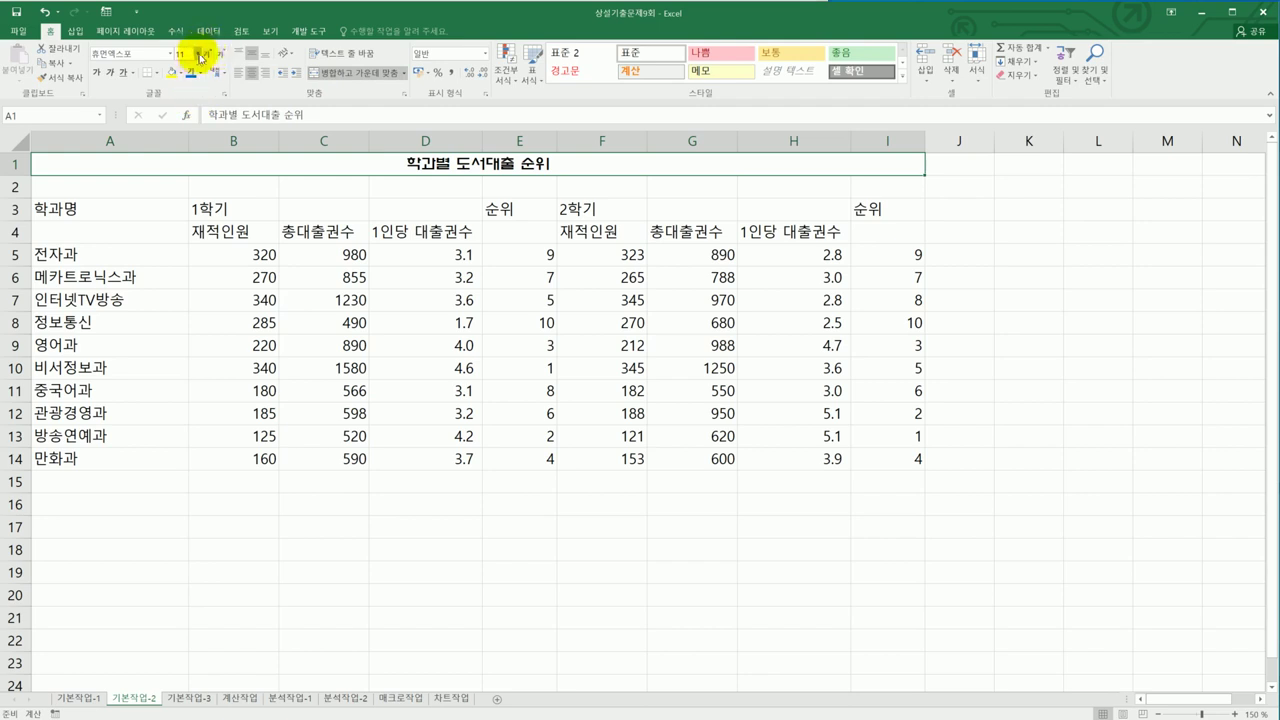
pyautogui.click(196, 54)
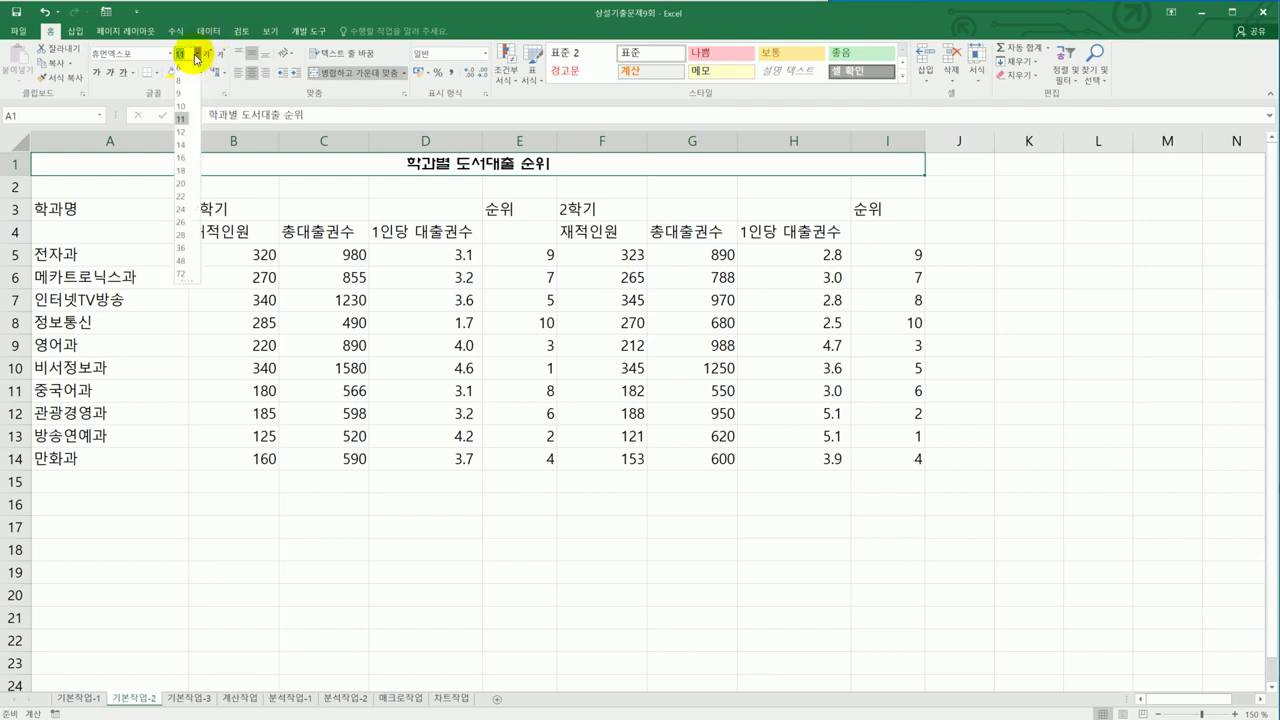
pyautogui.click(182, 185)
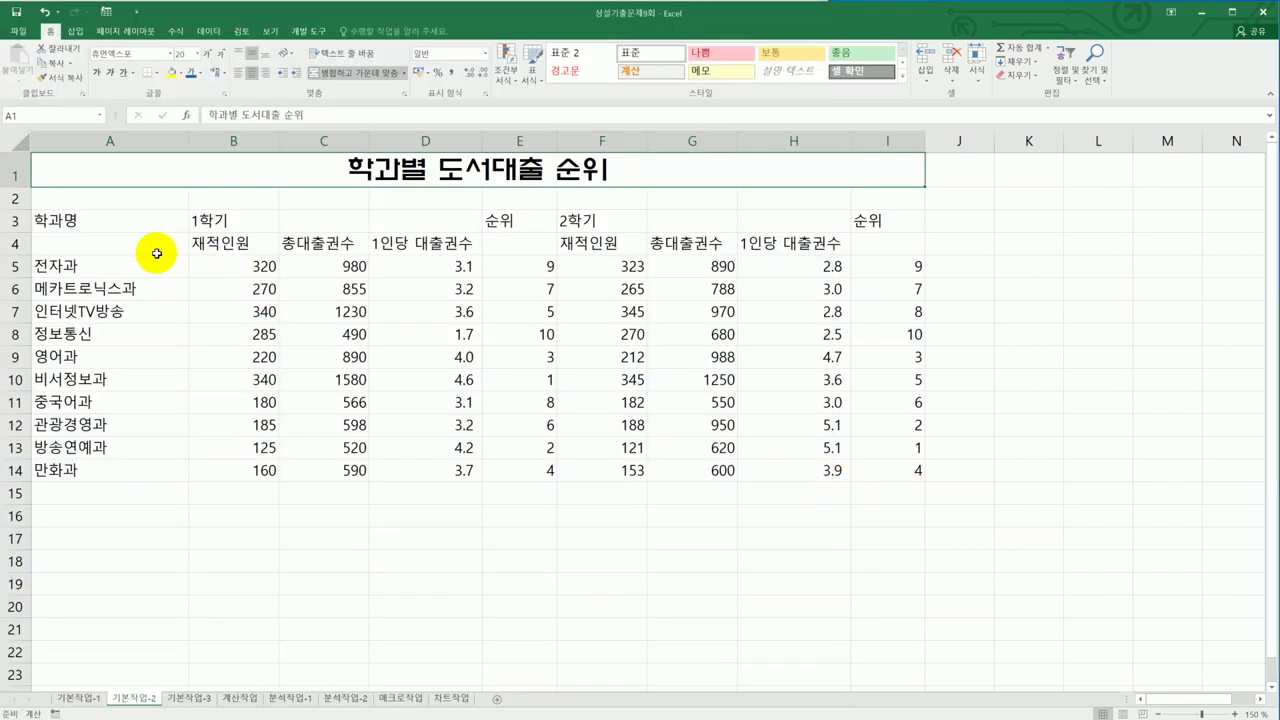
# Merge and center each of the header ranges A3:A4, B3:D3, E3:E4, F3:H3 and I3:I4
pyautogui.click(138, 224)
pyautogui.moveTo(138, 224); pyautogui.dragTo(134, 243)
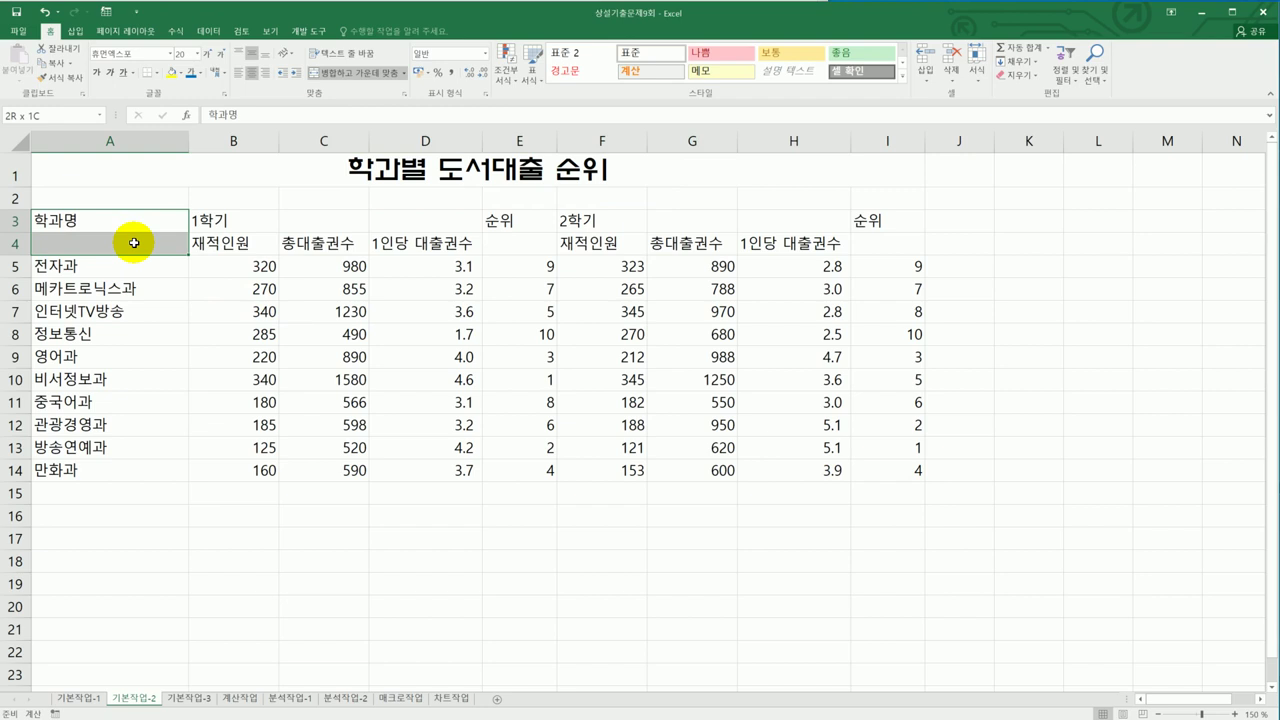
pyautogui.moveTo(134, 243); pyautogui.dragTo(134, 243)
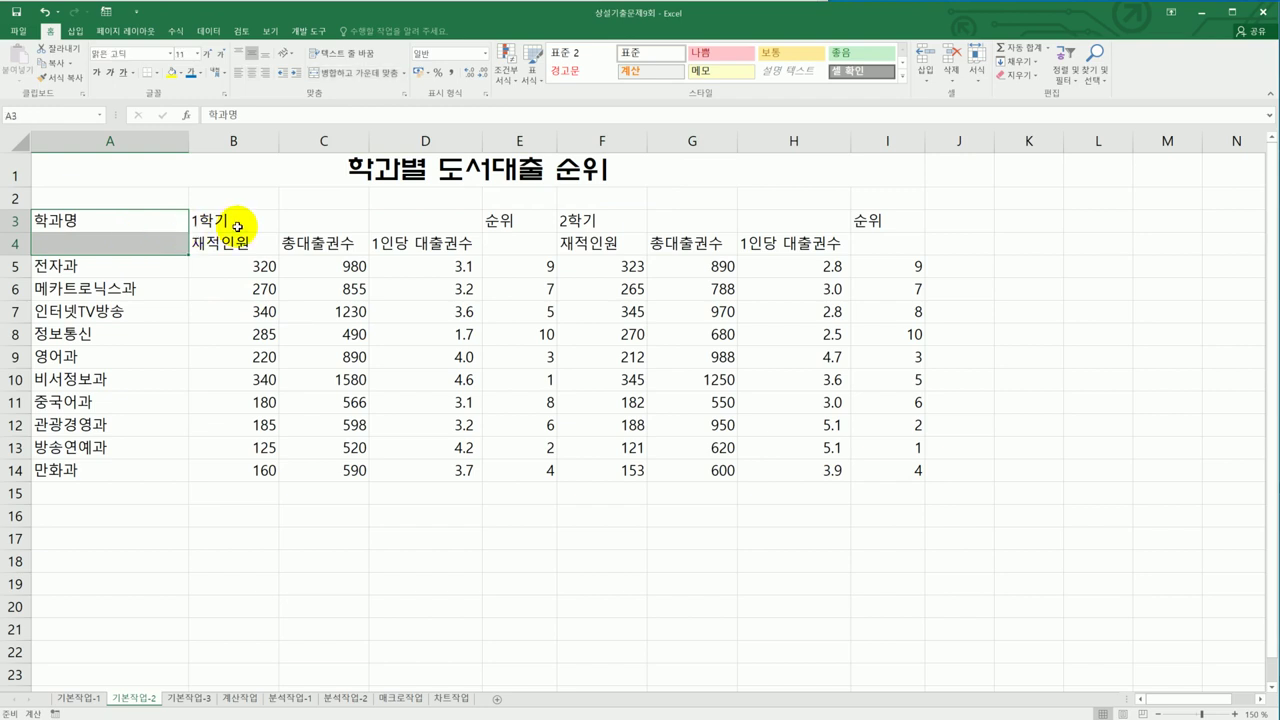
pyautogui.moveTo(237, 226); pyautogui.dragTo(513, 245)
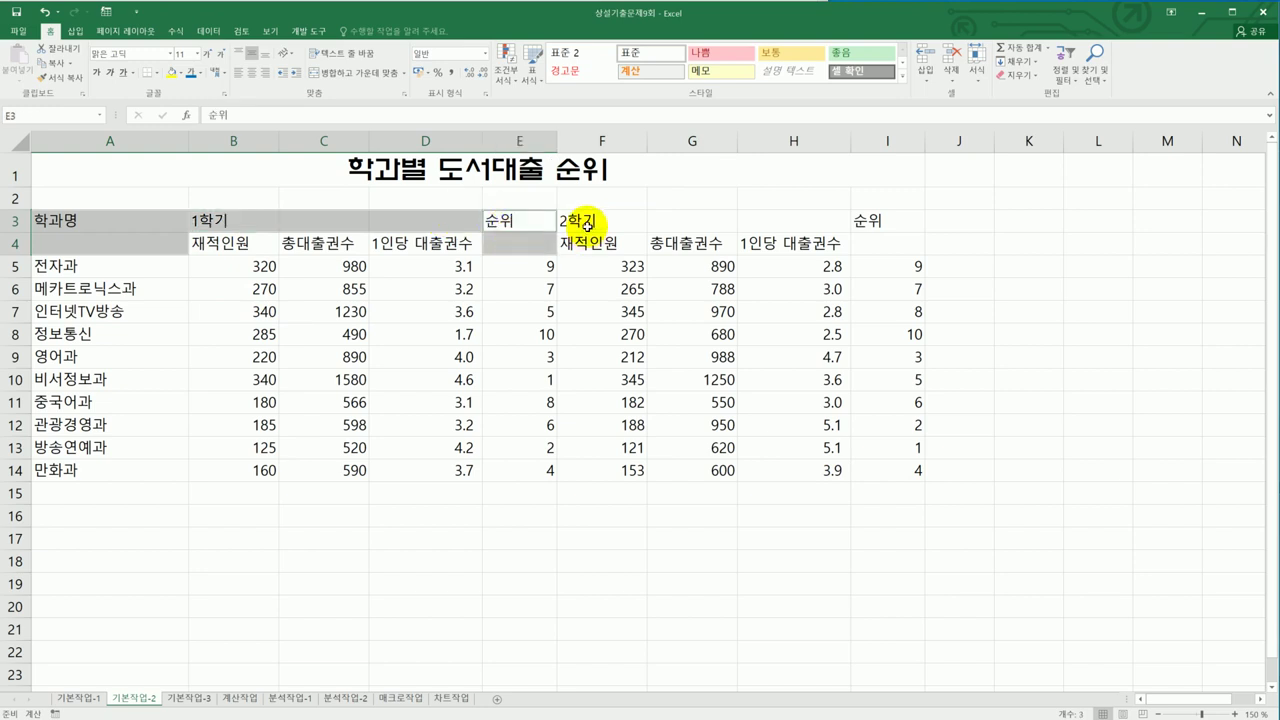
pyautogui.moveTo(580, 217); pyautogui.dragTo(750, 221)
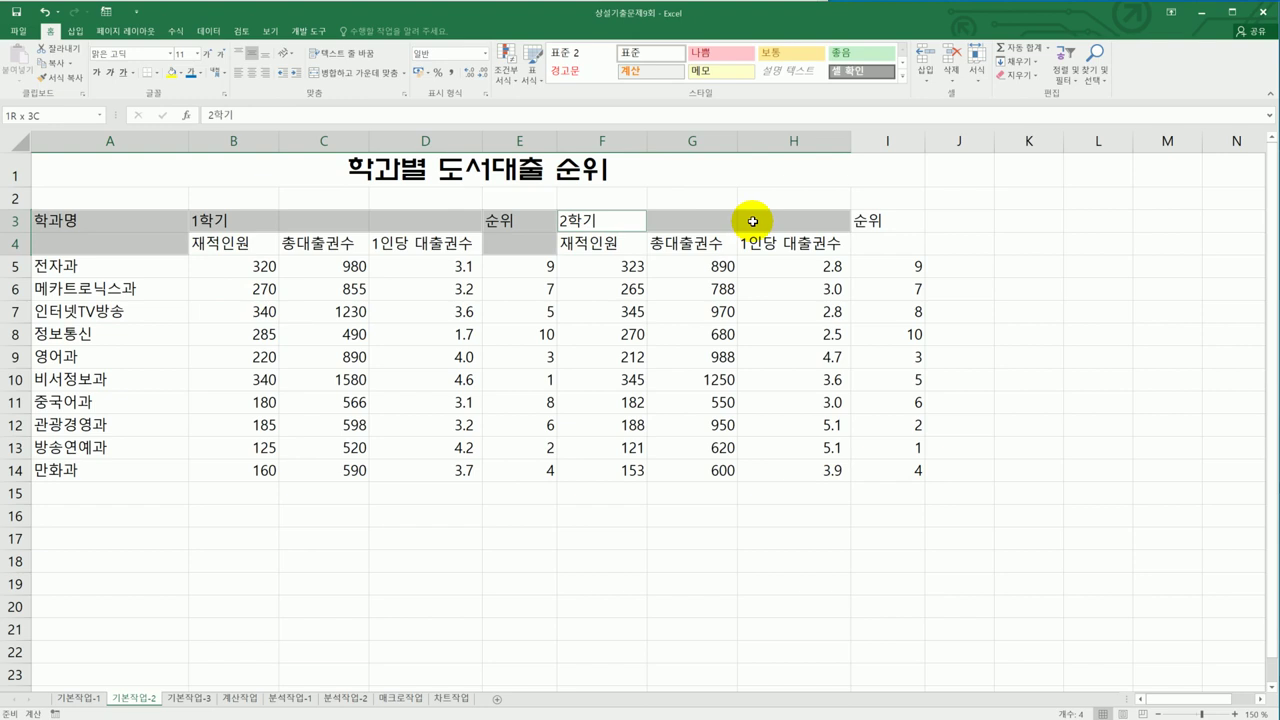
pyautogui.moveTo(886, 221); pyautogui.dragTo(885, 244)
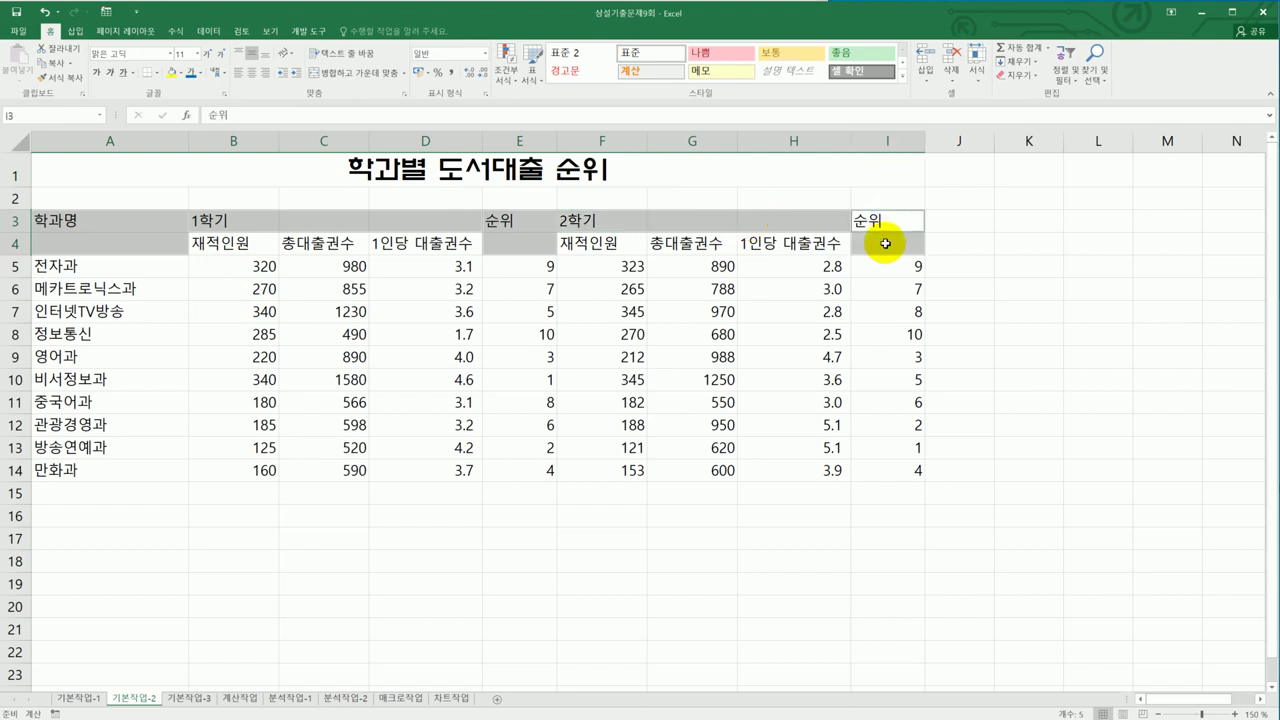
pyautogui.moveTo(885, 244); pyautogui.dragTo(885, 244)
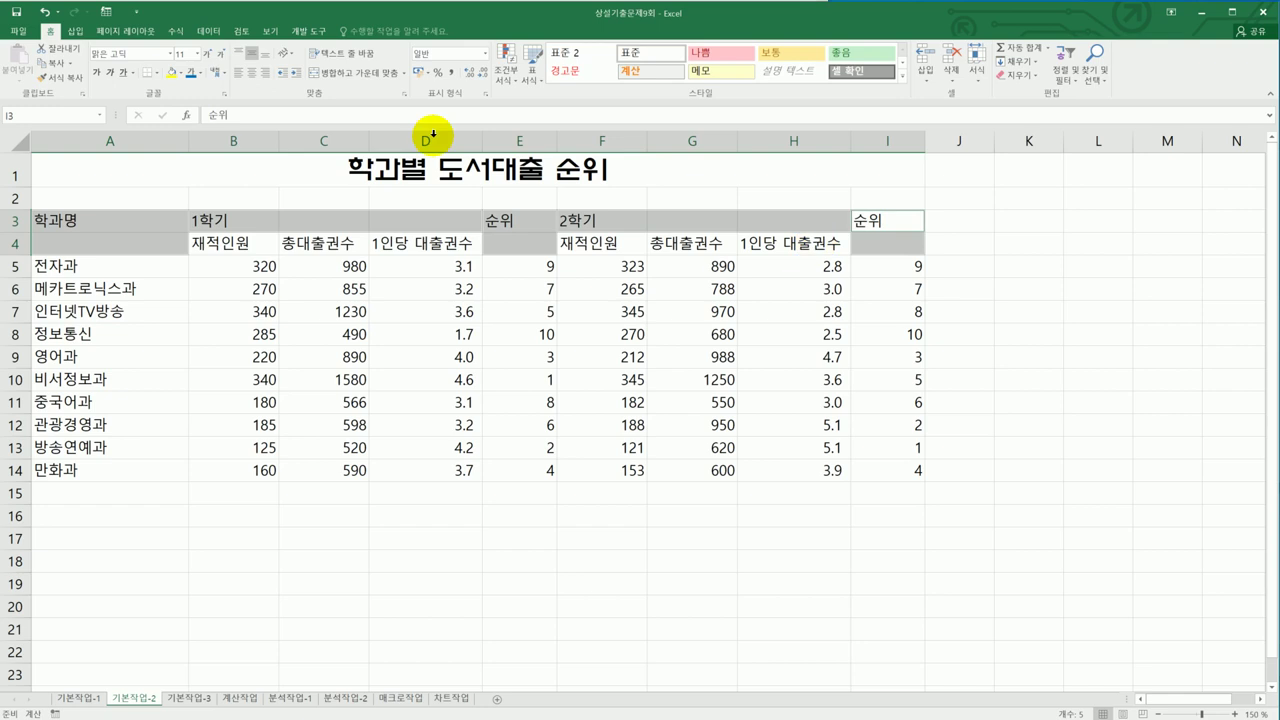
pyautogui.click(377, 81)
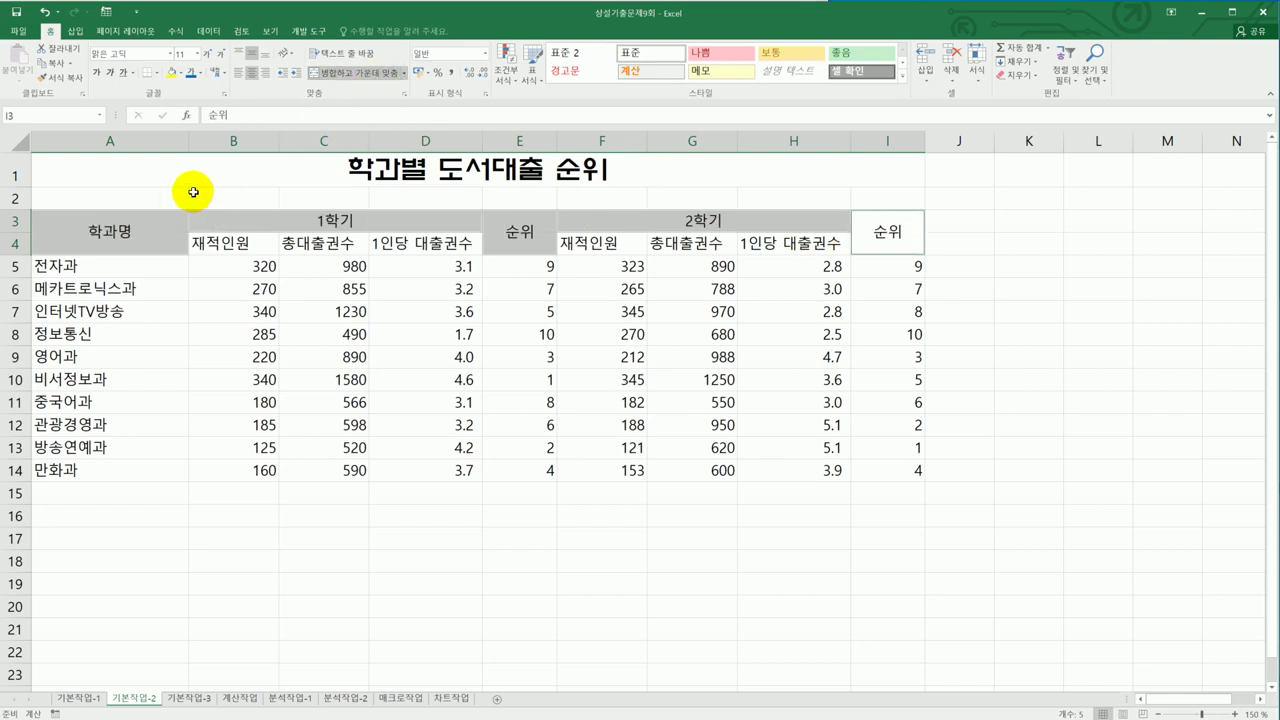
# Apply the 강조색2 cell style to the header range A3:I4
pyautogui.moveTo(114, 223); pyautogui.dragTo(859, 232)
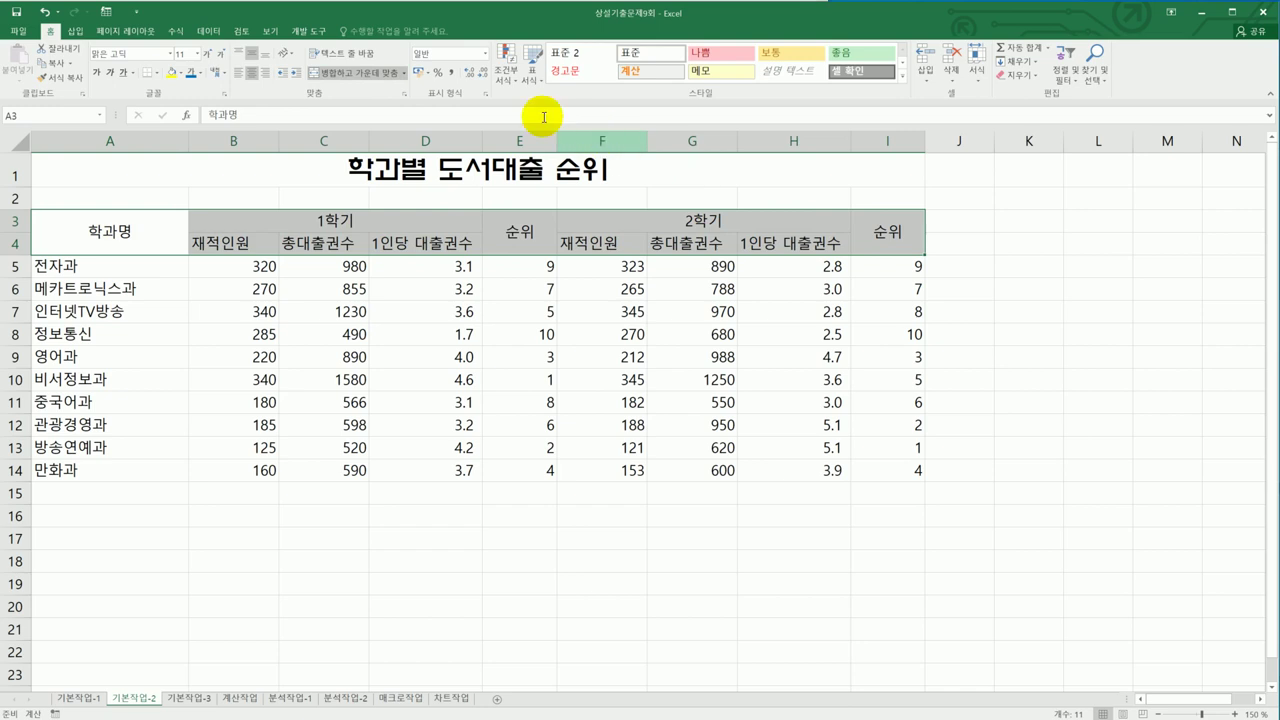
pyautogui.click(903, 78)
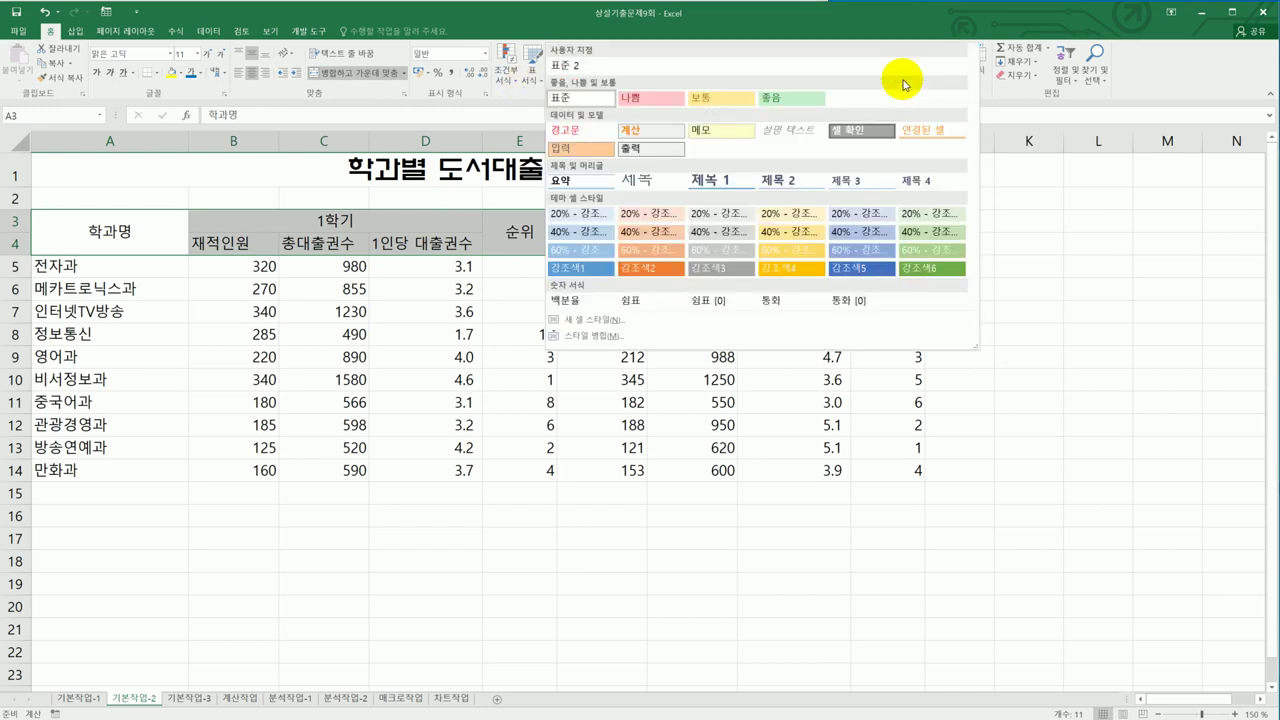
pyautogui.click(670, 273)
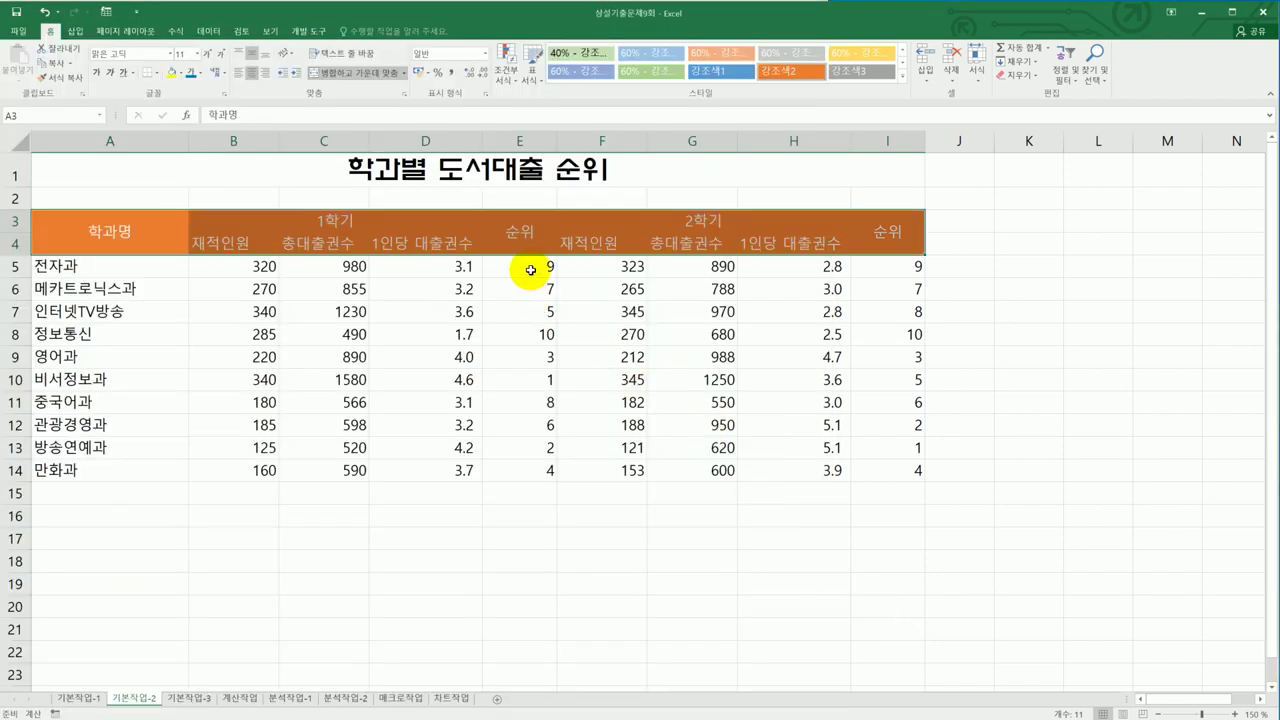
# Apply the custom number format 0위 to the rank ranges E5:E14 and I5:I14
pyautogui.moveTo(530, 270); pyautogui.dragTo(516, 463)
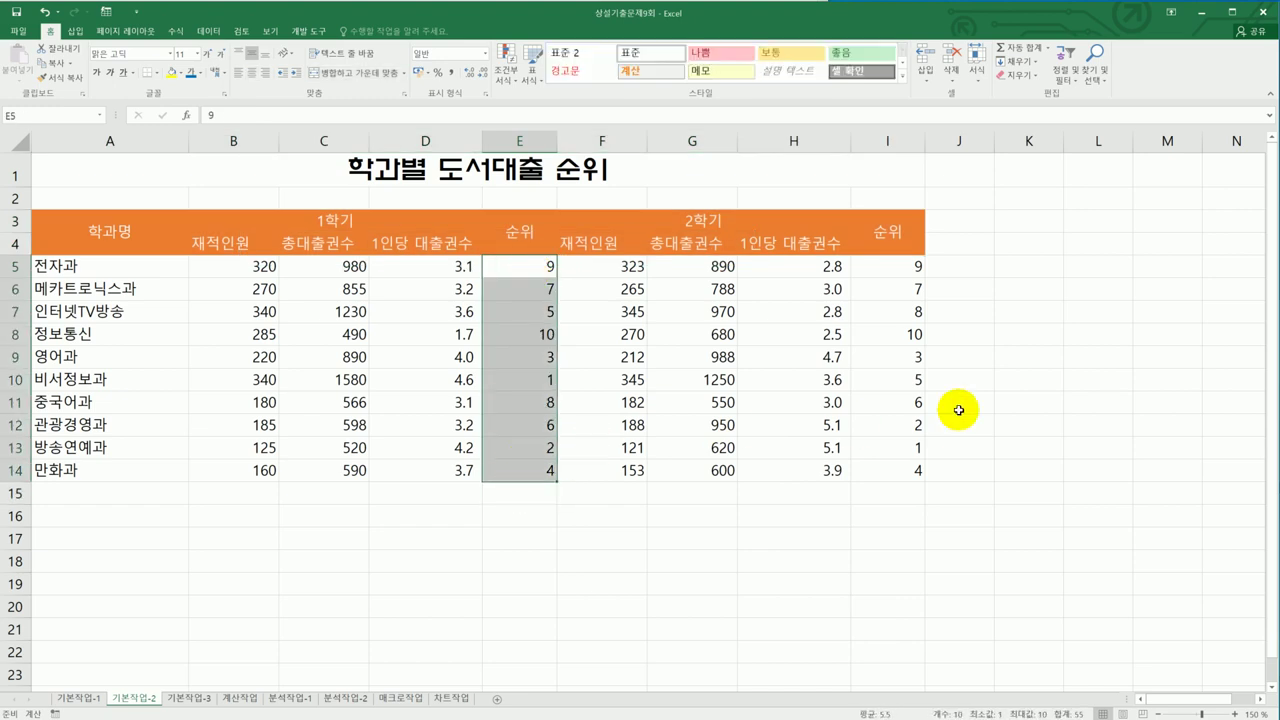
pyautogui.moveTo(903, 268); pyautogui.dragTo(890, 471)
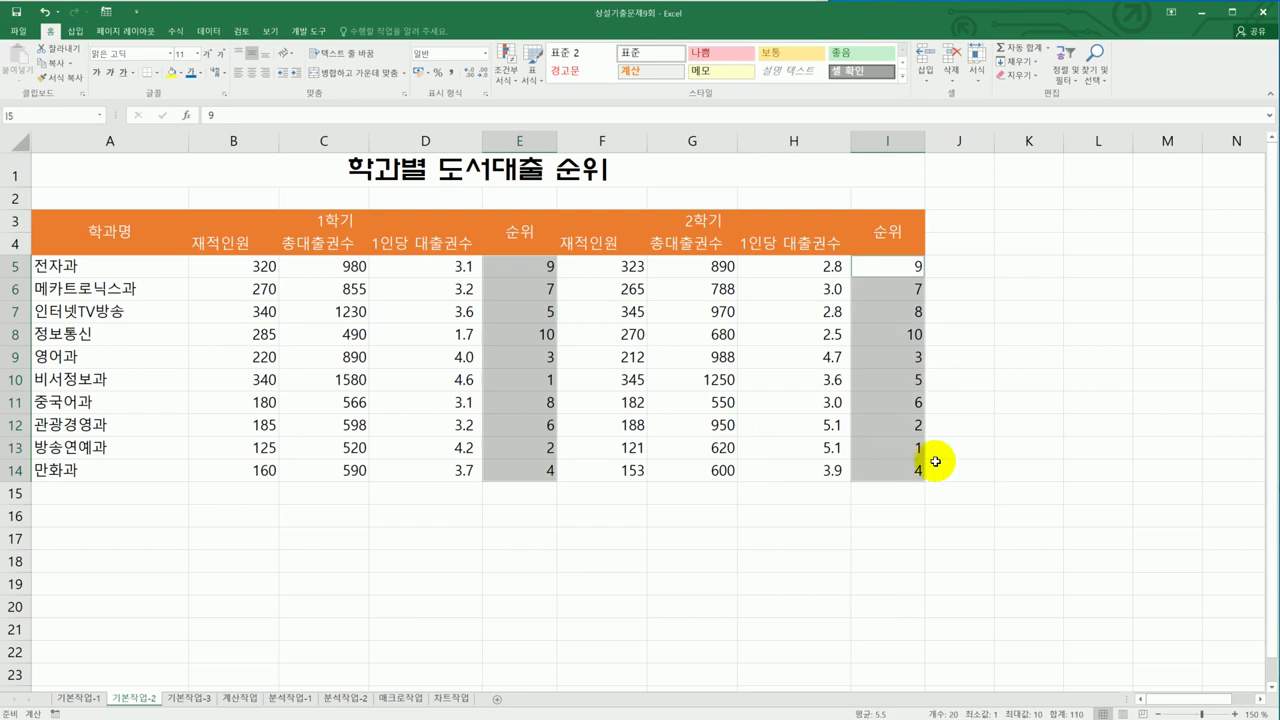
pyautogui.rightClick(889, 327)
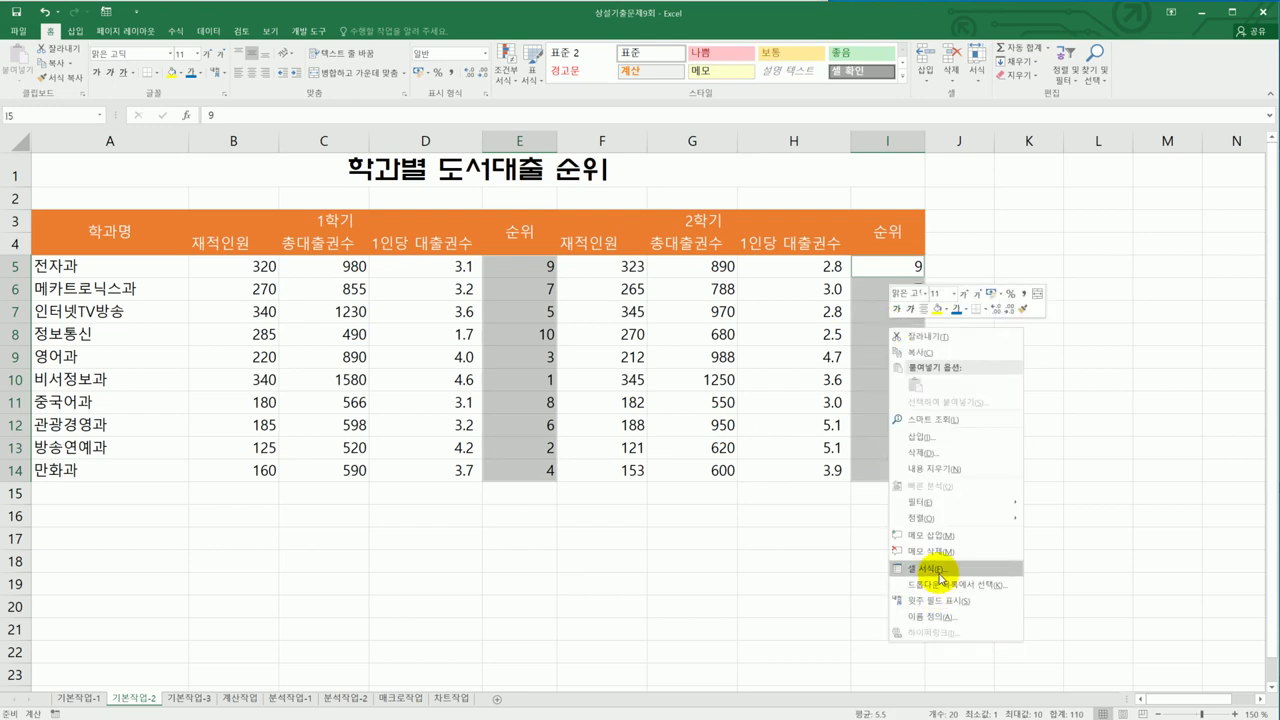
pyautogui.click(937, 569)
pyautogui.moveTo(884, 350); pyautogui.dragTo(946, 185)
pyautogui.click(858, 380)
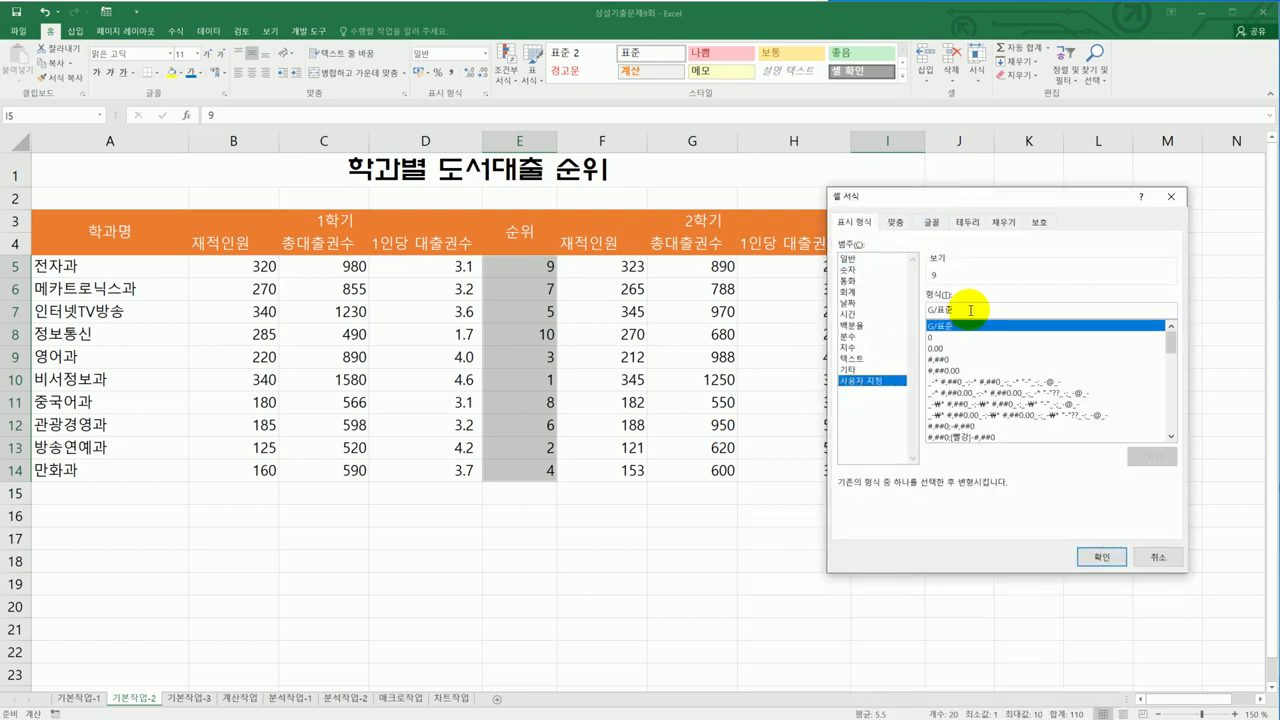
pyautogui.moveTo(970, 310); pyautogui.dragTo(903, 316)
pyautogui.write('0')
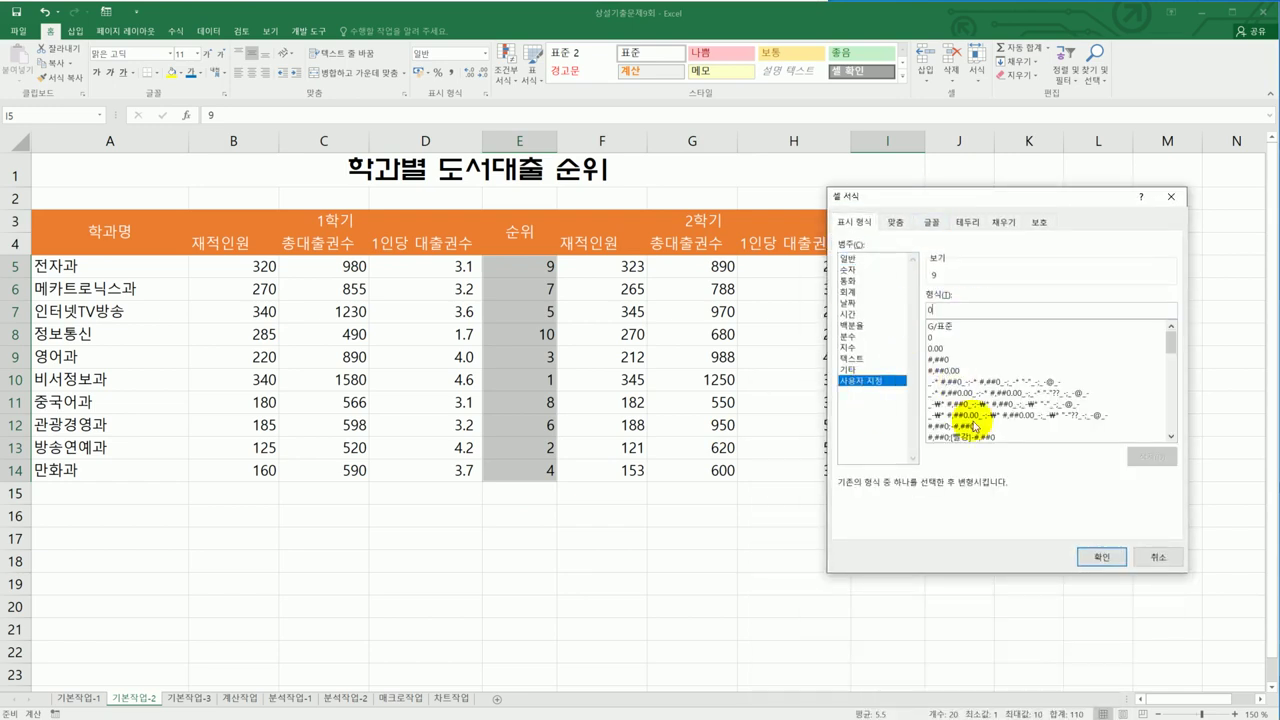
pyautogui.write('위')
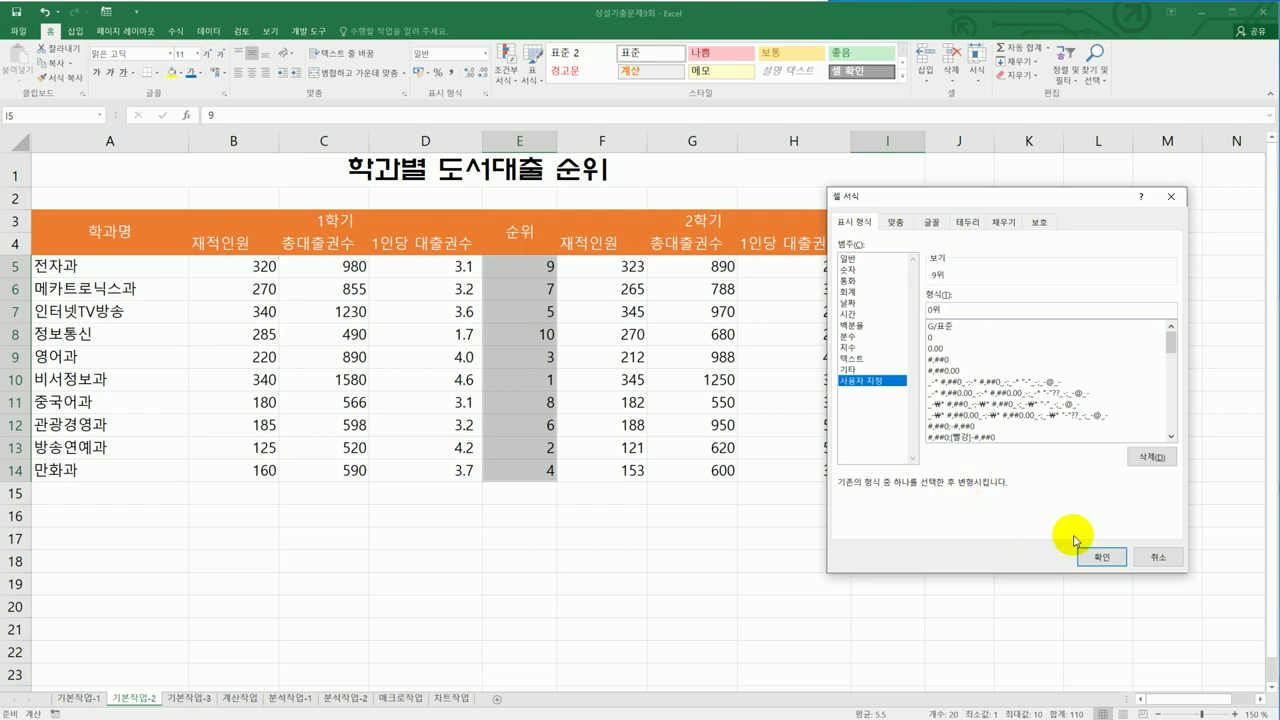
pyautogui.click(1090, 555)
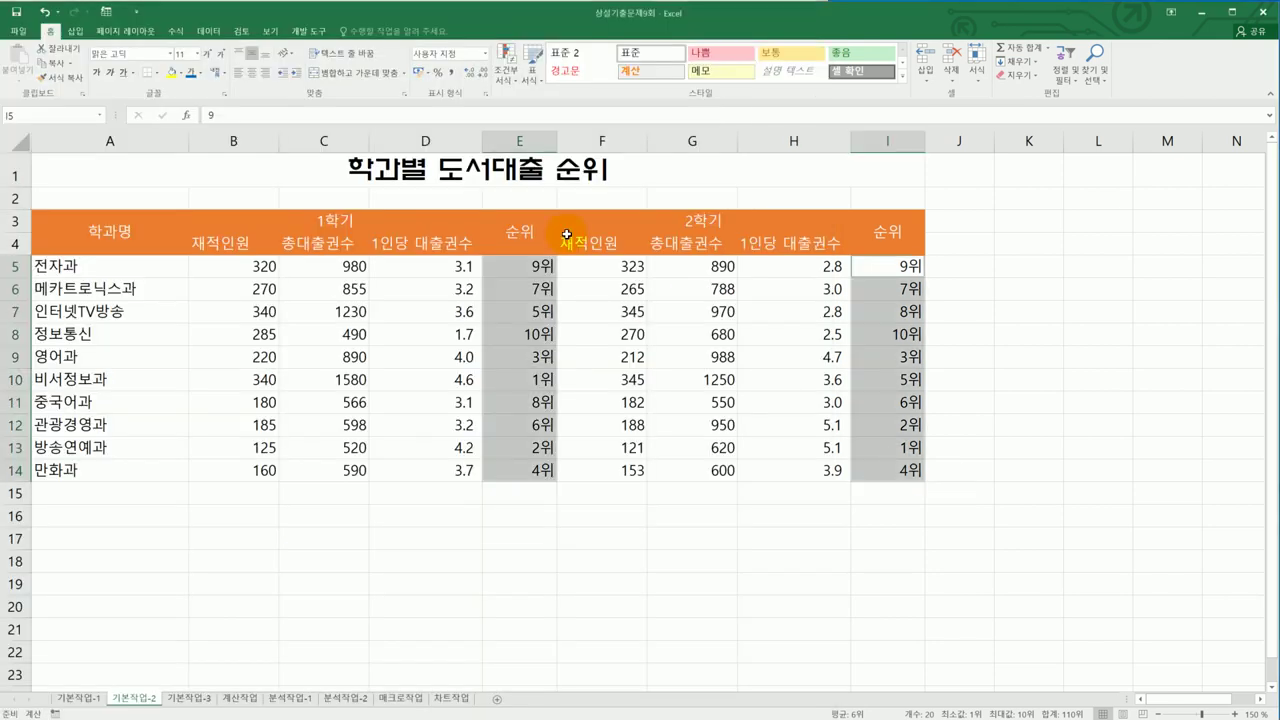
# Insert a memo in cell A1 and replace its default text with "대학교 도서대출"
pyautogui.click(533, 162)
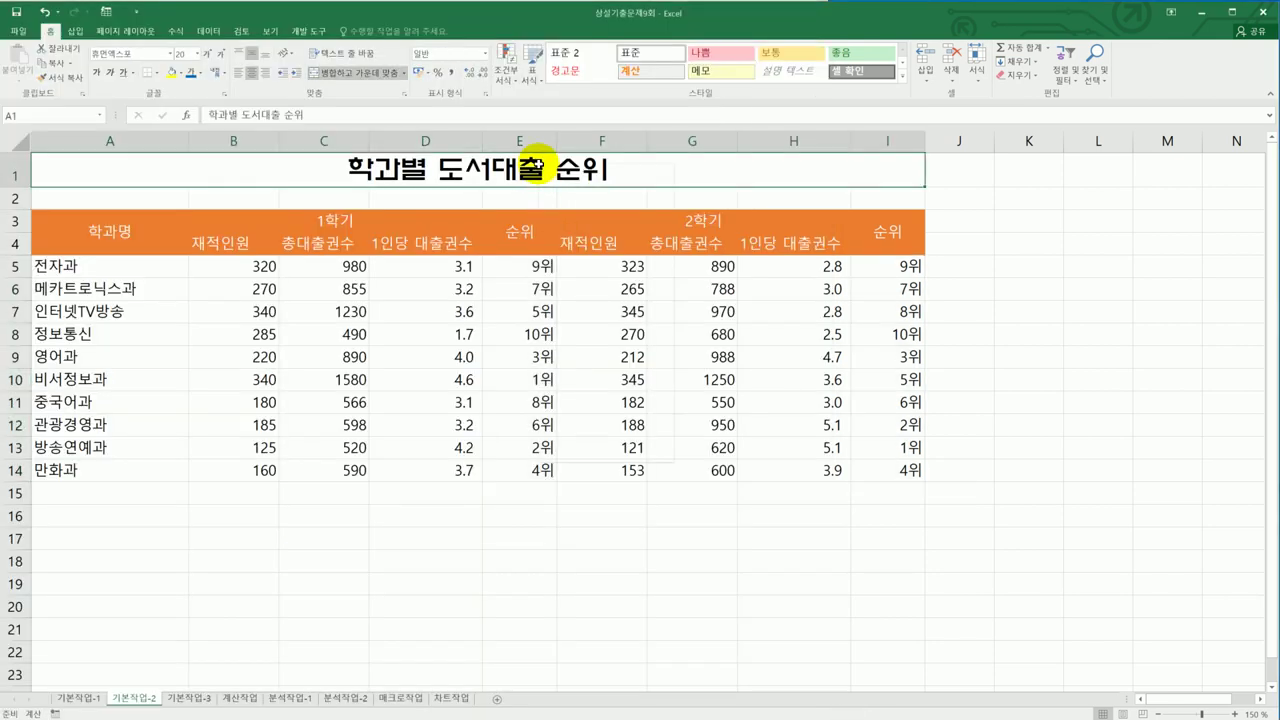
pyautogui.rightClick(537, 163)
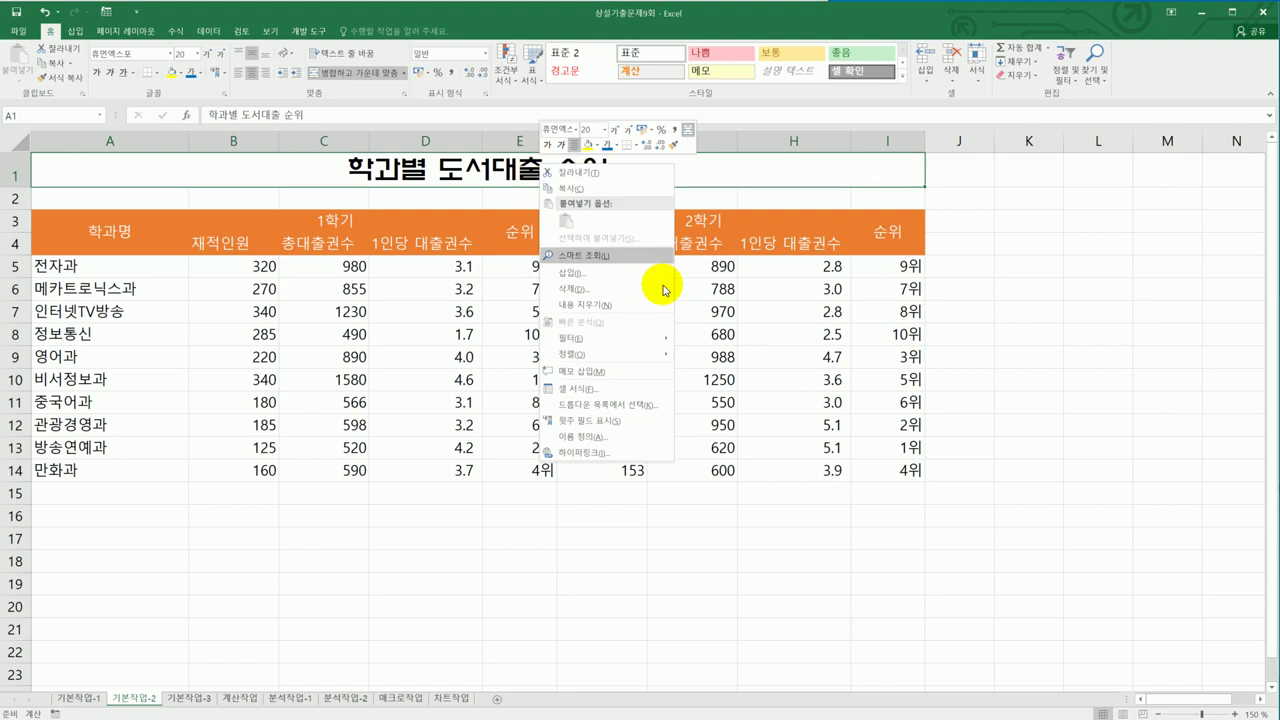
pyautogui.click(644, 376)
pyautogui.hotkey('ctrl', 'a')
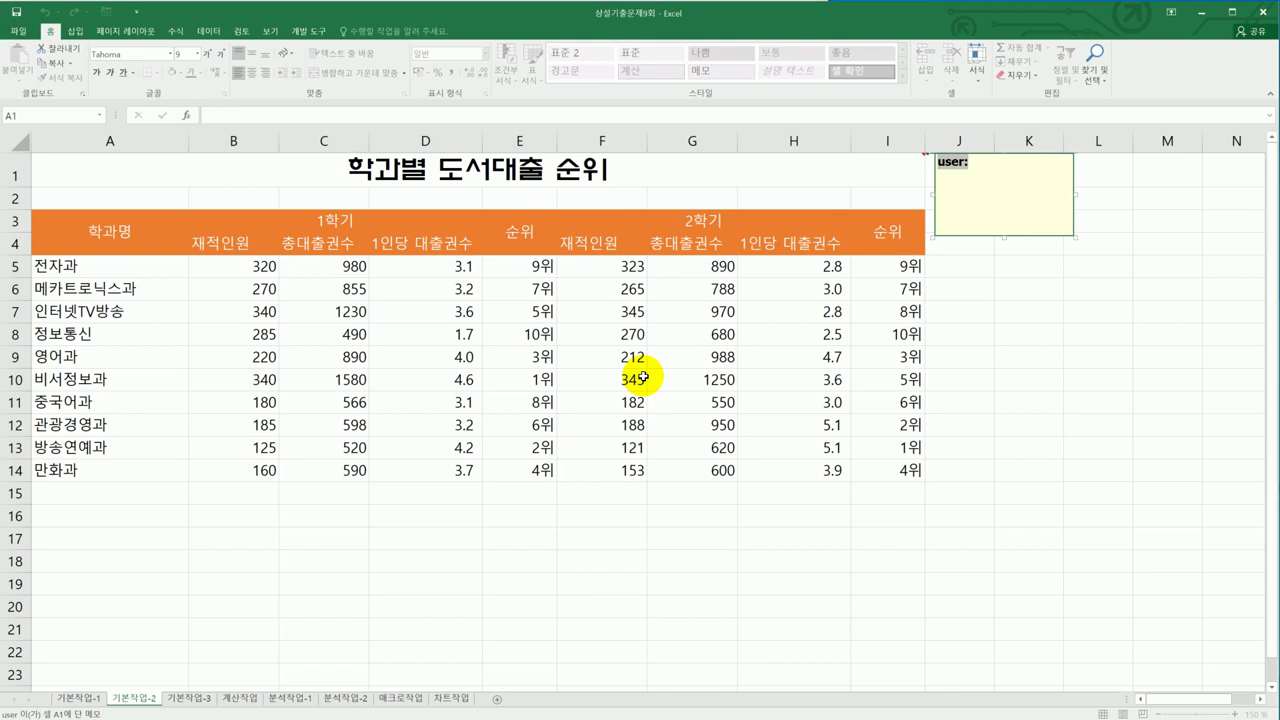
pyautogui.write('대학교')
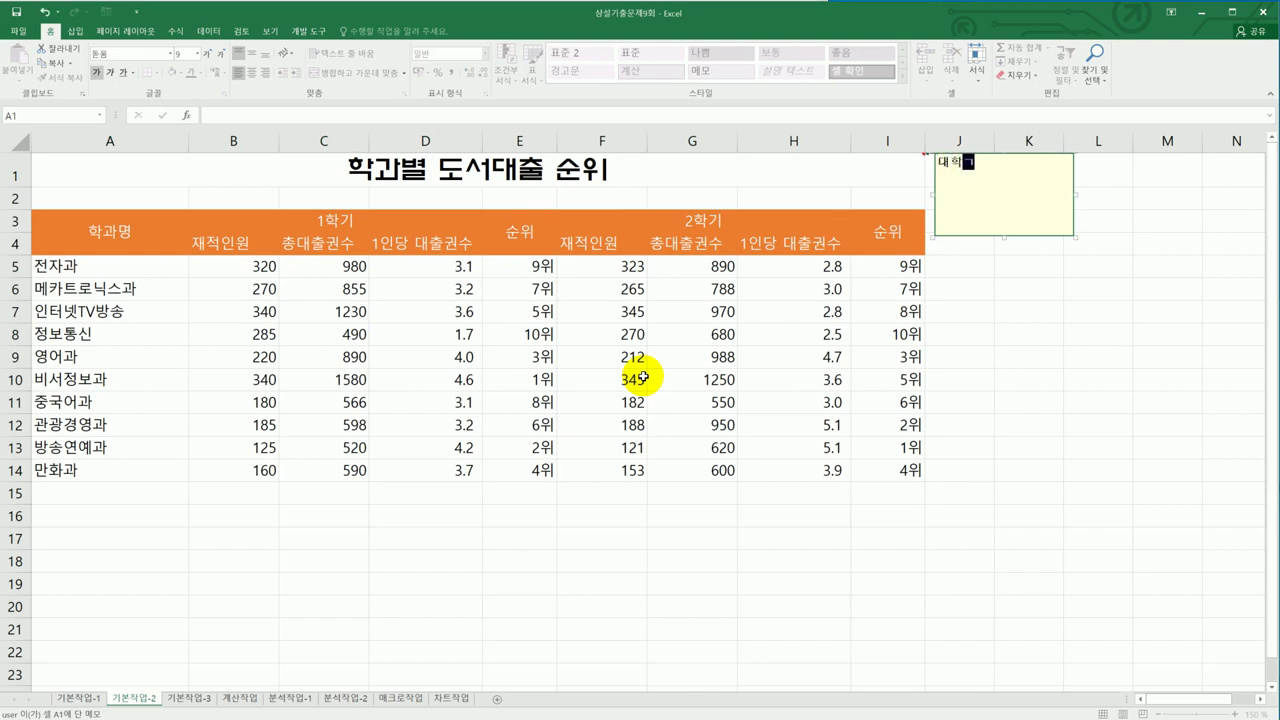
pyautogui.write(' 도서대출')
# Set the memo on cell A1 to be always displayed
pyautogui.click(732, 179)
pyautogui.rightClick(732, 176)
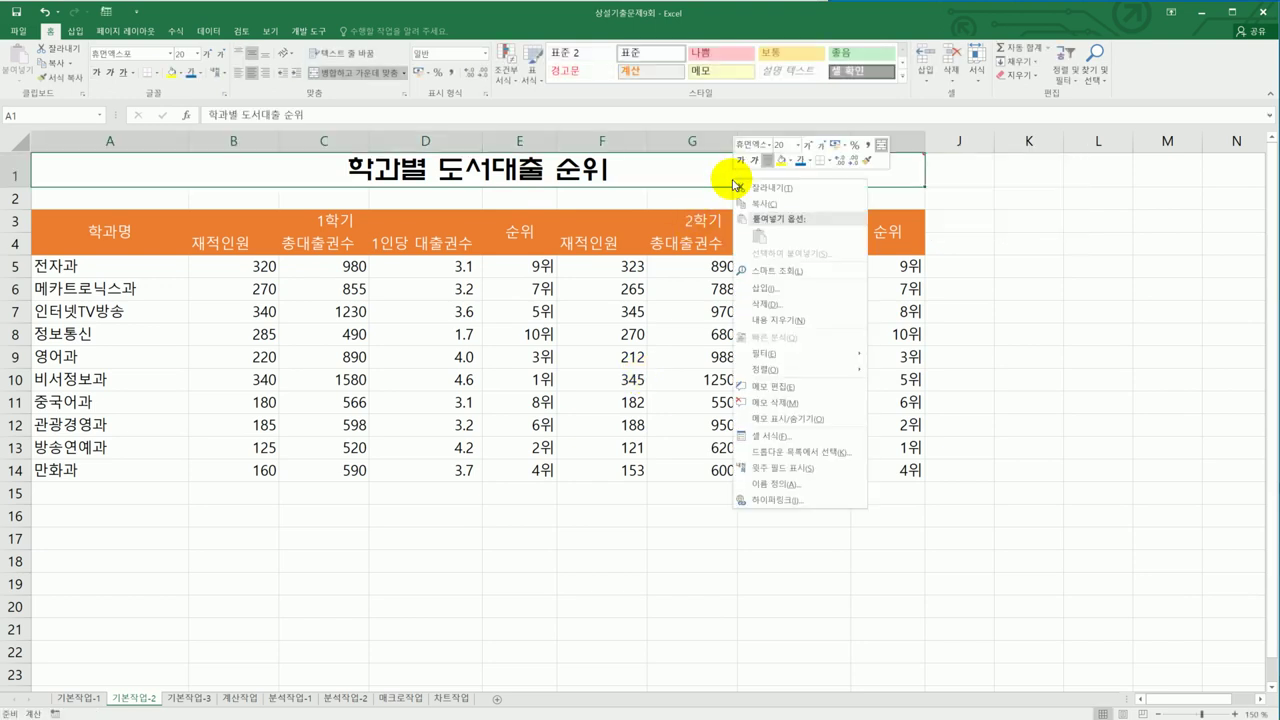
pyautogui.click(791, 428)
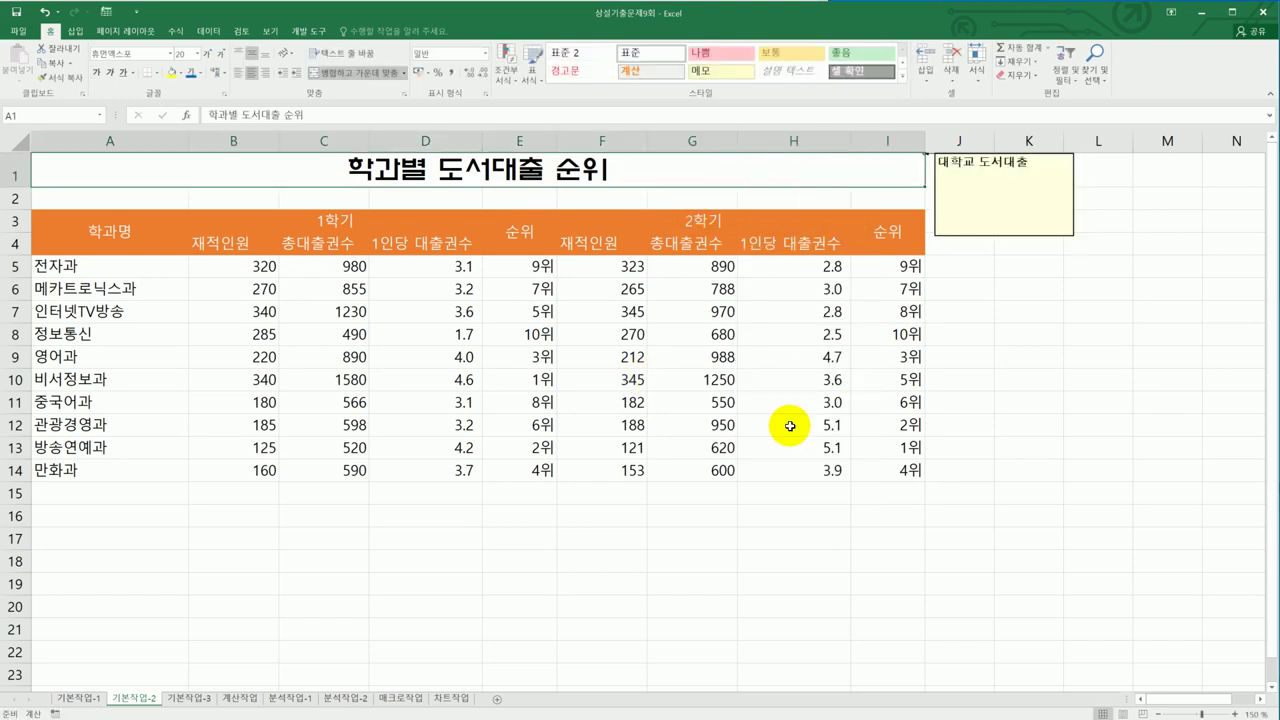
# Turn on automatic sizing for the memo on cell A1 so it fits its text
pyautogui.click(989, 238)
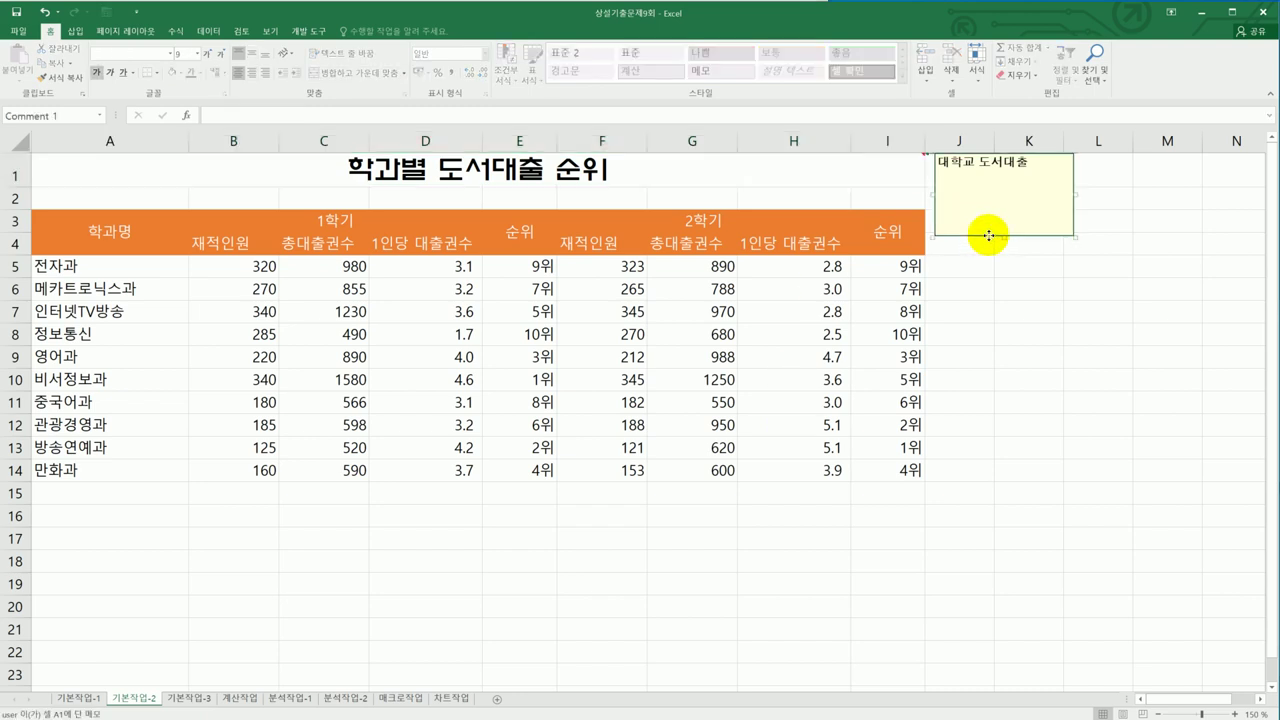
pyautogui.rightClick(989, 236)
pyautogui.click(1028, 376)
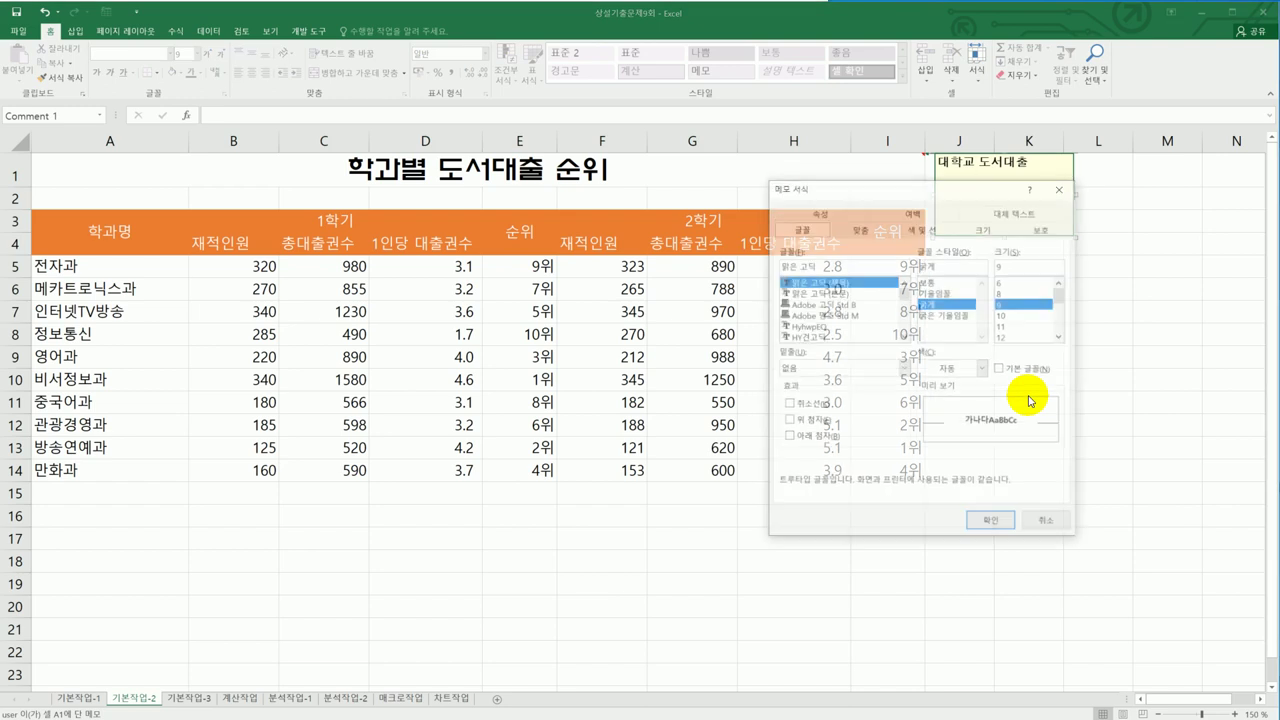
pyautogui.click(855, 227)
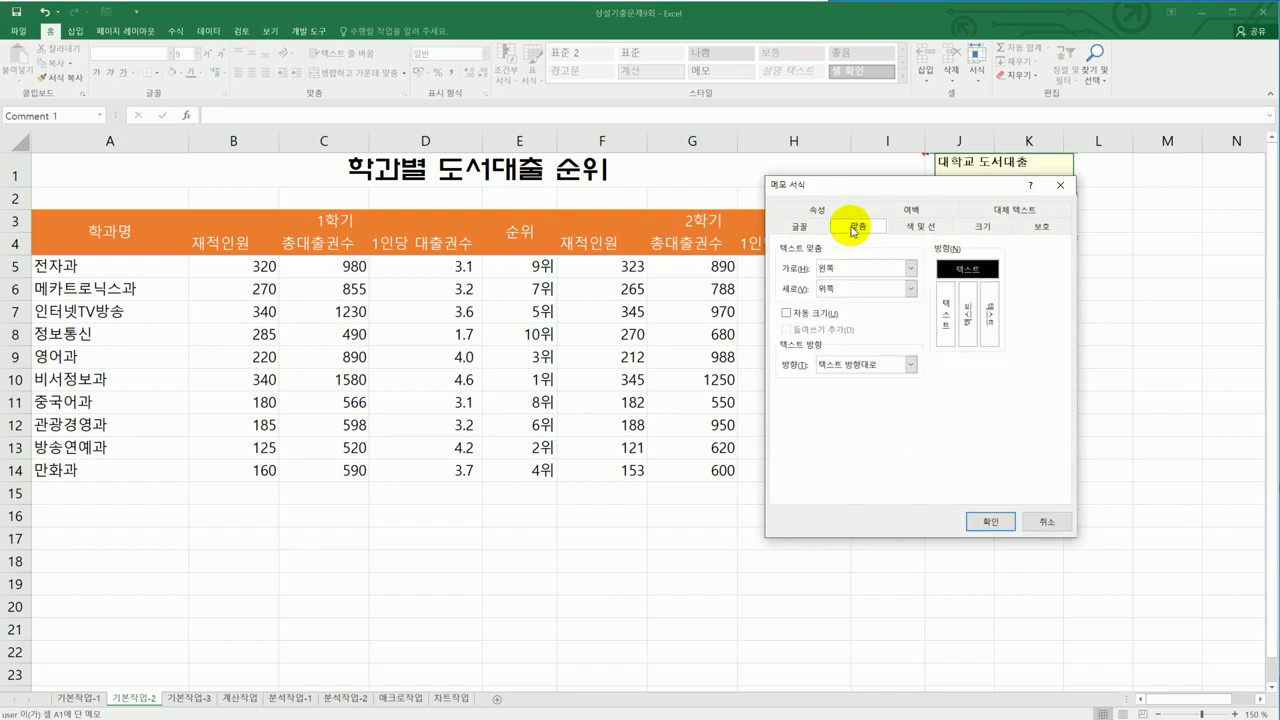
pyautogui.click(818, 314)
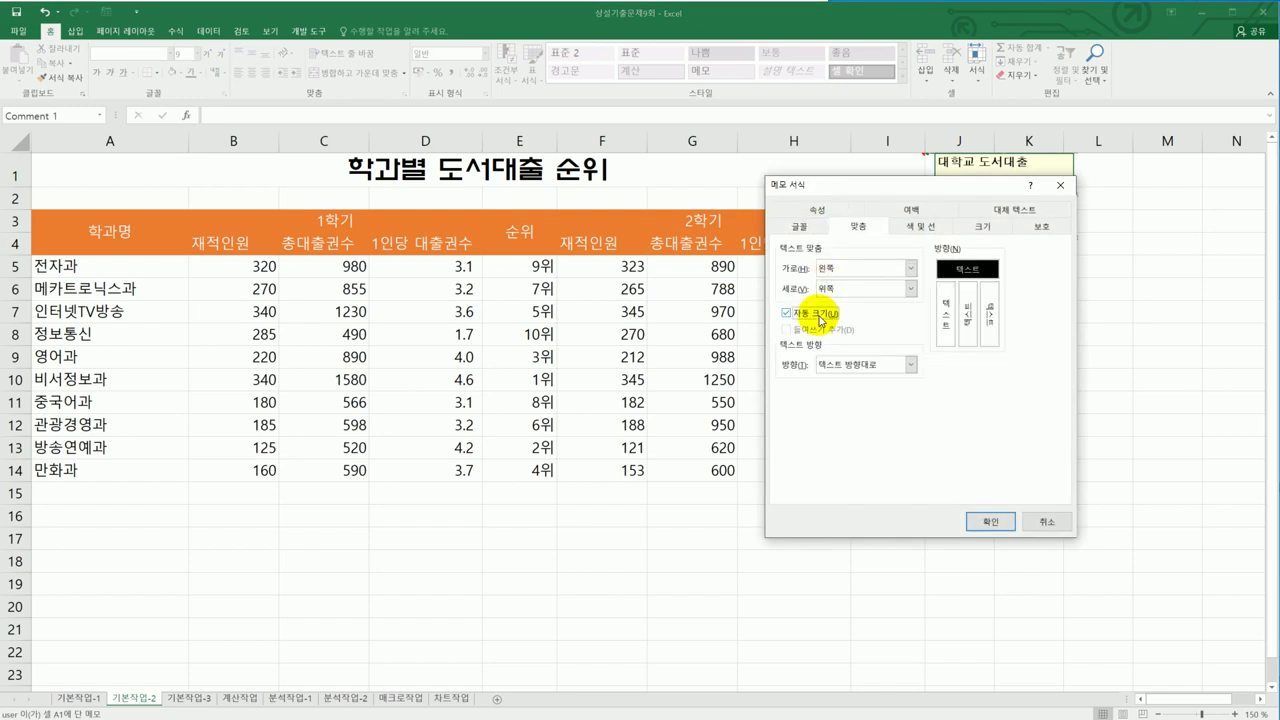
pyautogui.click(988, 521)
pyautogui.click(1042, 514)
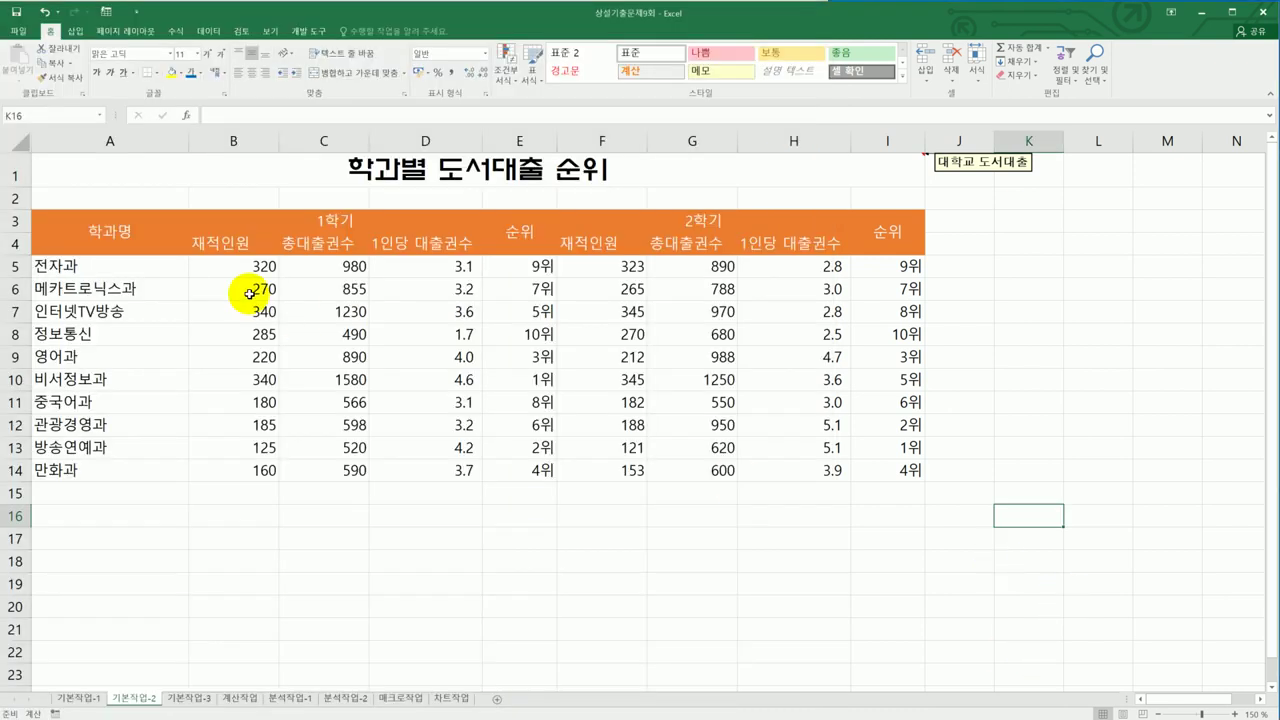
# Apply all borders and a thick outside border to the range A3:I14
pyautogui.moveTo(120, 225); pyautogui.dragTo(858, 477)
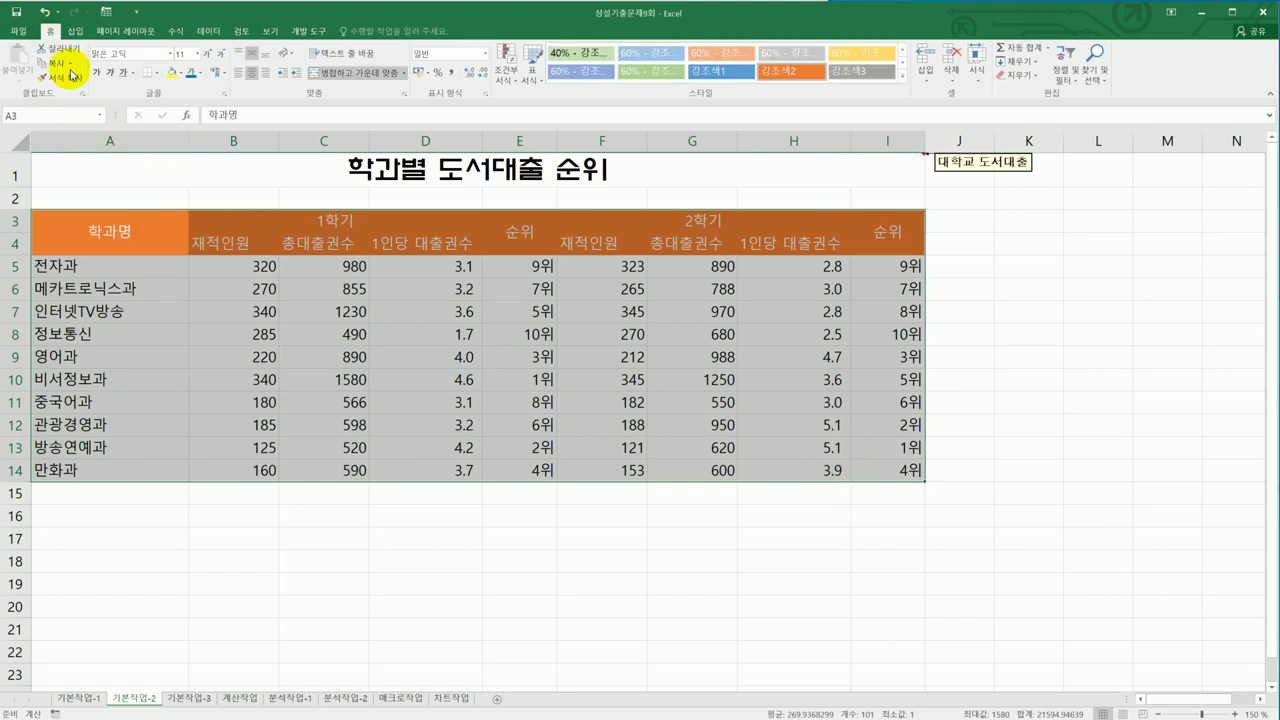
pyautogui.click(160, 76)
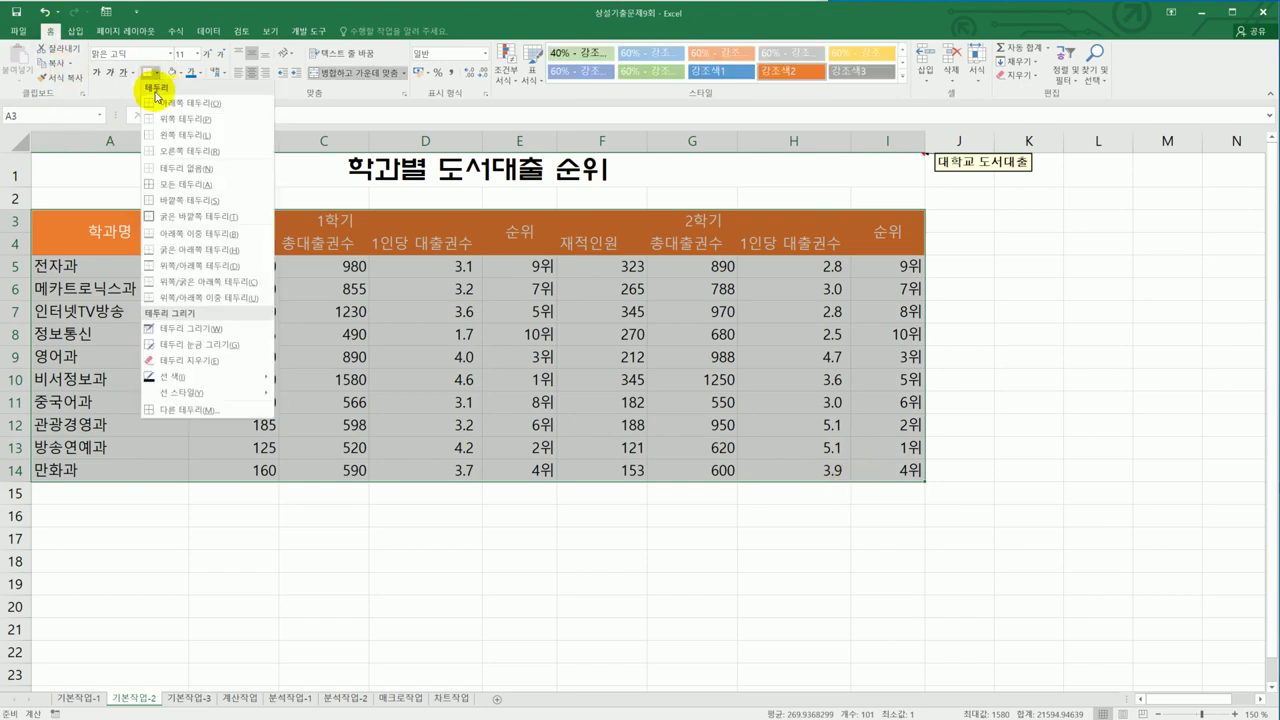
pyautogui.click(171, 190)
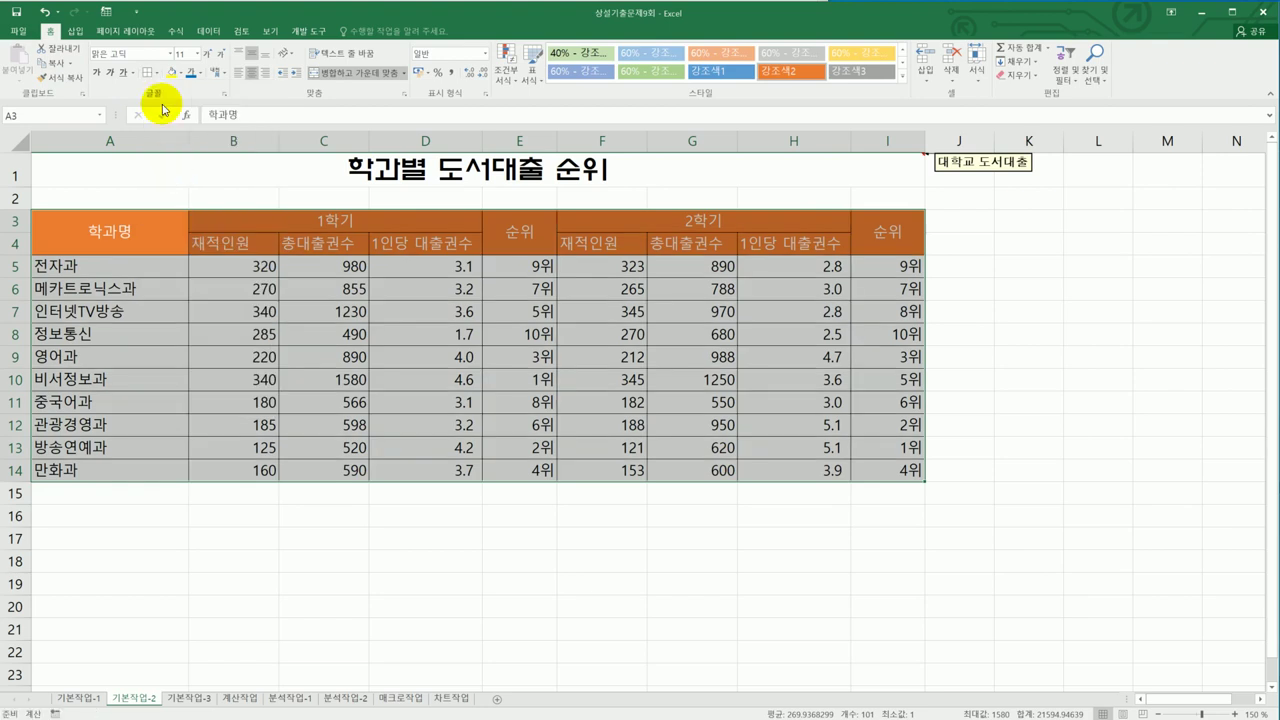
pyautogui.click(158, 73)
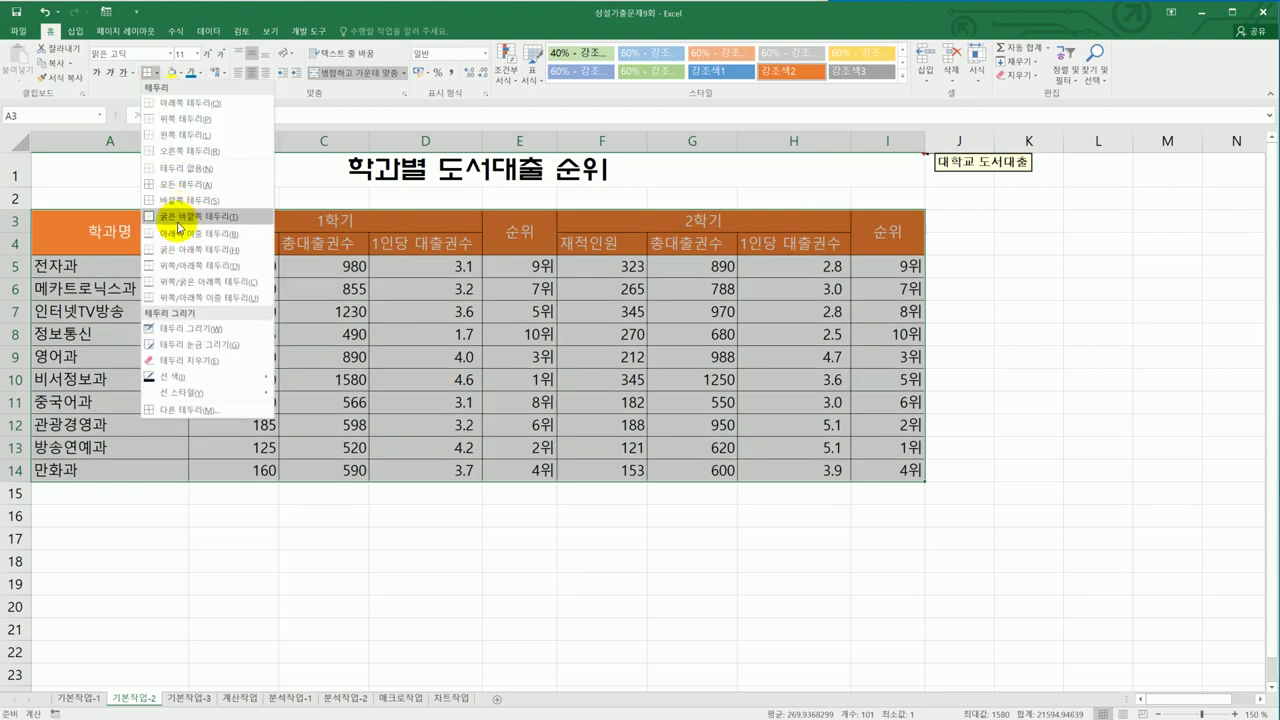
pyautogui.click(179, 218)
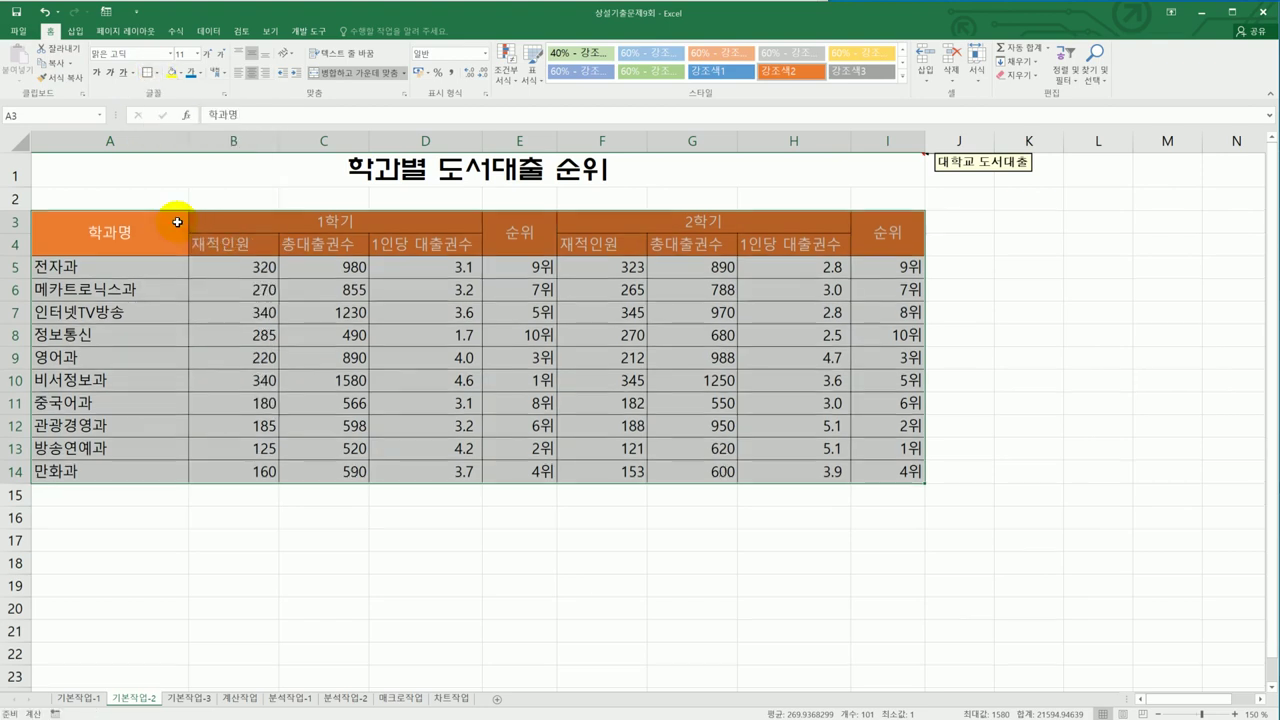
pyautogui.click(1001, 486)
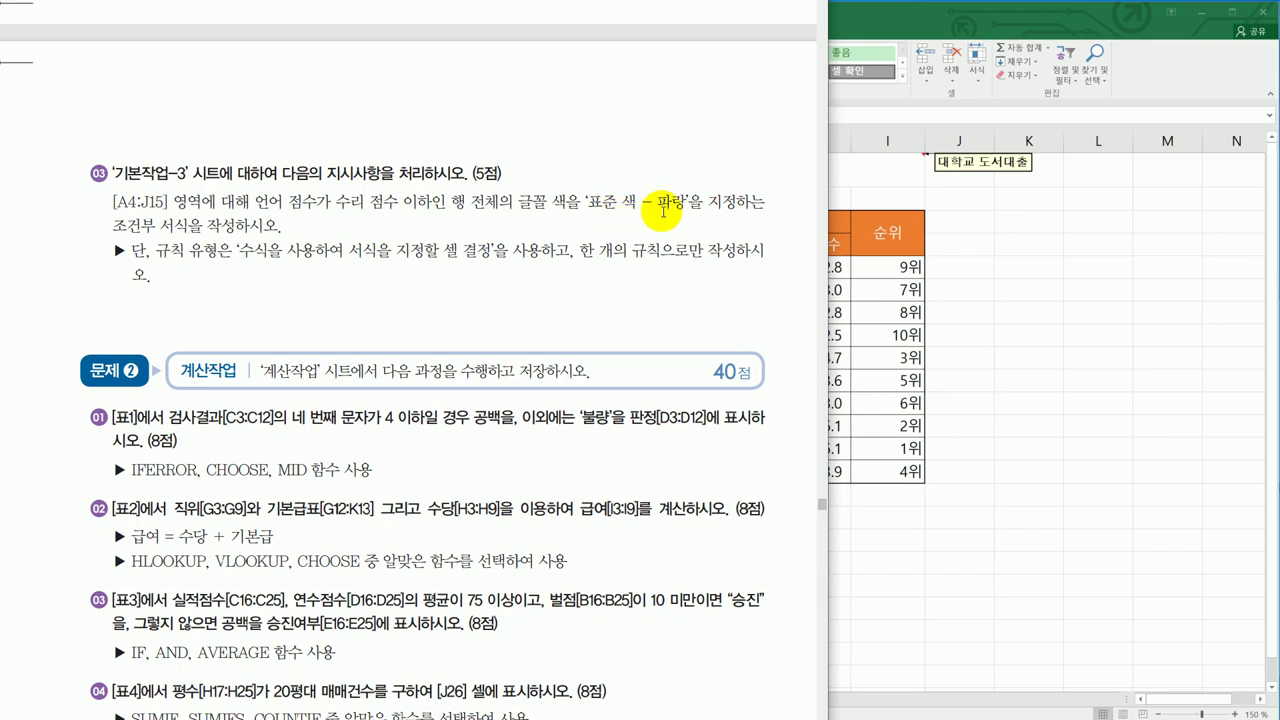
# On the 기본작업-3 sheet, start a new conditional formatting rule for A4:J15 that uses a formula to determine the cells
pyautogui.click(1065, 418)
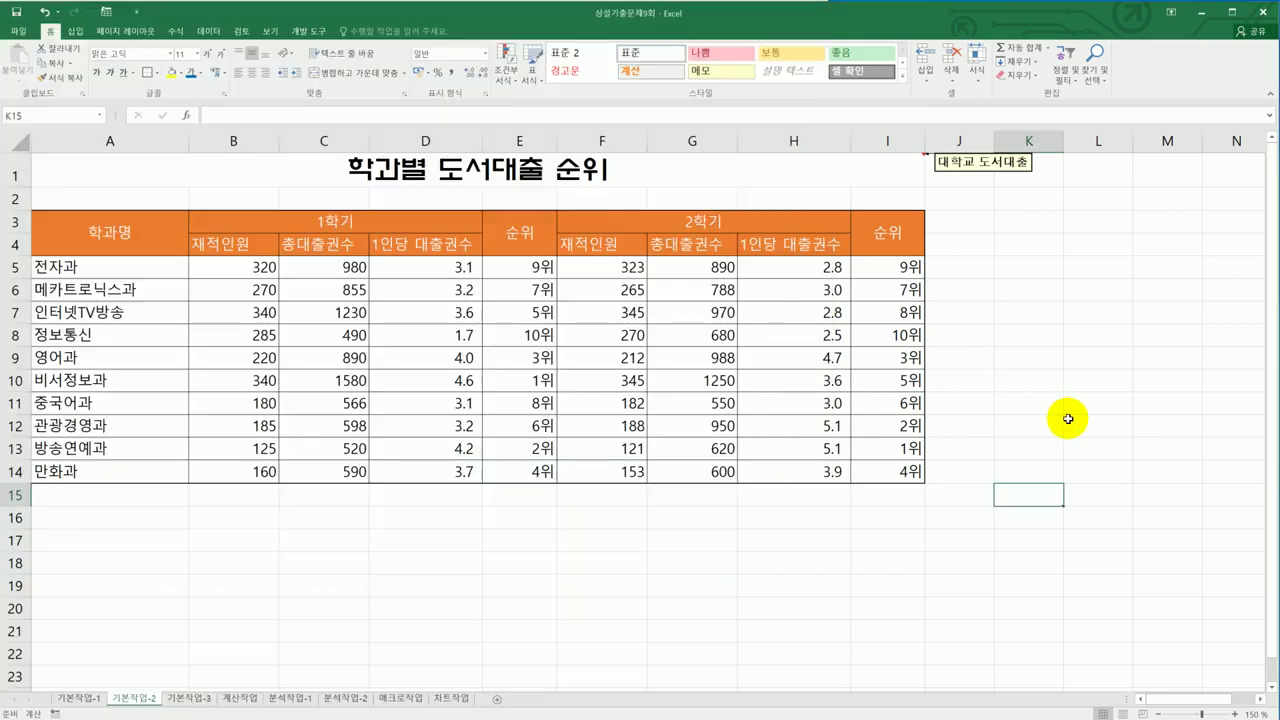
pyautogui.click(190, 698)
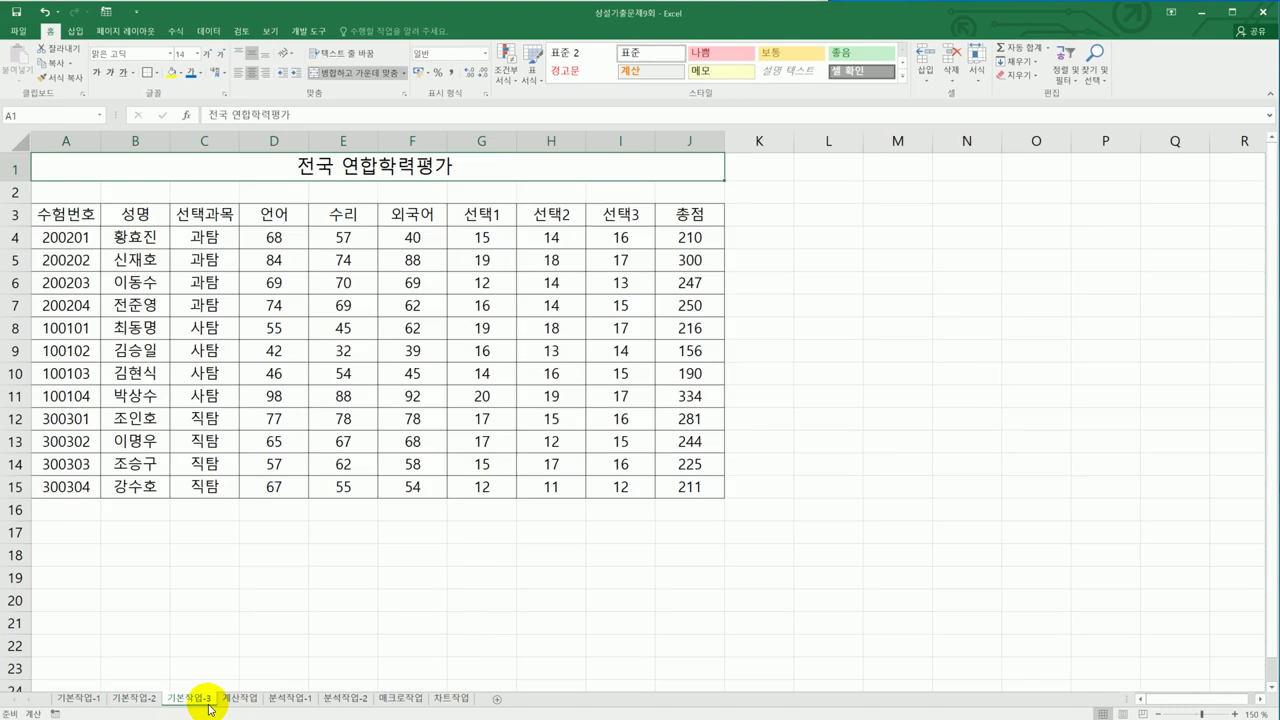
pyautogui.moveTo(48, 237); pyautogui.dragTo(670, 484)
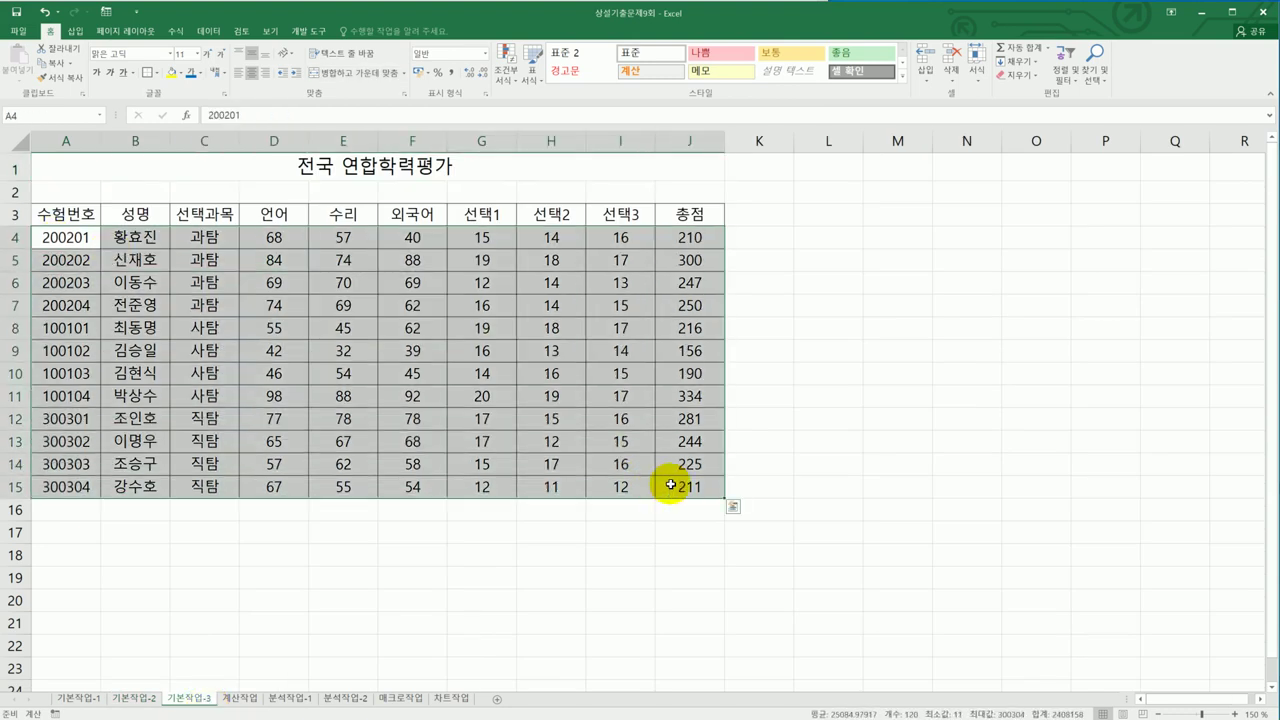
pyautogui.click(507, 64)
pyautogui.click(530, 240)
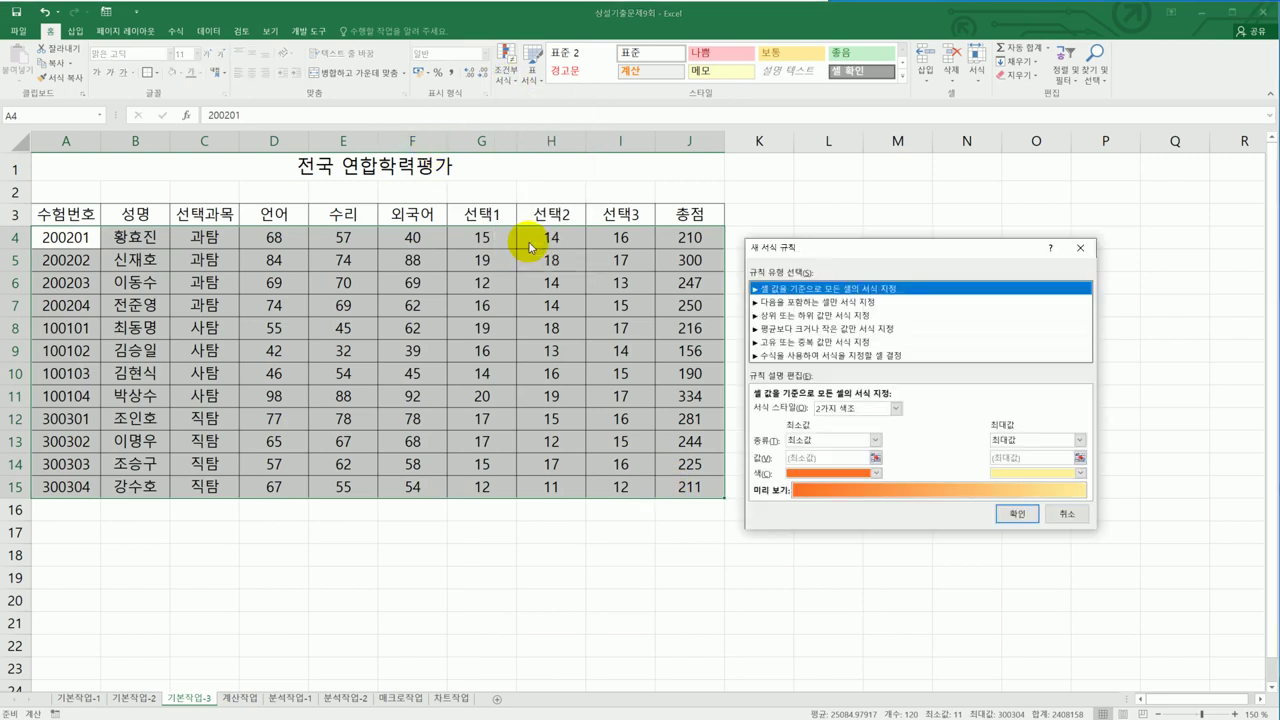
pyautogui.click(793, 356)
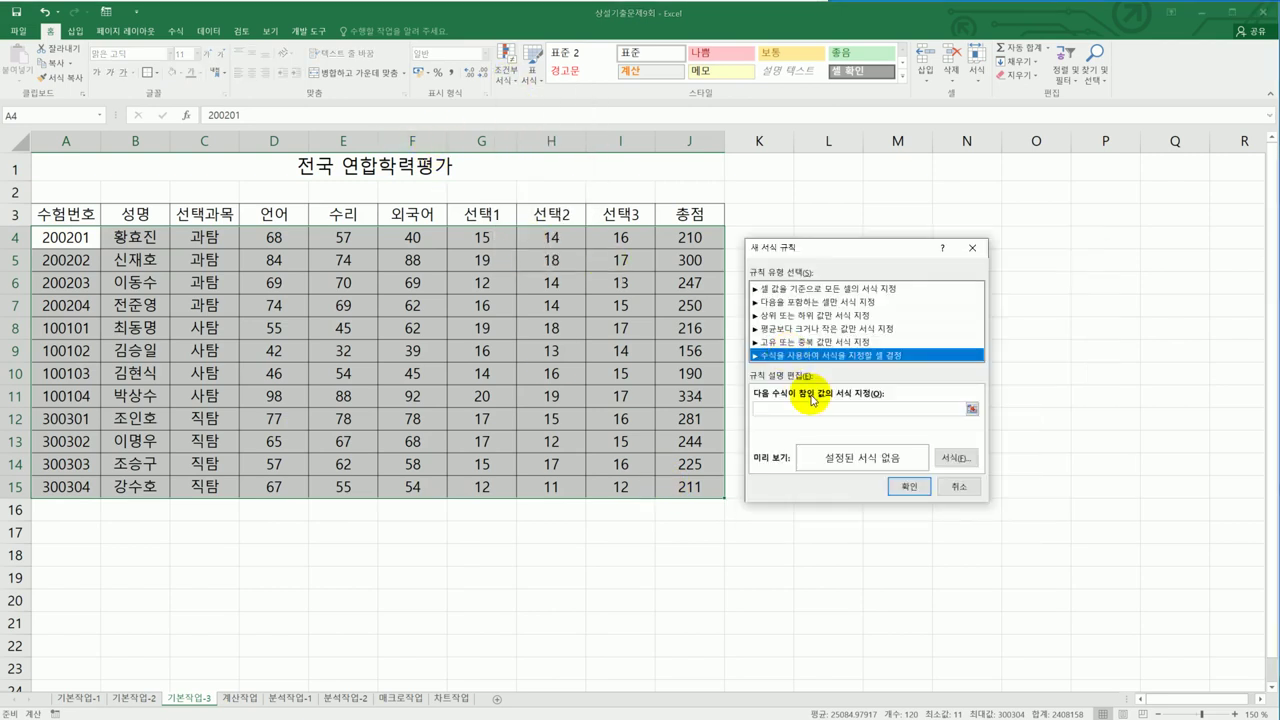
# Enter =$D4<=$E4 as the rule's condition, comparing the 언어 score with the 수리 score
pyautogui.click(811, 410)
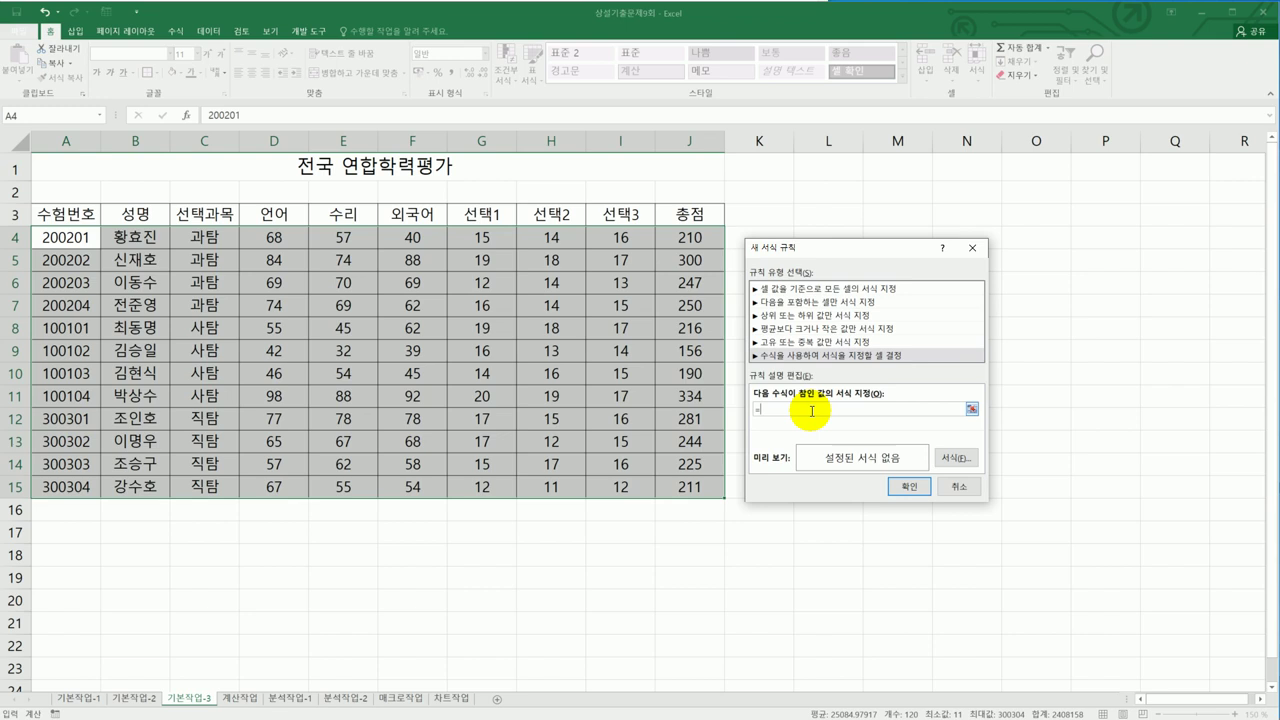
pyautogui.write('=')
pyautogui.click(287, 240)
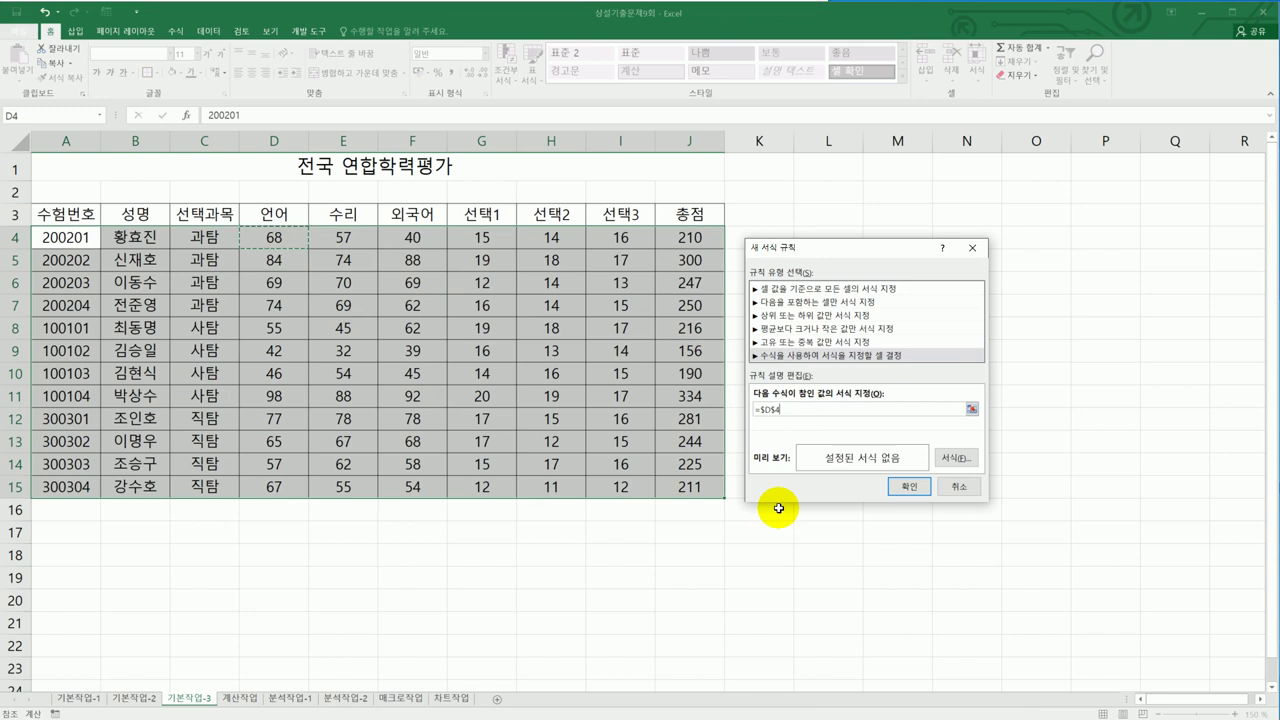
pyautogui.press('F4')
pyautogui.write('<=')
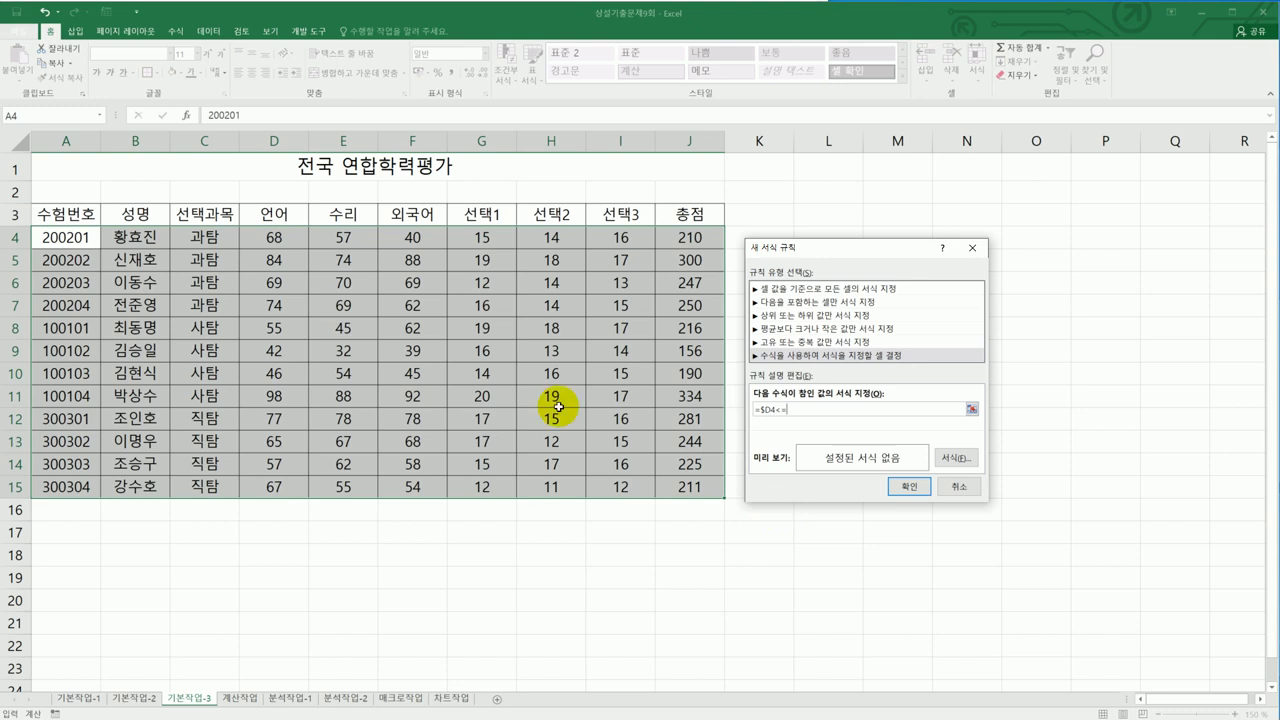
pyautogui.click(335, 243)
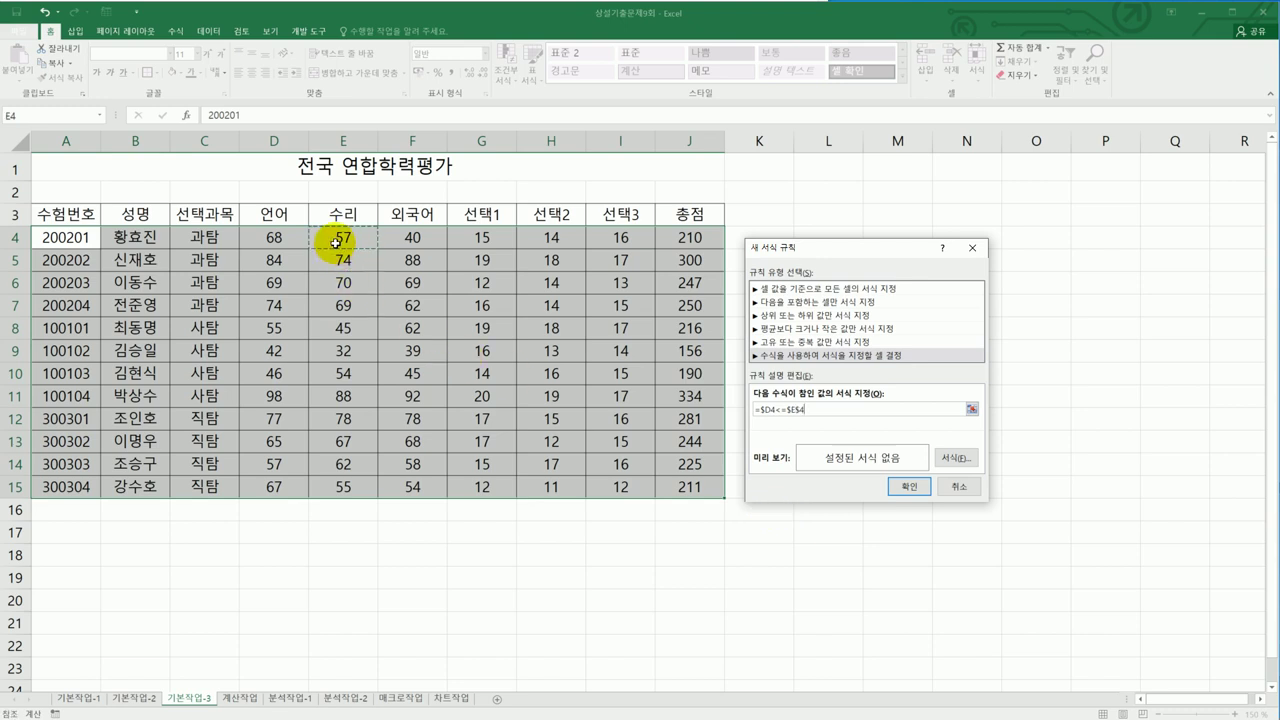
pyautogui.press('F4')
pyautogui.press('F4')
# Set the rule's font color to the standard blue and apply the conditional formatting rule
pyautogui.click(950, 458)
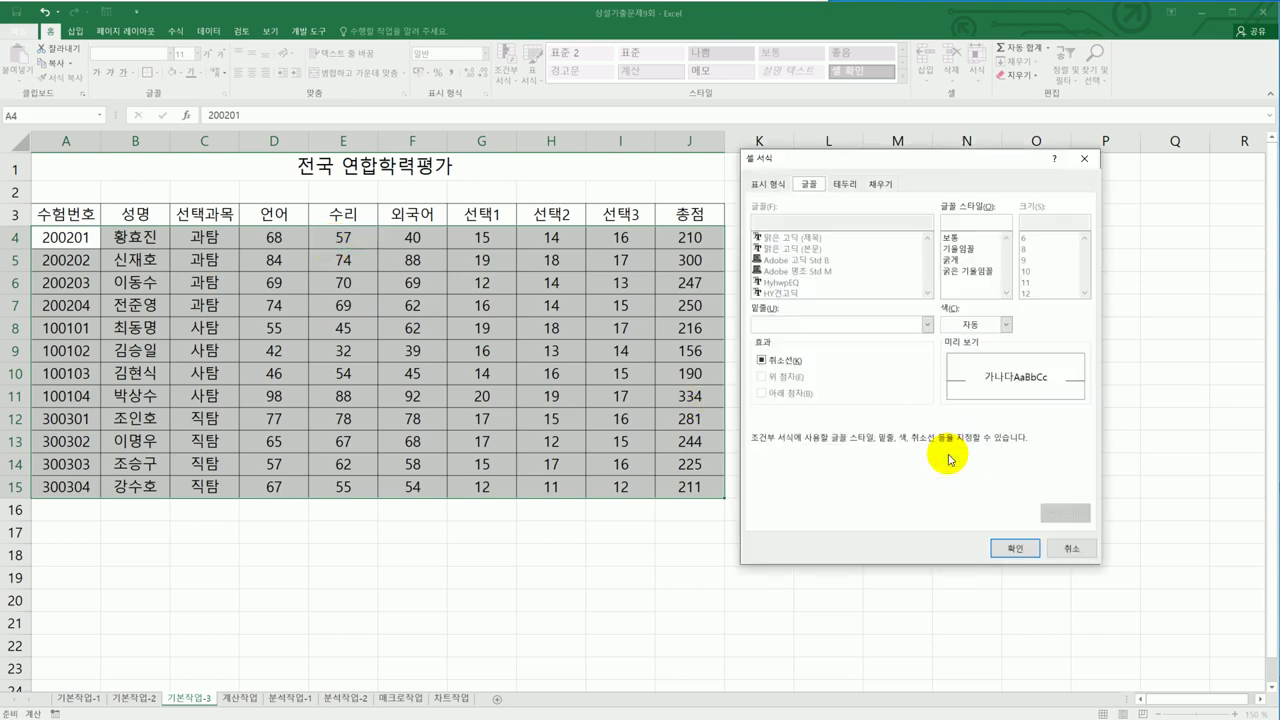
pyautogui.moveTo(932, 170); pyautogui.dragTo(999, 176)
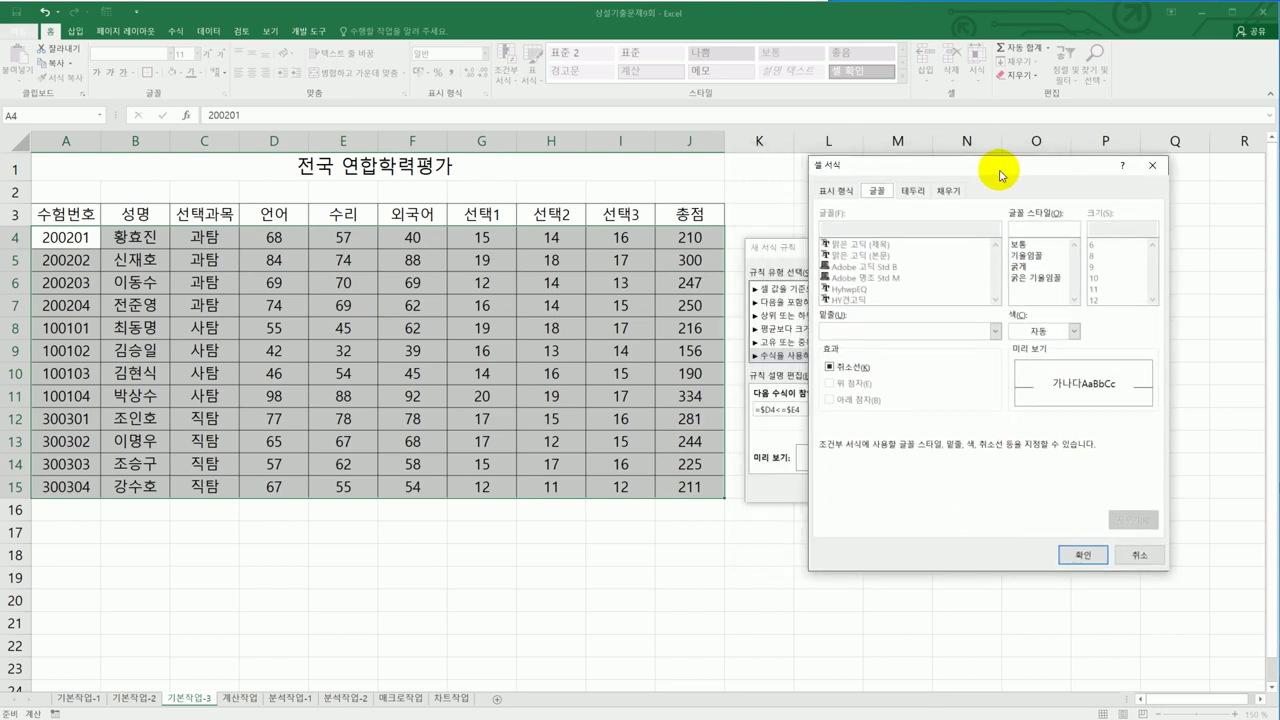
pyautogui.click(1073, 330)
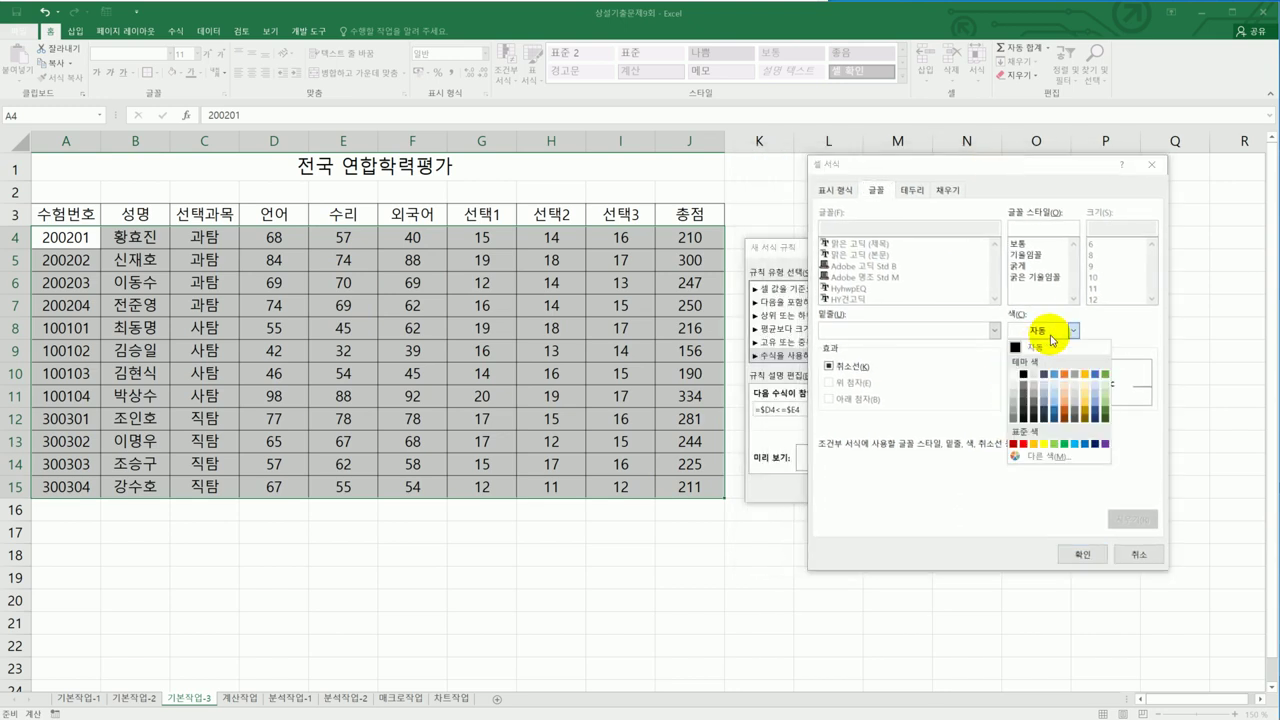
pyautogui.click(1085, 444)
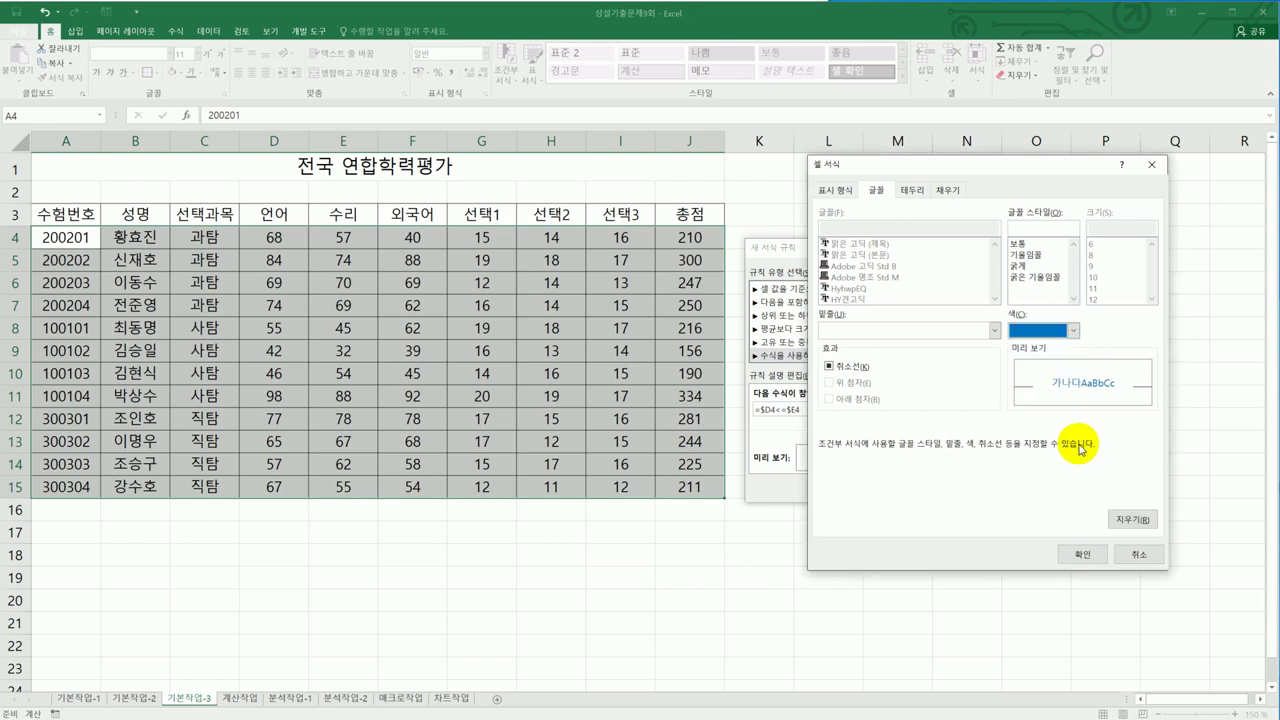
pyautogui.click(1082, 560)
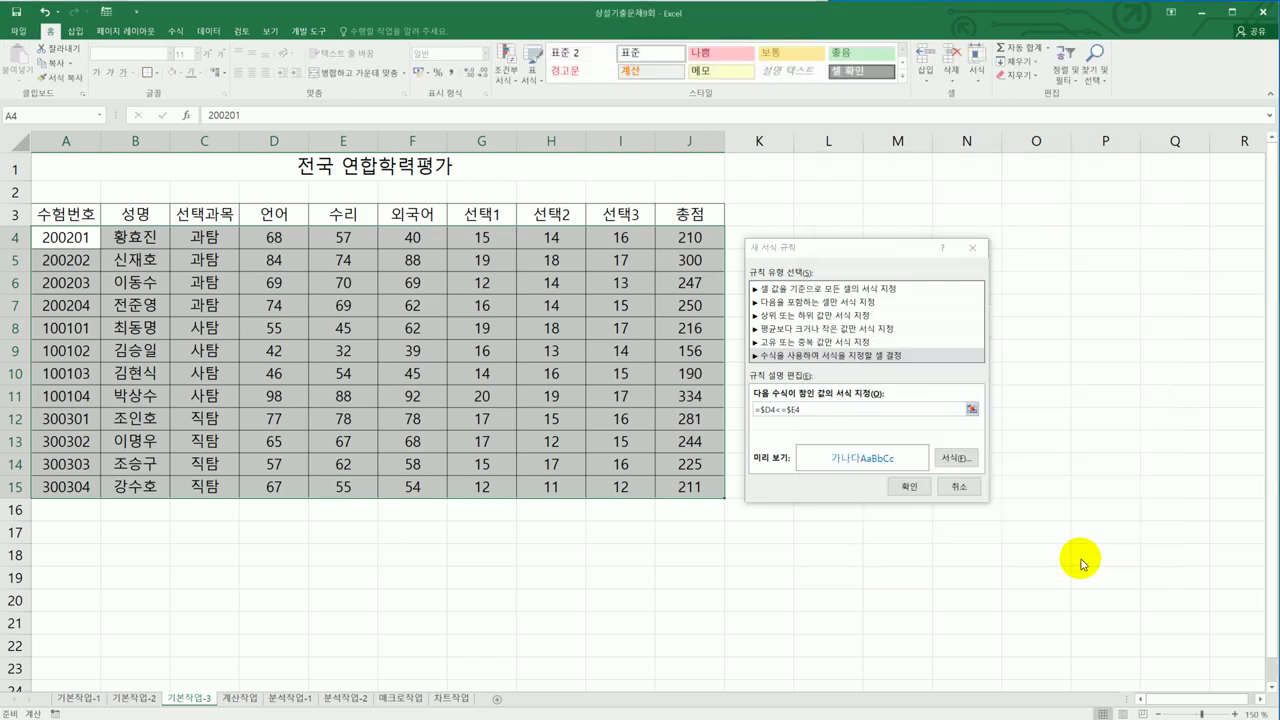
pyautogui.click(921, 491)
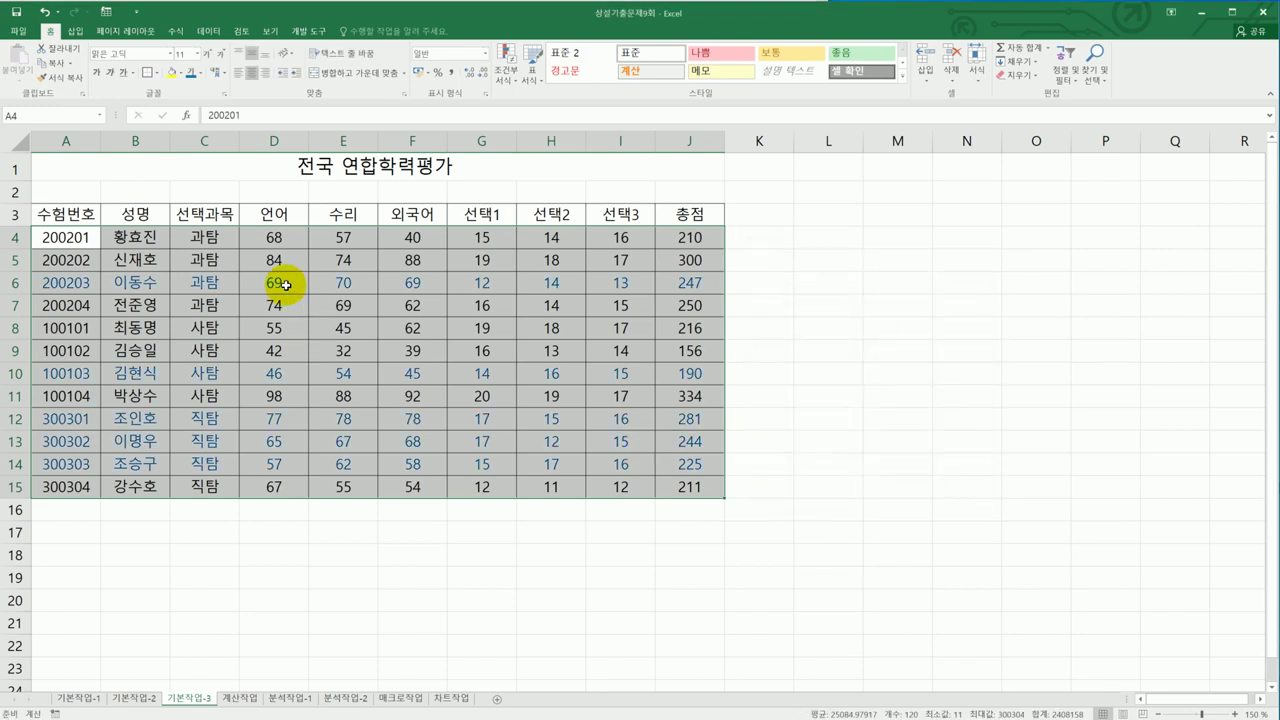
# Compare the 언어 and 수리 scores in the blue rows to check the conditional formatting
pyautogui.click(285, 285)
pyautogui.click(336, 282)
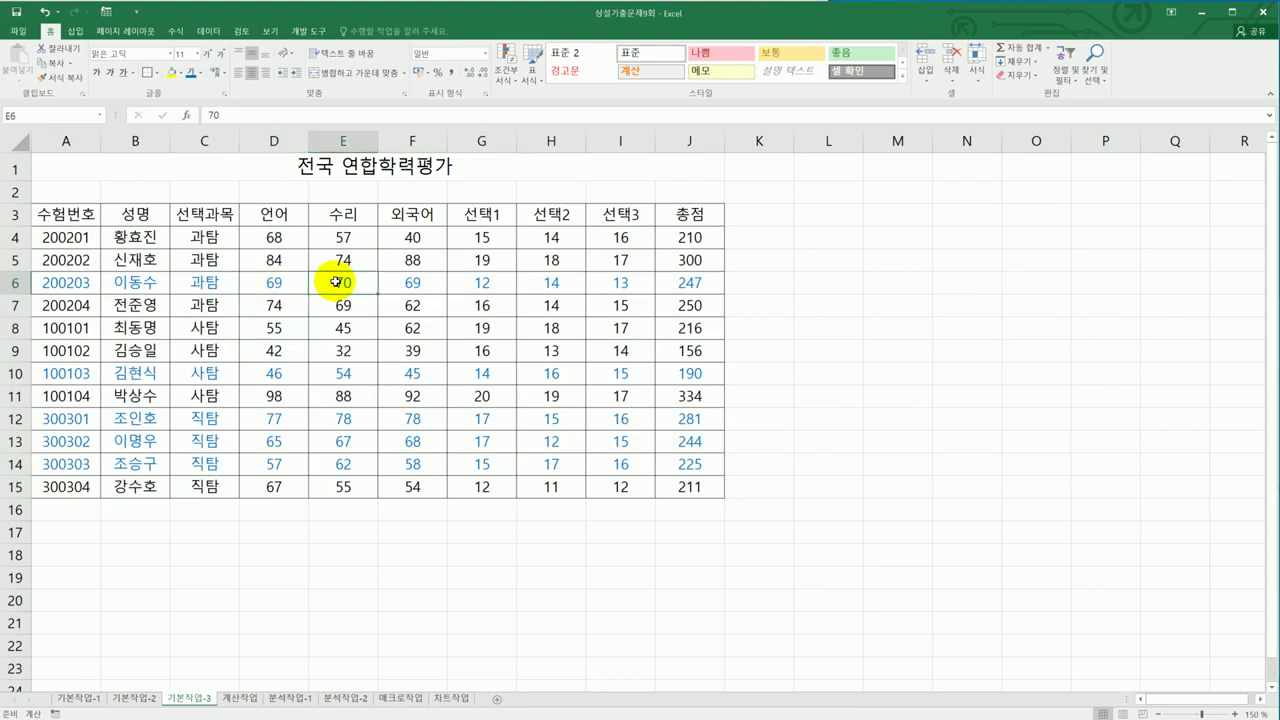
pyautogui.click(272, 373)
pyautogui.click(318, 373)
pyautogui.click(272, 422)
pyautogui.click(337, 412)
pyautogui.click(286, 436)
pyautogui.click(328, 444)
pyautogui.click(281, 443)
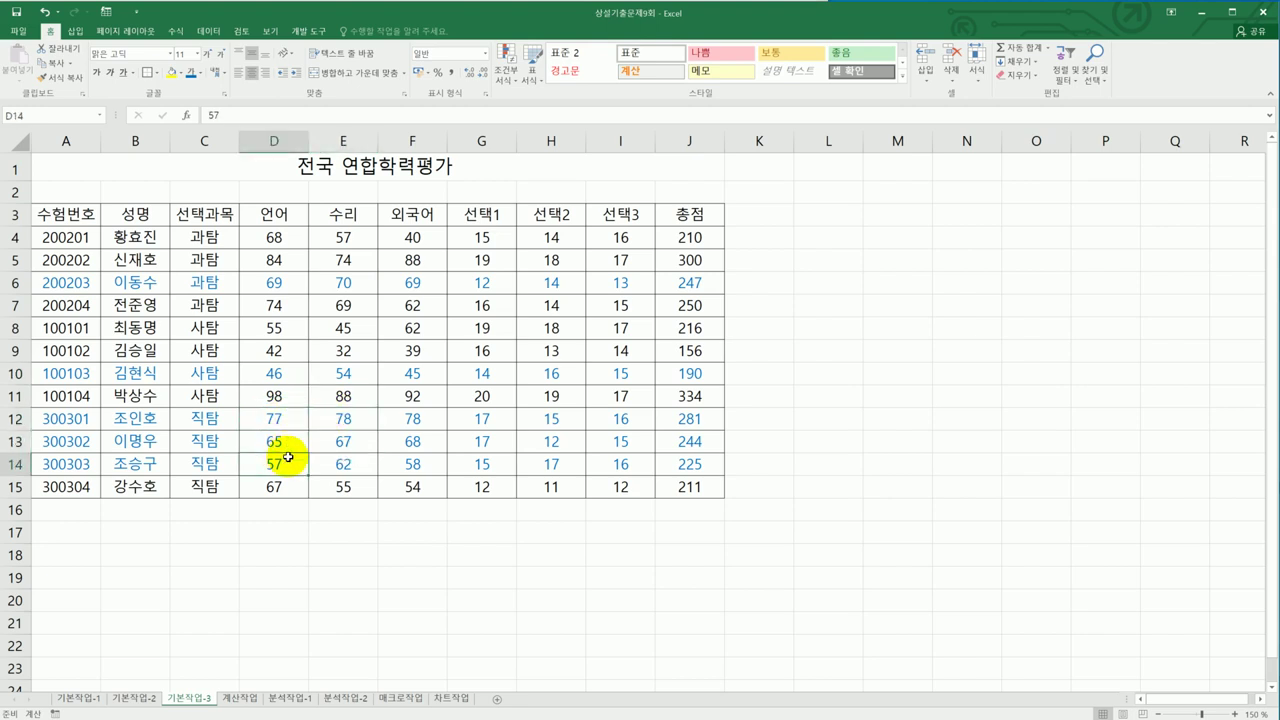
pyautogui.click(347, 464)
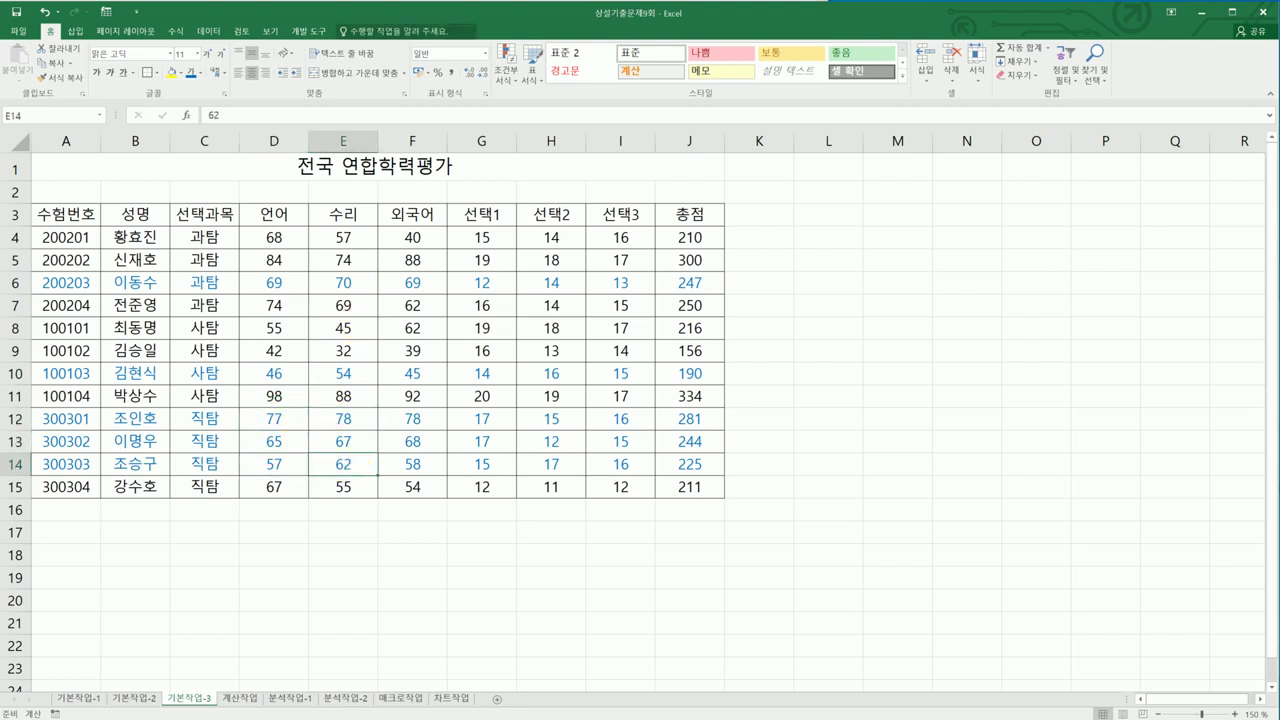
# Read the [표1] task under 계산작업 in the exam document and open the 계산작업 sheet in Excel
pyautogui.hotkey('alt', 'Tab')
pyautogui.scroll(-3, 536, 410)
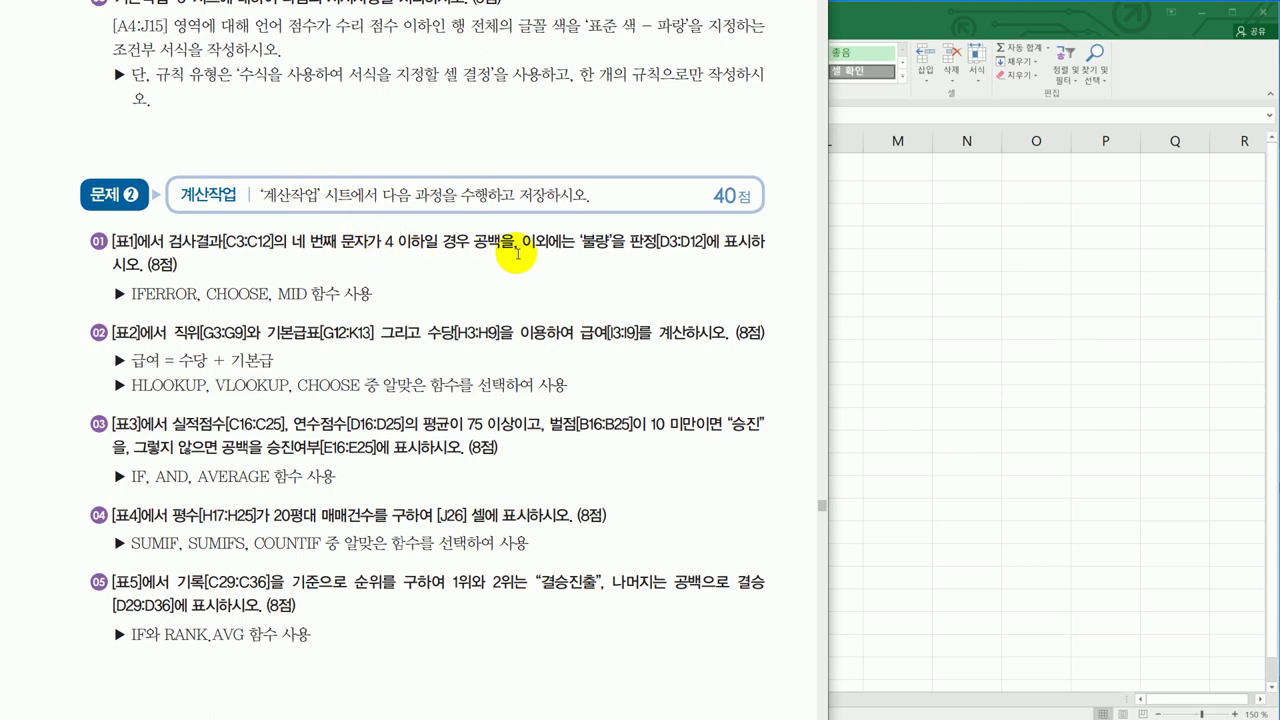
pyautogui.hotkey('alt', 'Tab')
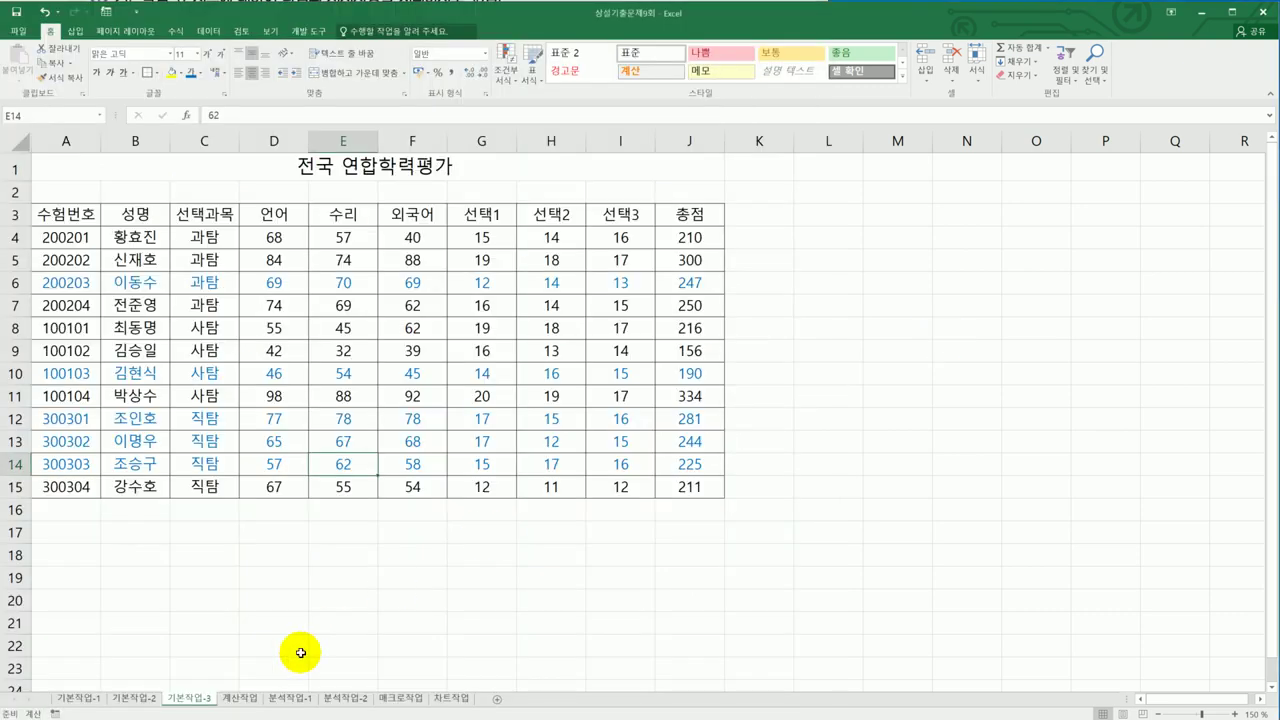
pyautogui.click(237, 698)
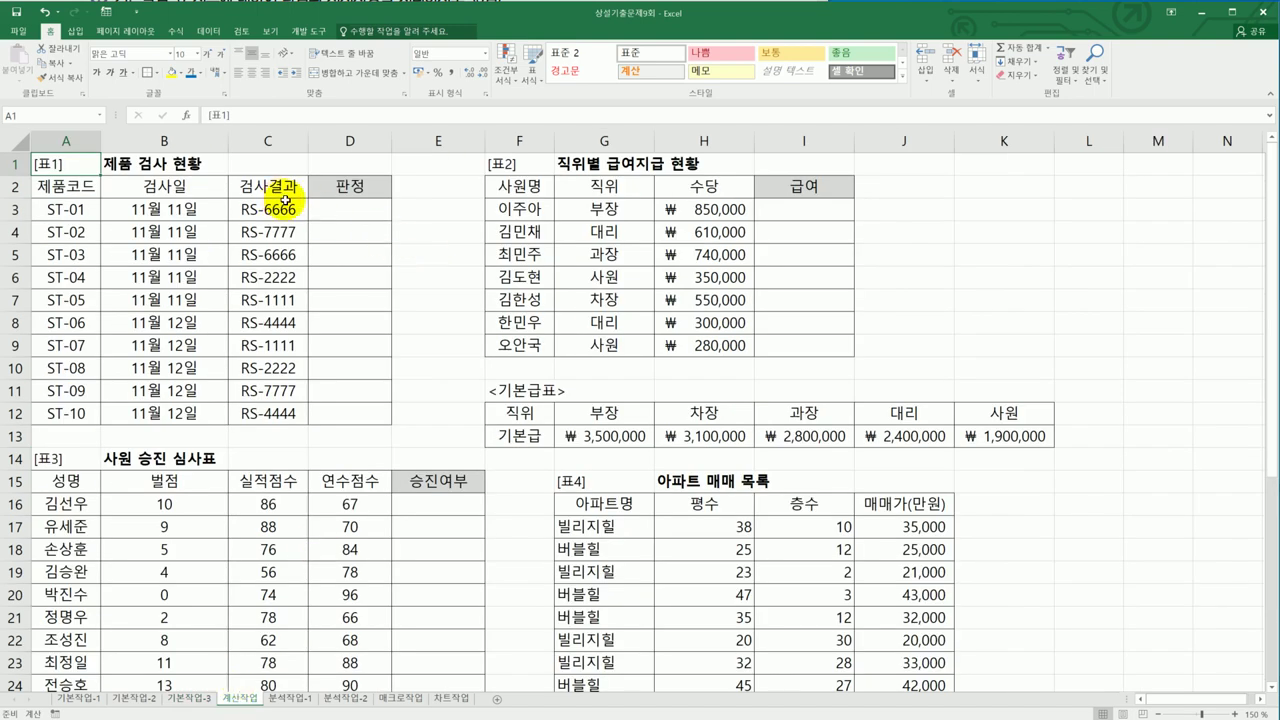
# Enter =MID(C3,4,1) in D3 to extract the fourth character of the first 검사결과 value
pyautogui.moveTo(295, 210); pyautogui.dragTo(296, 413)
pyautogui.click(346, 215)
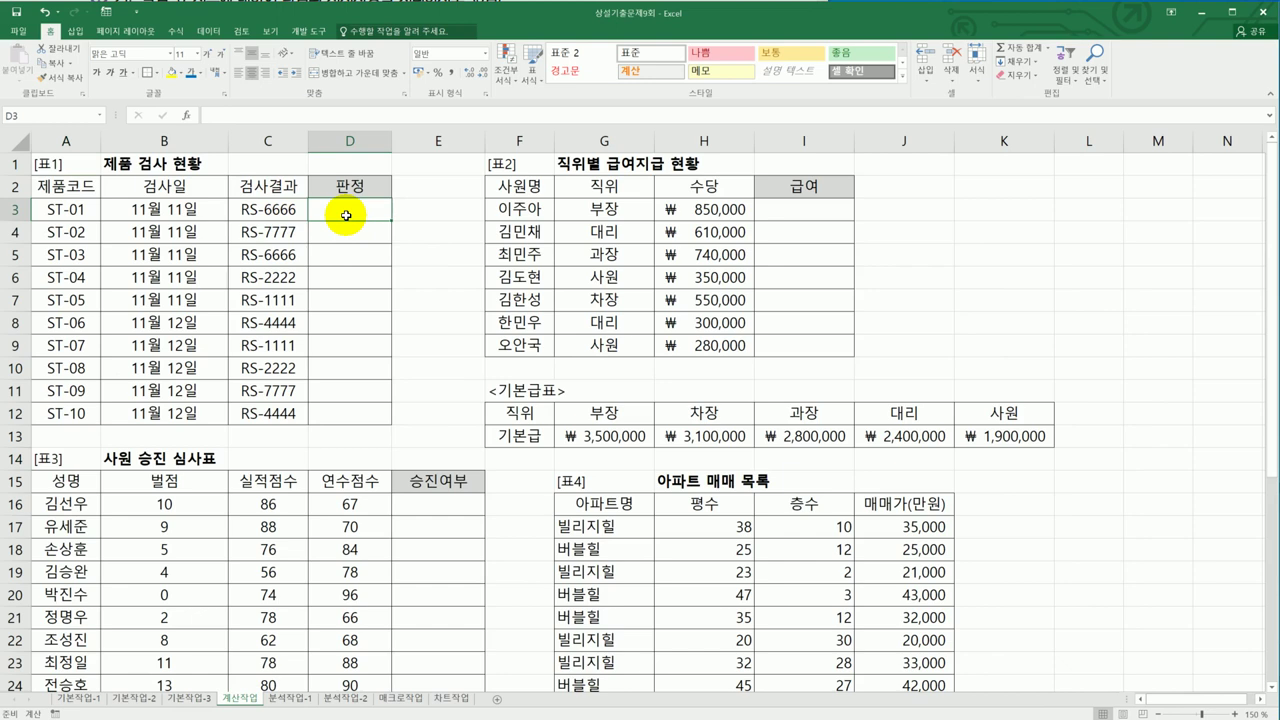
pyautogui.write('=')
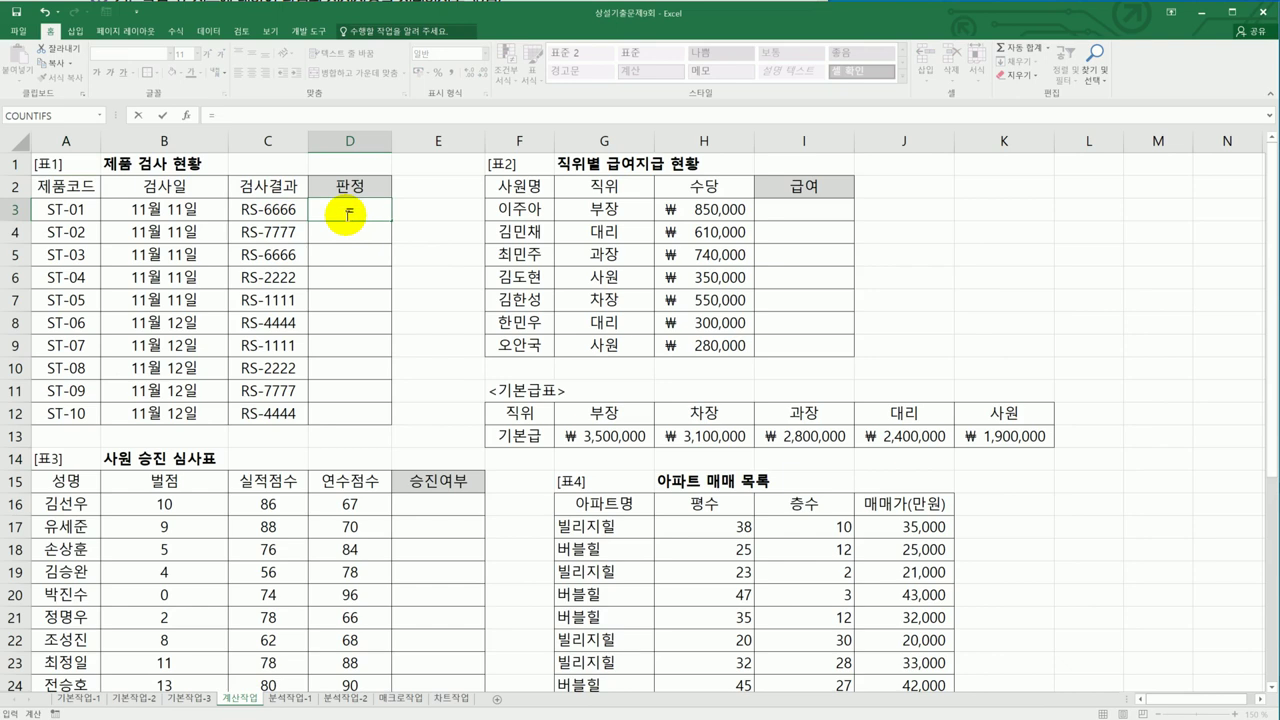
pyautogui.write('mid(')
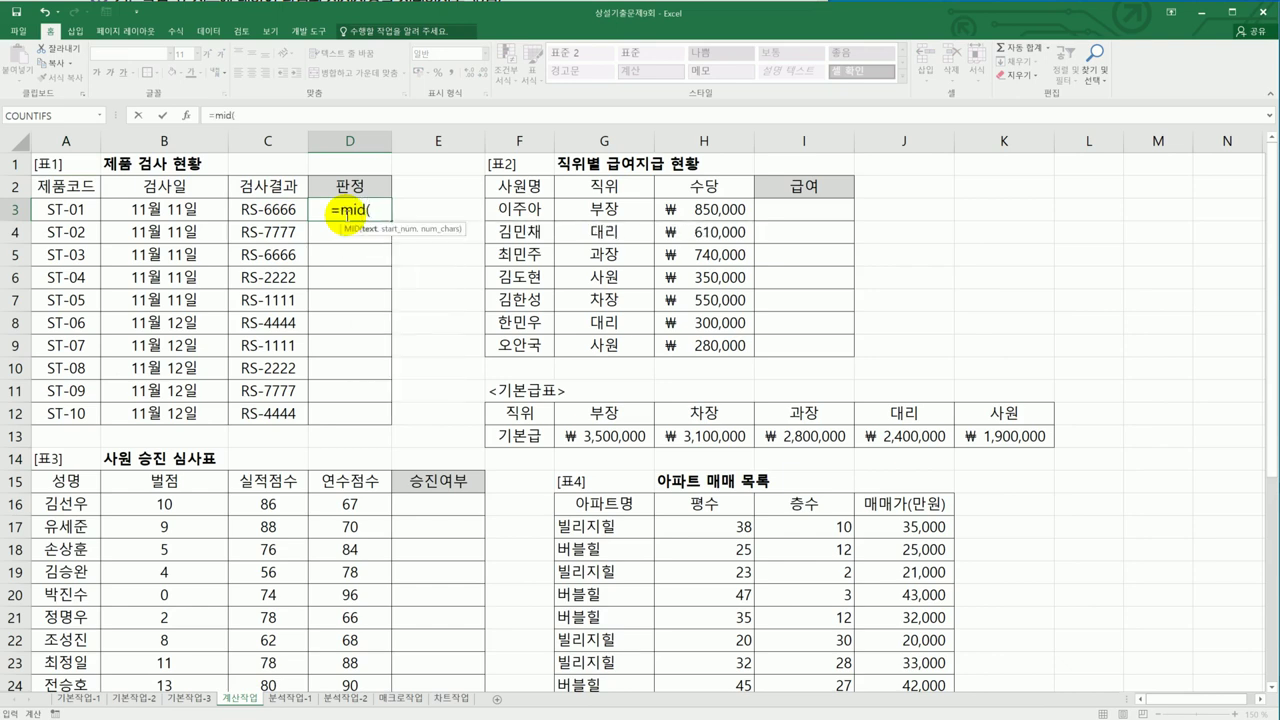
pyautogui.click(277, 209)
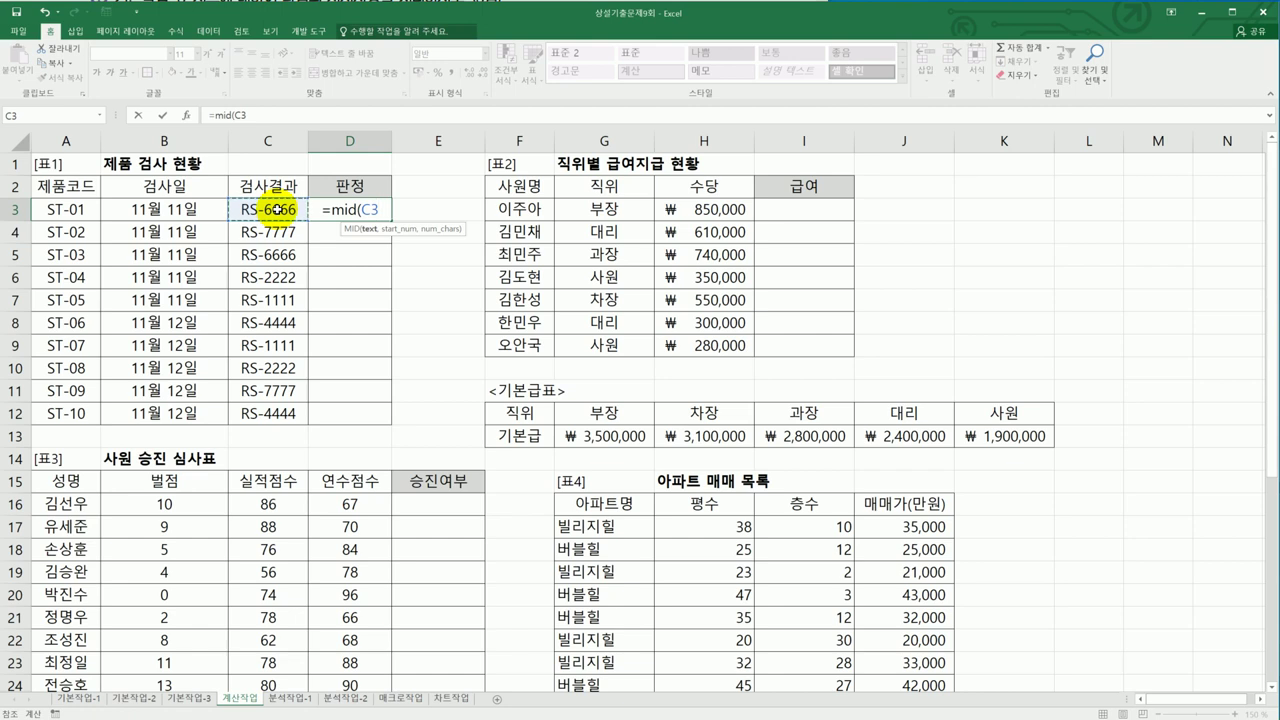
pyautogui.write(',4,1')
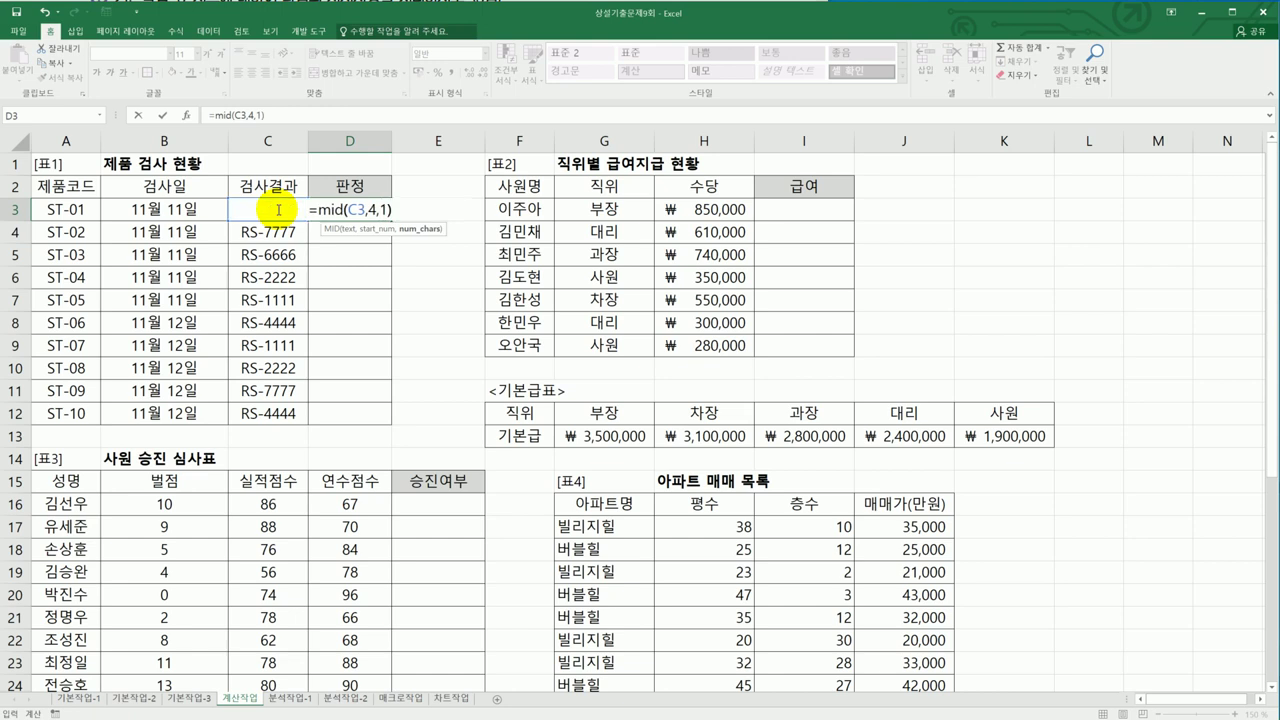
pyautogui.press('Return')
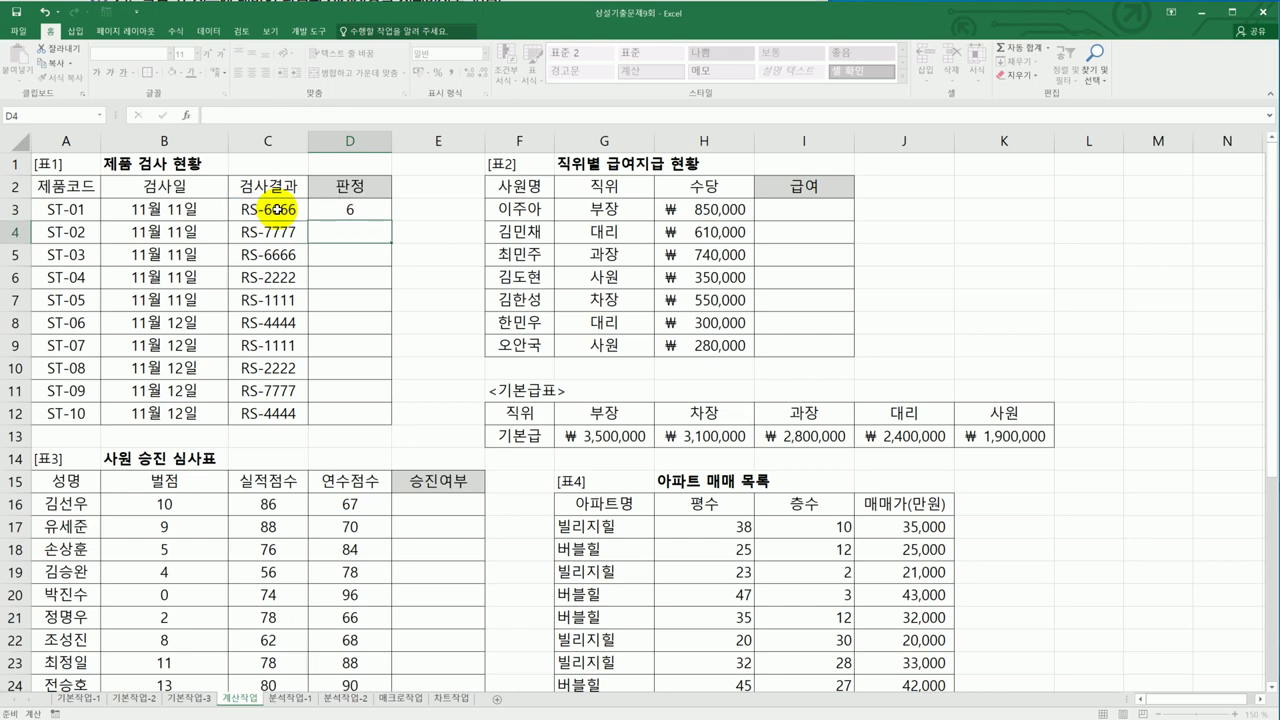
# Fill the MID formula from D3 down to D12 and check the extracted characters
pyautogui.click(375, 210)
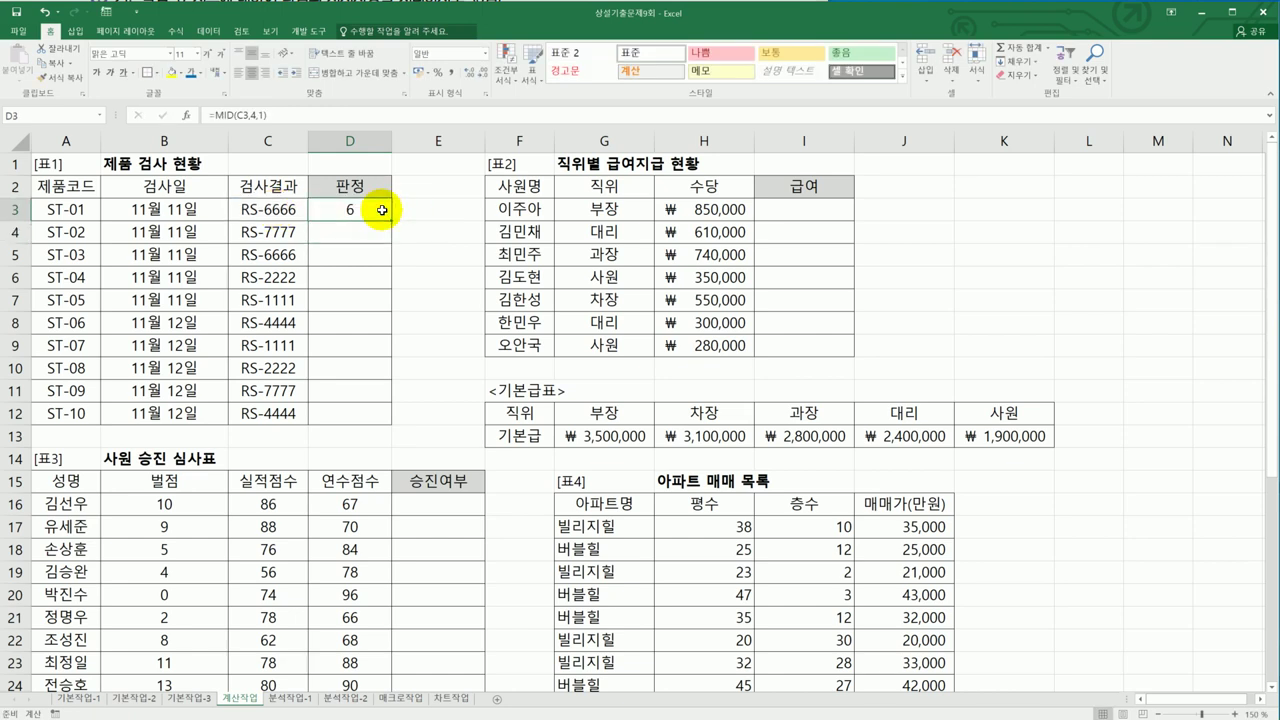
pyautogui.moveTo(391, 222); pyautogui.dragTo(366, 412)
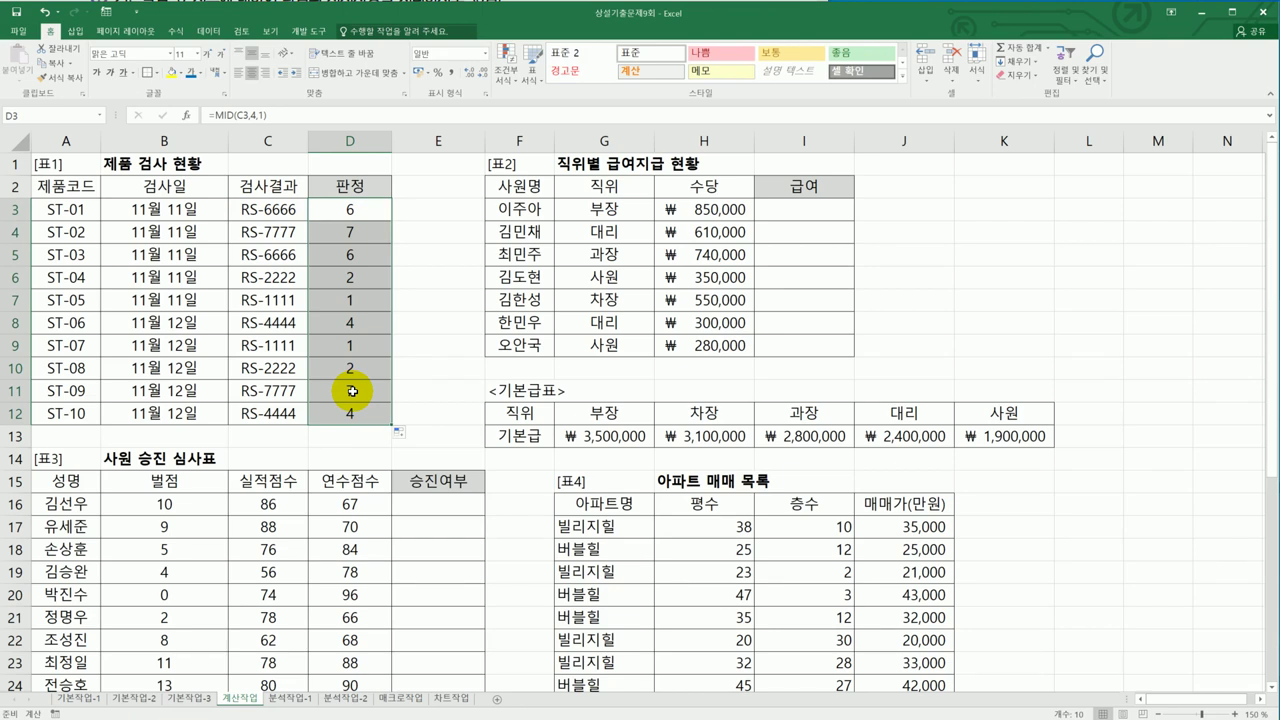
pyautogui.click(364, 284)
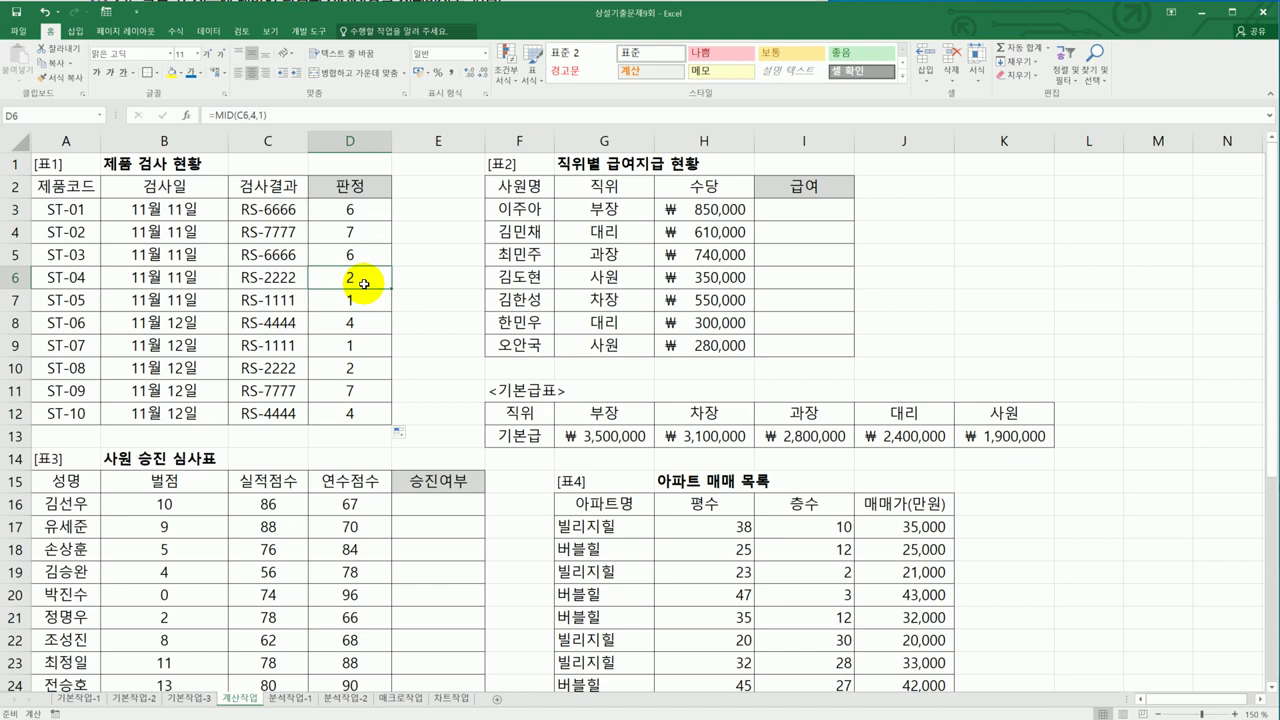
pyautogui.click(358, 302)
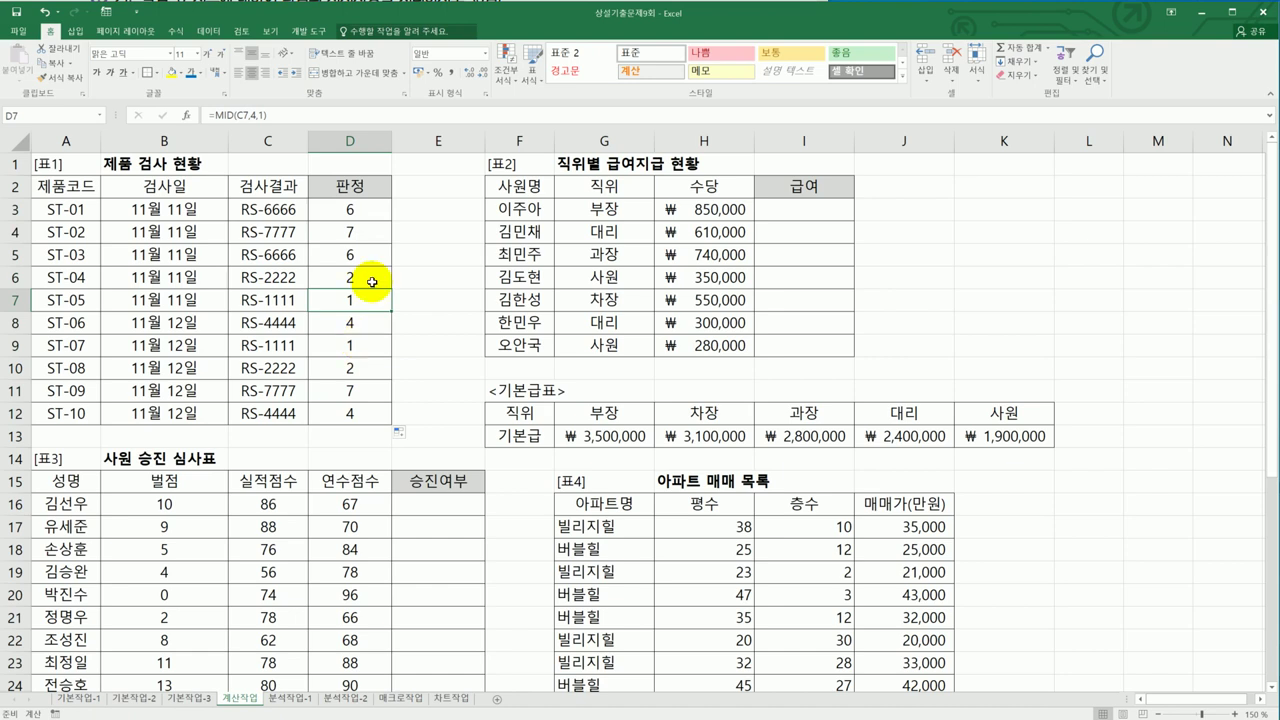
# Wrap D3's MID formula in CHOOSE with four empty strings: =CHOOSE(MID(C3,4,1),"","","","")
pyautogui.click(374, 215)
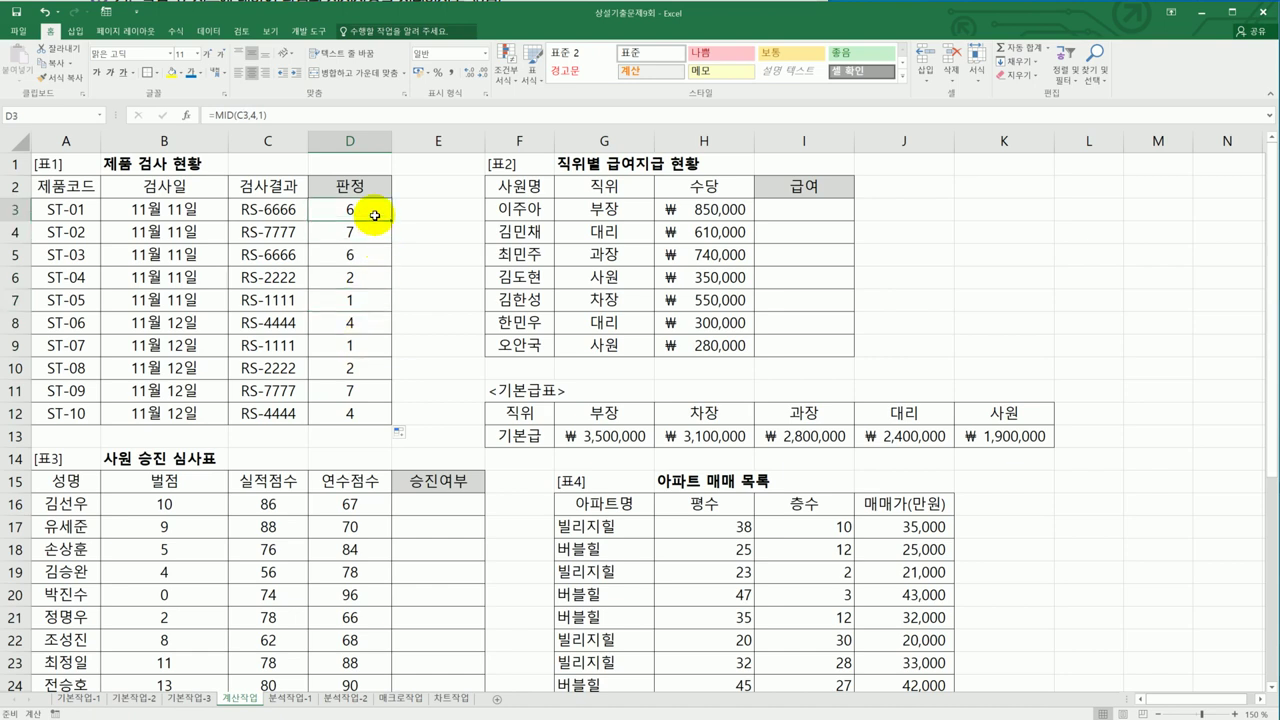
pyautogui.click(215, 115)
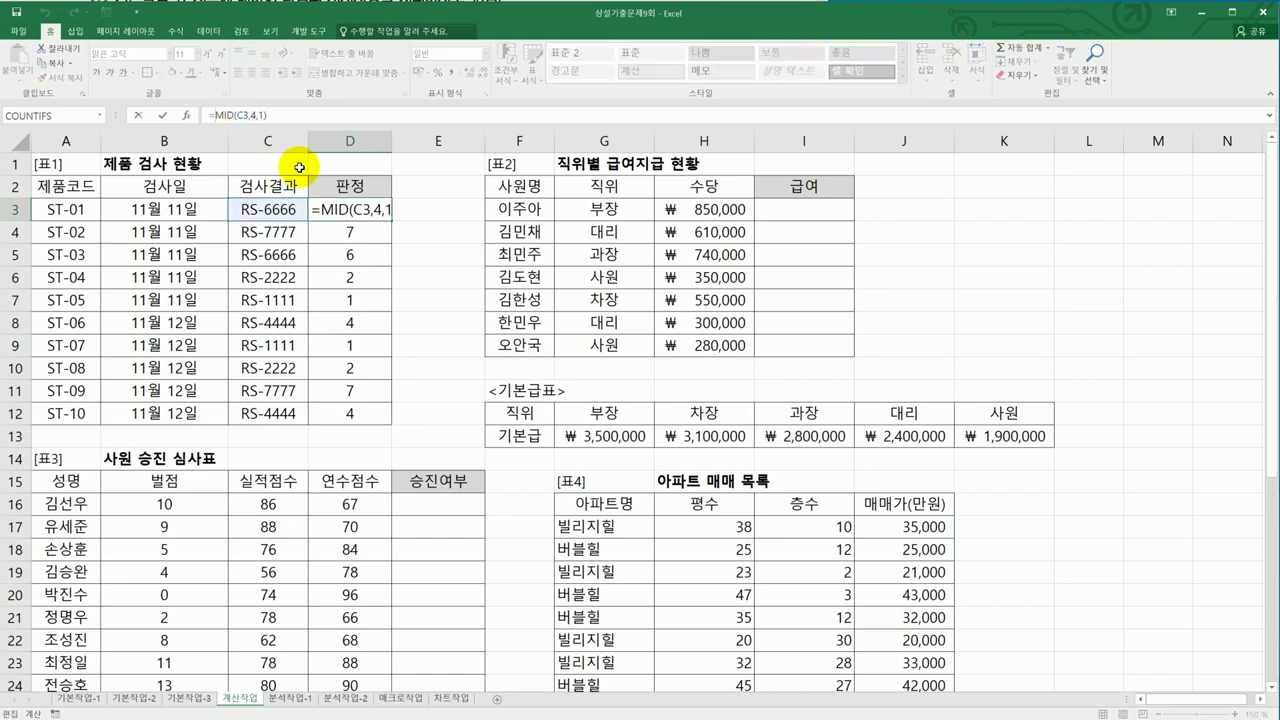
pyautogui.write('ch')
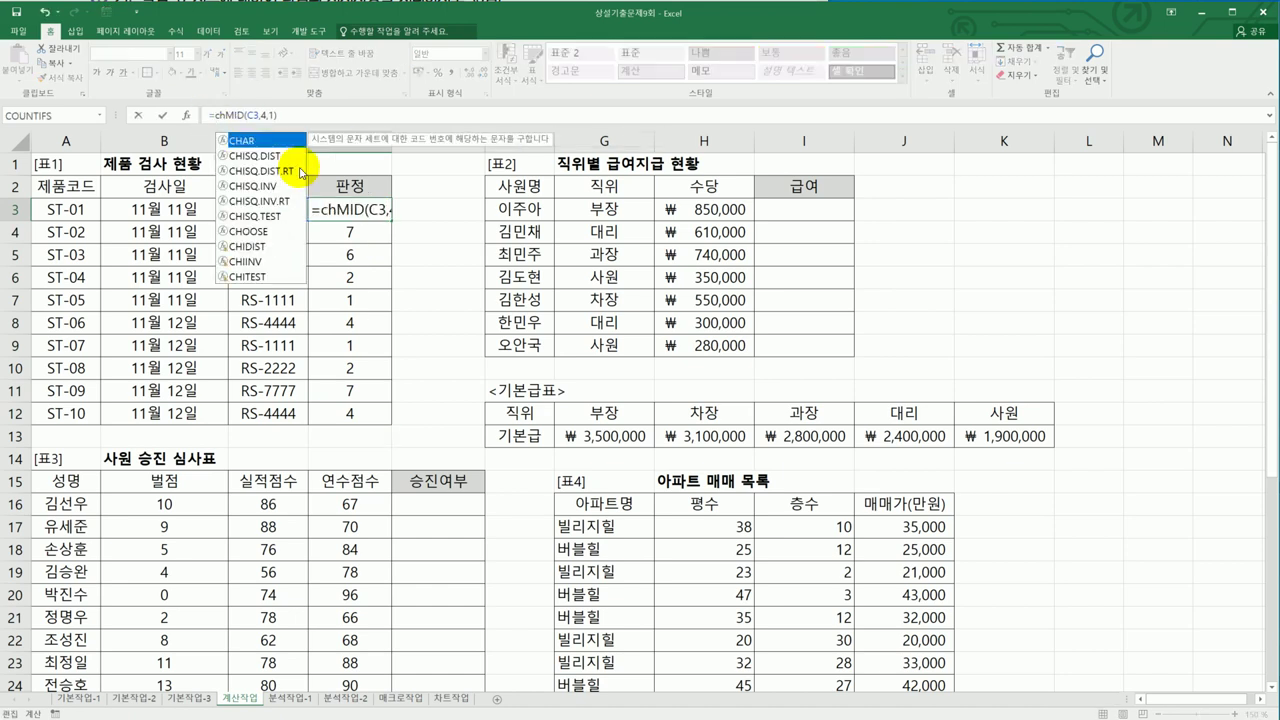
pyautogui.write('o')
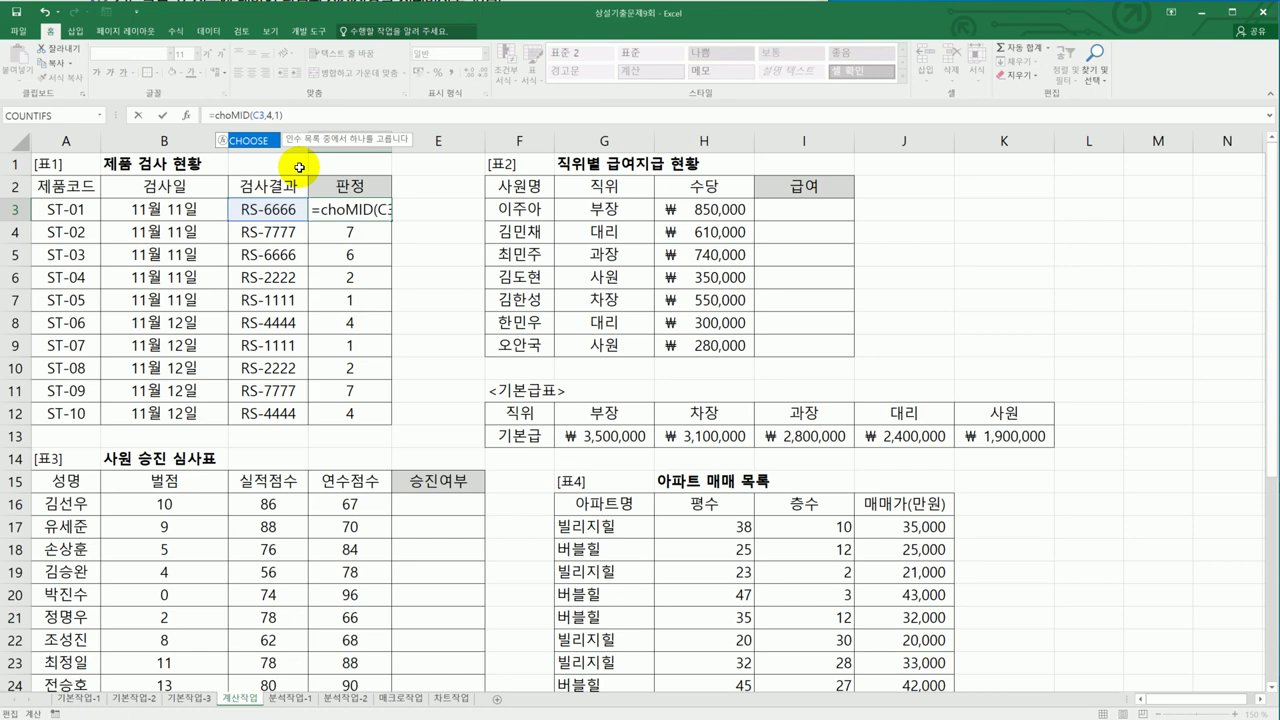
pyautogui.doubleClick(250, 140)
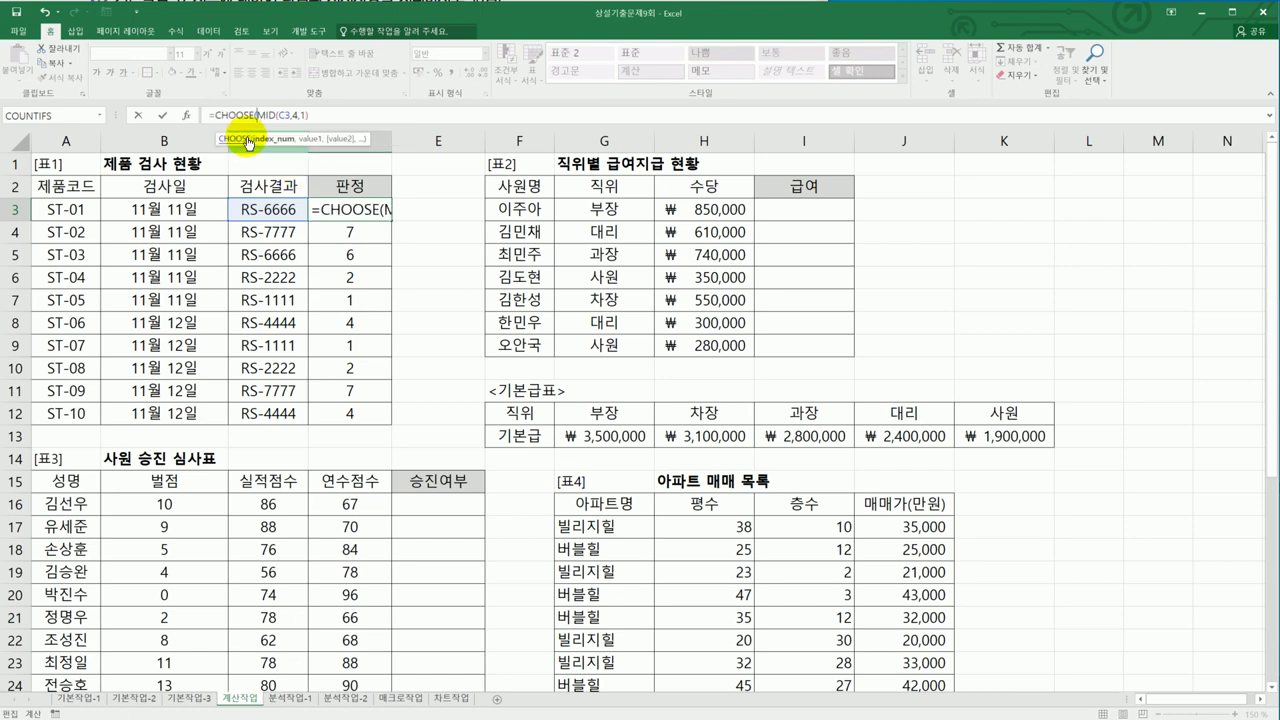
pyautogui.click(337, 114)
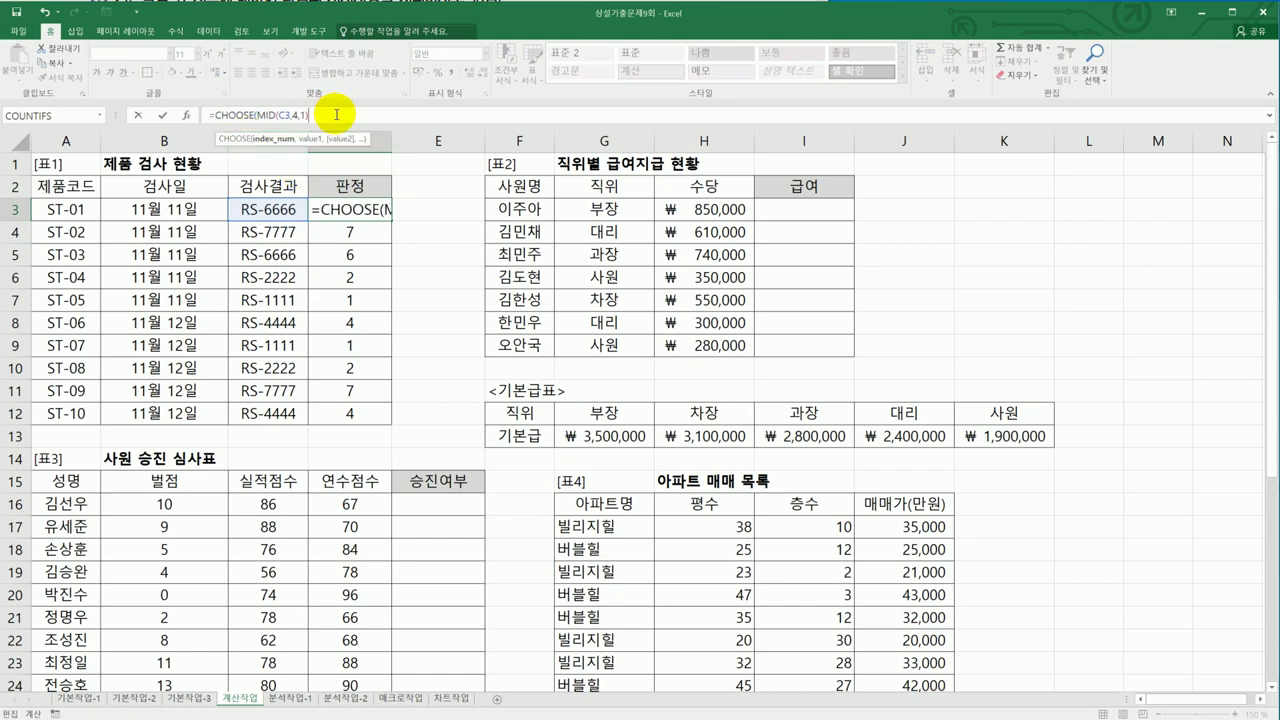
pyautogui.write(',""')
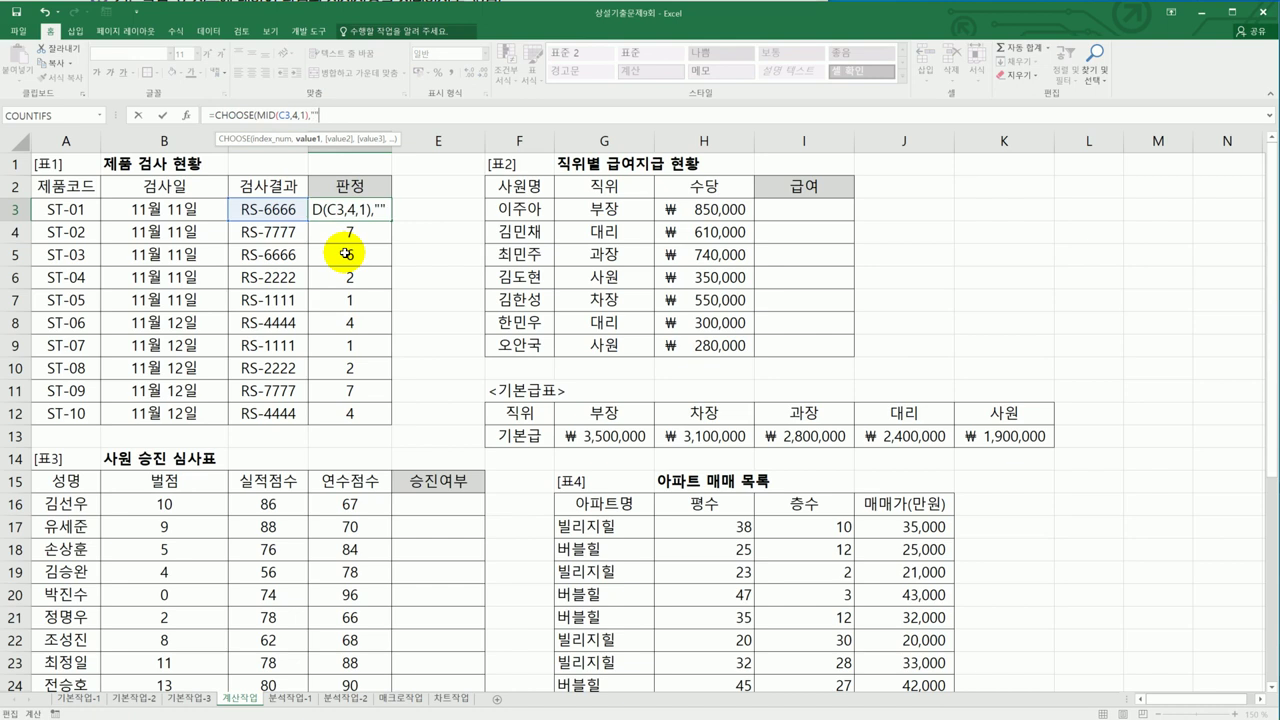
pyautogui.write(',"","","","')
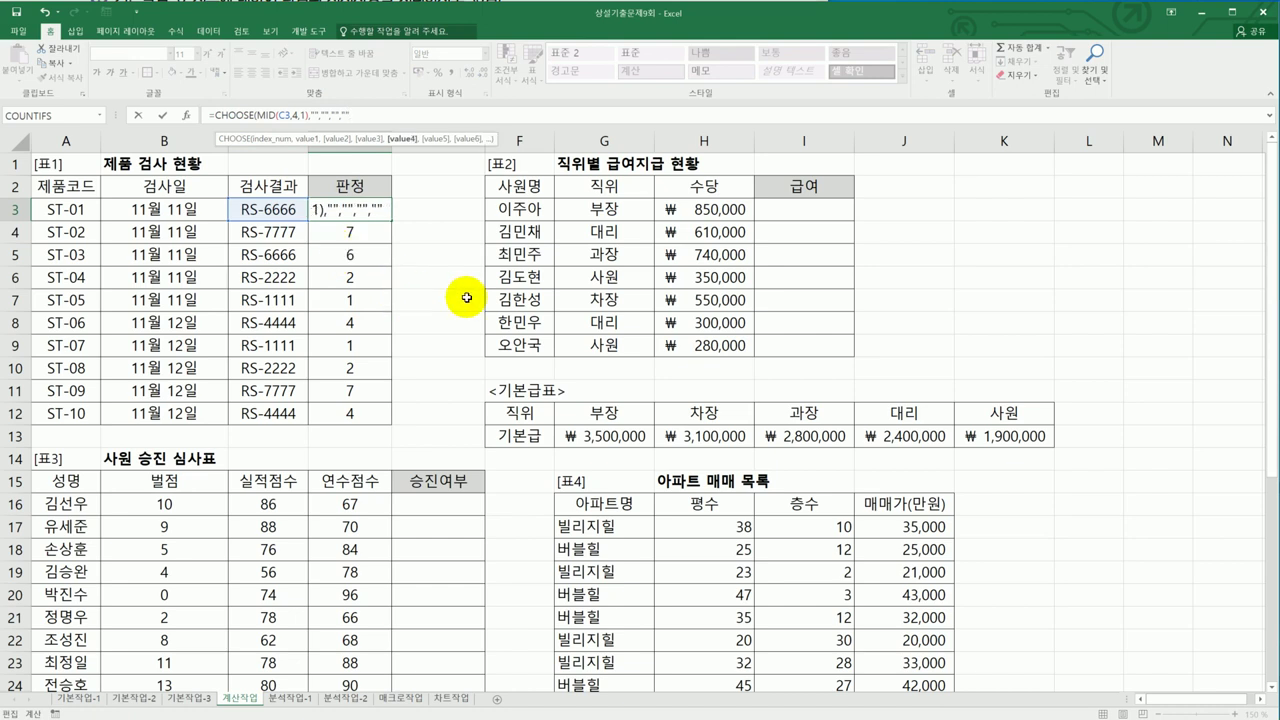
pyautogui.press('Return')
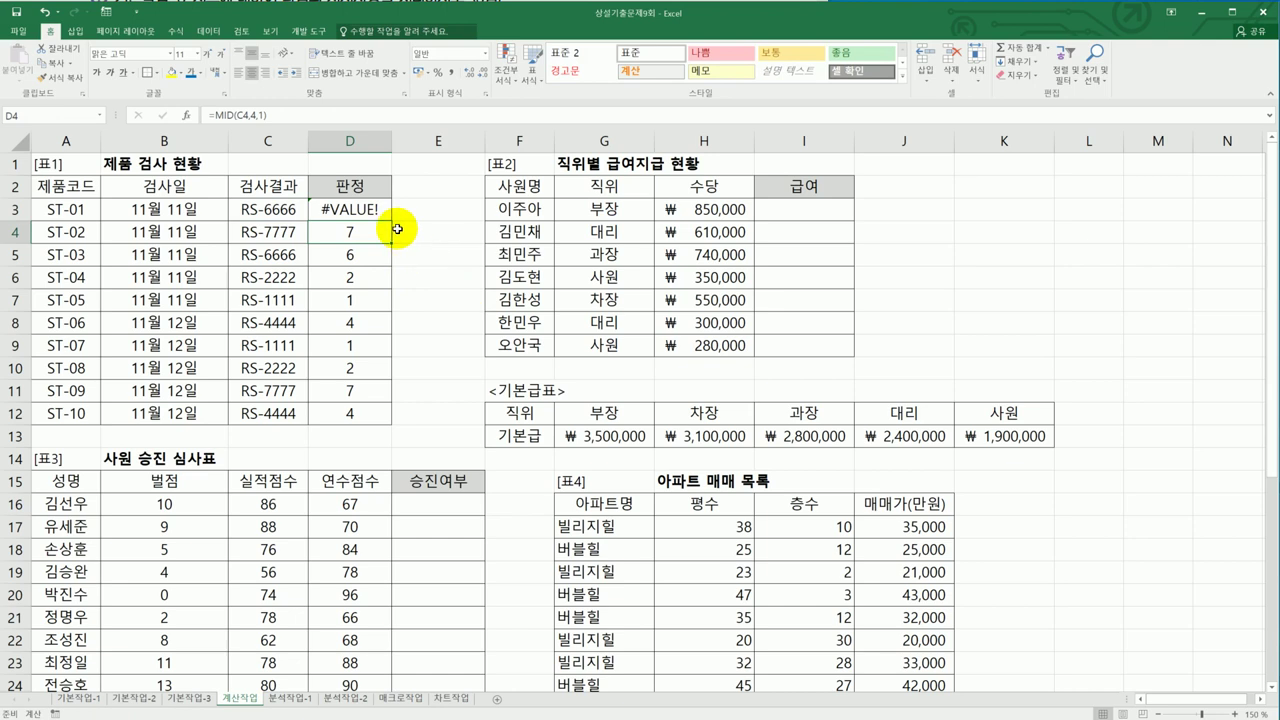
# Fill the CHOOSE formula from D3 down to D12 and compare the results with the task
pyautogui.click(362, 207)
pyautogui.moveTo(392, 212); pyautogui.dragTo(390, 424)
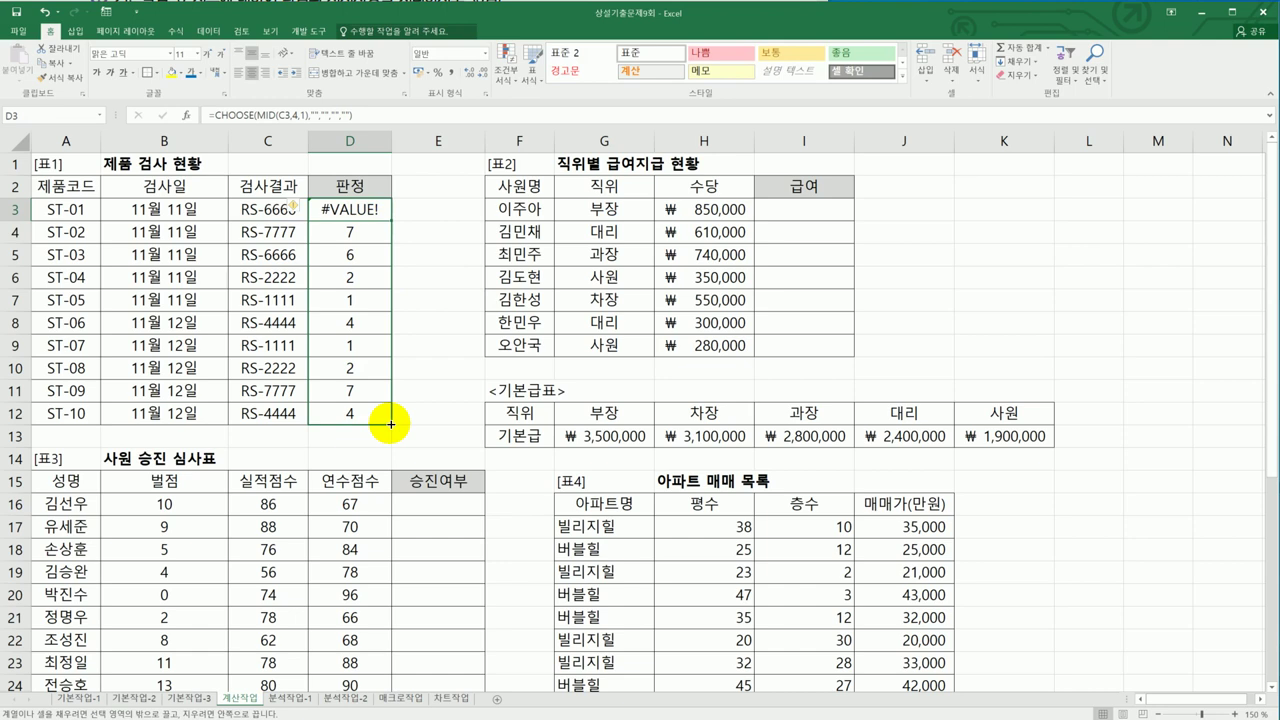
pyautogui.moveTo(390, 424); pyautogui.dragTo(390, 424)
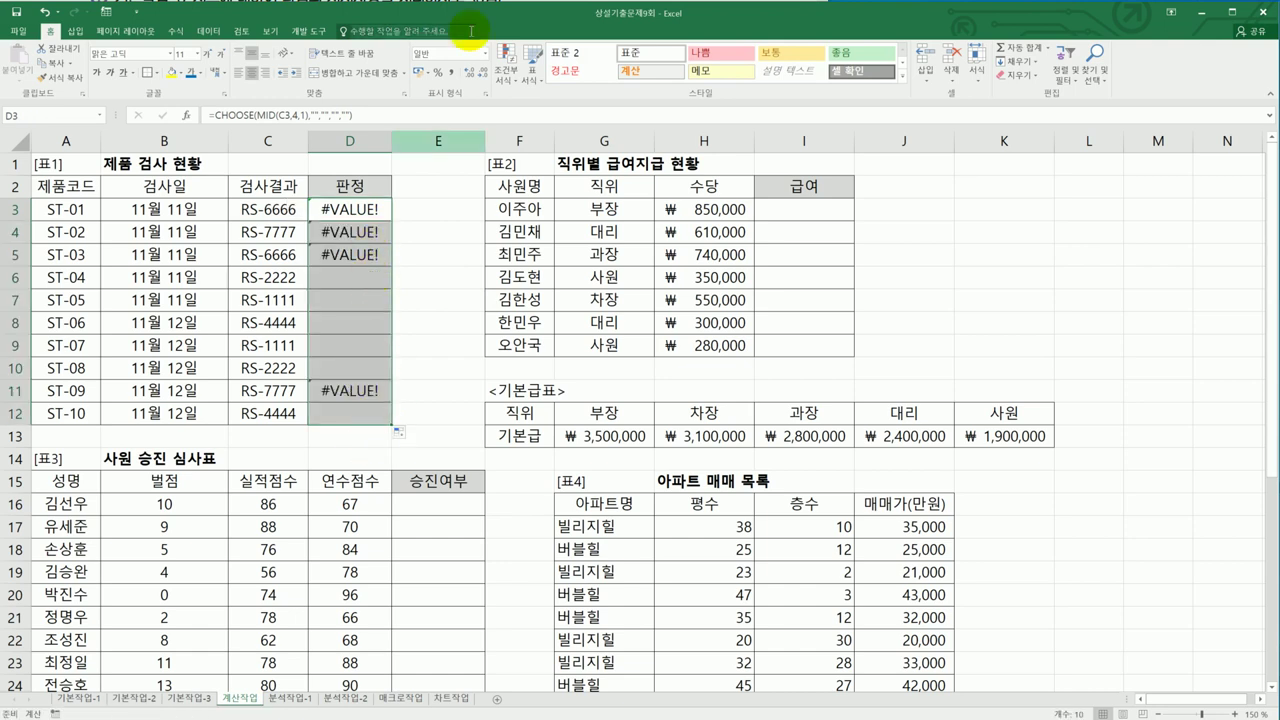
pyautogui.hotkey('alt', 'Tab')
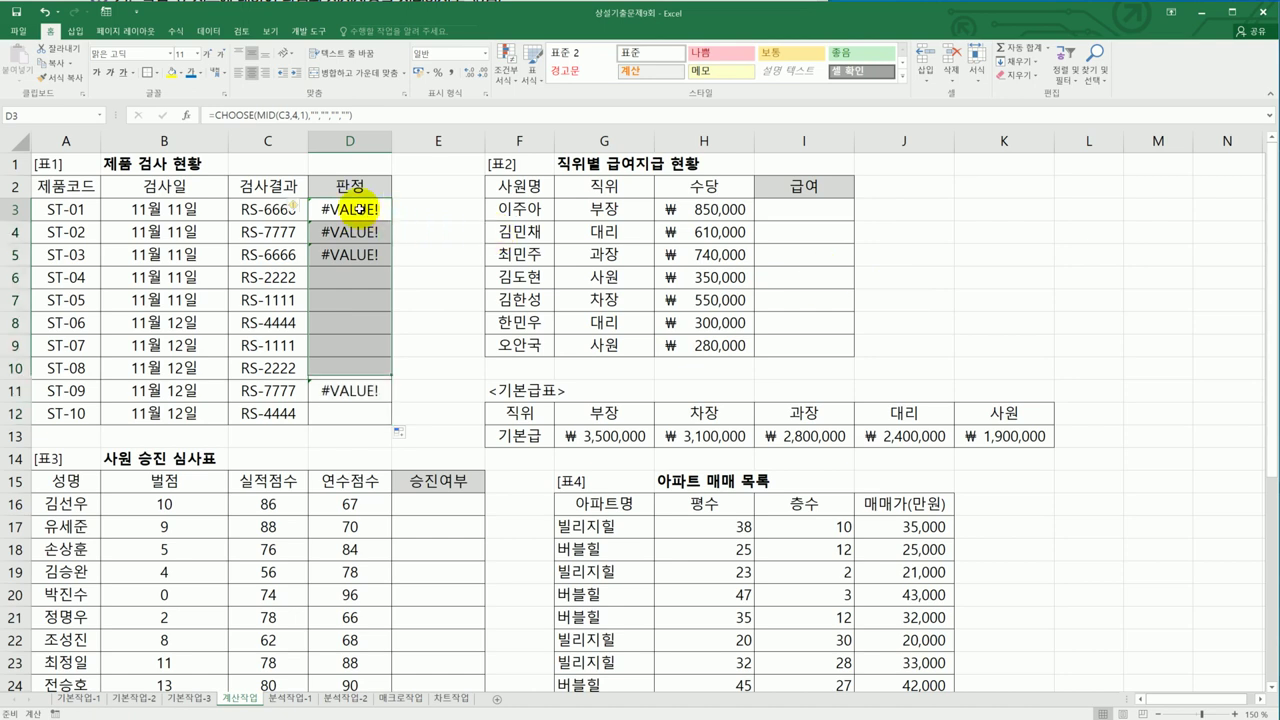
# Wrap D3's formula in IFERROR with "불량" as the error value and fill it down to D12
pyautogui.click(358, 208)
pyautogui.click(215, 113)
pyautogui.write('if')
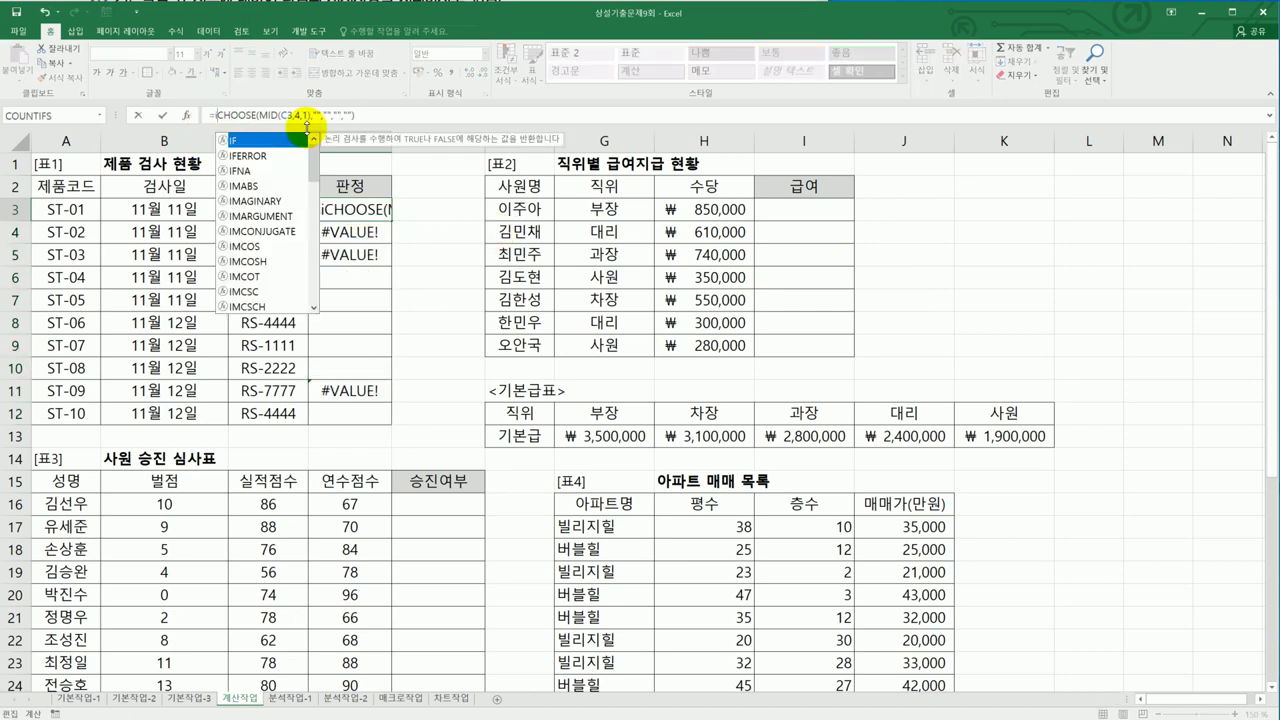
pyautogui.press('Down')
pyautogui.press('Tab')
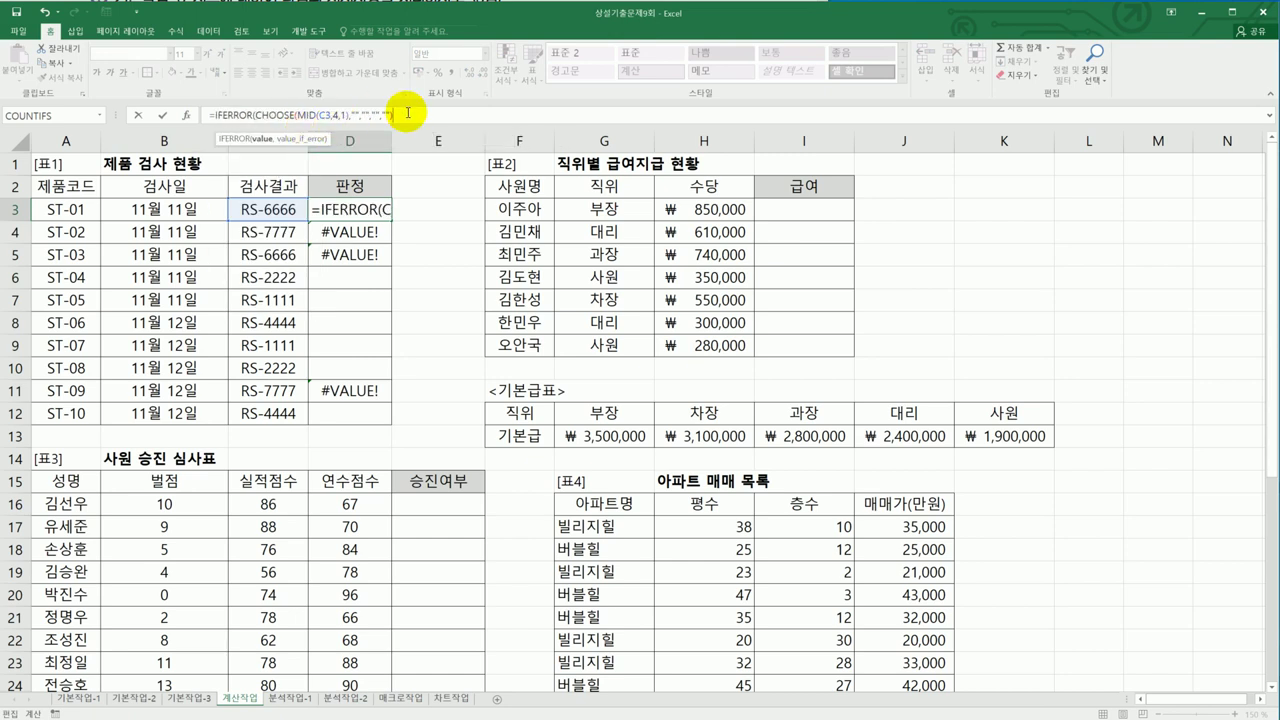
pyautogui.click(408, 112)
pyautogui.write(',')
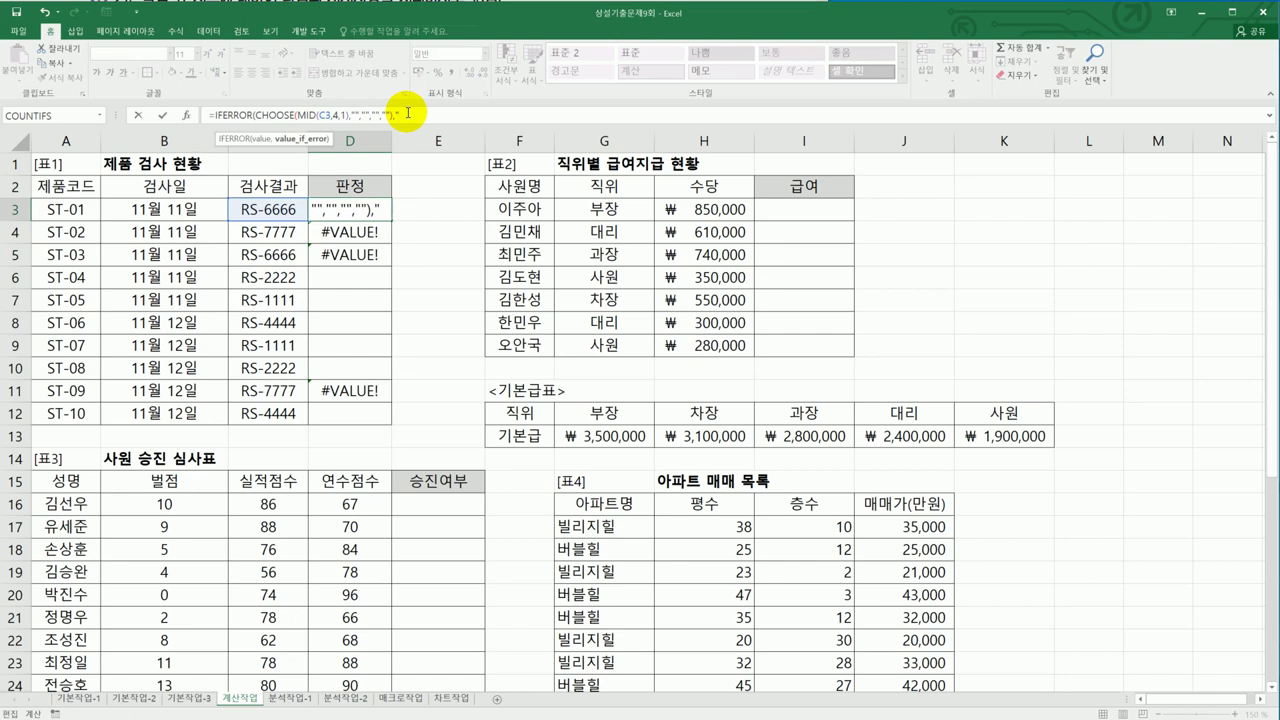
pyautogui.write('"불랴')
pyautogui.write(')')
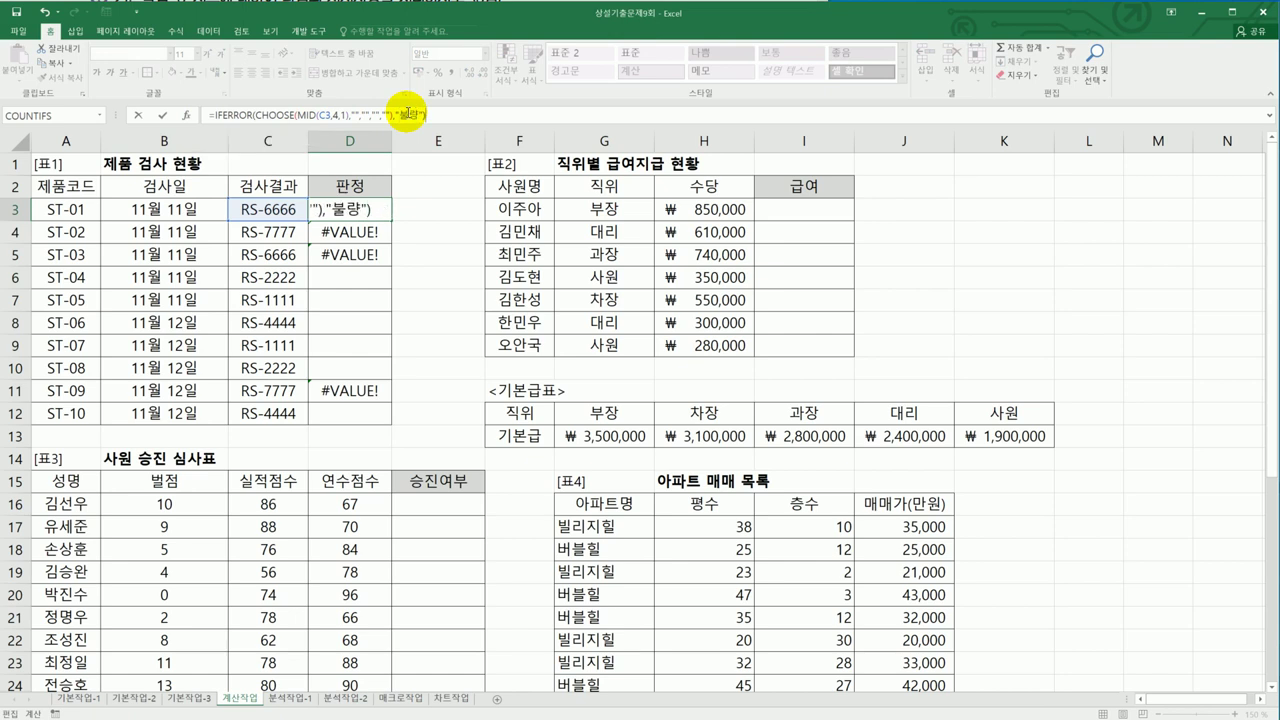
pyautogui.hotkey('ctrl', 'Return')
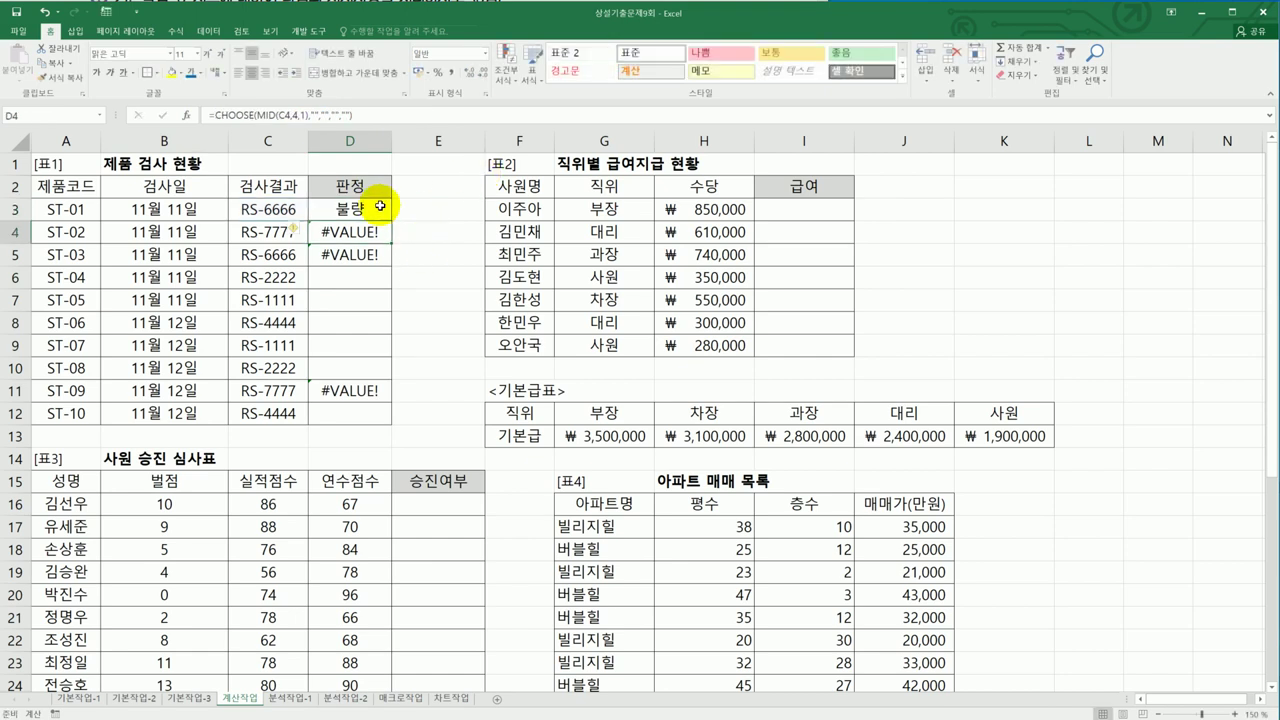
pyautogui.moveTo(391, 219); pyautogui.dragTo(381, 419)
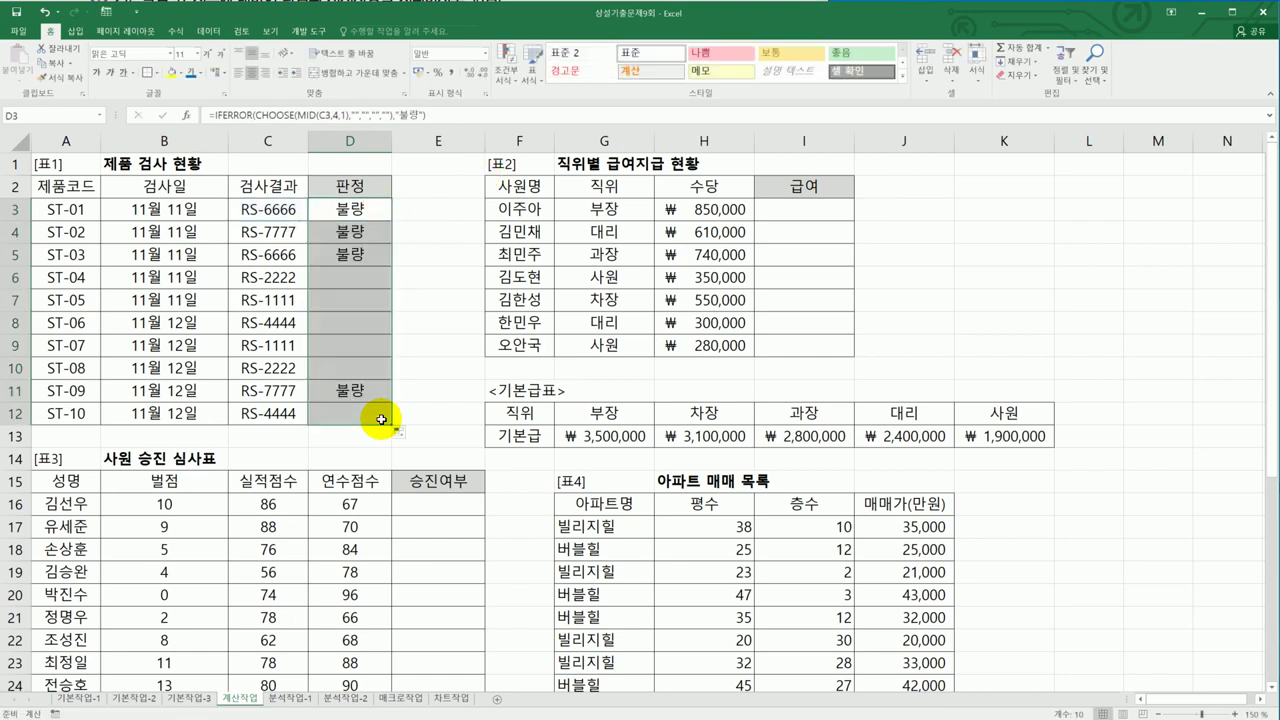
# Read task 02 in the exam document and start an HLOOKUP formula in I3 with G3 as the lookup value
pyautogui.hotkey('alt', 'Tab')
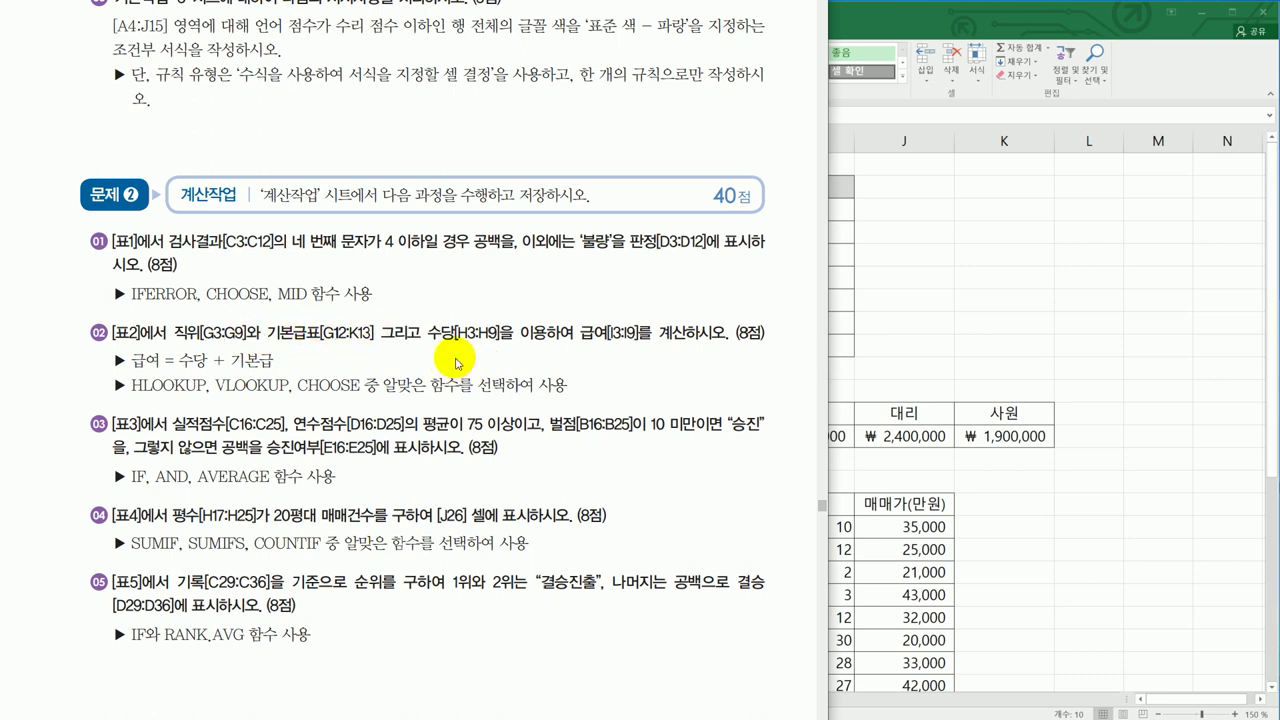
pyautogui.click(880, 323)
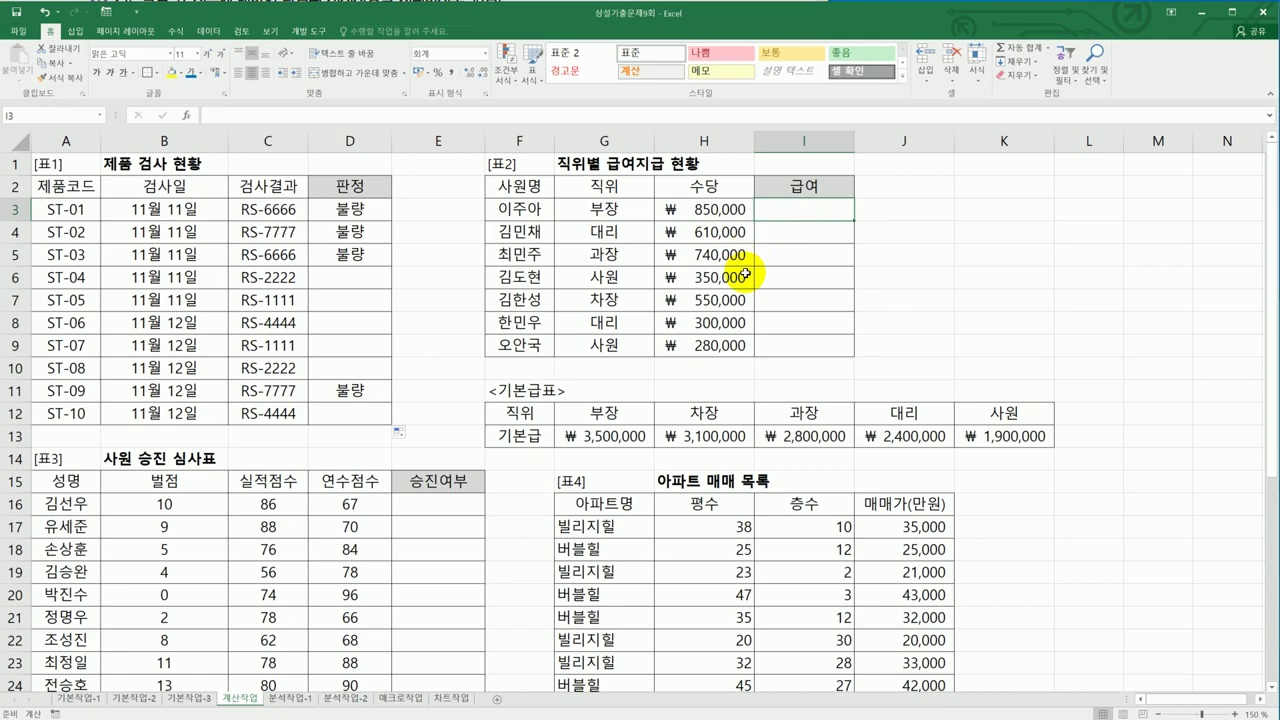
pyautogui.click(606, 322)
pyautogui.click(624, 414)
pyautogui.moveTo(626, 416); pyautogui.dragTo(1003, 440)
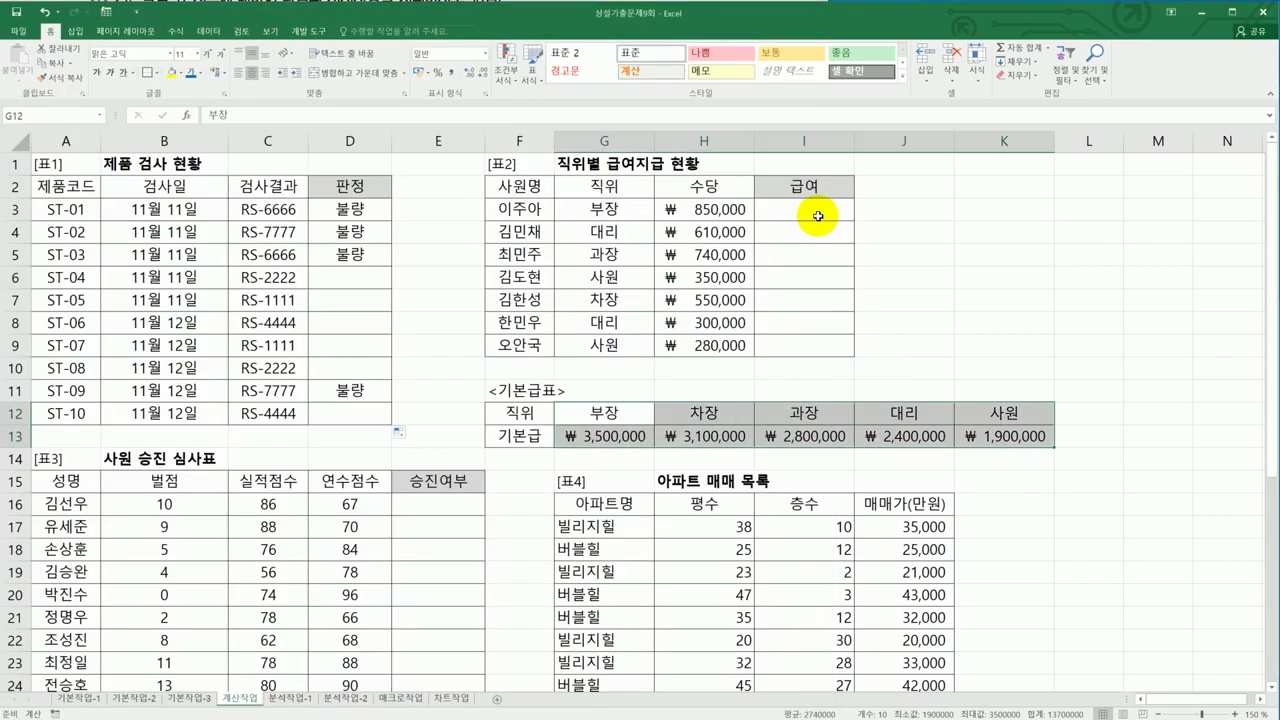
pyautogui.click(825, 222)
pyautogui.write('=ㅗ')
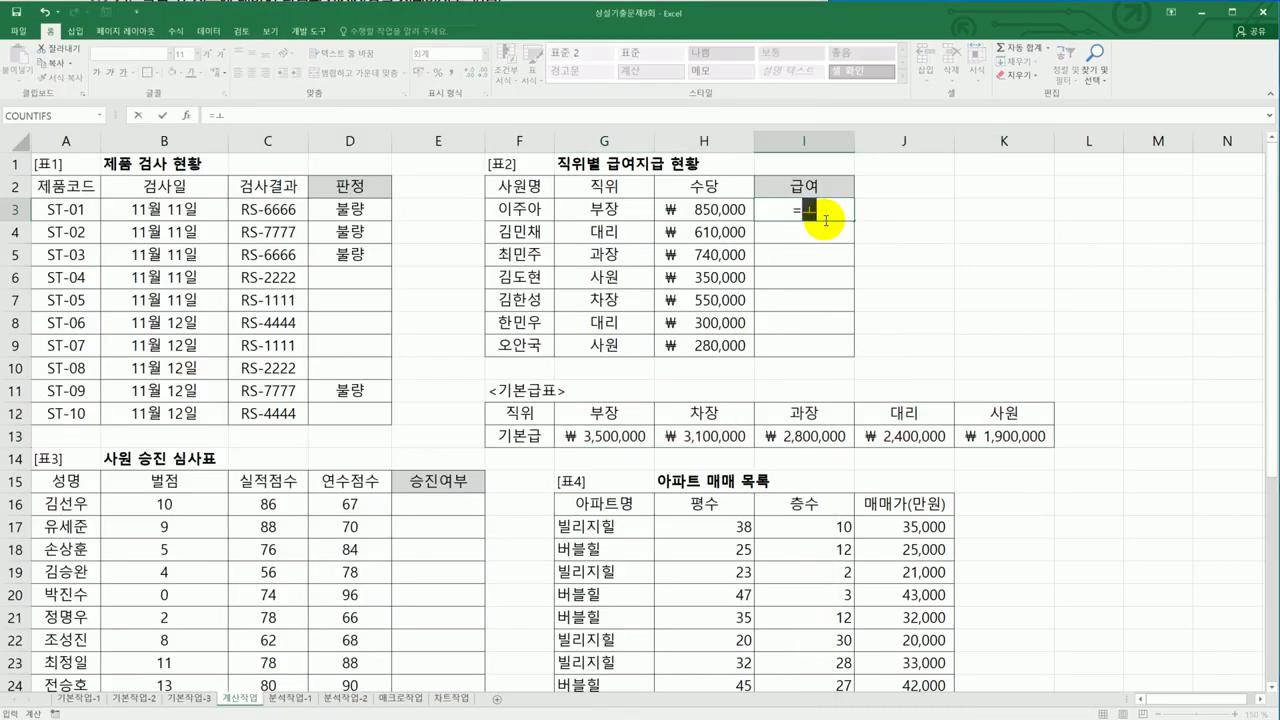
pyautogui.press('BackSpace')
pyautogui.write('hl')
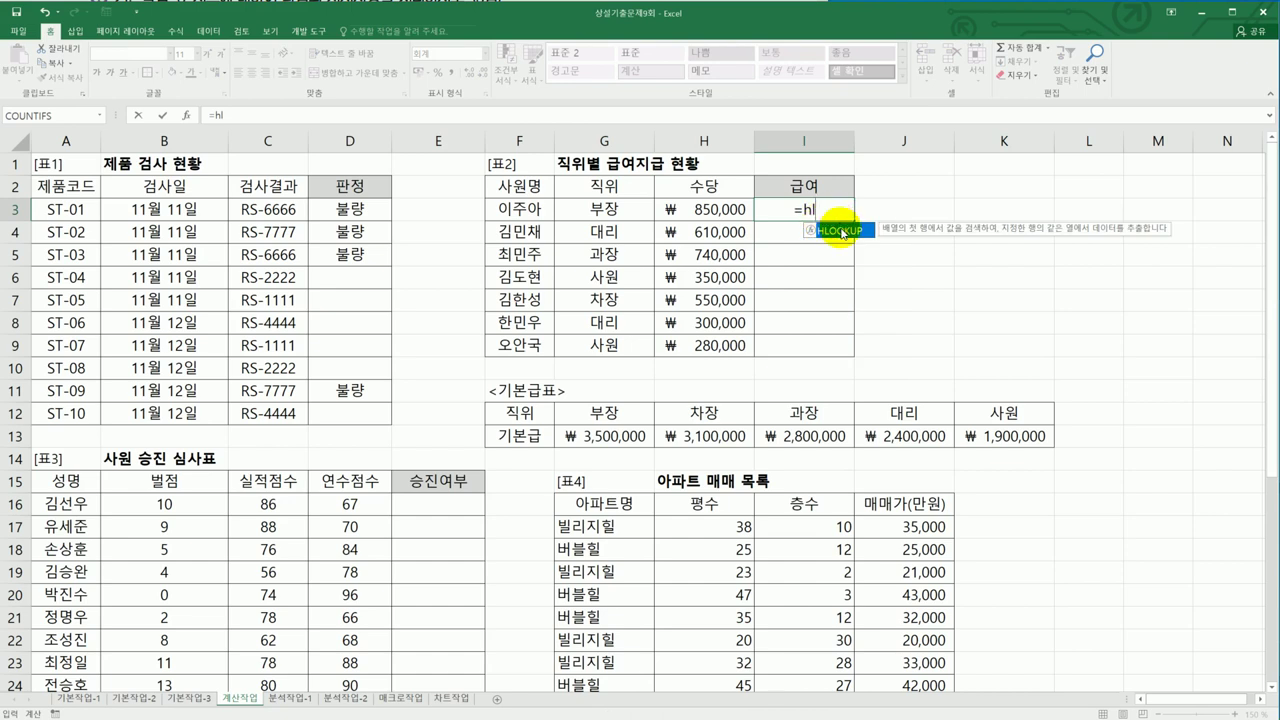
pyautogui.doubleClick(843, 232)
pyautogui.click(603, 210)
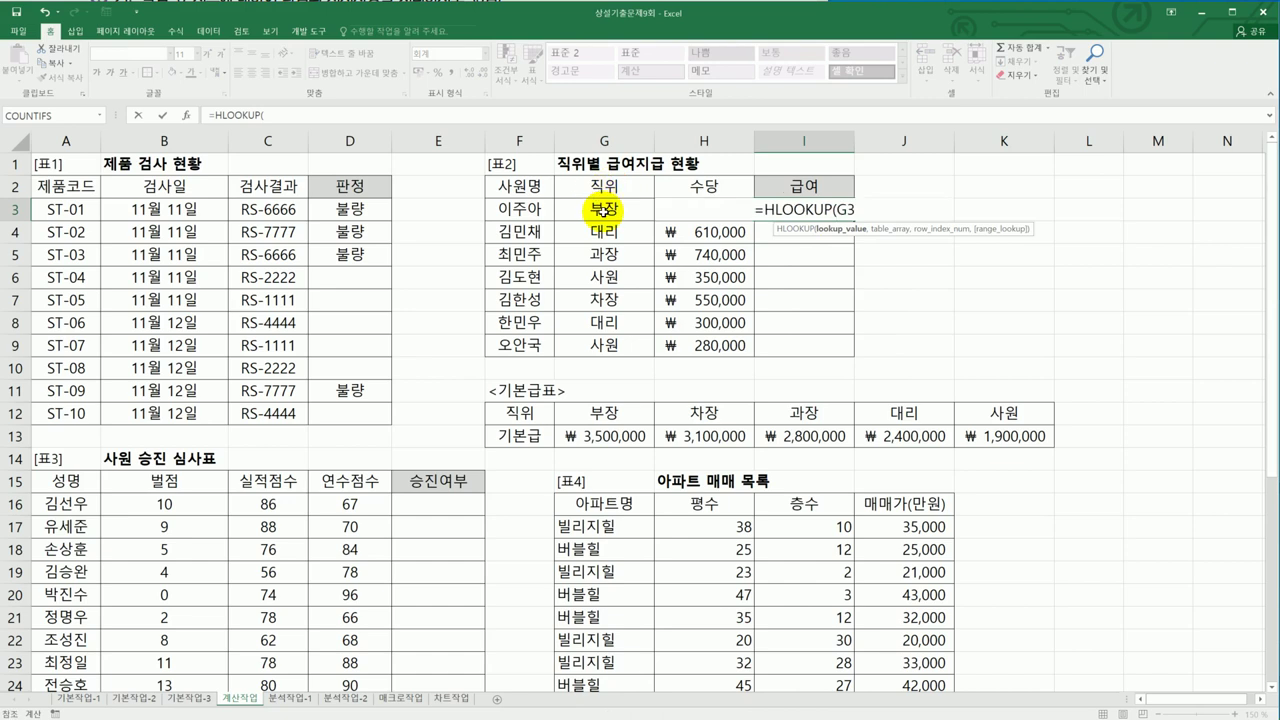
# Complete I3's HLOOKUP with table $G$12:$K$13, row index 2 and FALSE, and fill it down to I9
pyautogui.write(',')
pyautogui.moveTo(604, 412); pyautogui.dragTo(1015, 440)
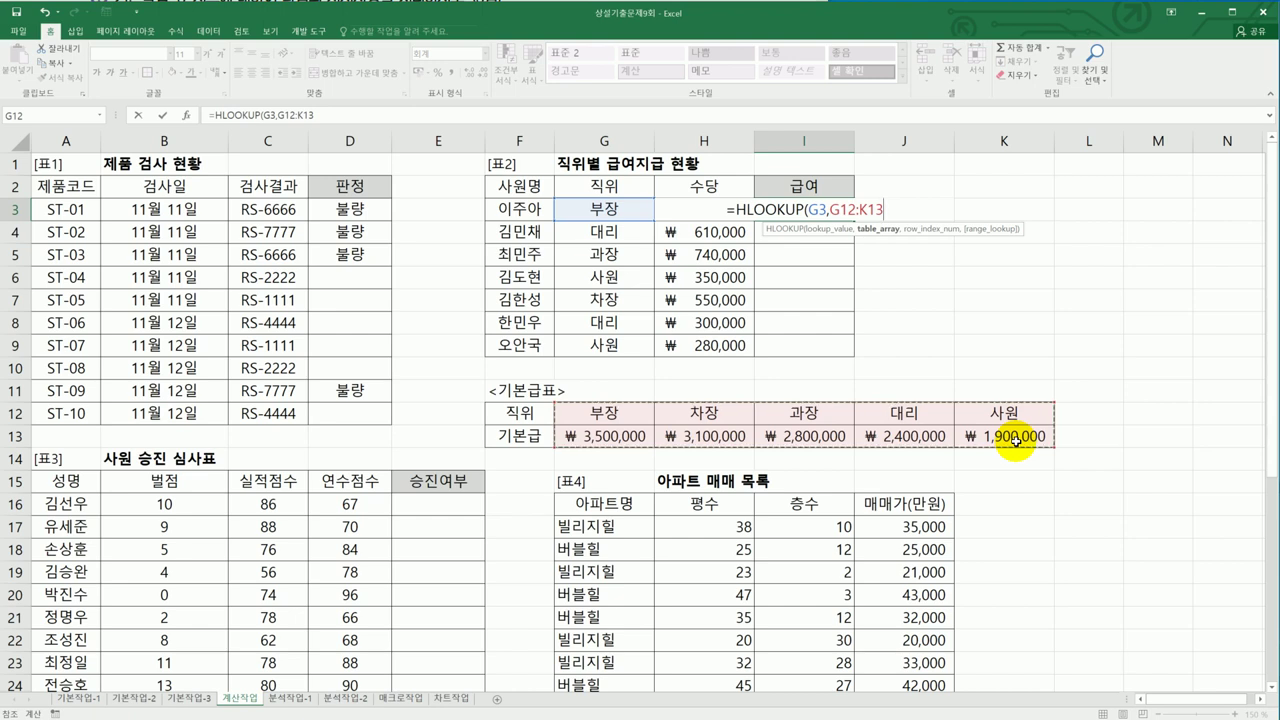
pyautogui.press('F4')
pyautogui.write(',')
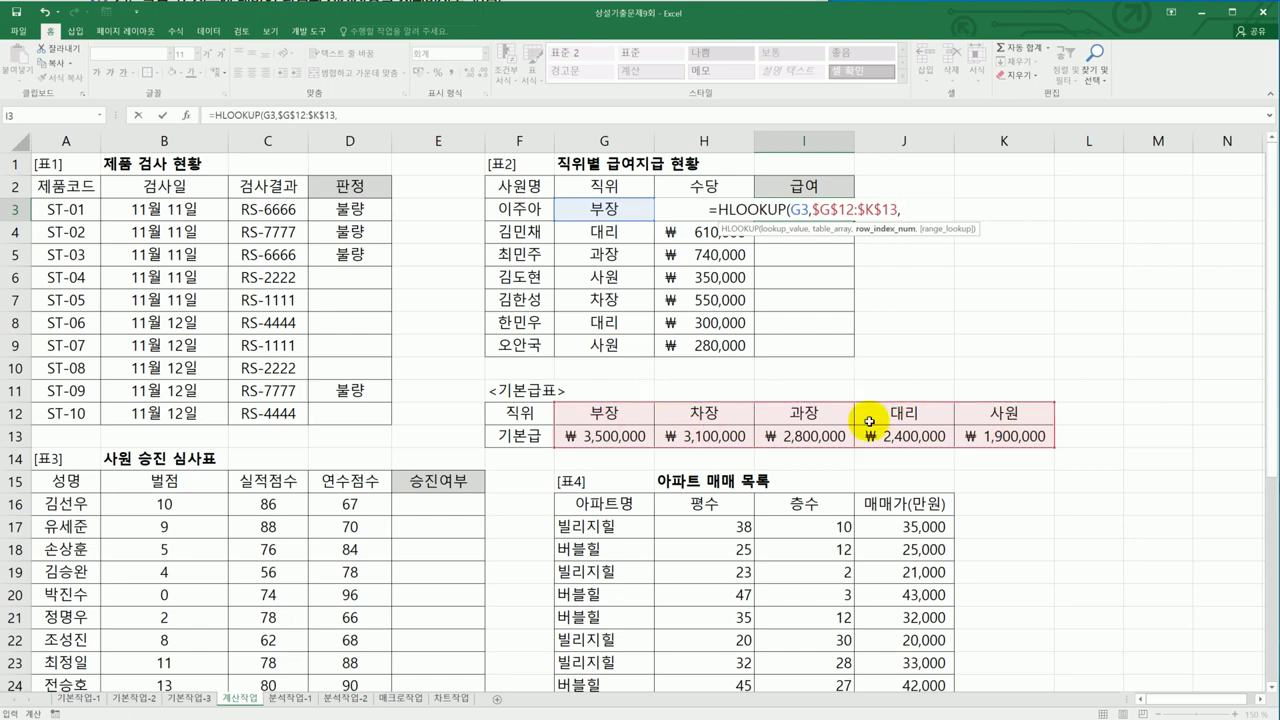
pyautogui.write('2')
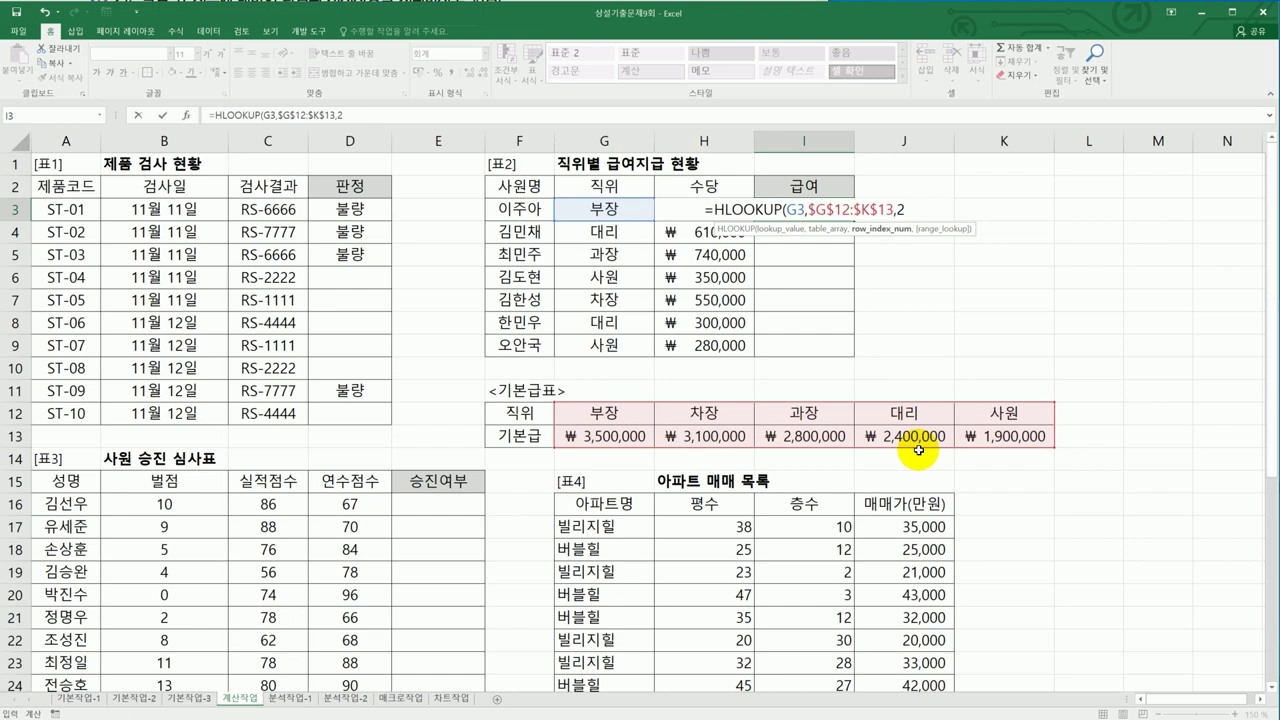
pyautogui.write(',')
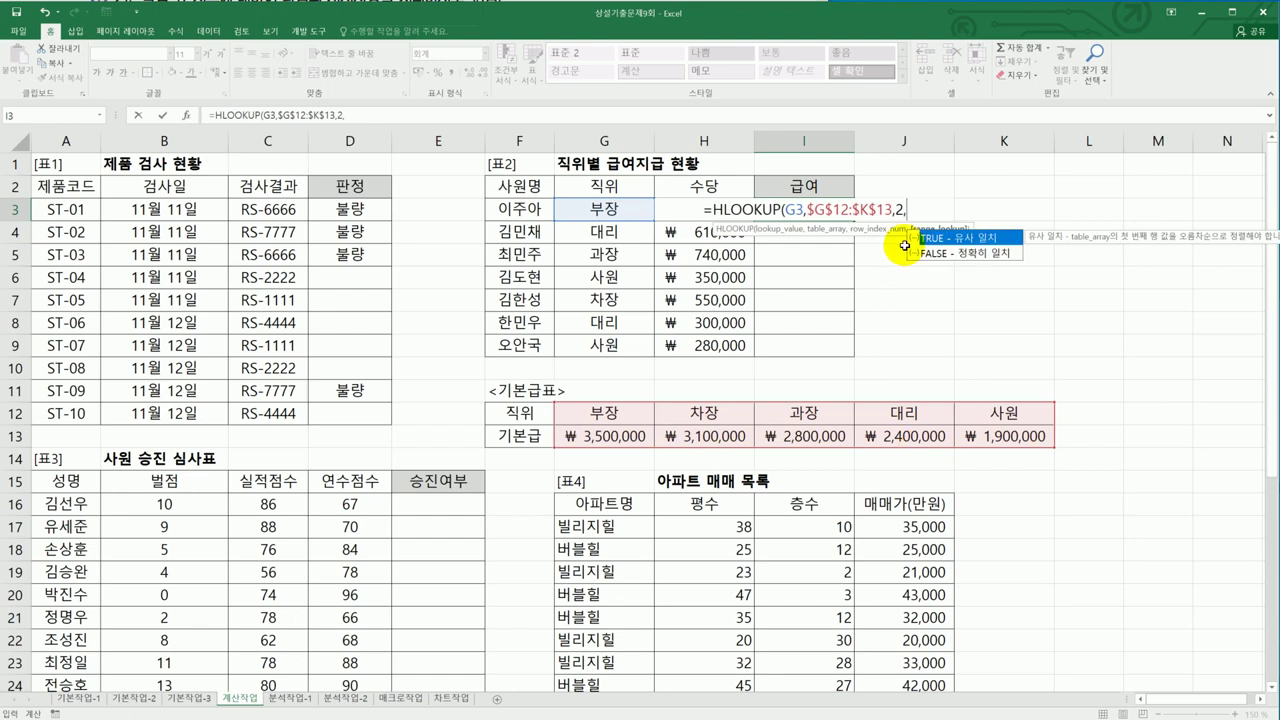
pyautogui.doubleClick(970, 255)
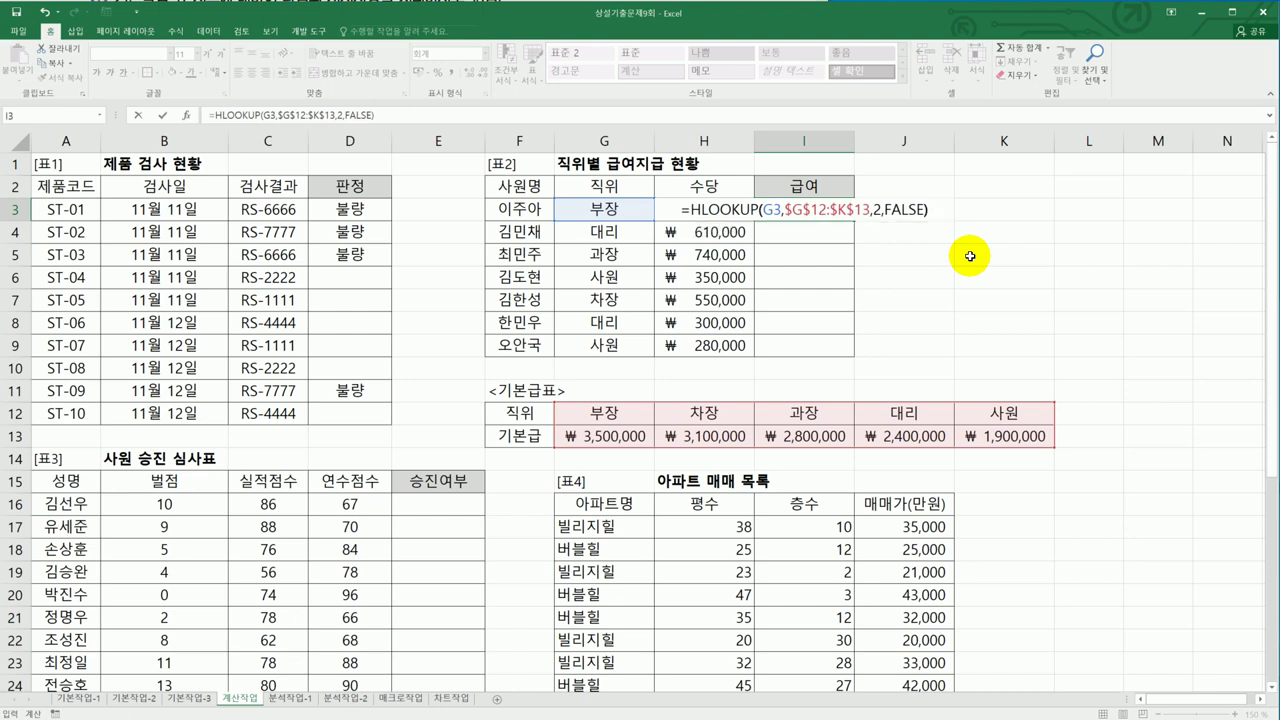
pyautogui.press('Return')
pyautogui.click(838, 211)
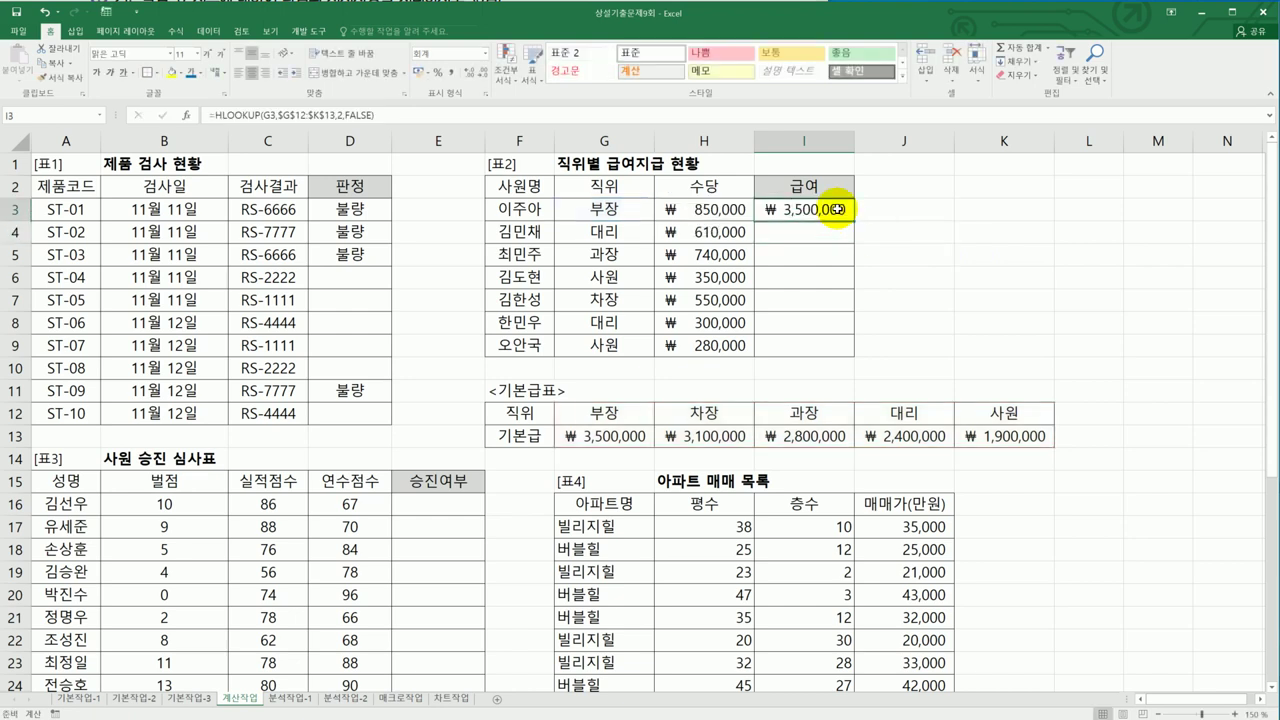
pyautogui.moveTo(857, 220); pyautogui.dragTo(857, 366)
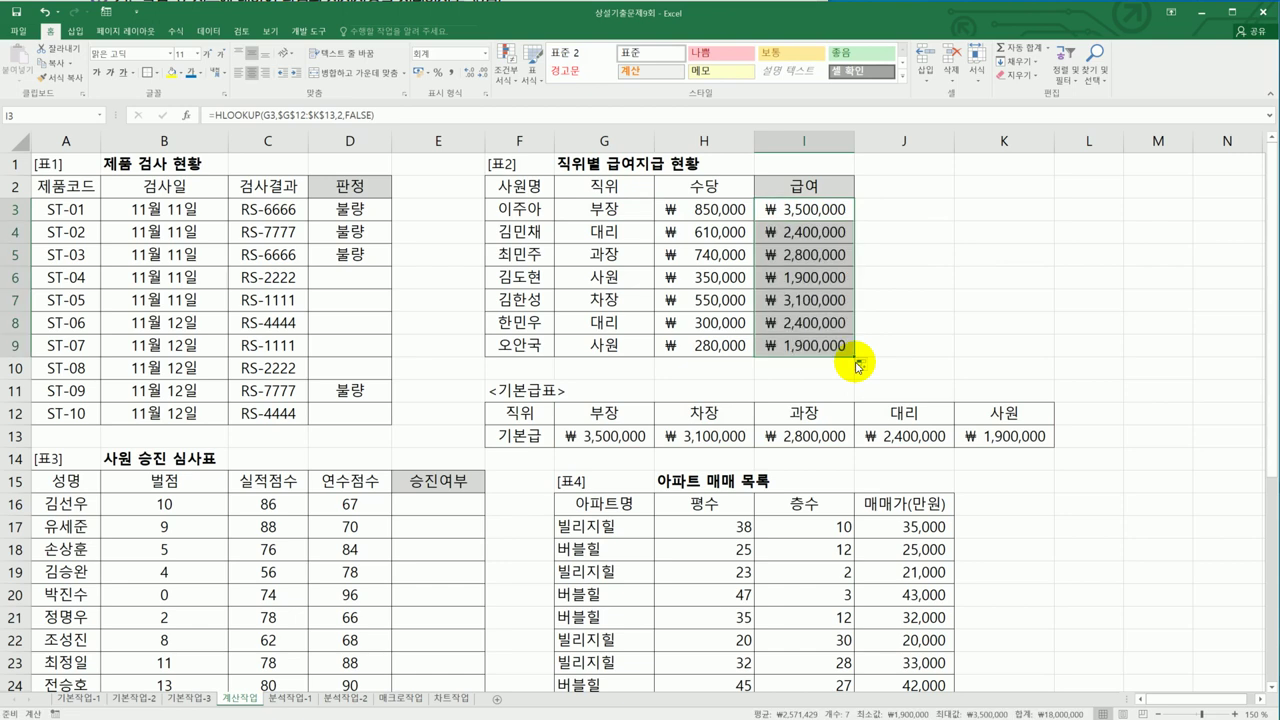
# Add the allowance H3 to I3's formula, making =HLOOKUP(G3,$G$12:$K$13,2,FALSE)+H3, and fill it down to I9
pyautogui.click(803, 209)
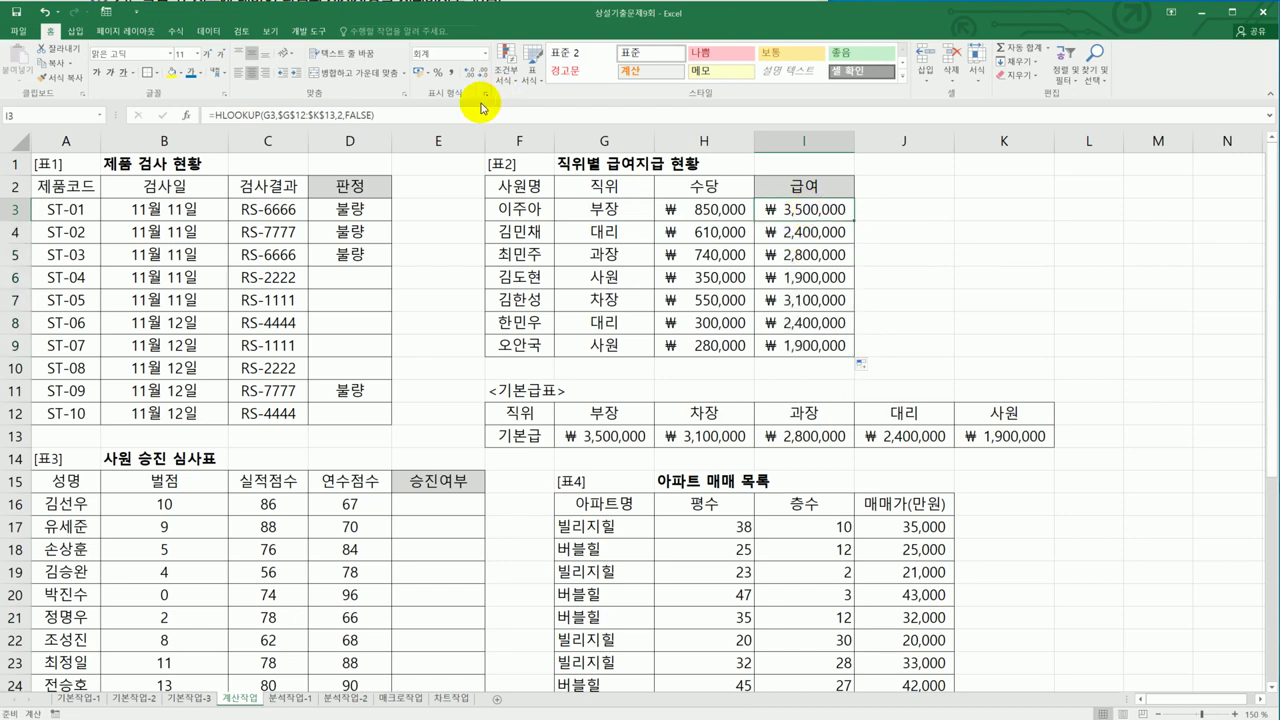
pyautogui.click(471, 113)
pyautogui.write('+')
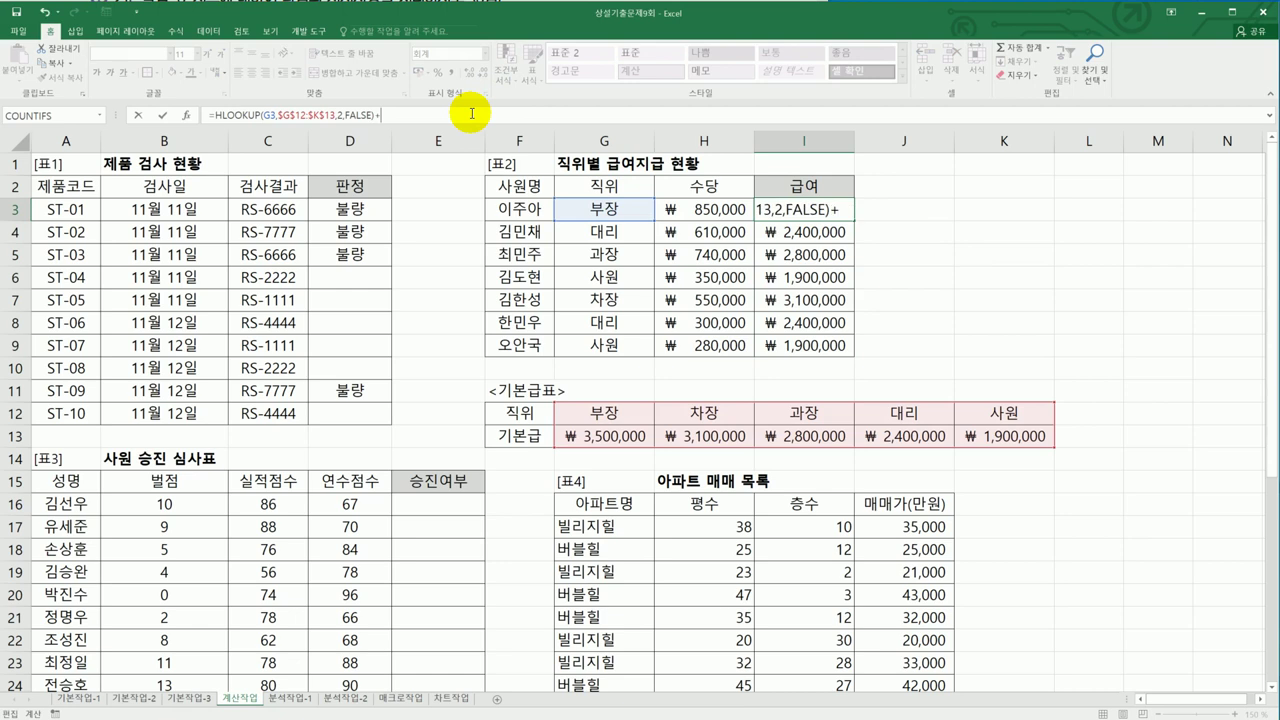
pyautogui.click(706, 207)
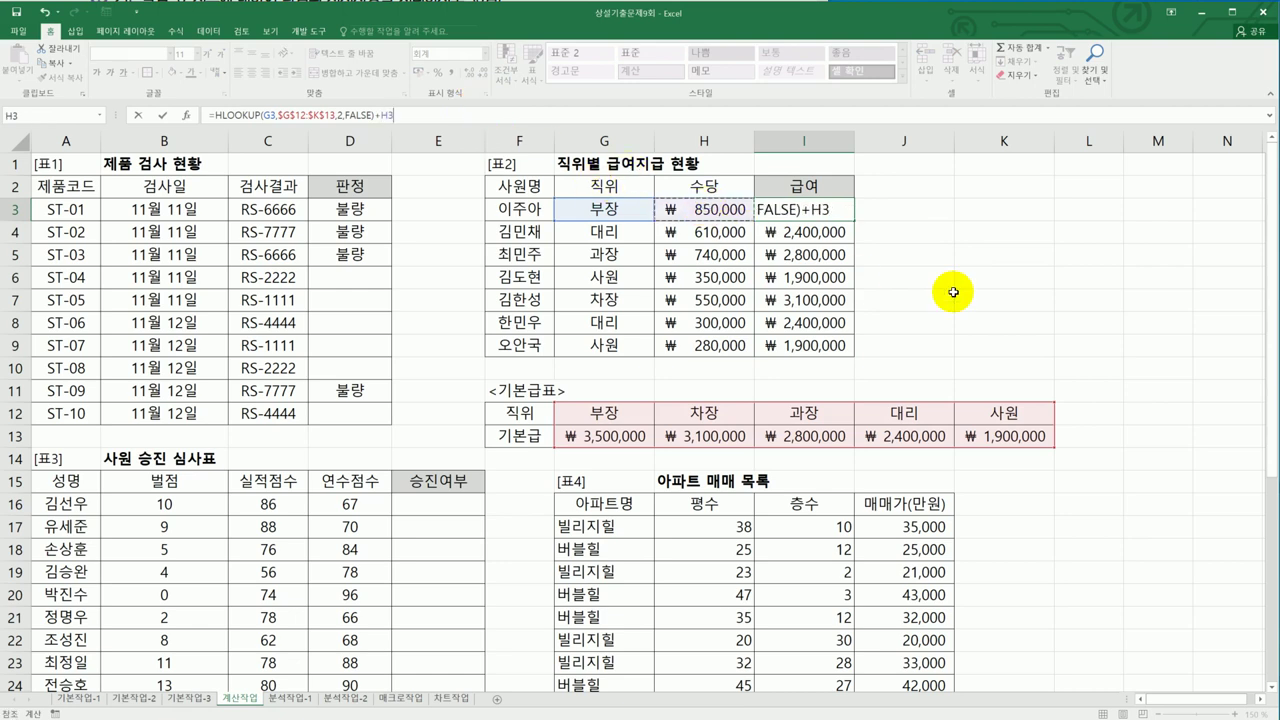
pyautogui.press('Return')
pyautogui.click(848, 216)
pyautogui.moveTo(852, 220); pyautogui.dragTo(846, 347)
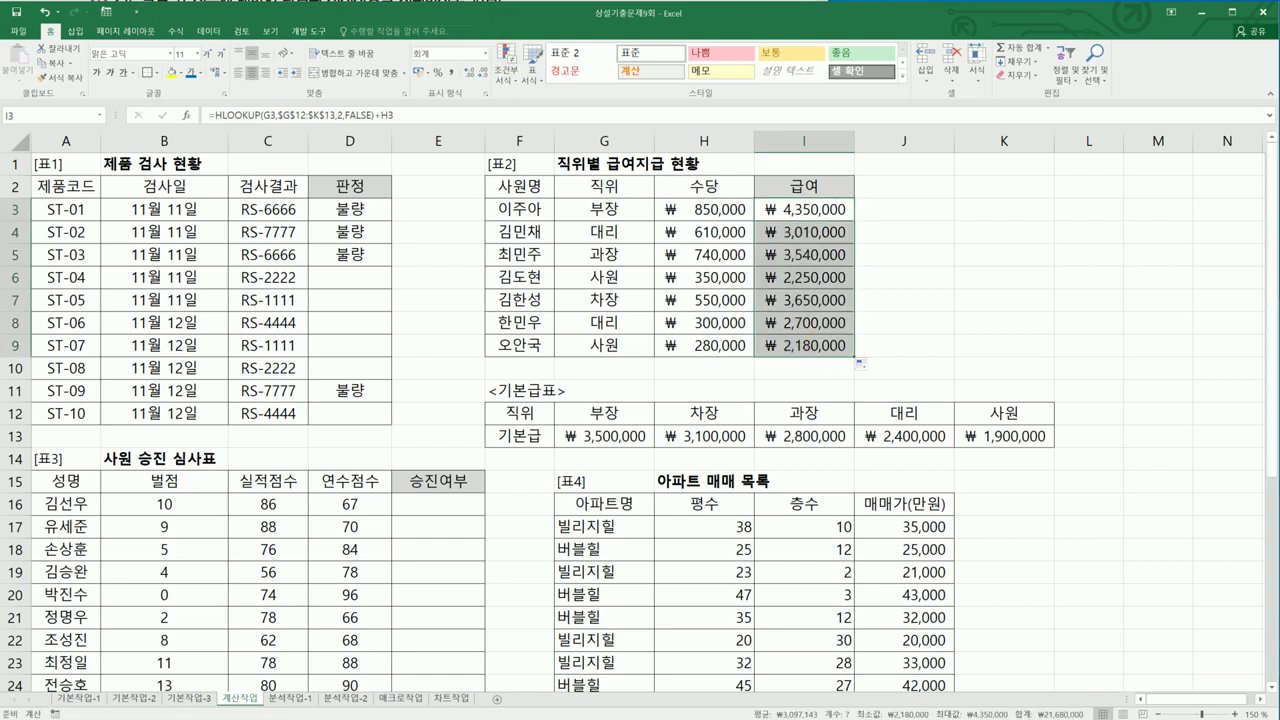
# Check the task for [표3] in the exam document and enter =AVERAGE(C16:D16) in E16 of the 승진여부 column
pyautogui.hotkey('alt', 'Tab')
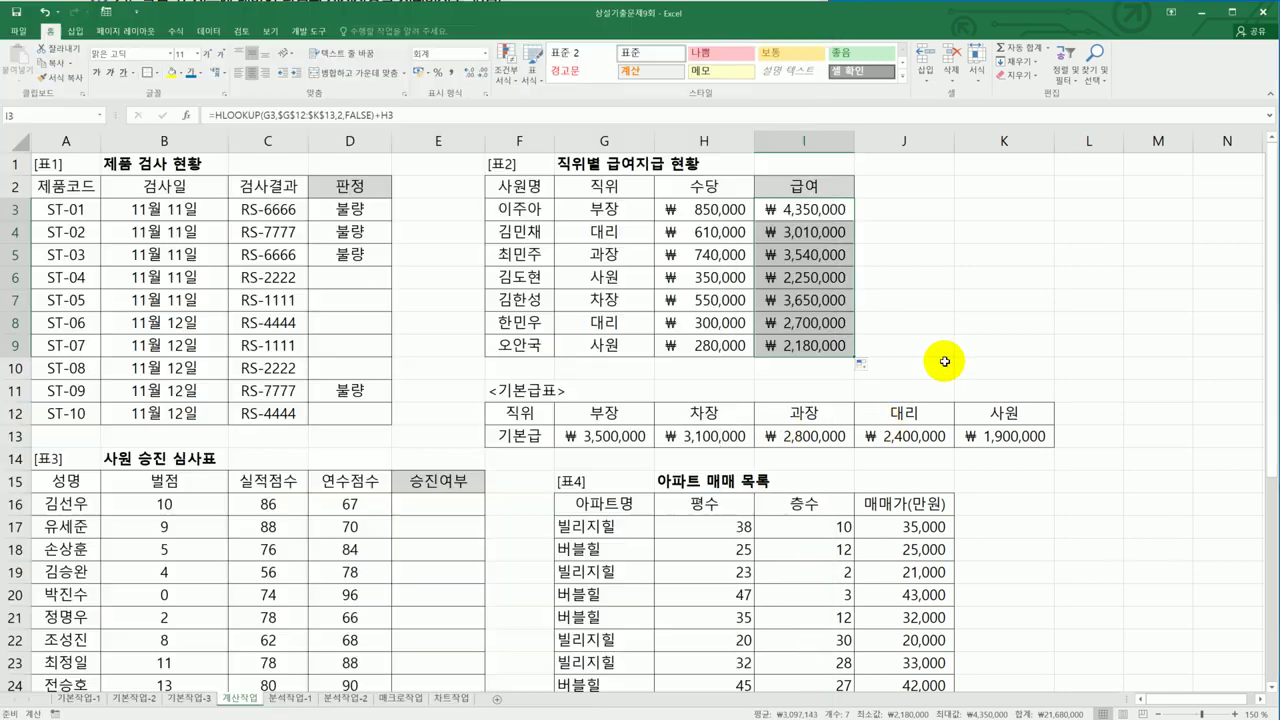
pyautogui.click(940, 365)
pyautogui.scroll(-2, 591, 479)
pyautogui.click(449, 376)
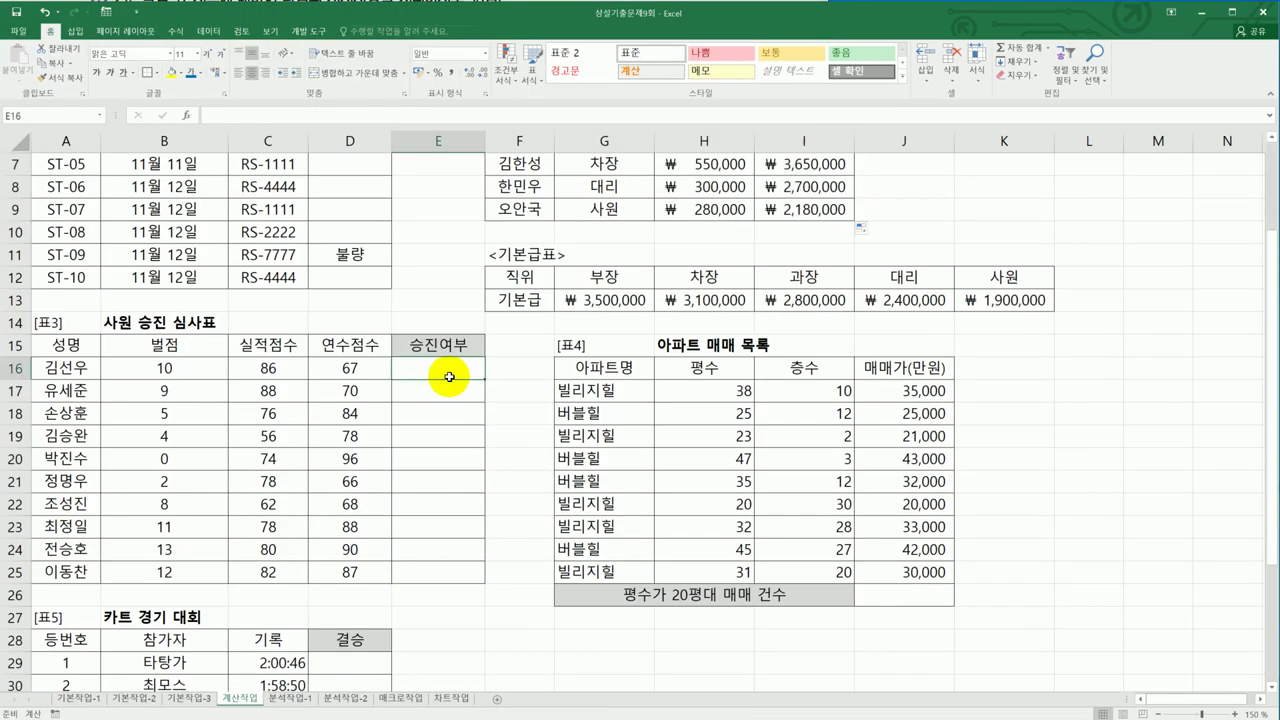
pyautogui.write('=a')
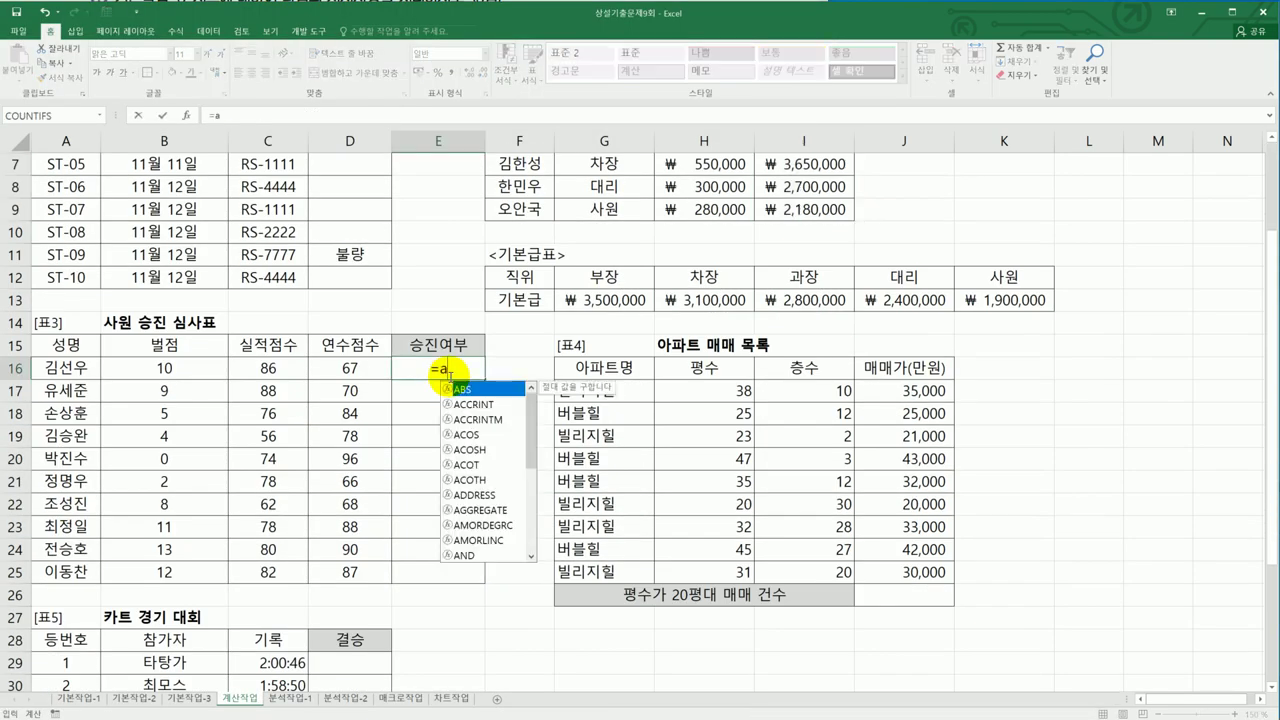
pyautogui.write('v')
pyautogui.press('Down')
pyautogui.press('Tab')
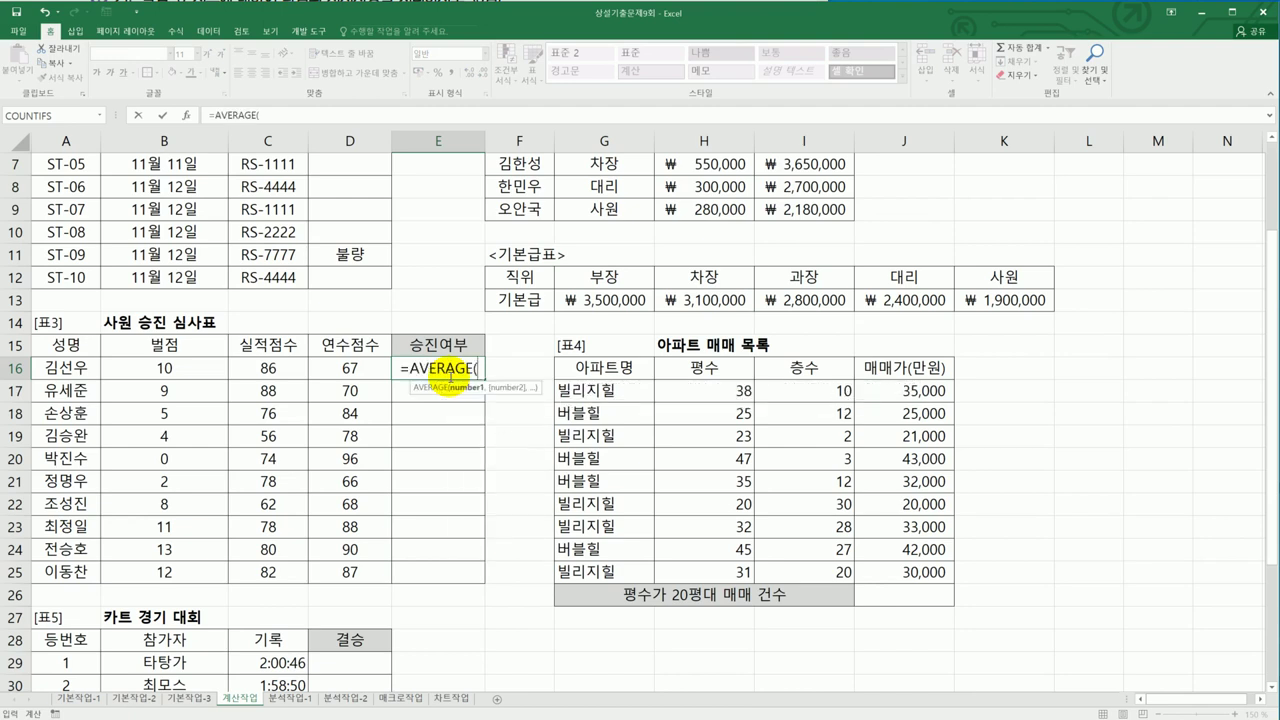
pyautogui.moveTo(278, 365); pyautogui.dragTo(330, 366)
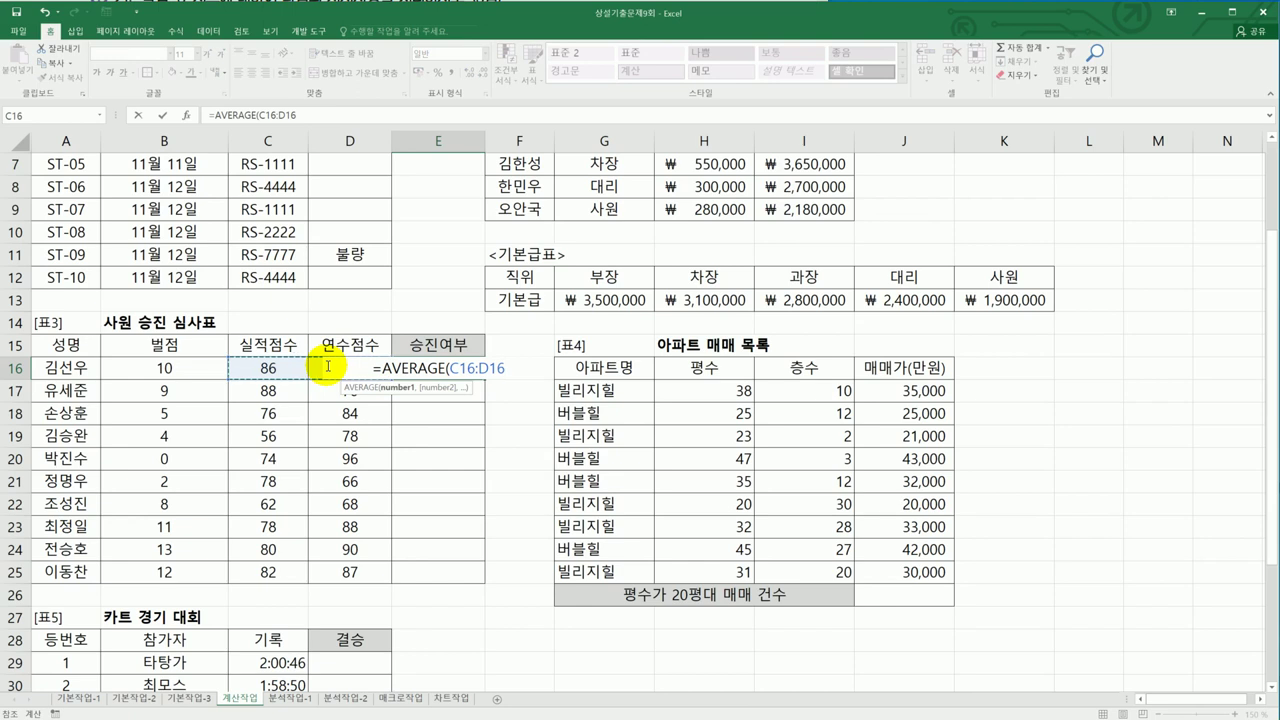
pyautogui.write(')')
pyautogui.press('Return')
# Fill E16's AVERAGE formula down to E25
pyautogui.click(468, 368)
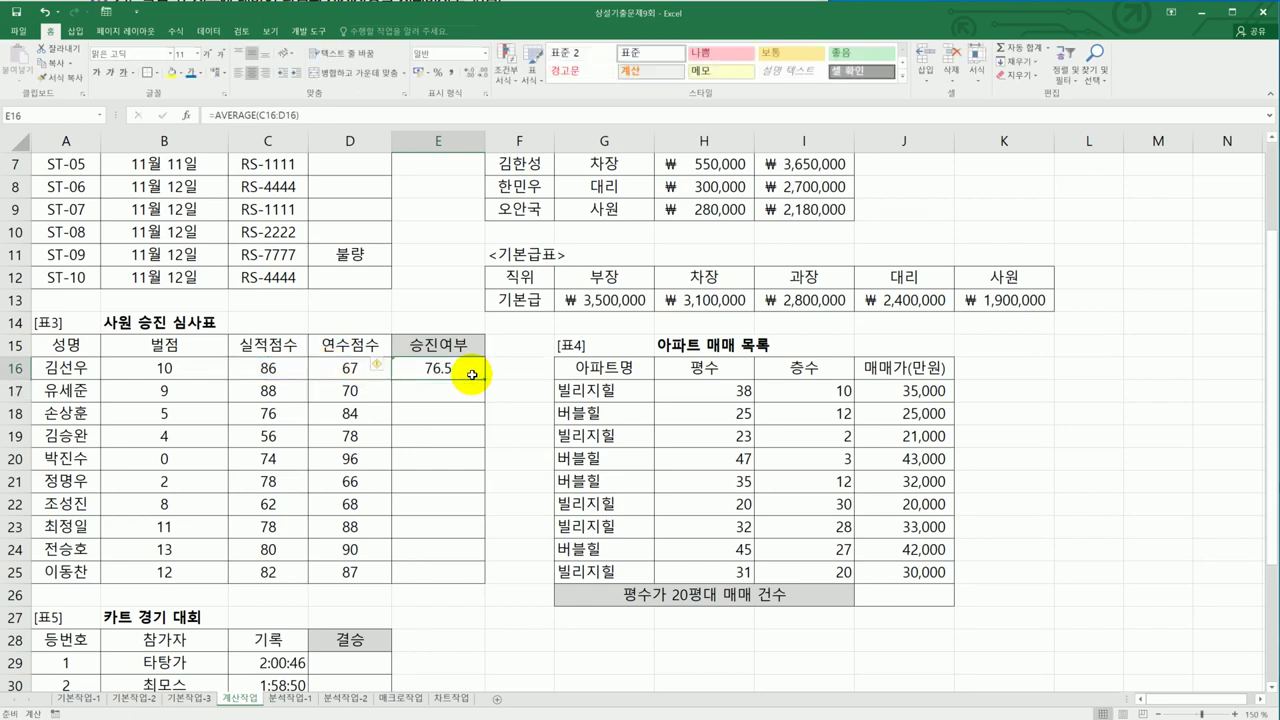
pyautogui.click(311, 114)
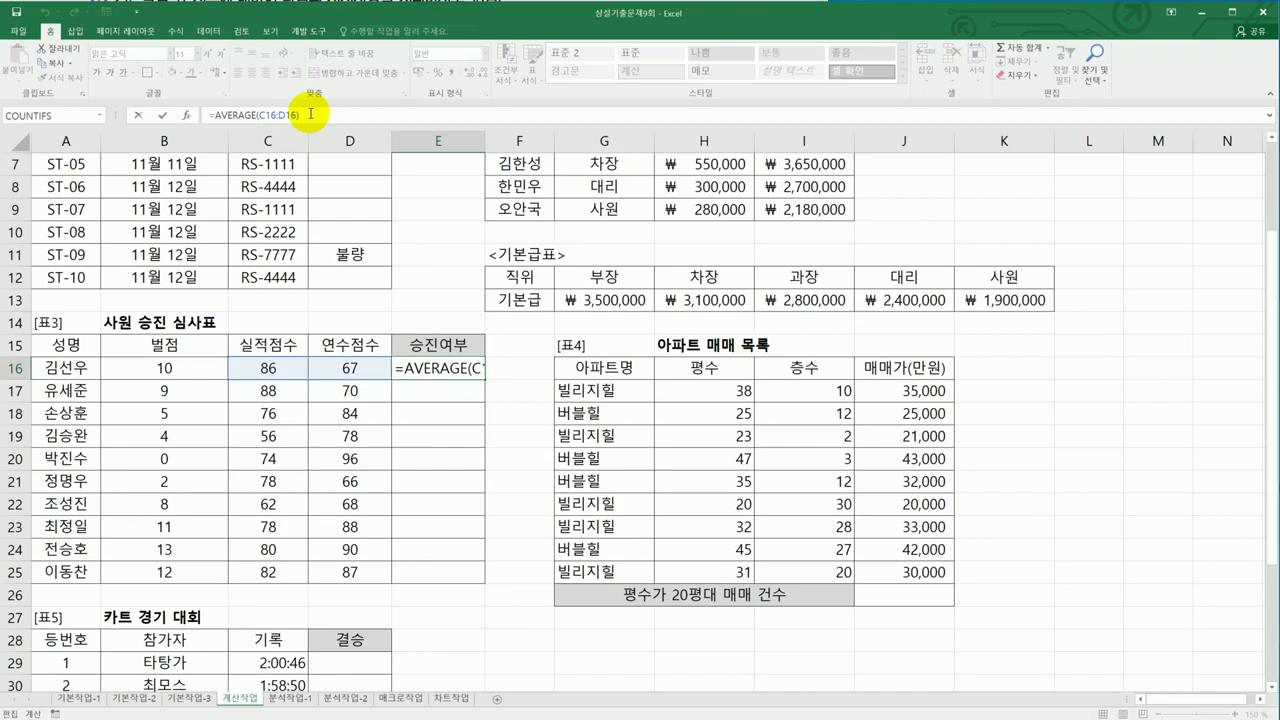
pyautogui.press('Return')
pyautogui.click(446, 374)
pyautogui.moveTo(485, 380); pyautogui.dragTo(477, 586)
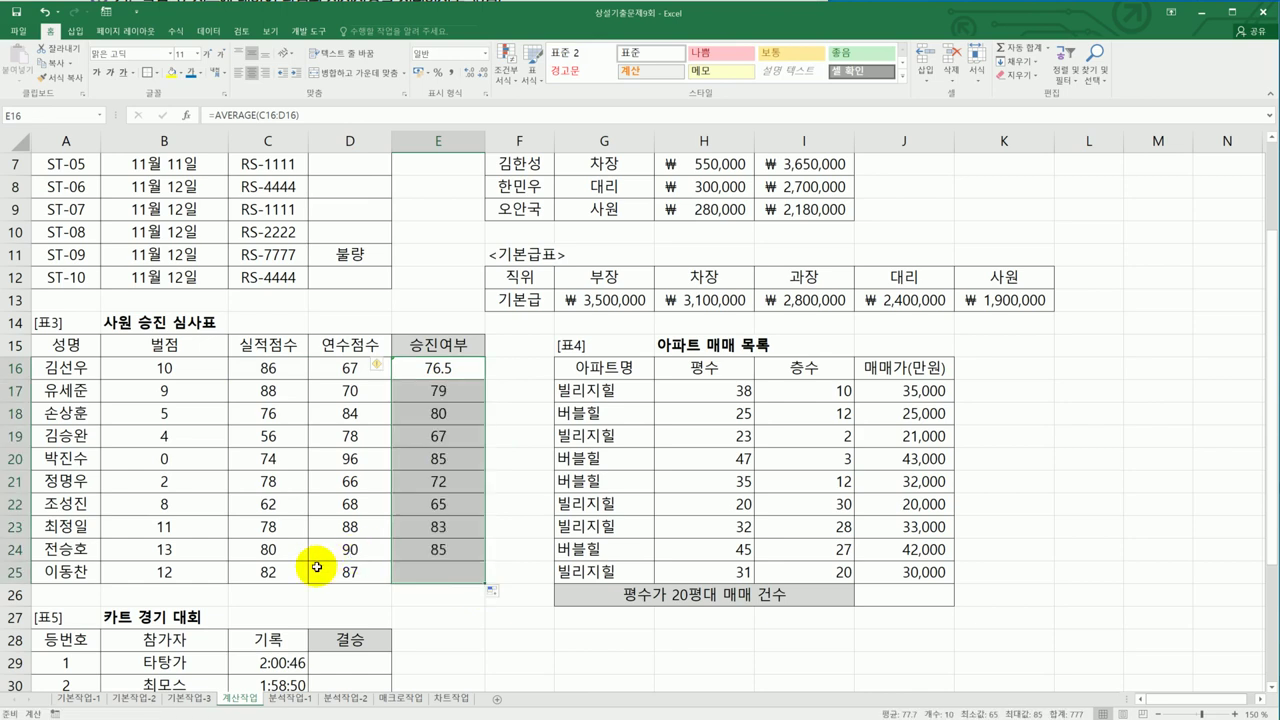
# Nest E16's AVERAGE inside IF and AND, with AVERAGE(C16:D16)>=75 as the first condition
pyautogui.click(422, 372)
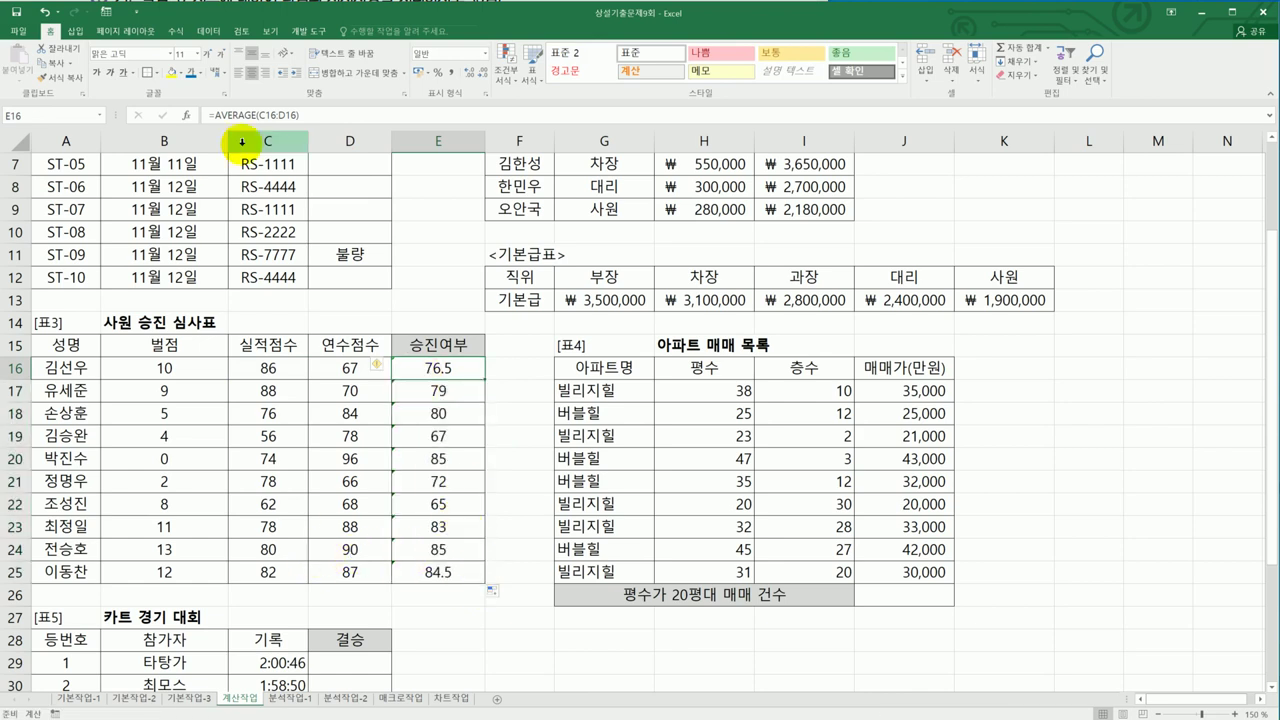
pyautogui.click(210, 115)
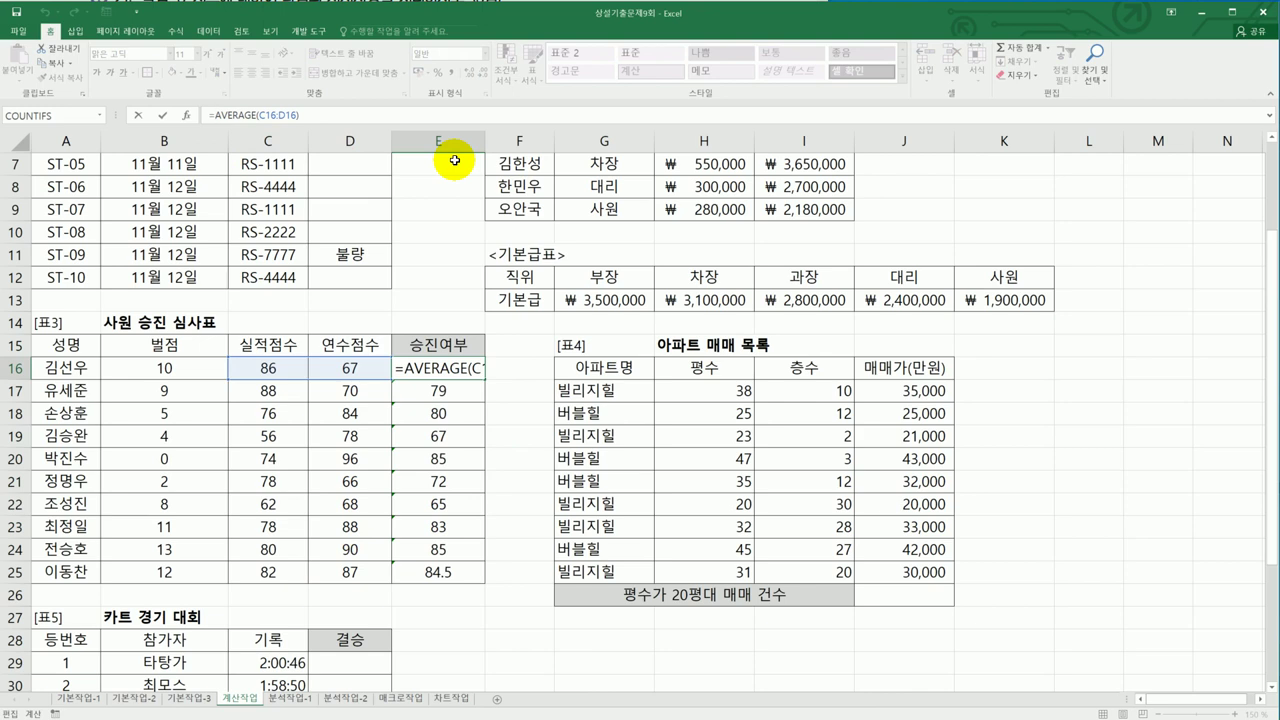
pyautogui.write('if')
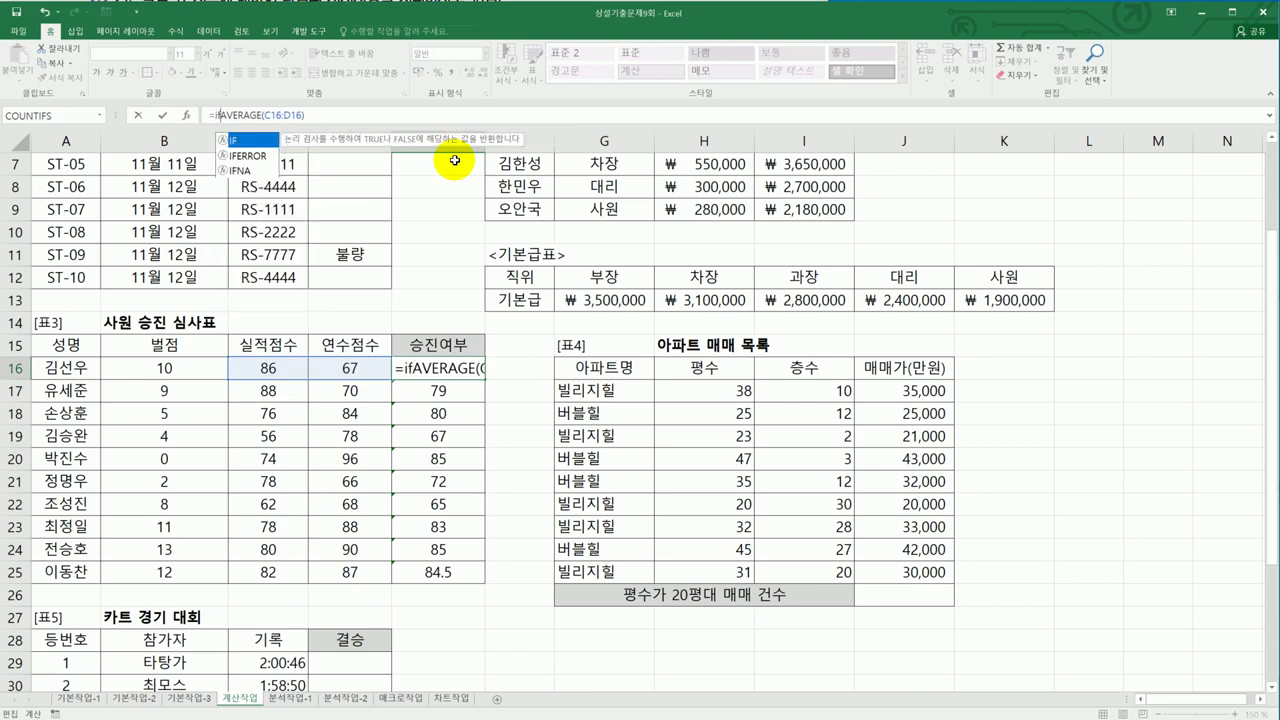
pyautogui.press('Tab')
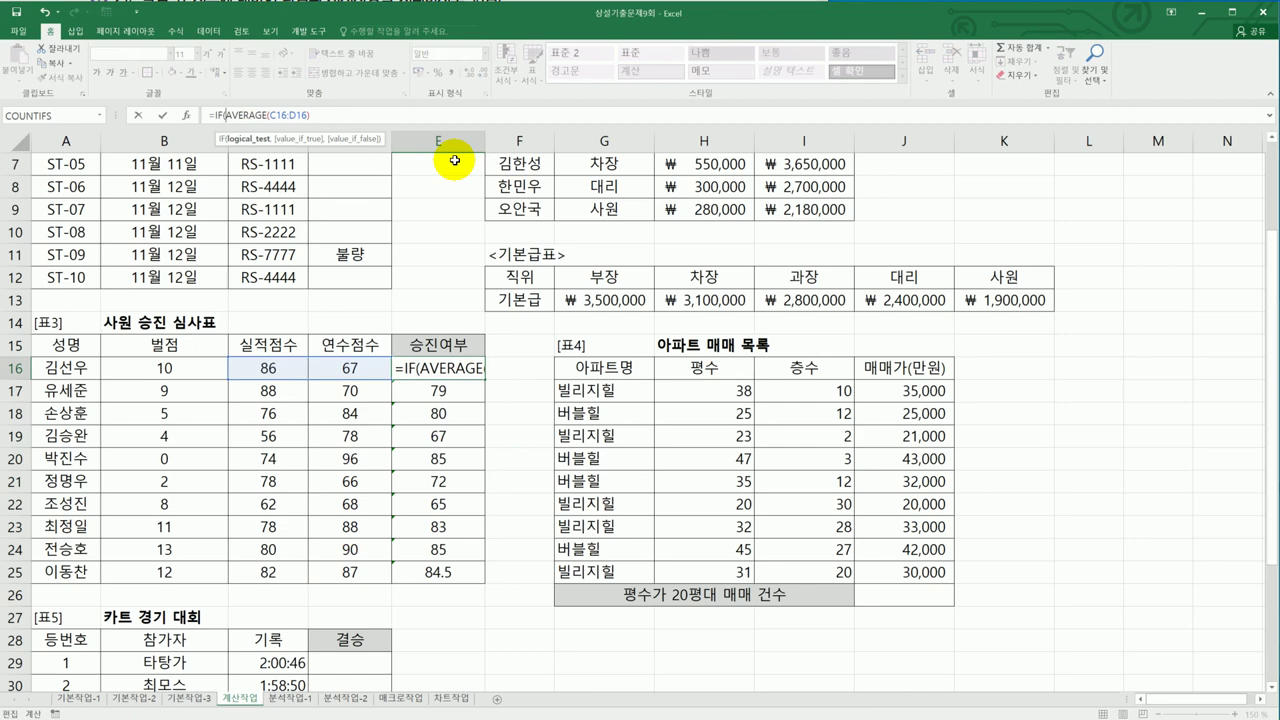
pyautogui.write('and(')
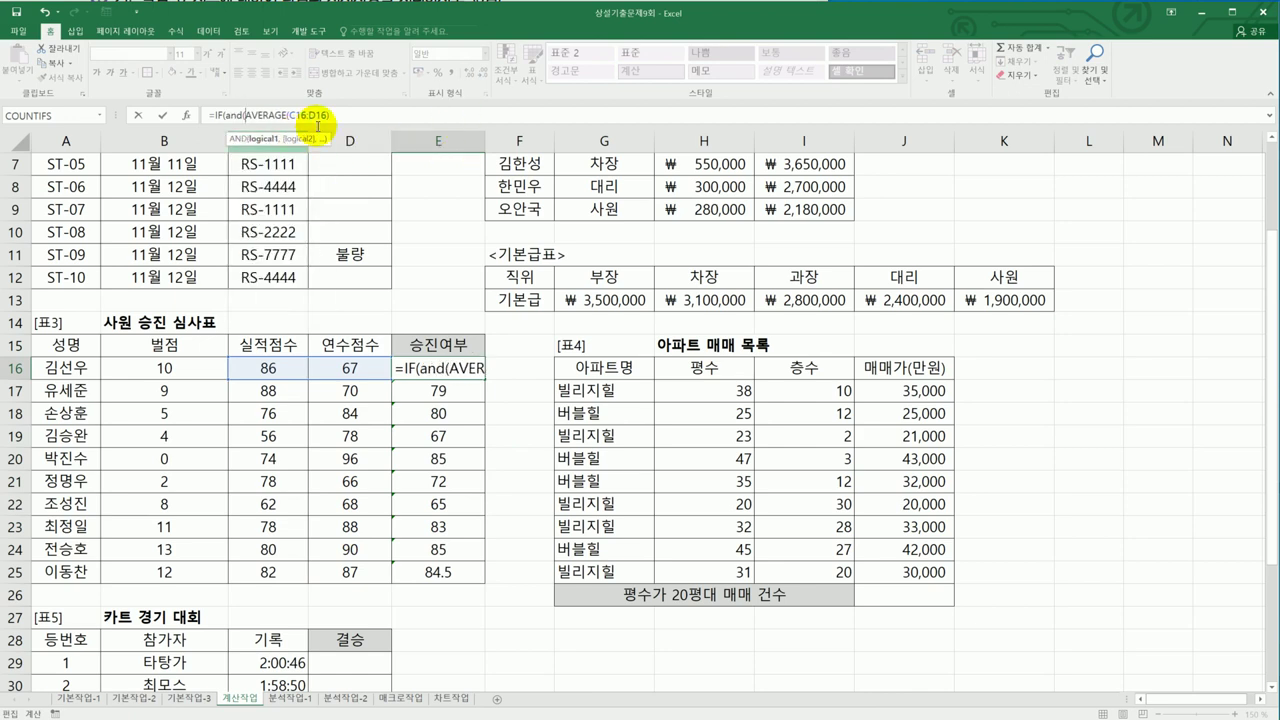
pyautogui.click(344, 118)
pyautogui.write('>')
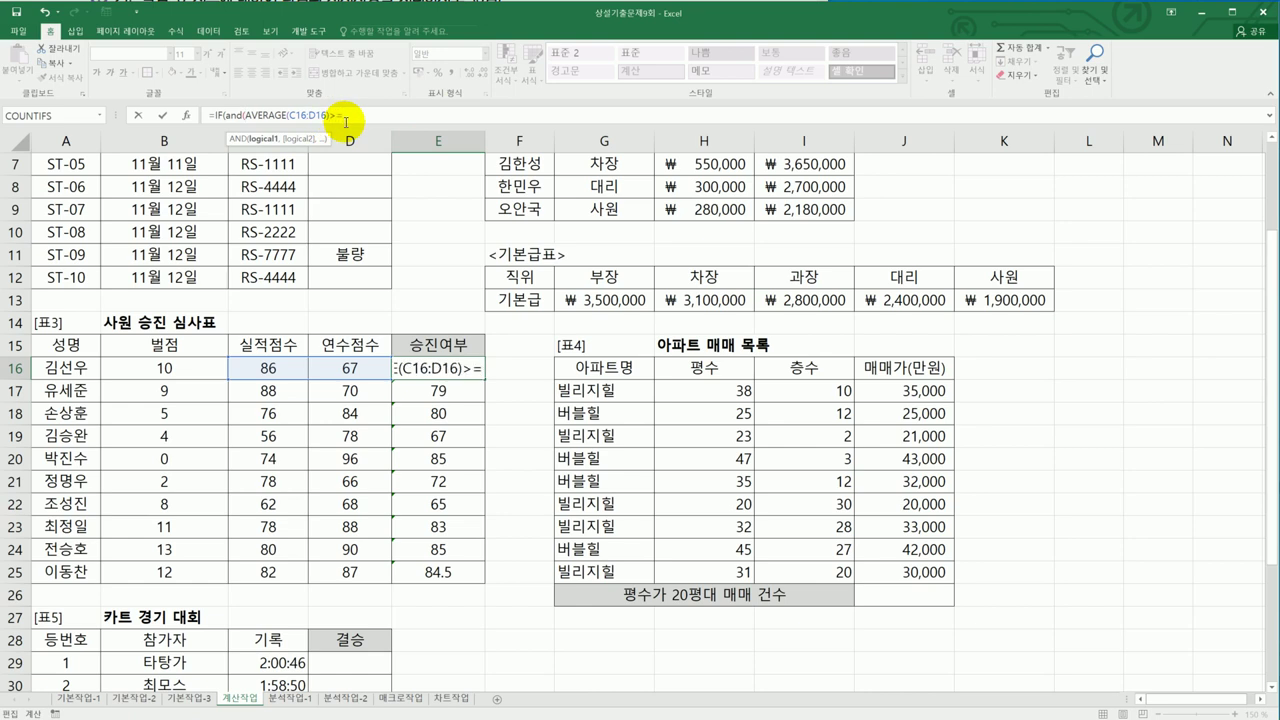
pyautogui.write('=75,')
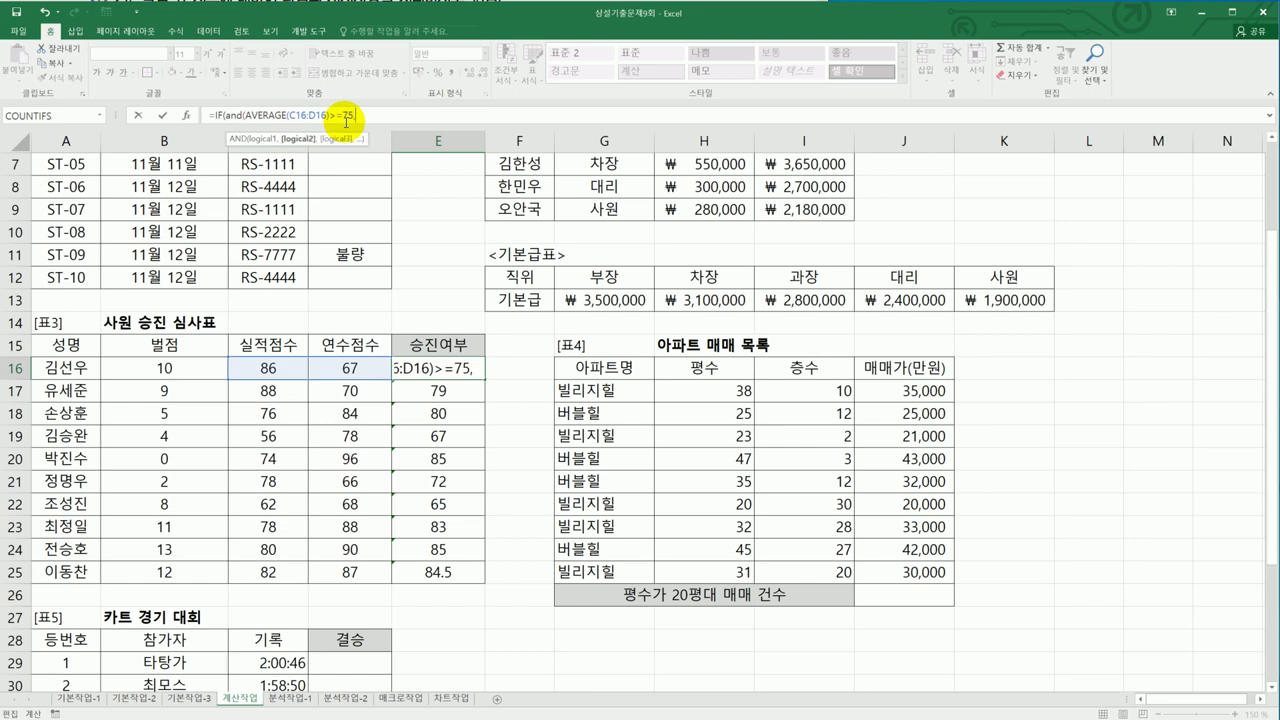
# Complete E16's formula as =IF(AND(AVERAGE(C16:D16)>=75,B16<10),"승진","")
pyautogui.click(186, 372)
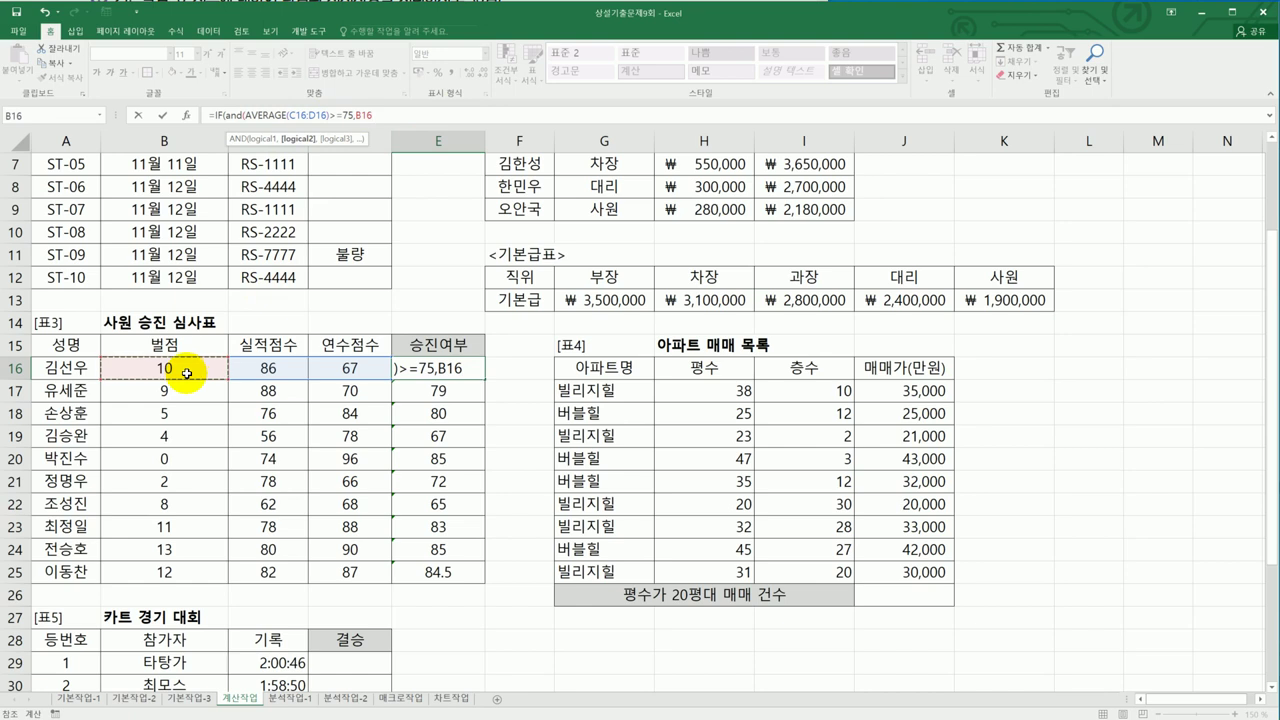
pyautogui.write('10)')
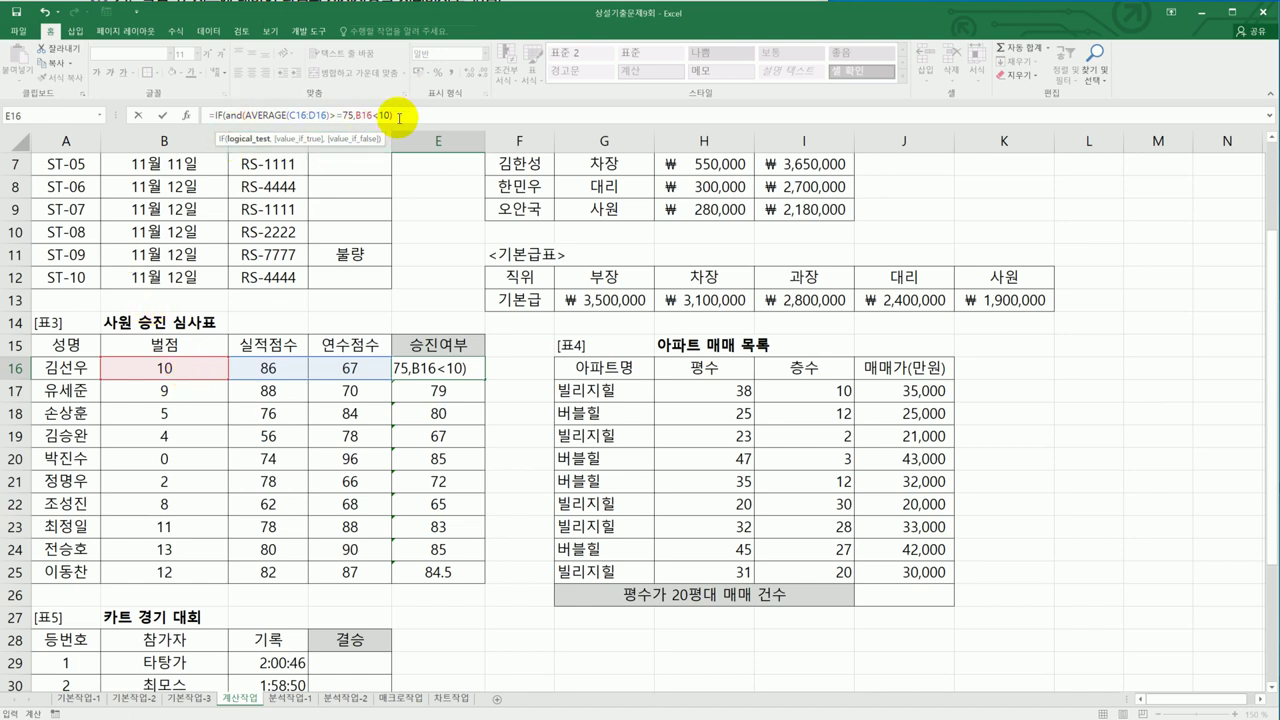
pyautogui.write(',"스')
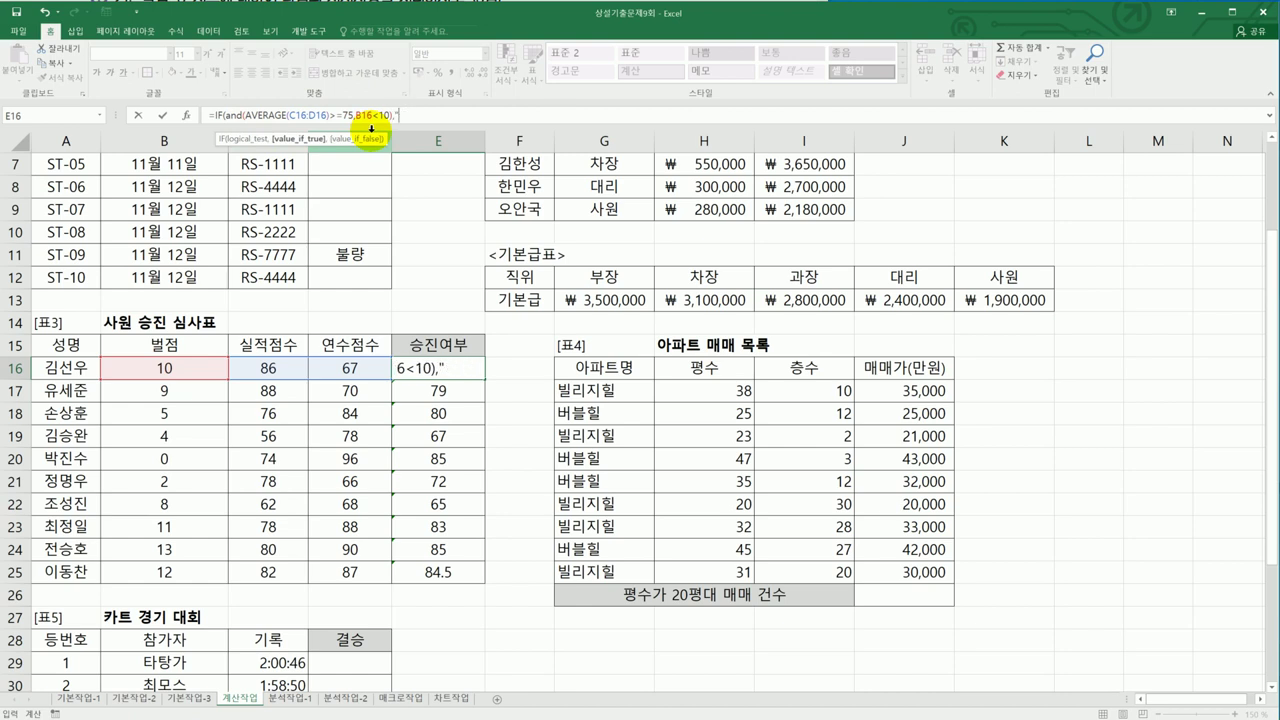
pyautogui.write('진",')
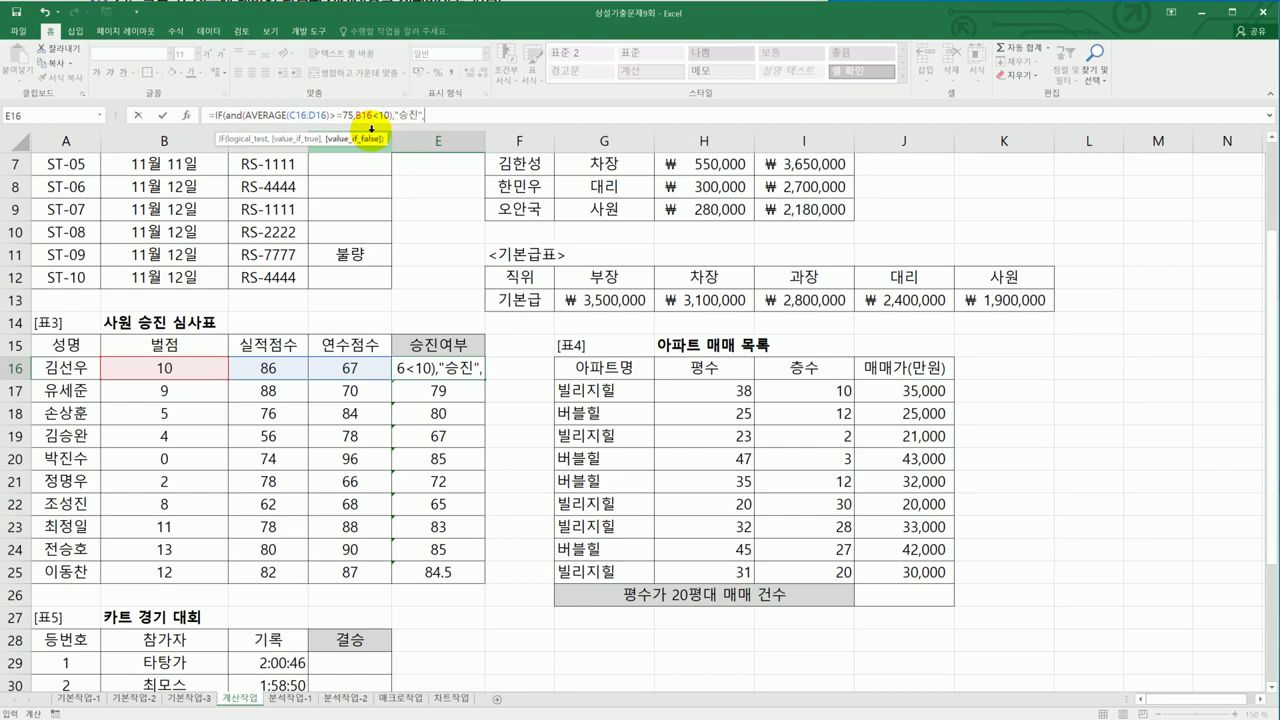
pyautogui.write('""')
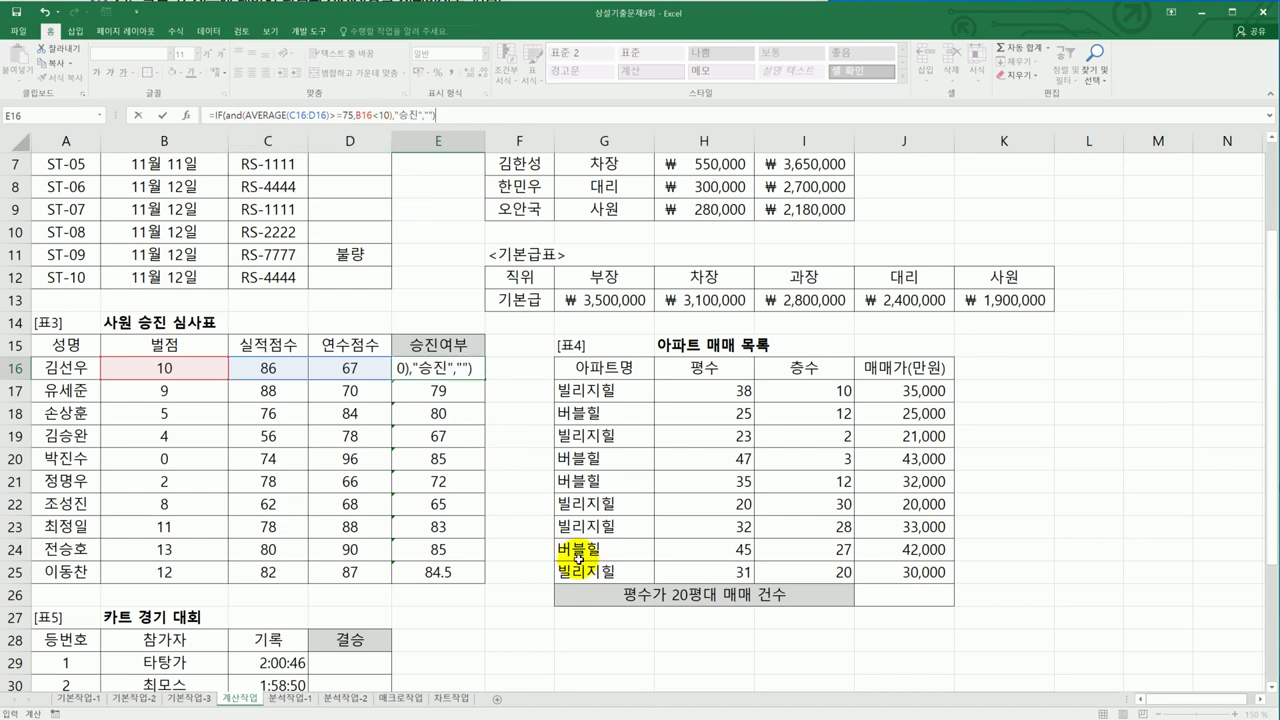
pyautogui.press('Return')
# Fill E16's IF formula down to E25 and check the rows marked 승진
pyautogui.click(455, 368)
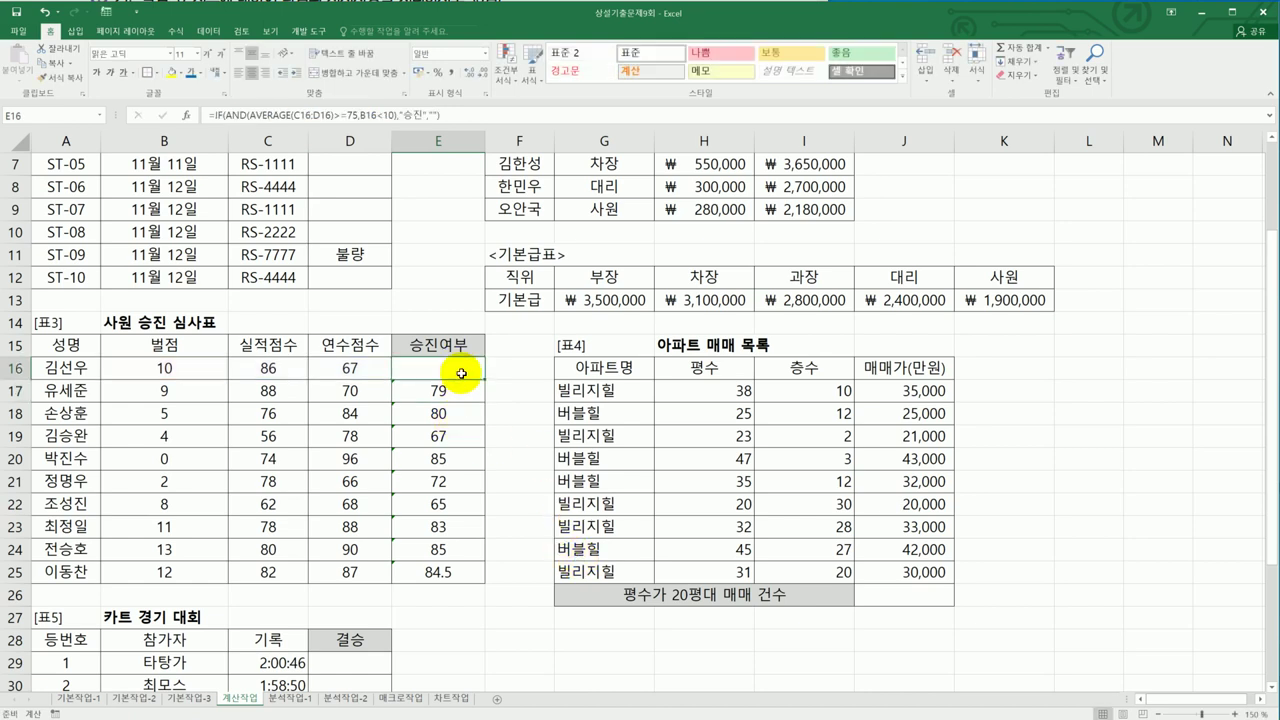
pyautogui.moveTo(487, 380); pyautogui.dragTo(472, 577)
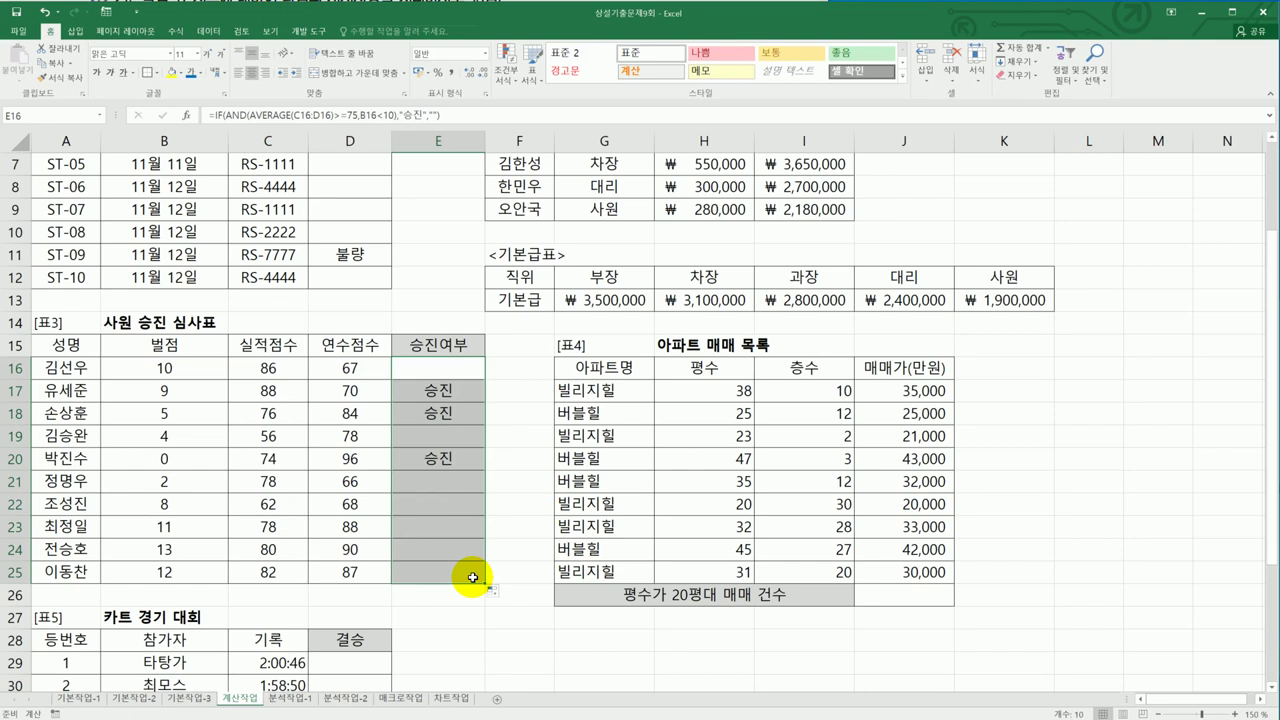
pyautogui.click(444, 396)
pyautogui.click(438, 413)
pyautogui.click(449, 459)
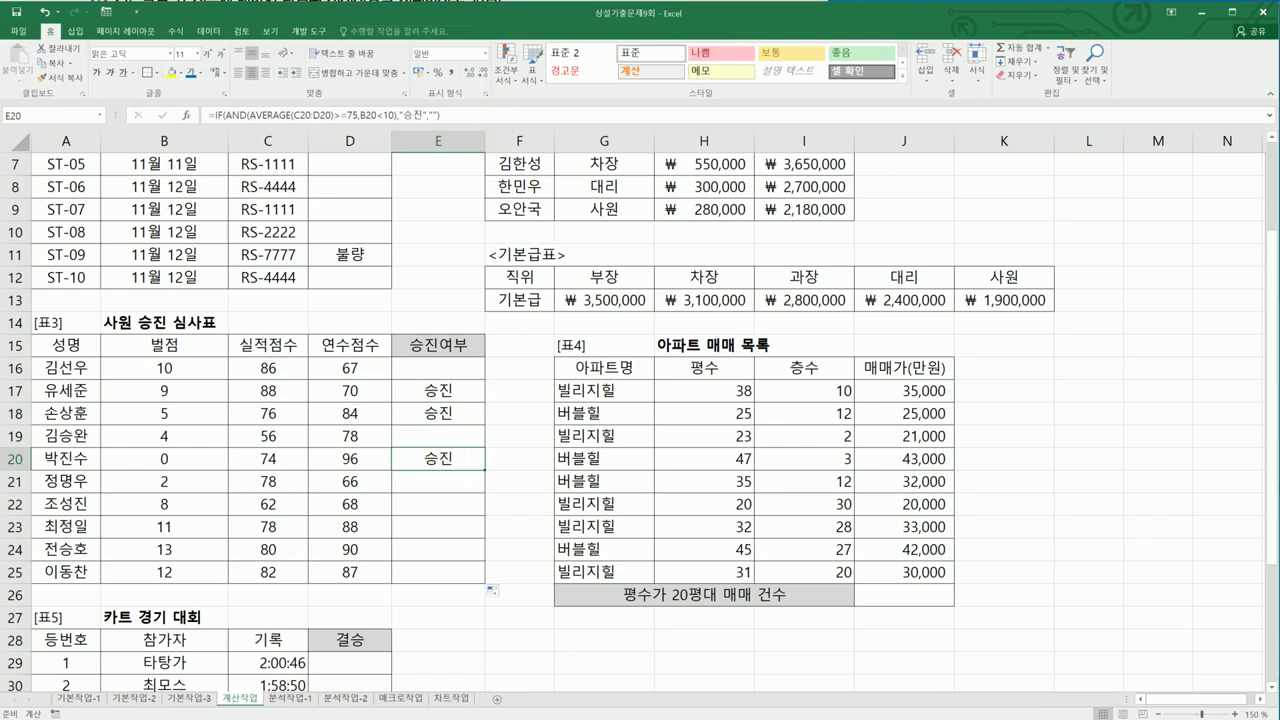
# Read the [표4] task in the exam document and examine the 평수 range H17:H25 it refers to
pyautogui.hotkey('alt', 'Tab')
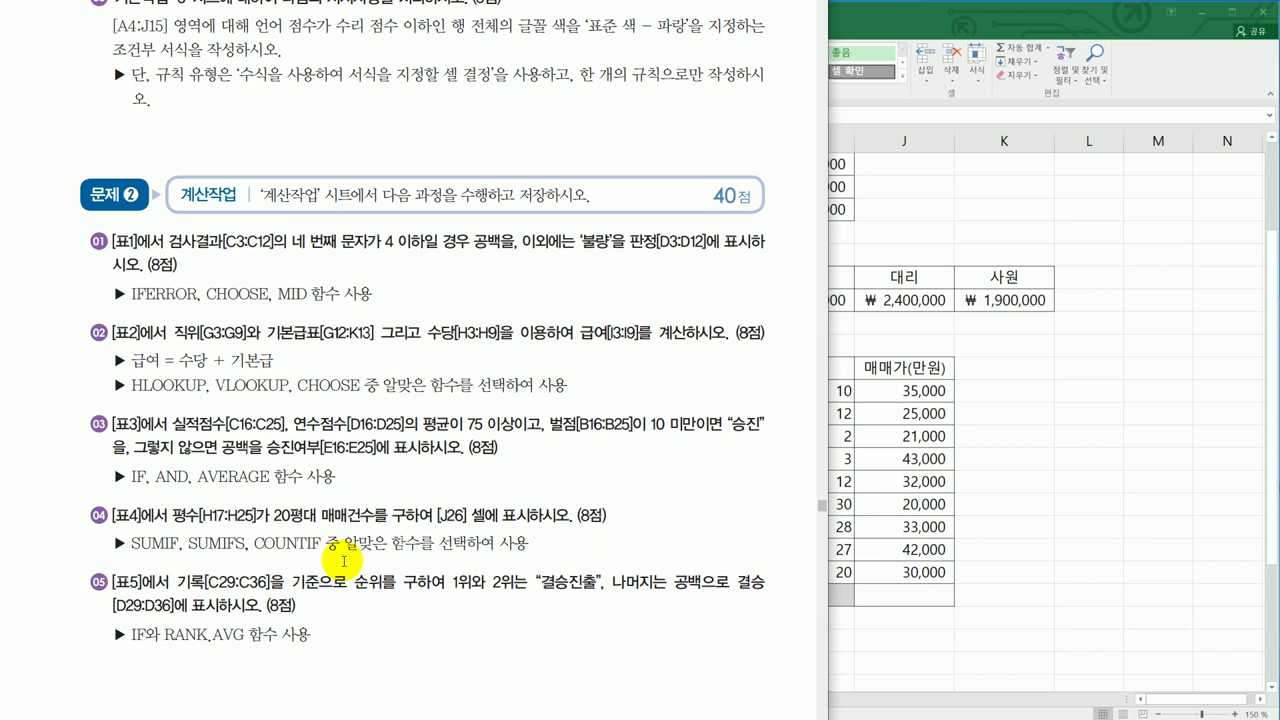
pyautogui.click(985, 533)
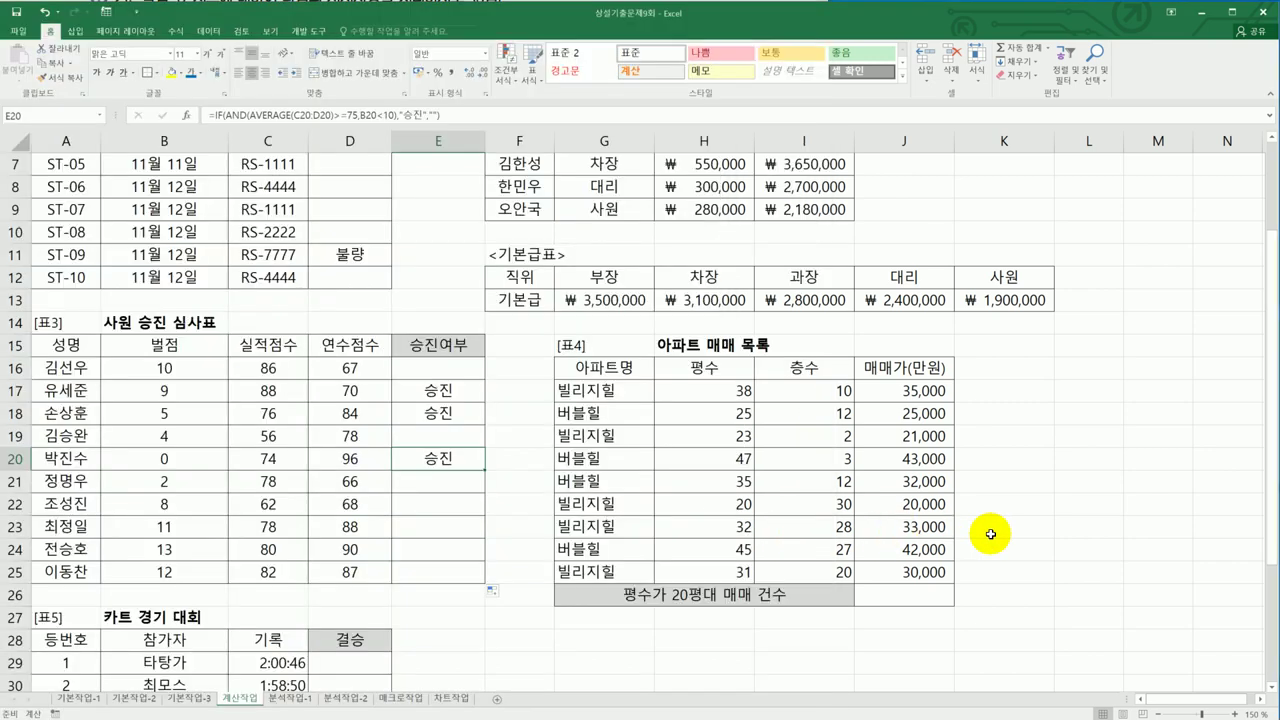
pyautogui.click(917, 594)
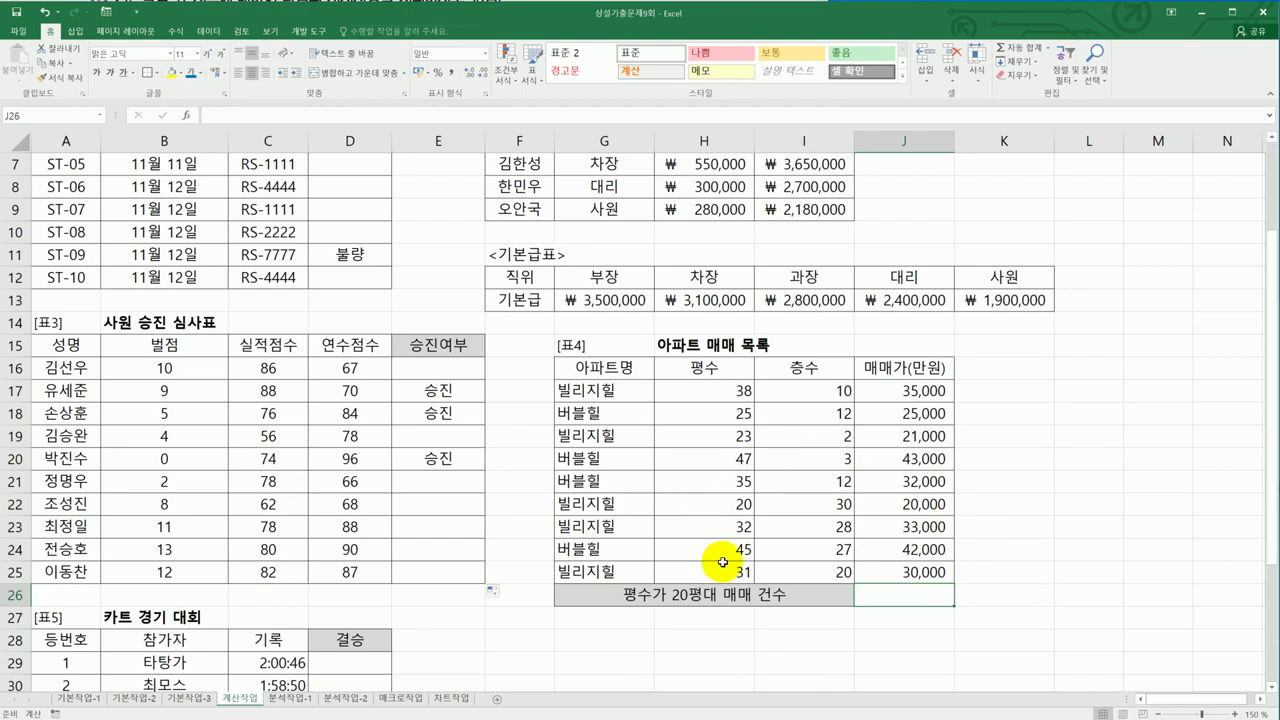
pyautogui.click(730, 391)
pyautogui.moveTo(730, 391); pyautogui.dragTo(731, 572)
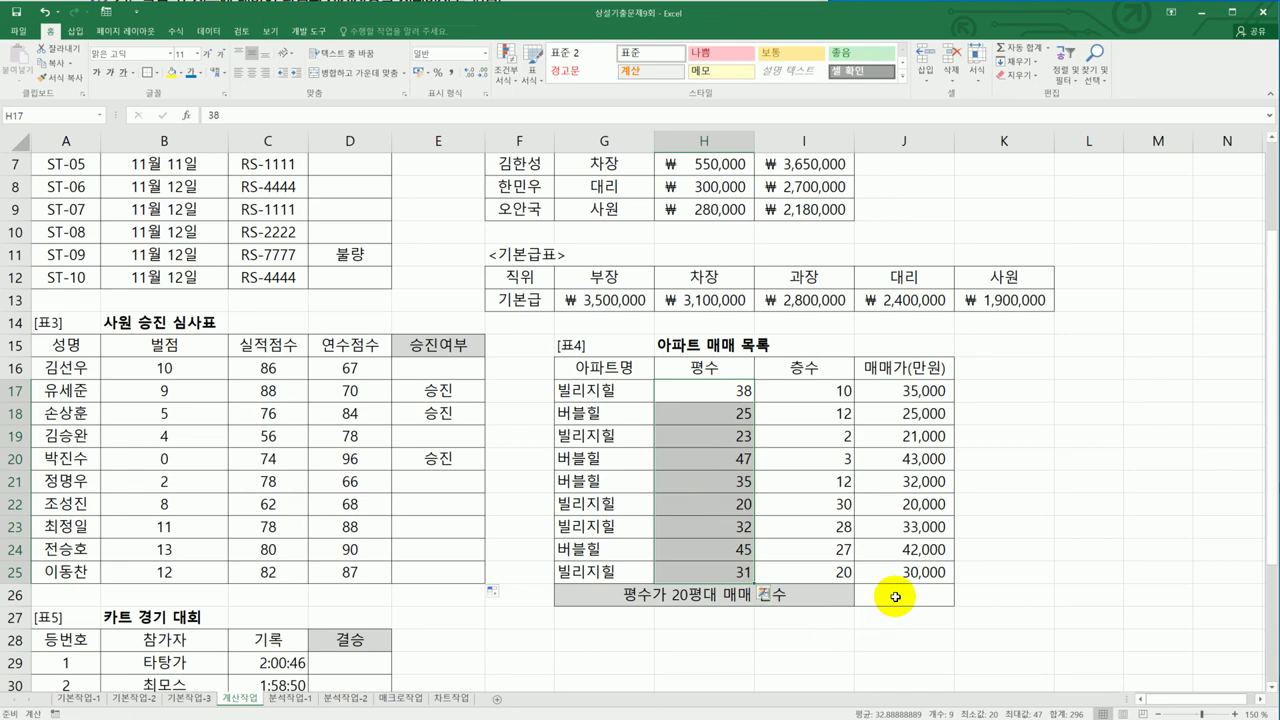
pyautogui.click(895, 597)
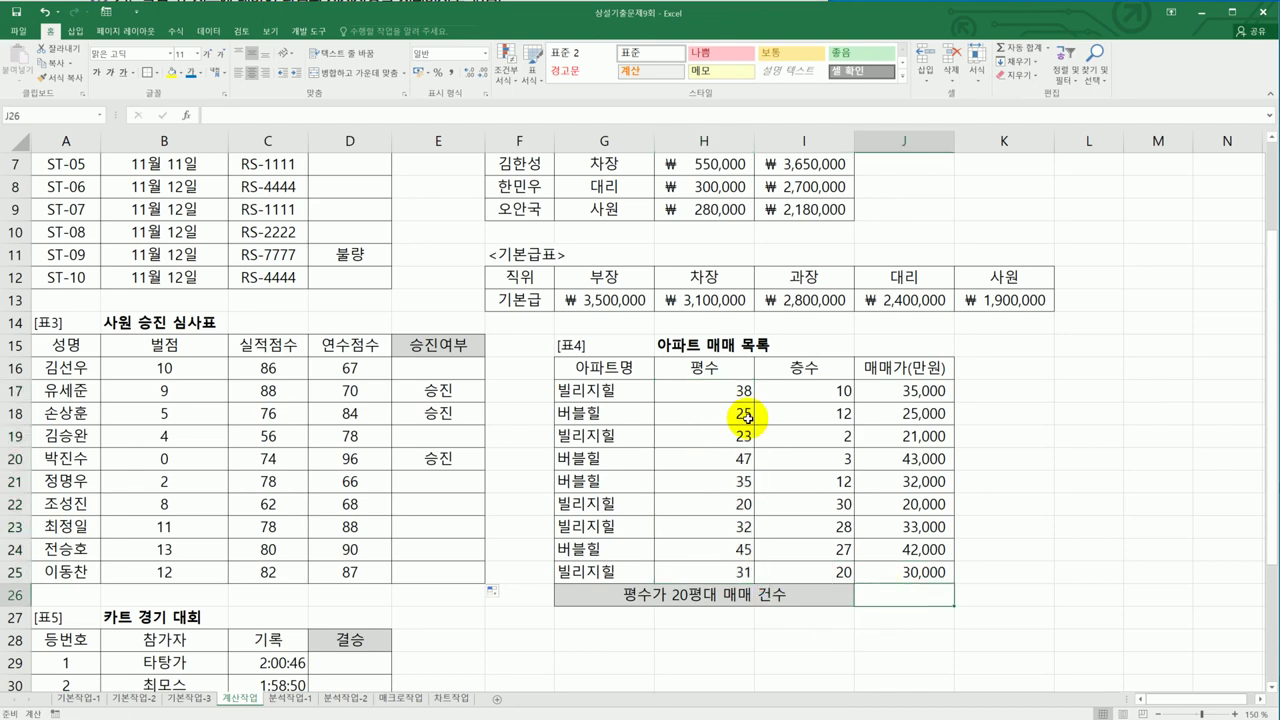
pyautogui.moveTo(736, 392); pyautogui.dragTo(733, 565)
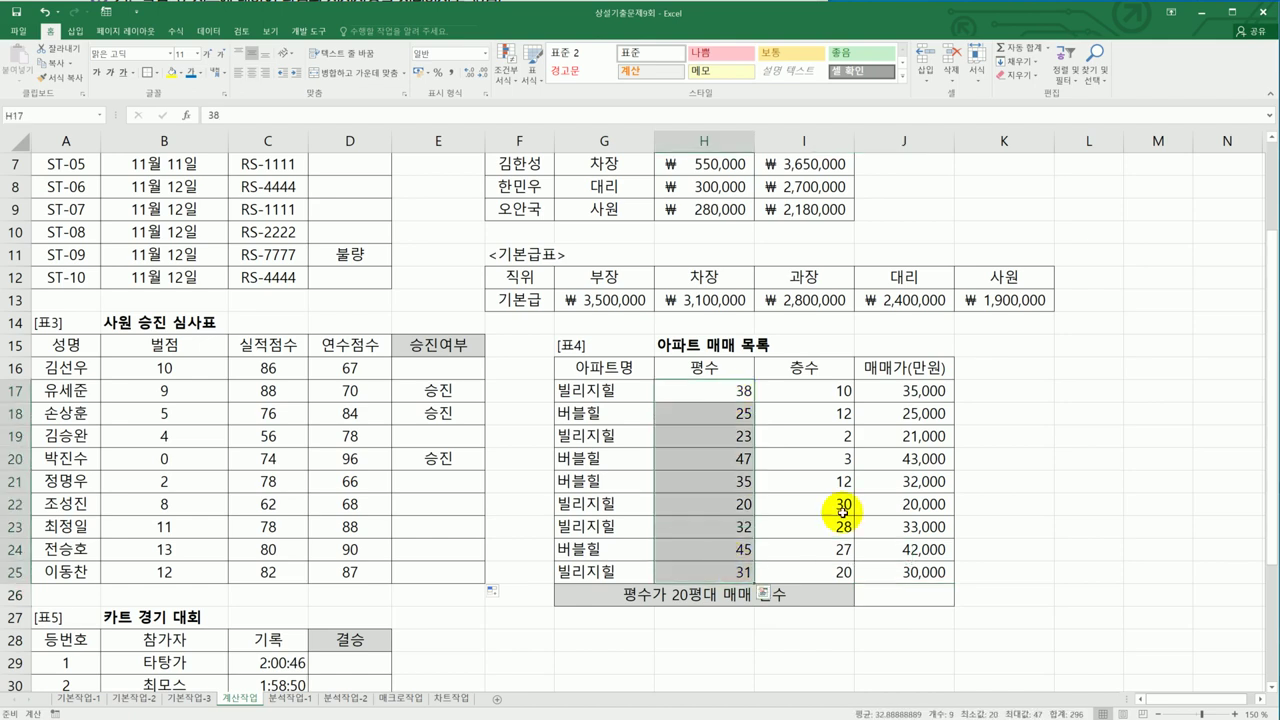
# Highlight the 평수 values of 30 or more in [표4]: H17, H20, H21, H23, H24 and H25
pyautogui.moveTo(905, 460); pyautogui.dragTo(986, 494)
pyautogui.click(707, 401)
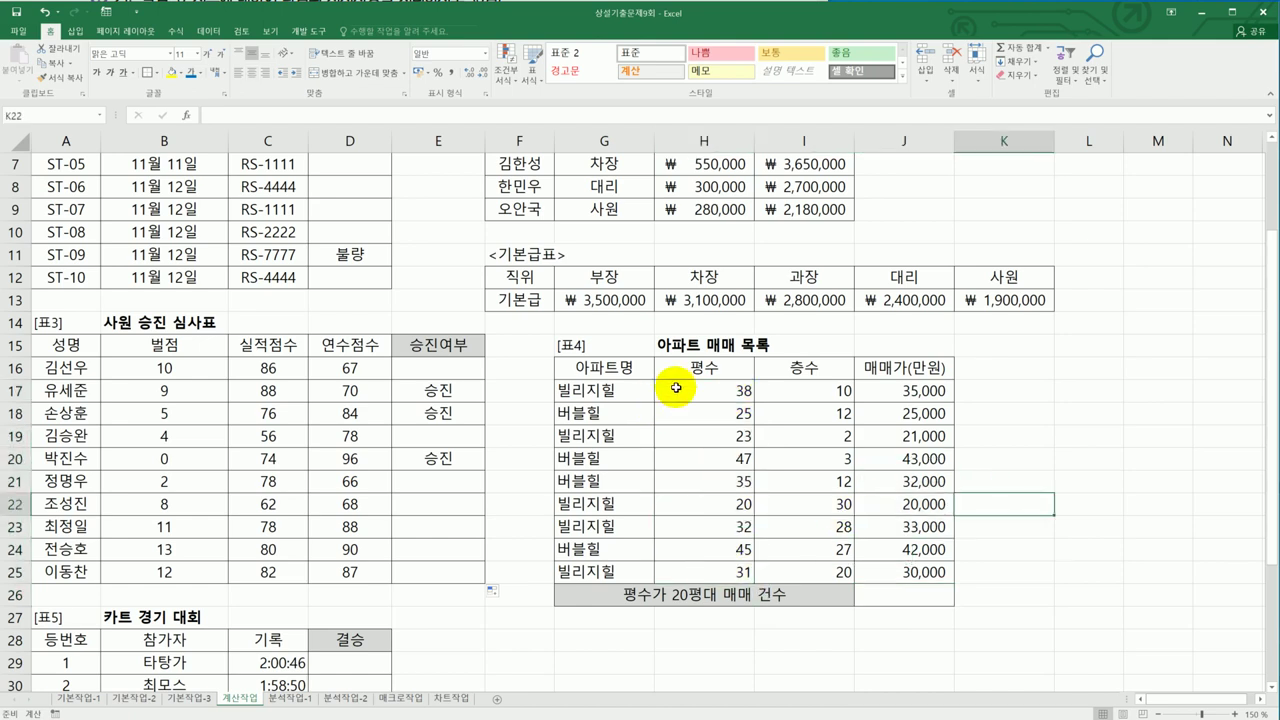
pyautogui.keyDown('ctrl'); pyautogui.click(736, 459); pyautogui.keyUp('ctrl')
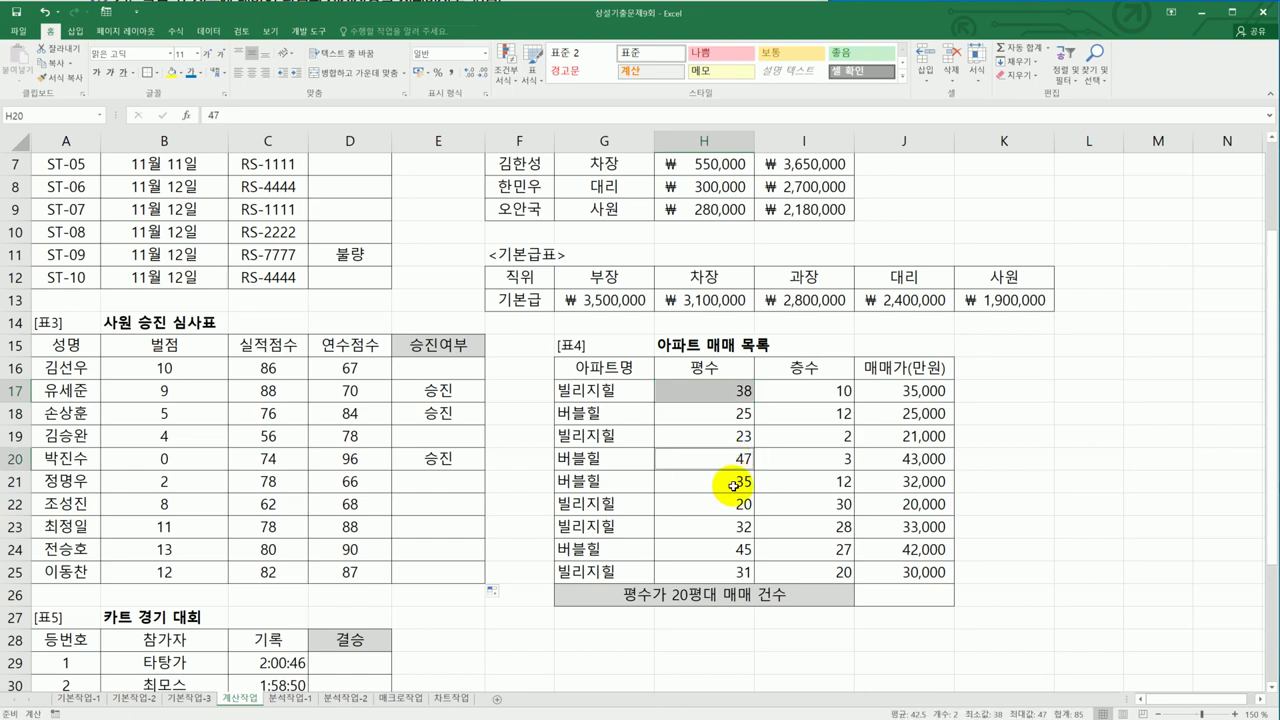
pyautogui.keyDown('ctrl'); pyautogui.click(736, 482); pyautogui.keyUp('ctrl')
pyautogui.keyDown('ctrl'); pyautogui.click(740, 526); pyautogui.keyUp('ctrl')
pyautogui.keyDown('ctrl'); pyautogui.click(727, 552); pyautogui.keyUp('ctrl')
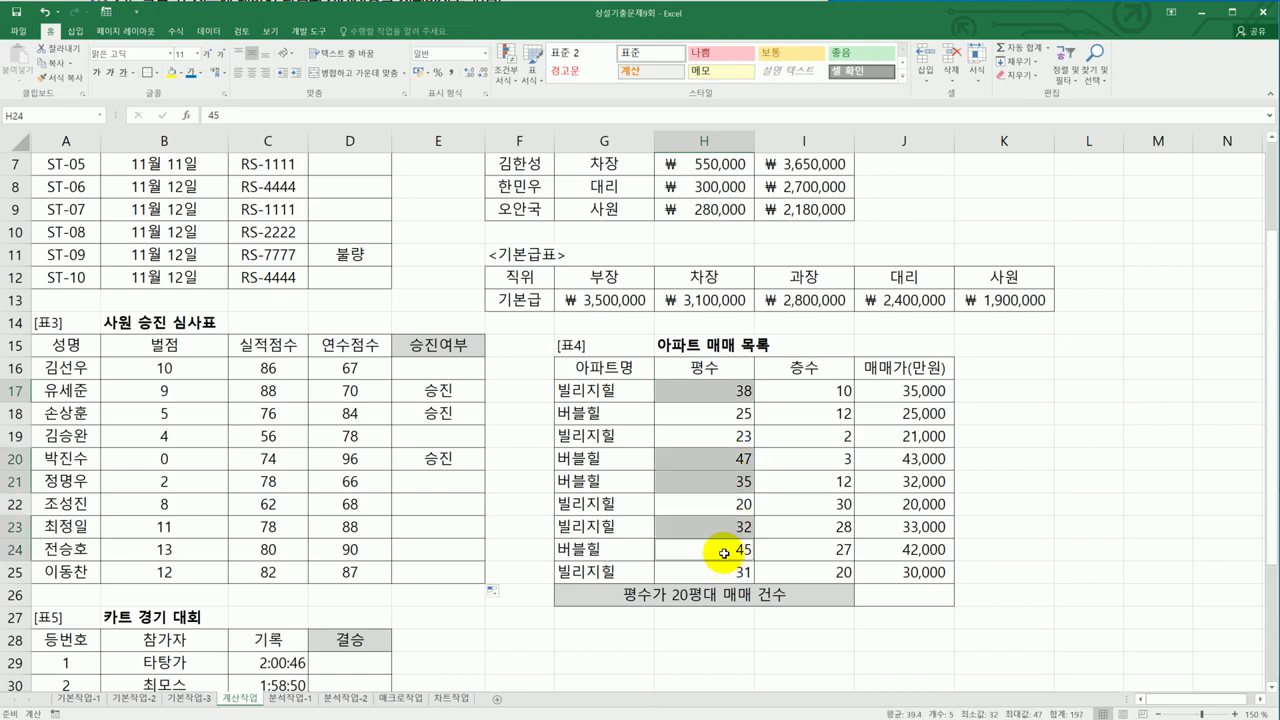
pyautogui.keyDown('ctrl'); pyautogui.click(726, 574); pyautogui.keyUp('ctrl')
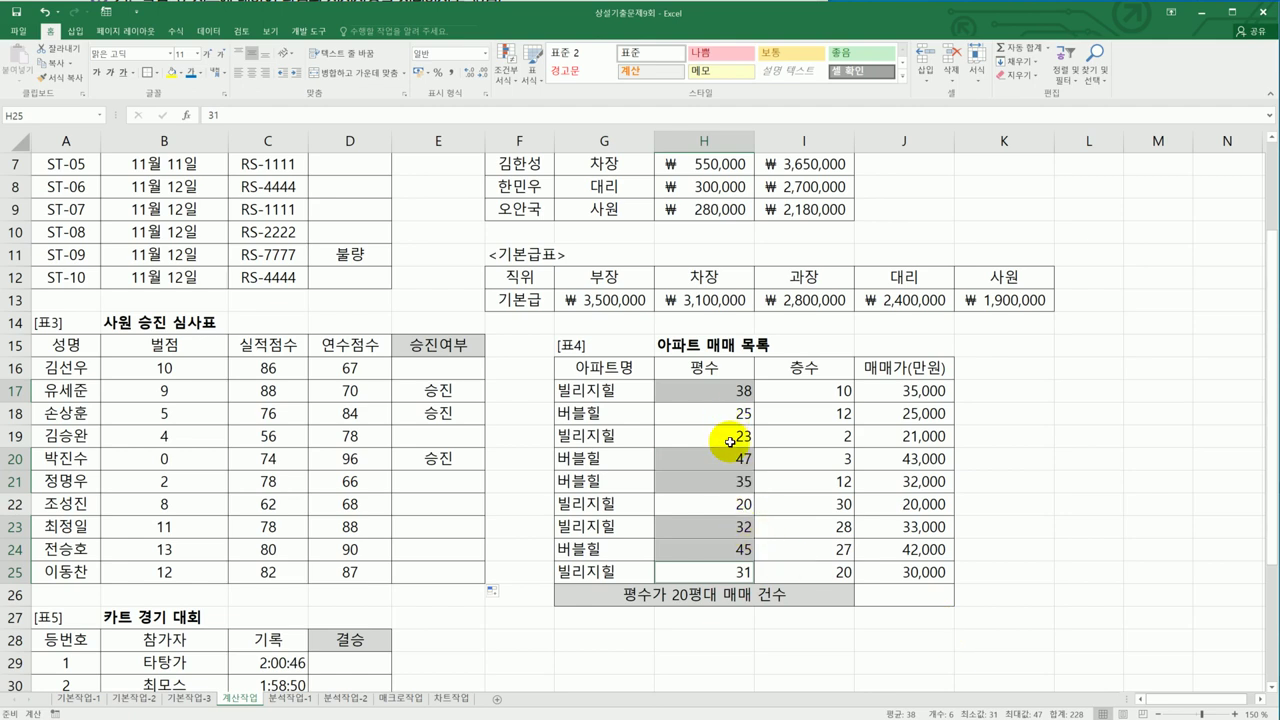
# Enter =COUNTIF(H17:H25,">=20") in J26 of [표4]
pyautogui.click(916, 597)
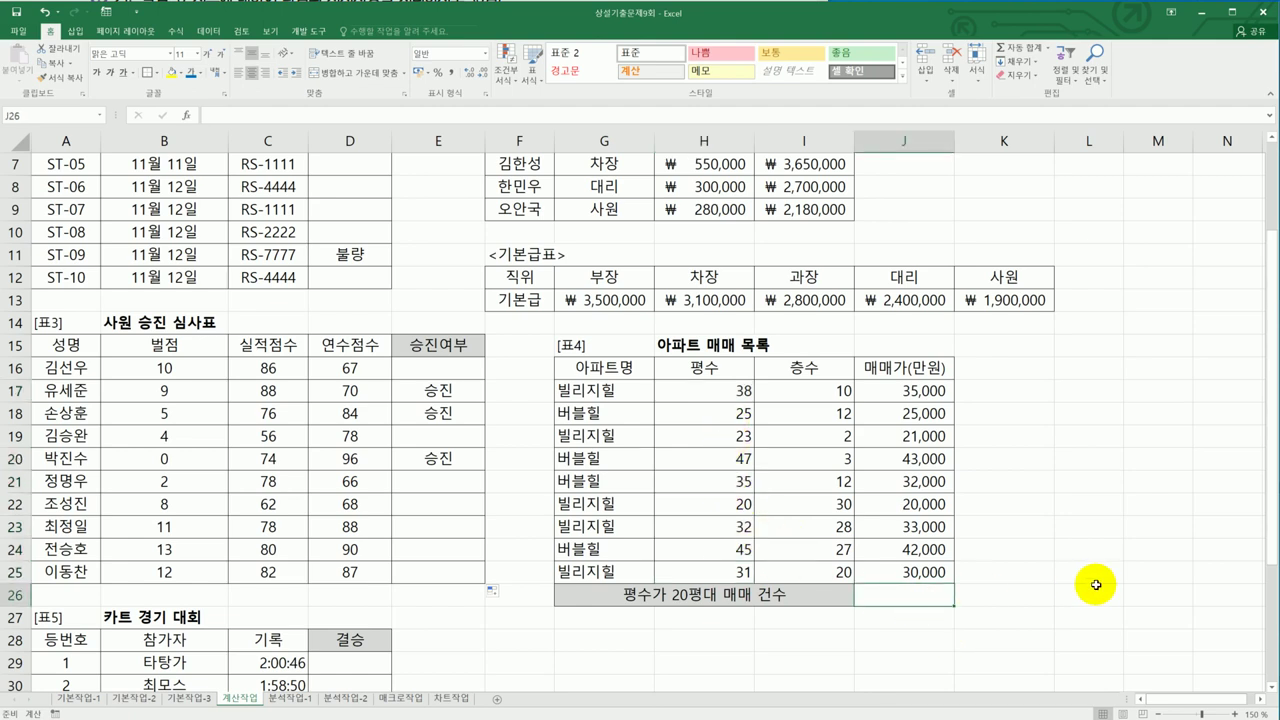
pyautogui.write('=채')
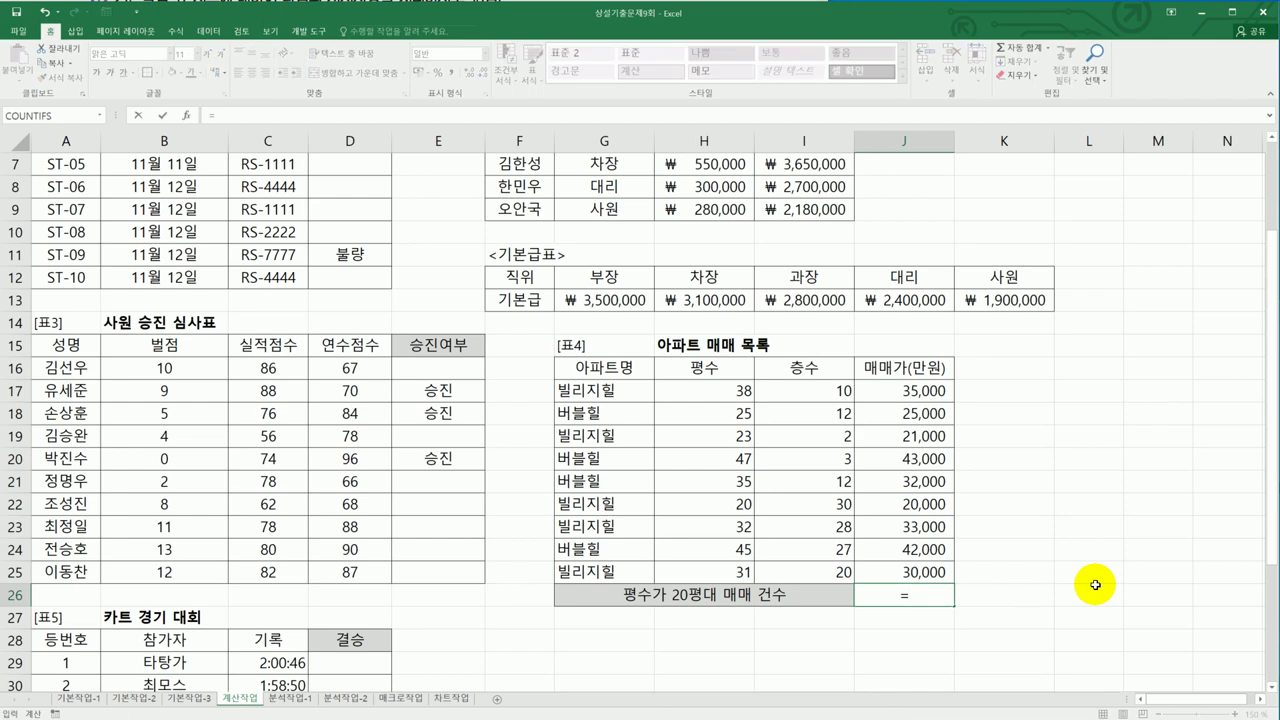
pyautogui.press('BackSpace')
pyautogui.write('coun')
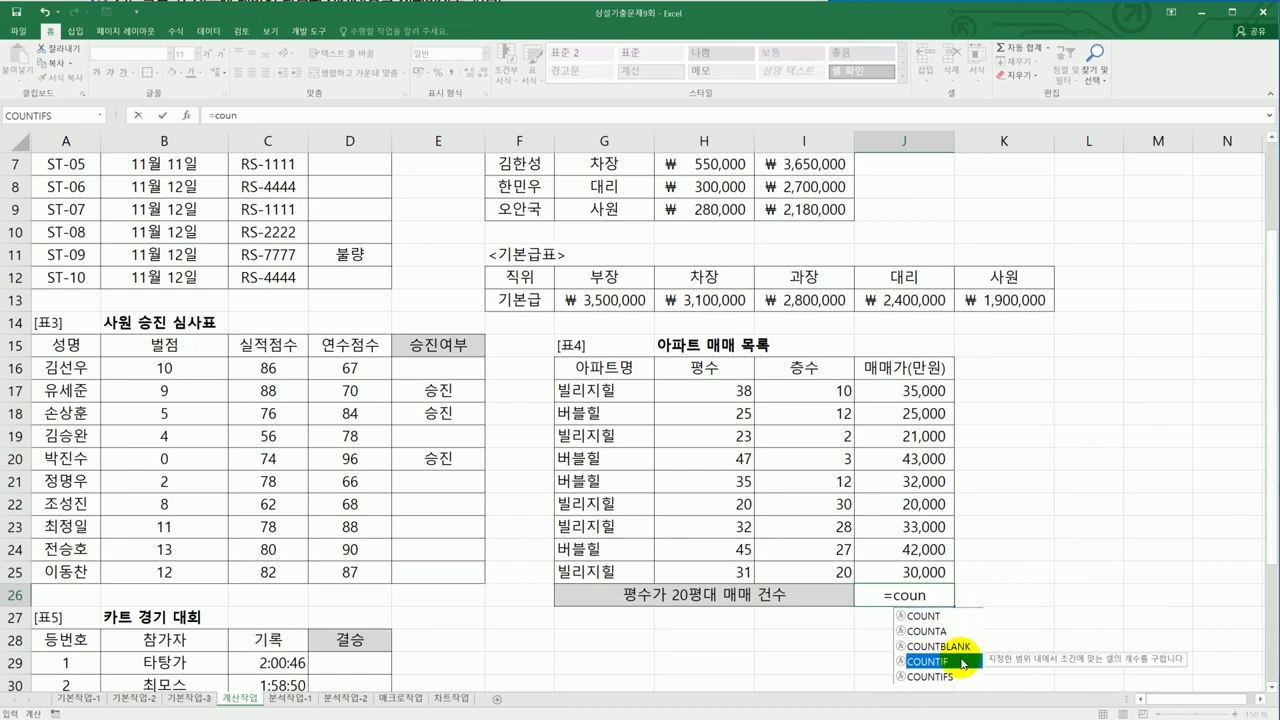
pyautogui.doubleClick(930, 661)
pyautogui.moveTo(723, 391); pyautogui.dragTo(722, 571)
pyautogui.write(',')
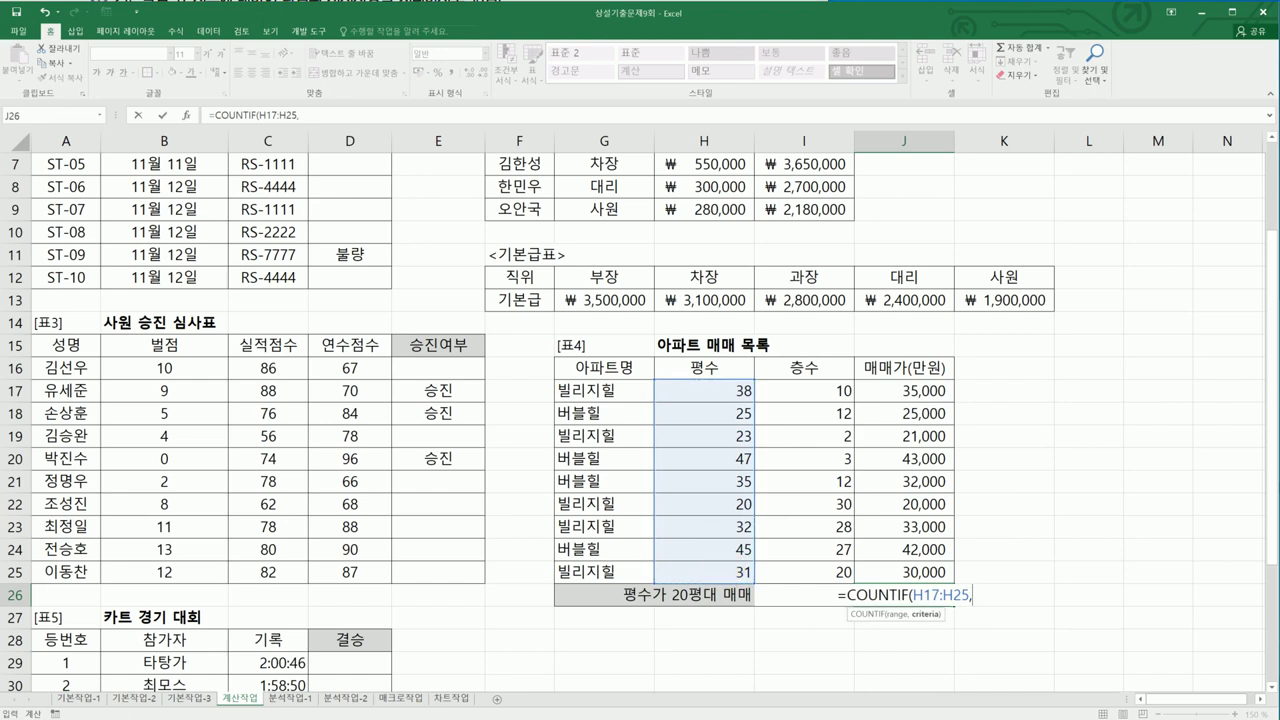
pyautogui.write('">=20"')
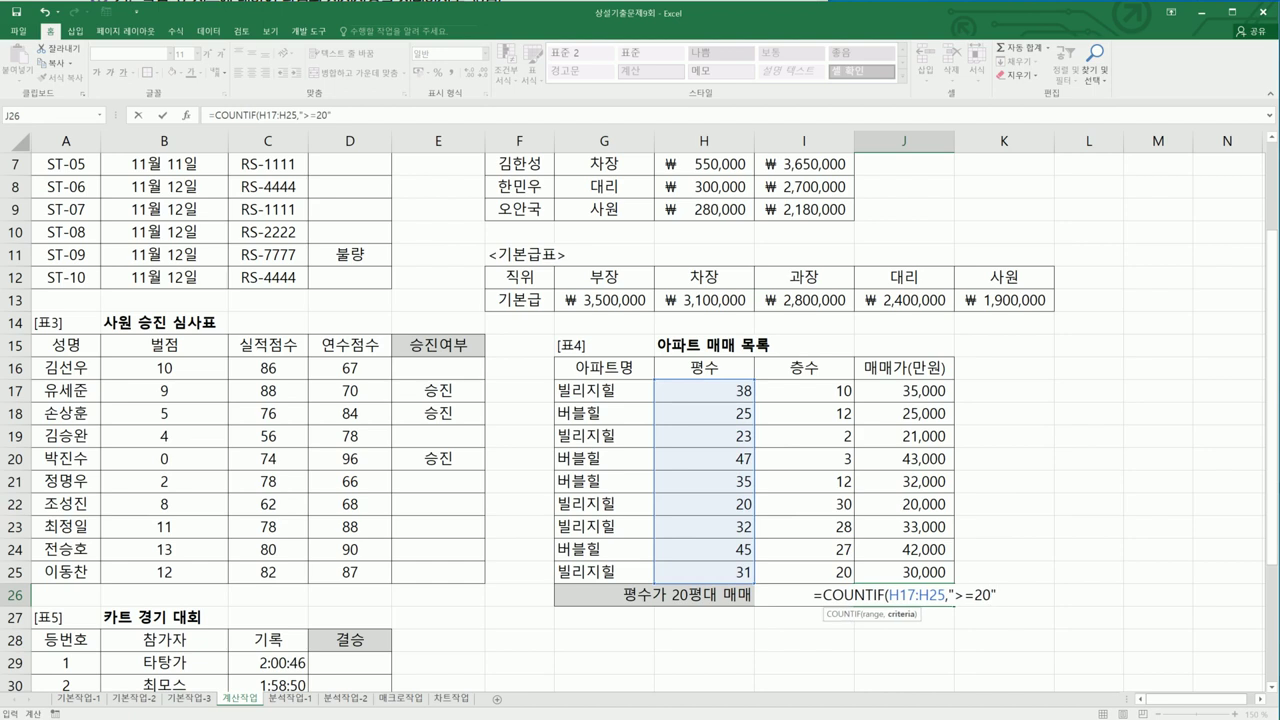
pyautogui.write(')')
pyautogui.press('Return')
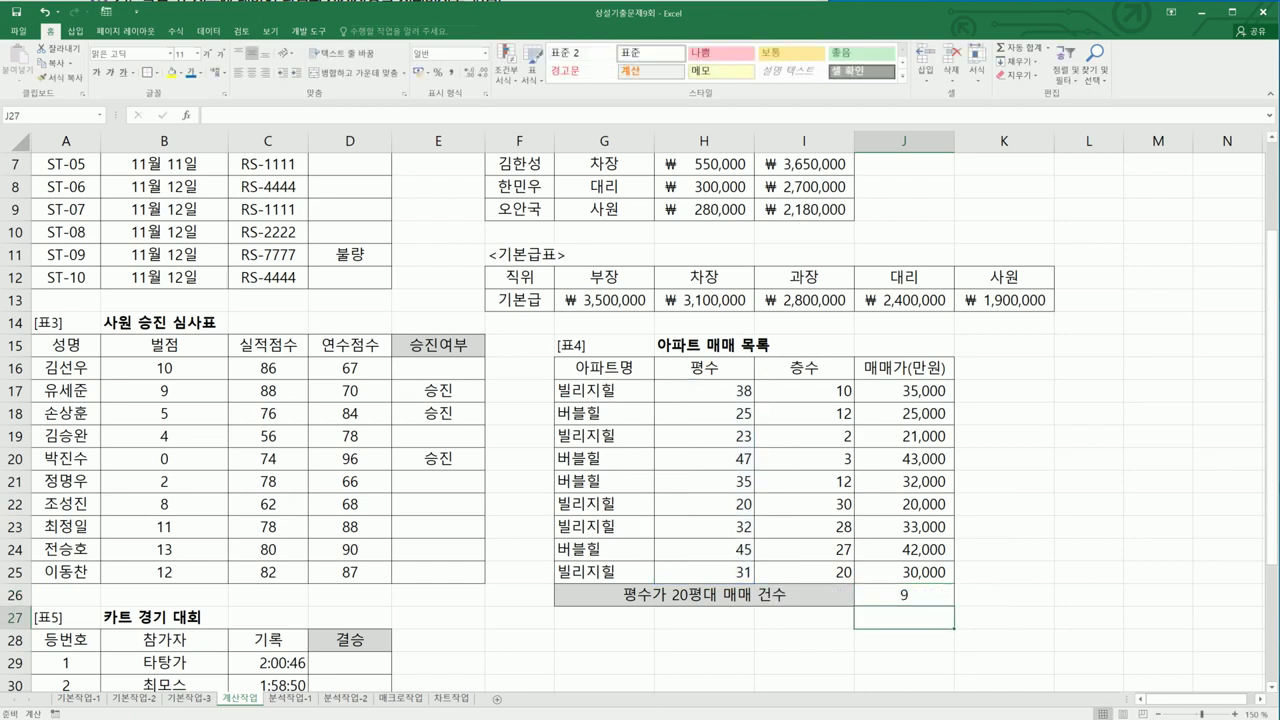
# Subtract the 평수 values of 30 or more in J26, making =COUNTIF(H17:H25,">=20")-COUNTIF(H17:H25,">=30")
pyautogui.click(904, 594)
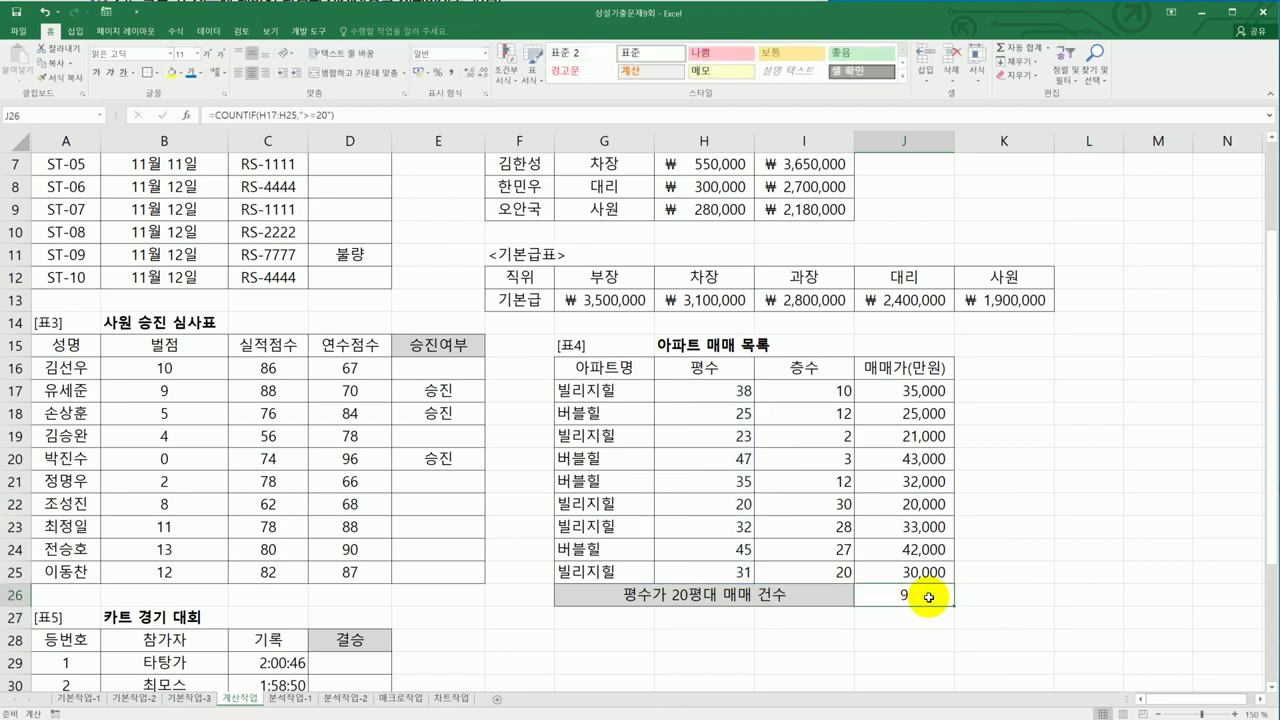
pyautogui.click(389, 110)
pyautogui.write('-co')
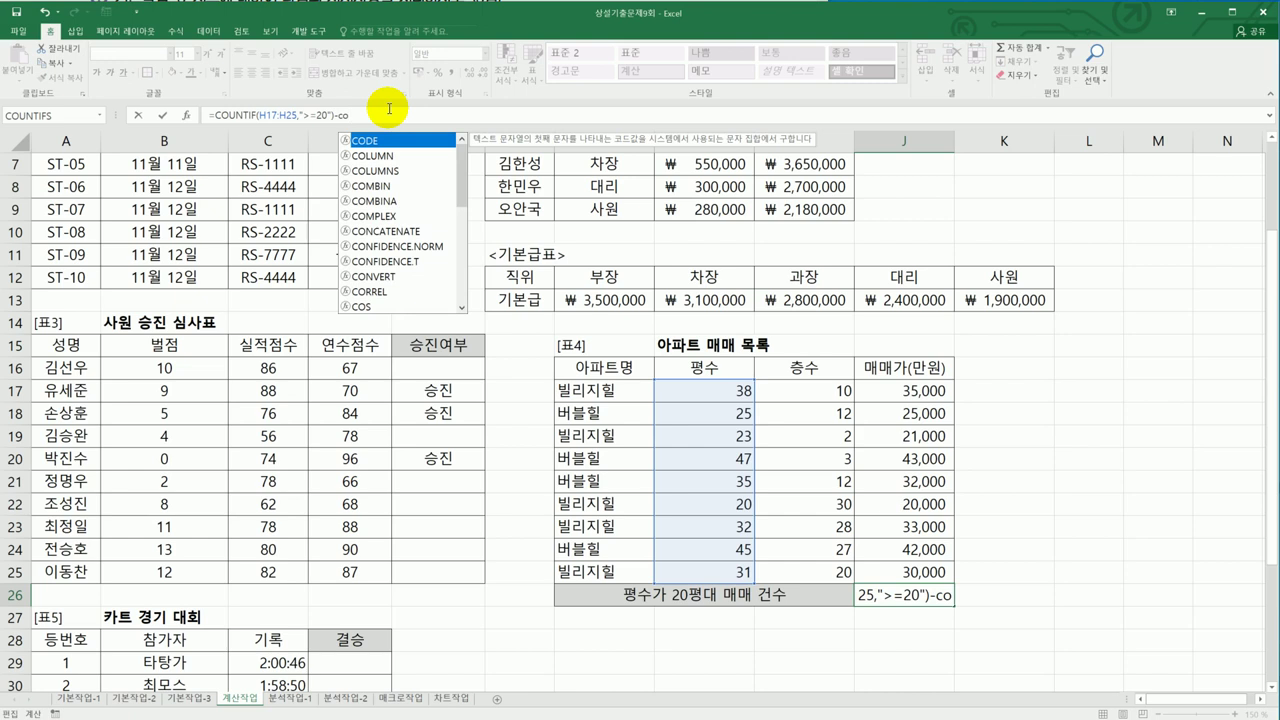
pyautogui.write('unt')
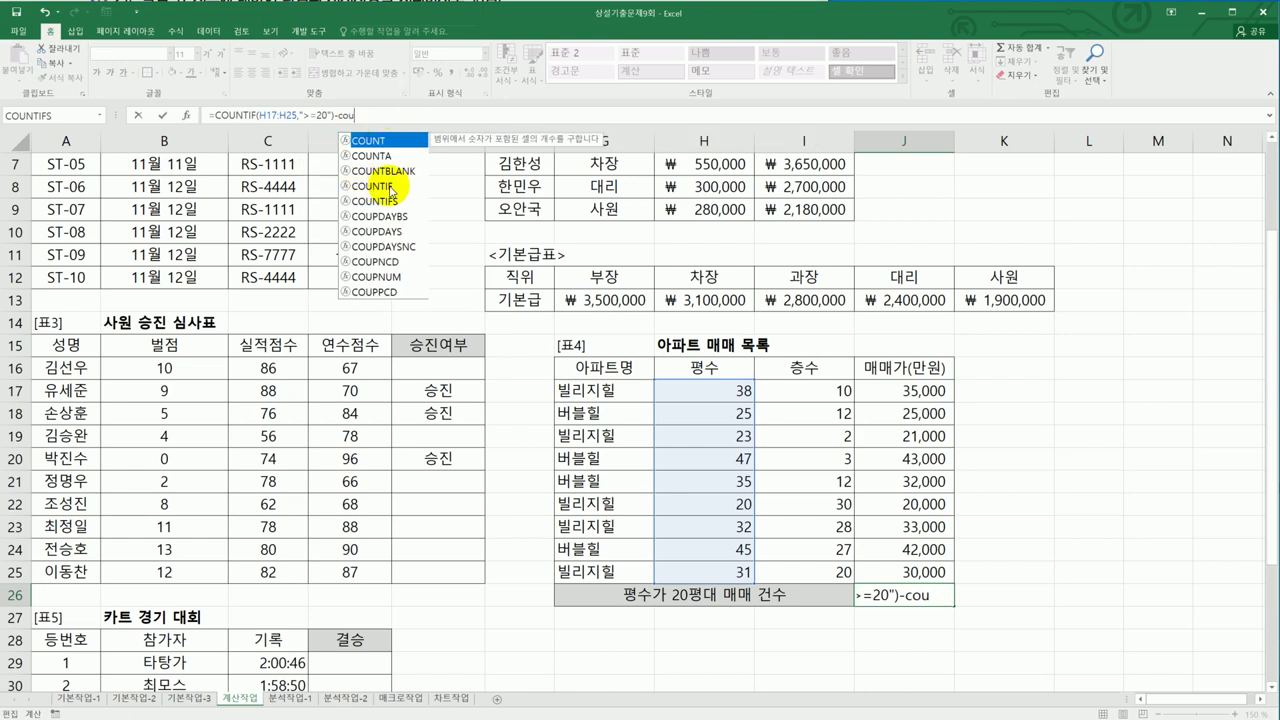
pyautogui.doubleClick(389, 186)
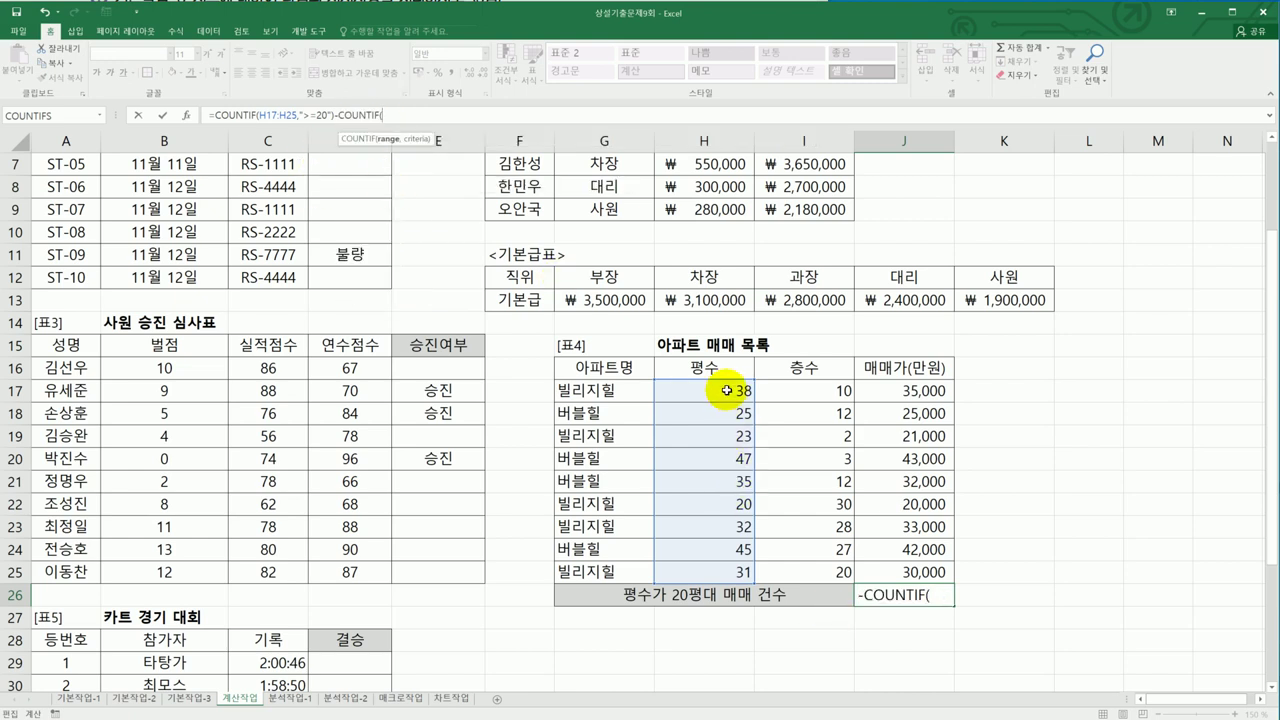
pyautogui.moveTo(727, 390); pyautogui.dragTo(716, 564)
pyautogui.write(',">=30')
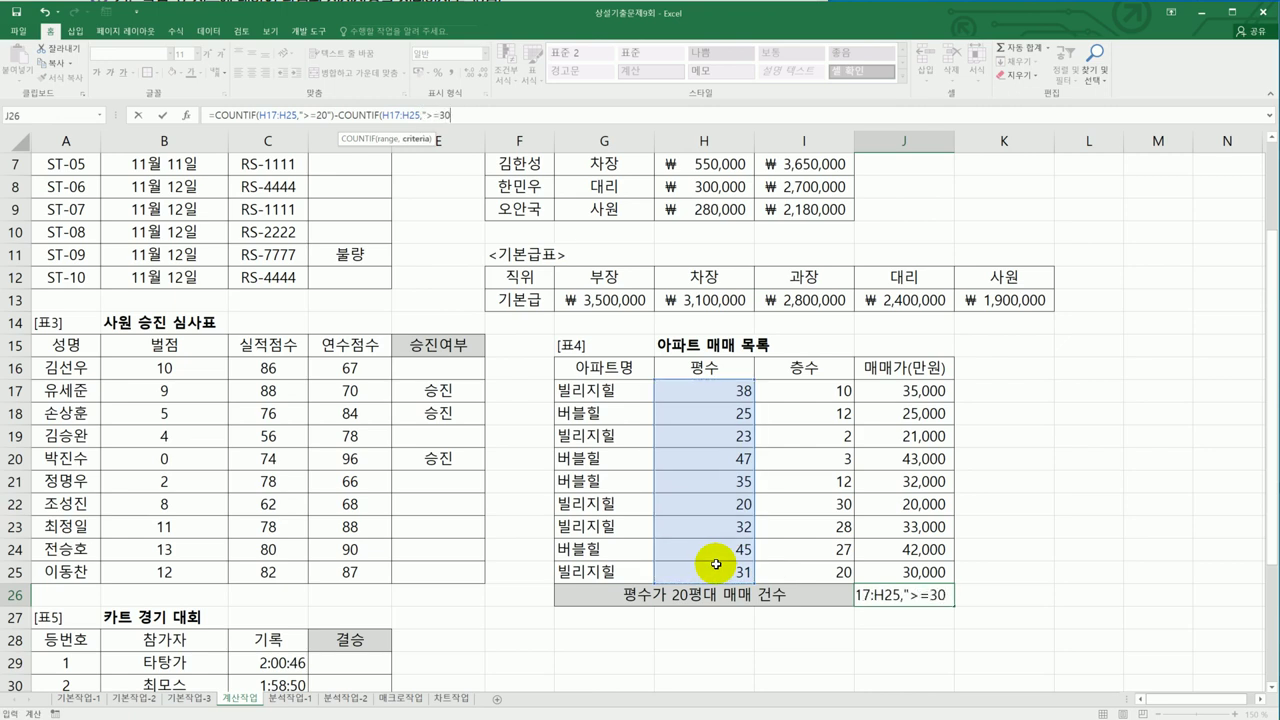
pyautogui.write('")')
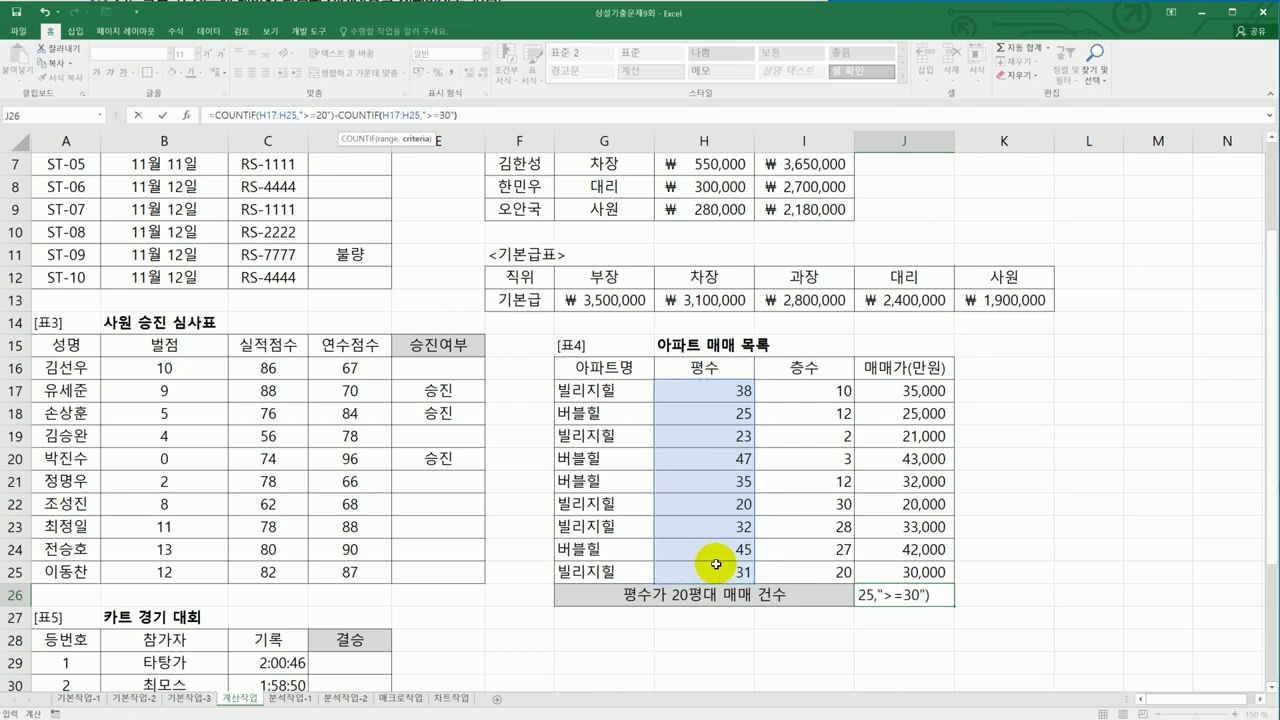
pyautogui.press('Return')
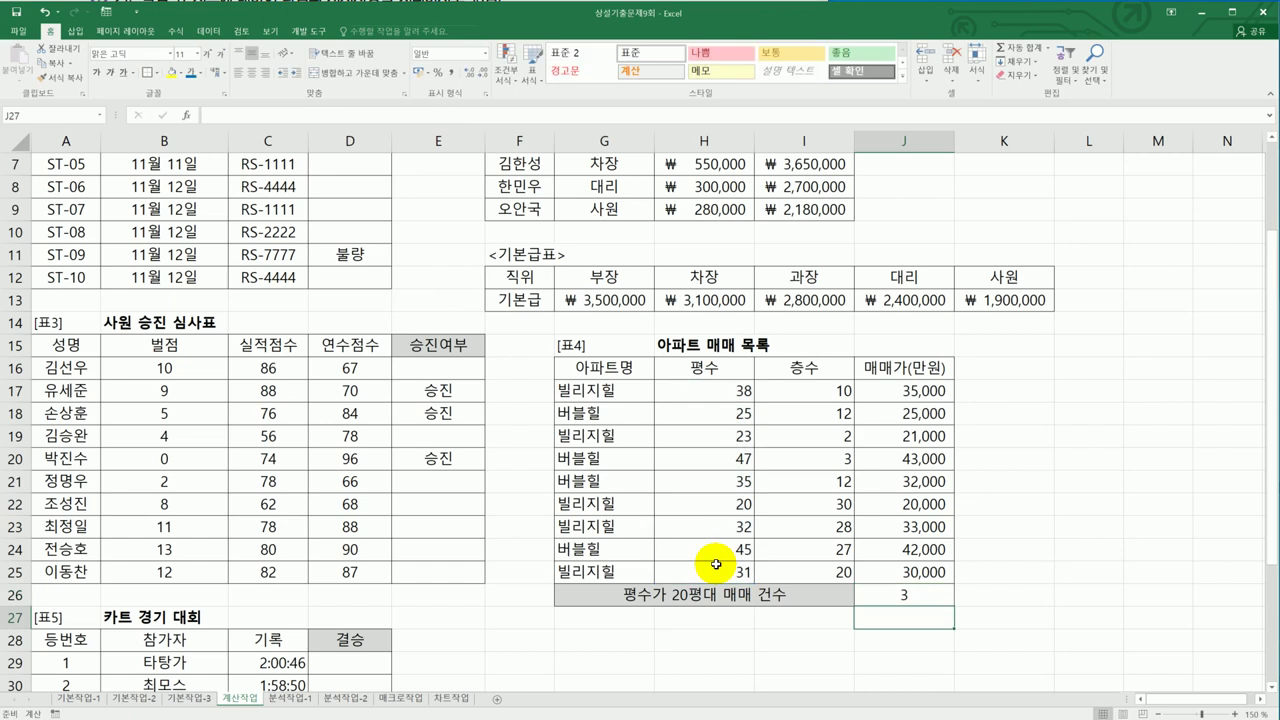
pyautogui.click(904, 594)
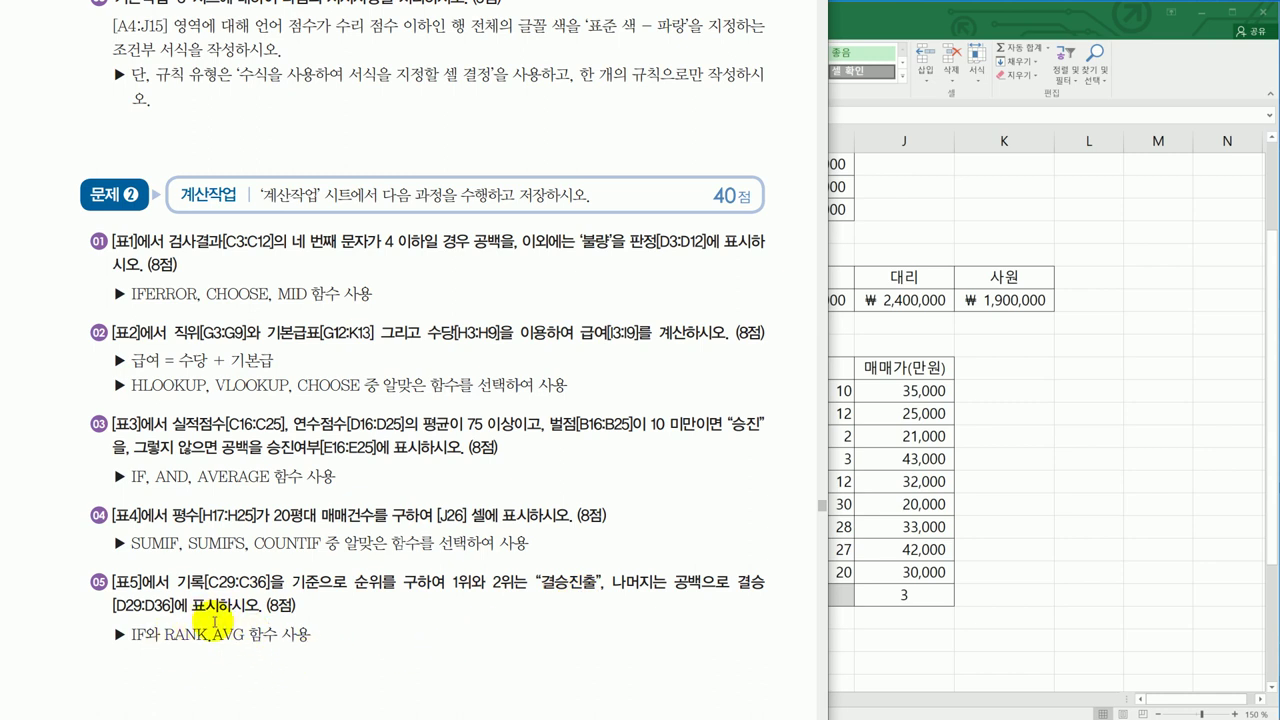
# Enter =RANK.AVG(C29,$C$29:$C$36,1) in D29 of [표5] to rank the 기록 values in ascending order
pyautogui.click(1022, 558)
pyautogui.scroll(-5, 1027, 555)
pyautogui.click(376, 468)
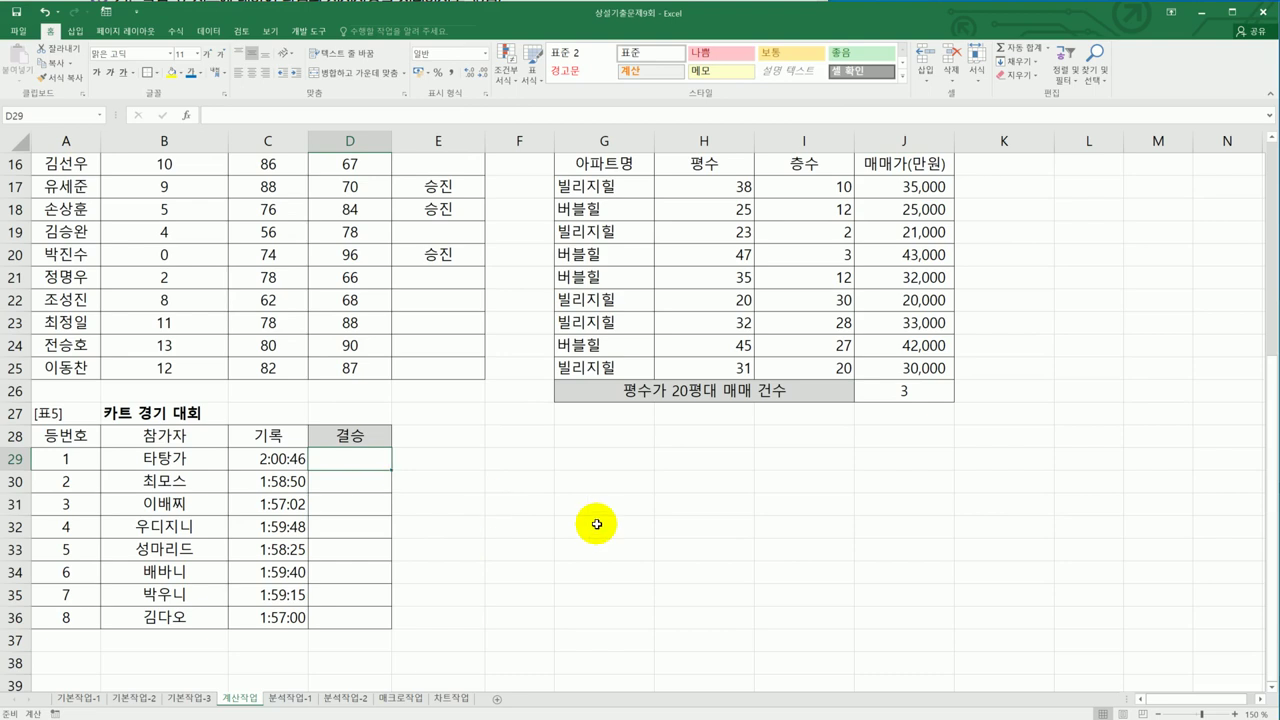
pyautogui.write('=ra')
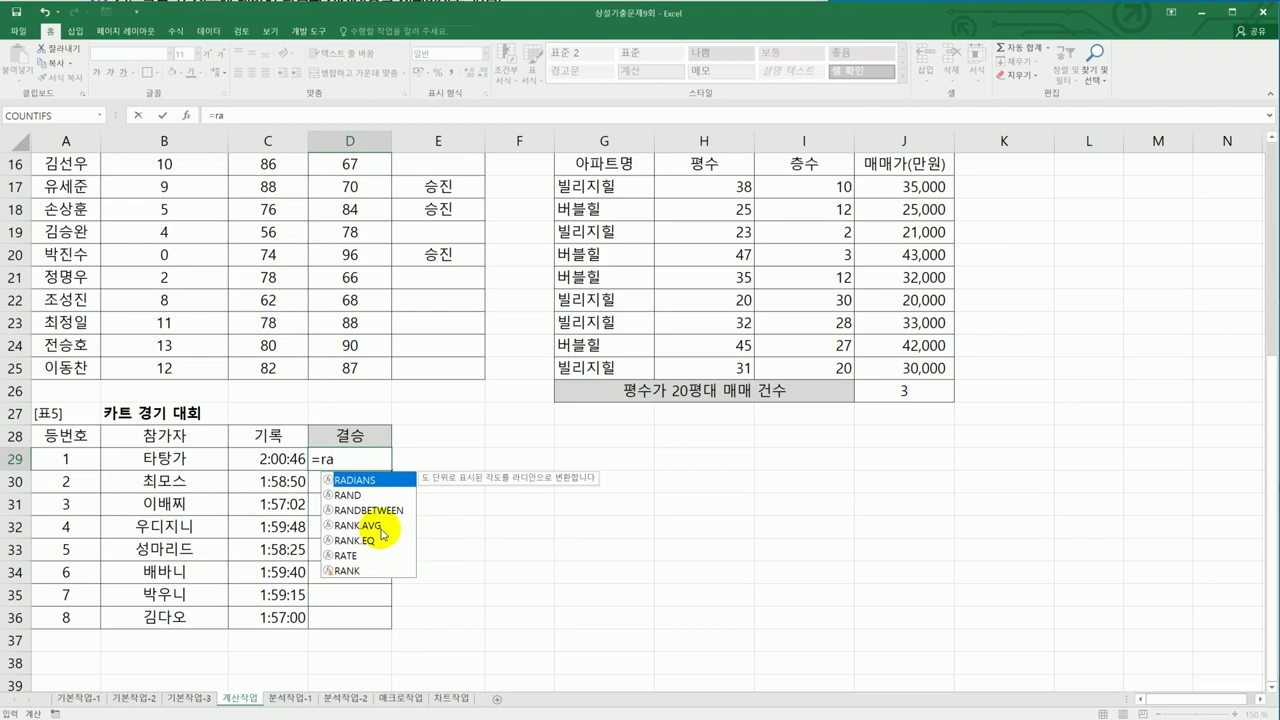
pyautogui.doubleClick(380, 526)
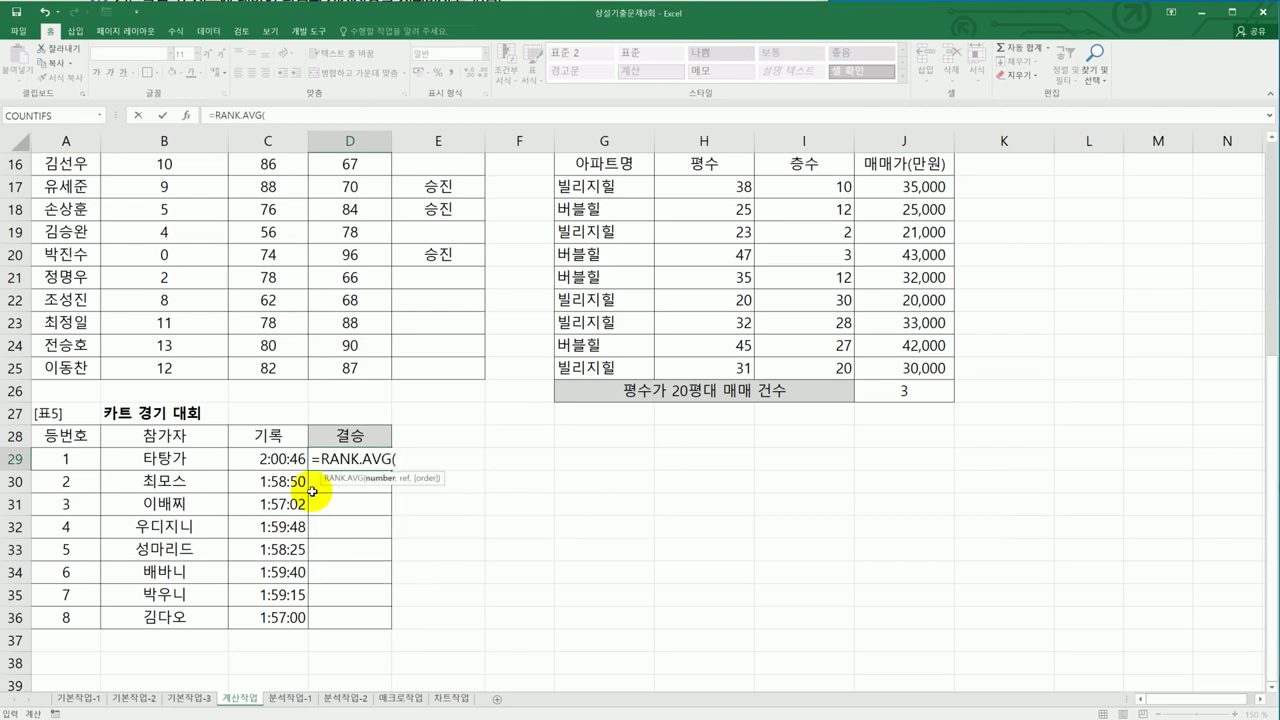
pyautogui.click(287, 459)
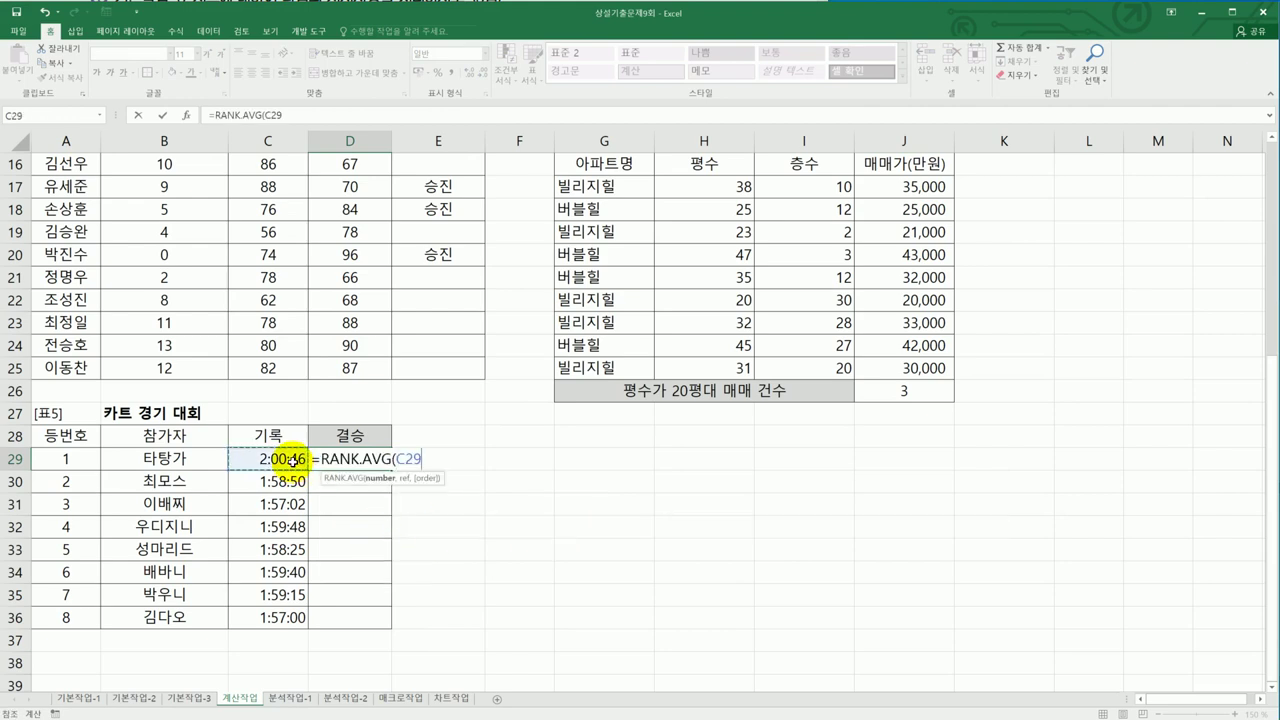
pyautogui.write(',')
pyautogui.click(289, 459)
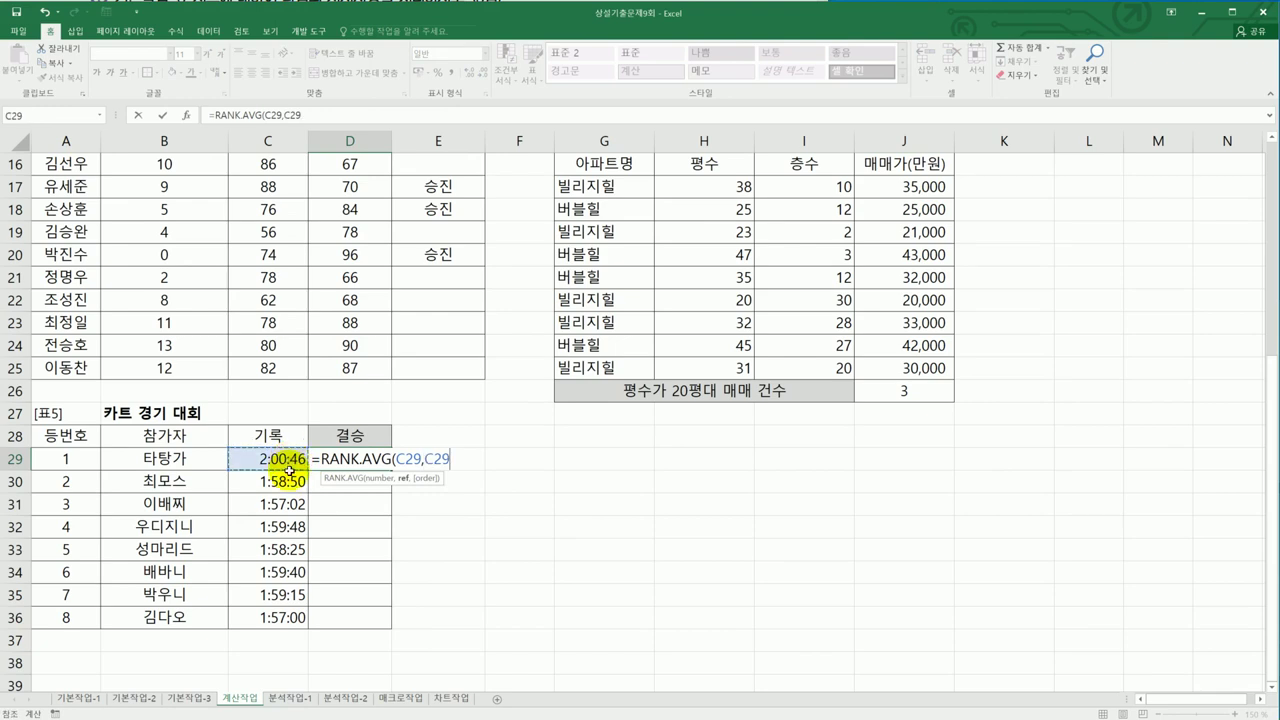
pyautogui.moveTo(289, 459); pyautogui.dragTo(288, 612)
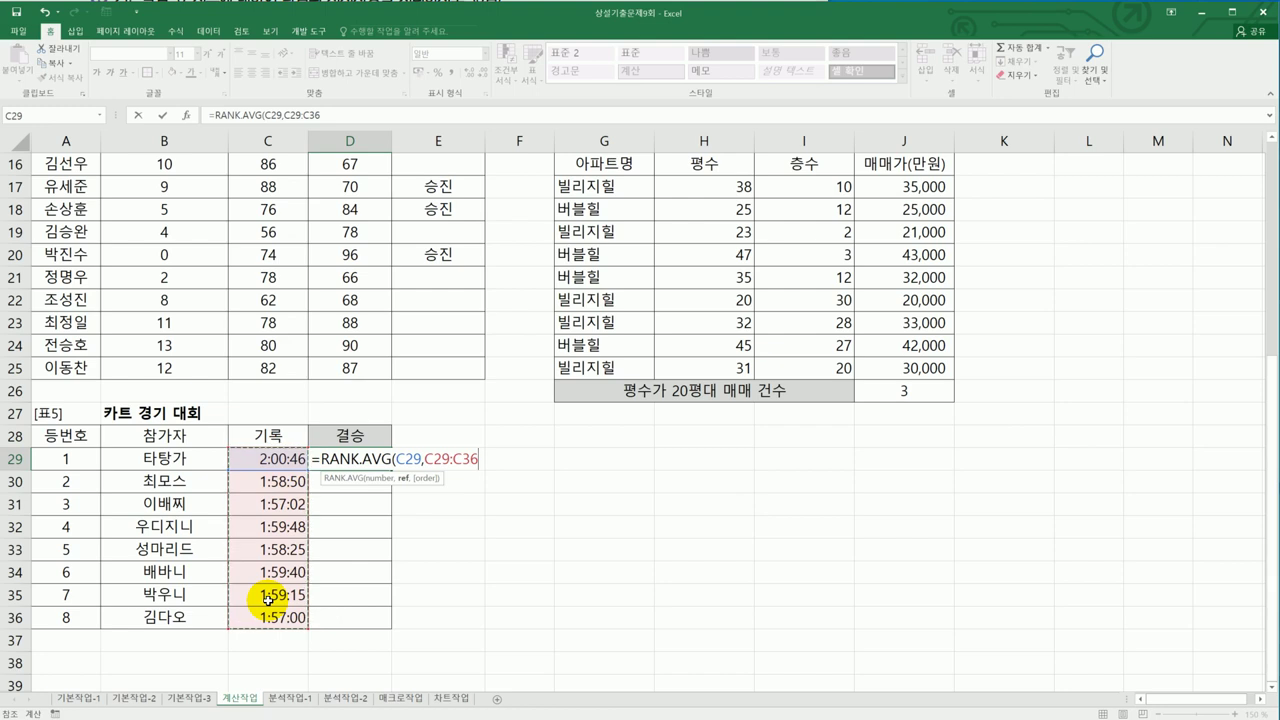
pyautogui.press('F4')
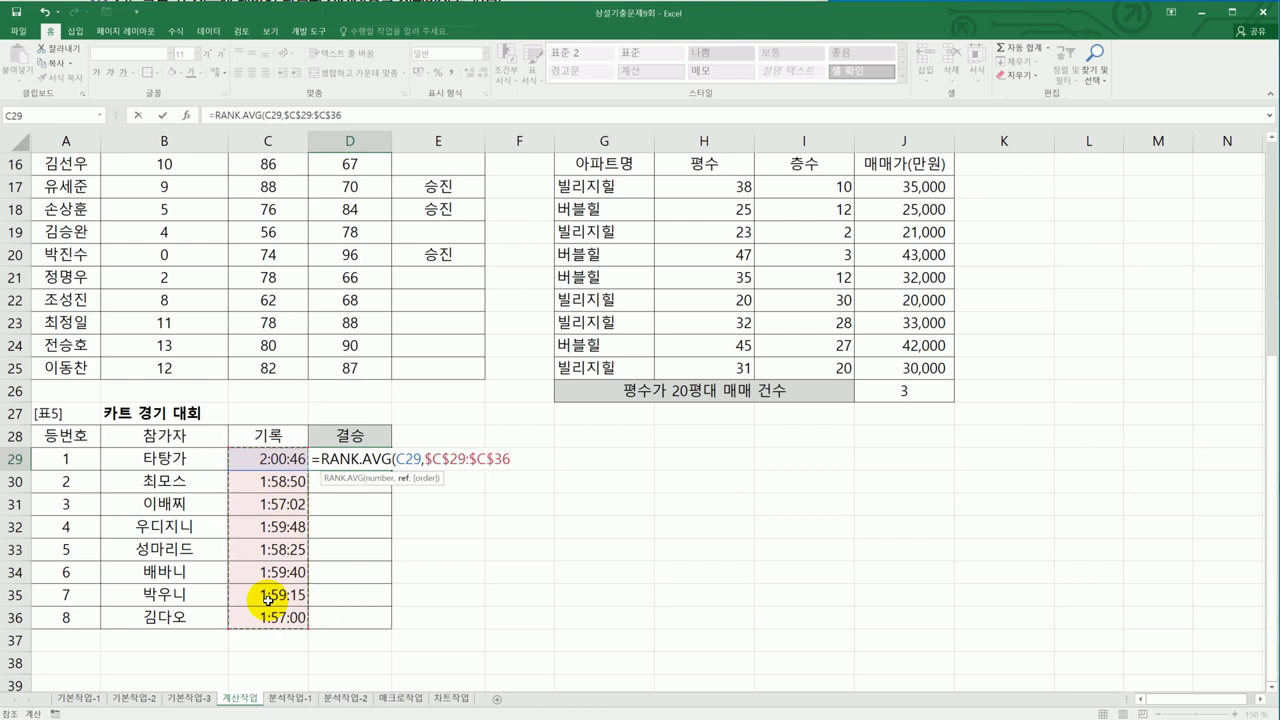
pyautogui.write(',1')
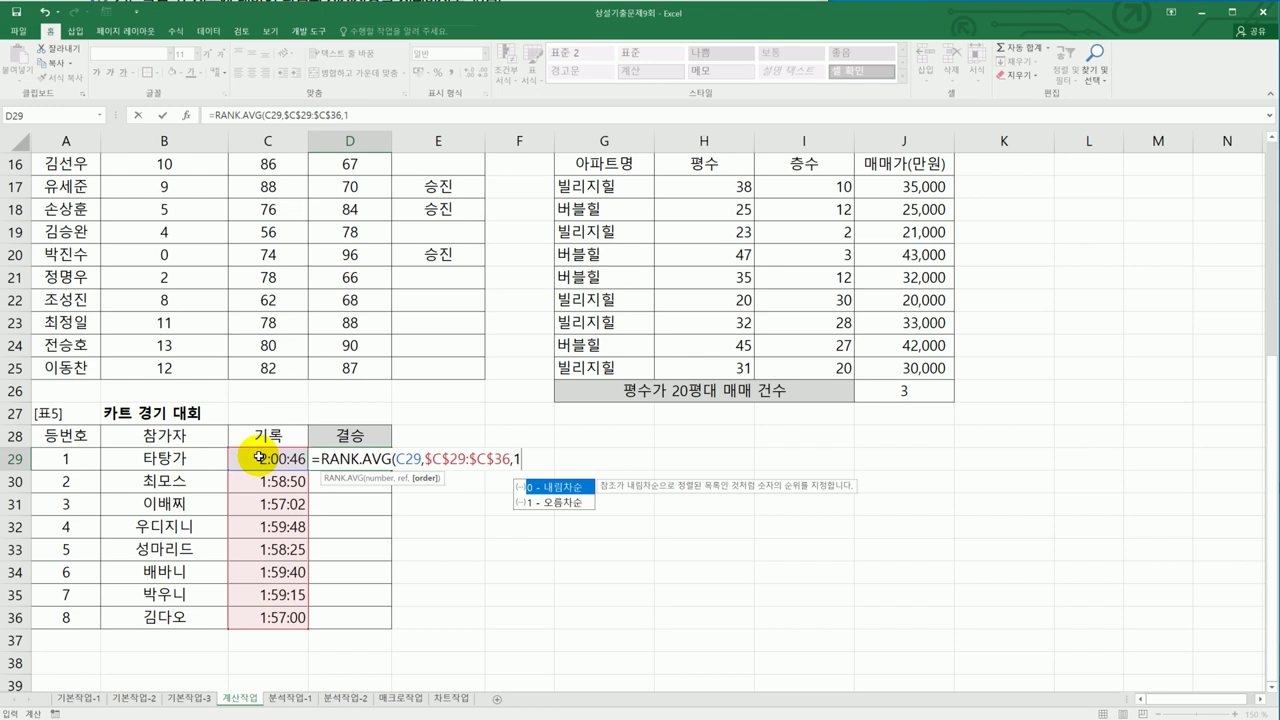
pyautogui.write(')')
pyautogui.press('Return')
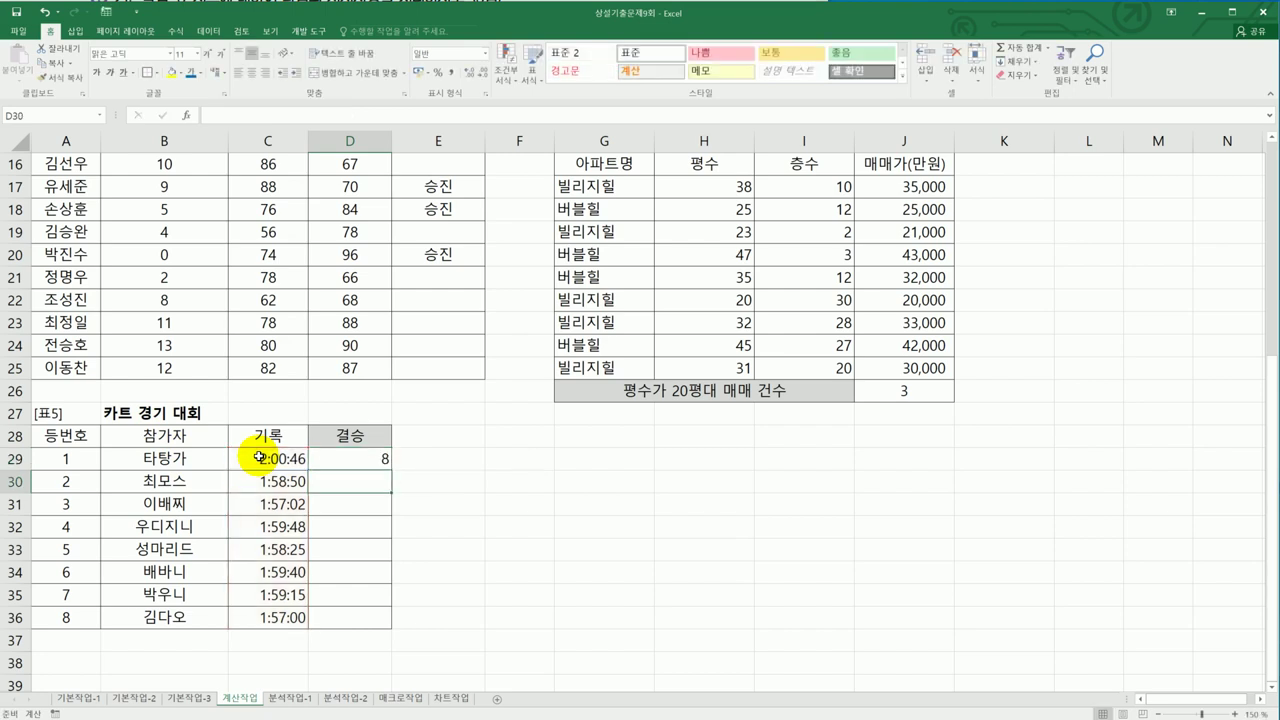
# Fill the ranking formula from D29 down to D36 and reread the 결승진출 condition of [표5] in the exam document
pyautogui.click(334, 458)
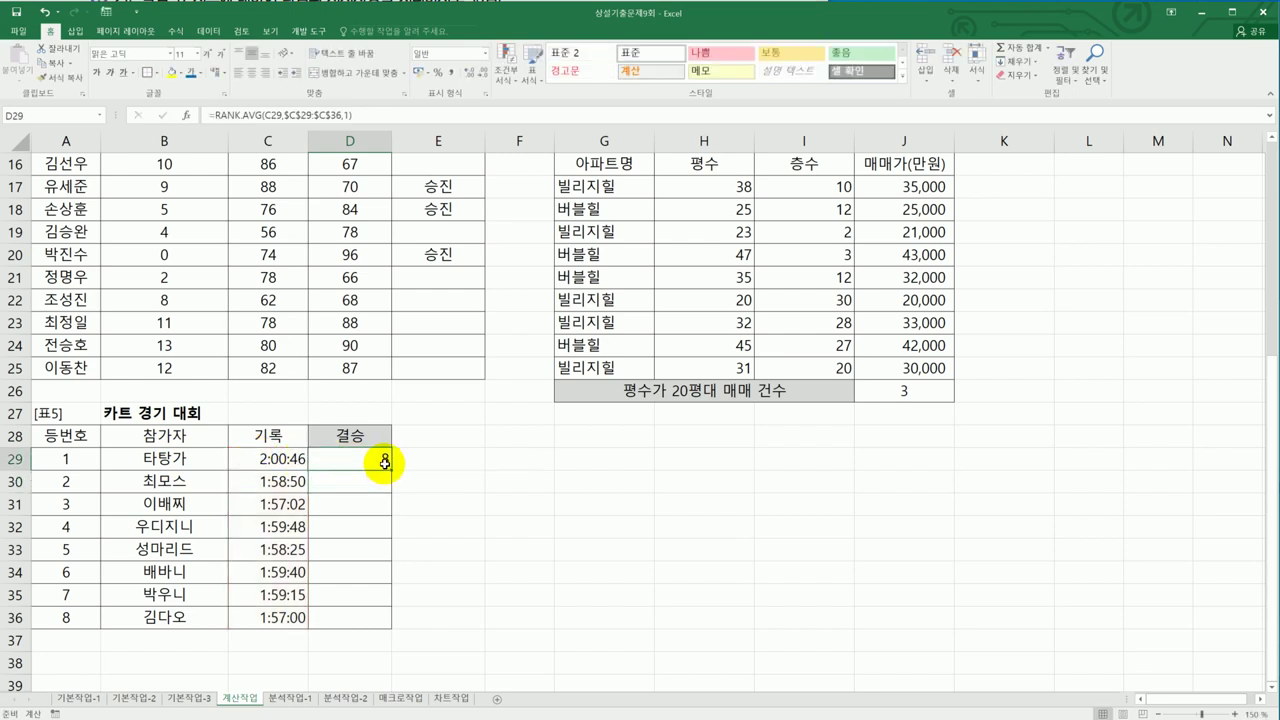
pyautogui.moveTo(392, 467); pyautogui.dragTo(395, 628)
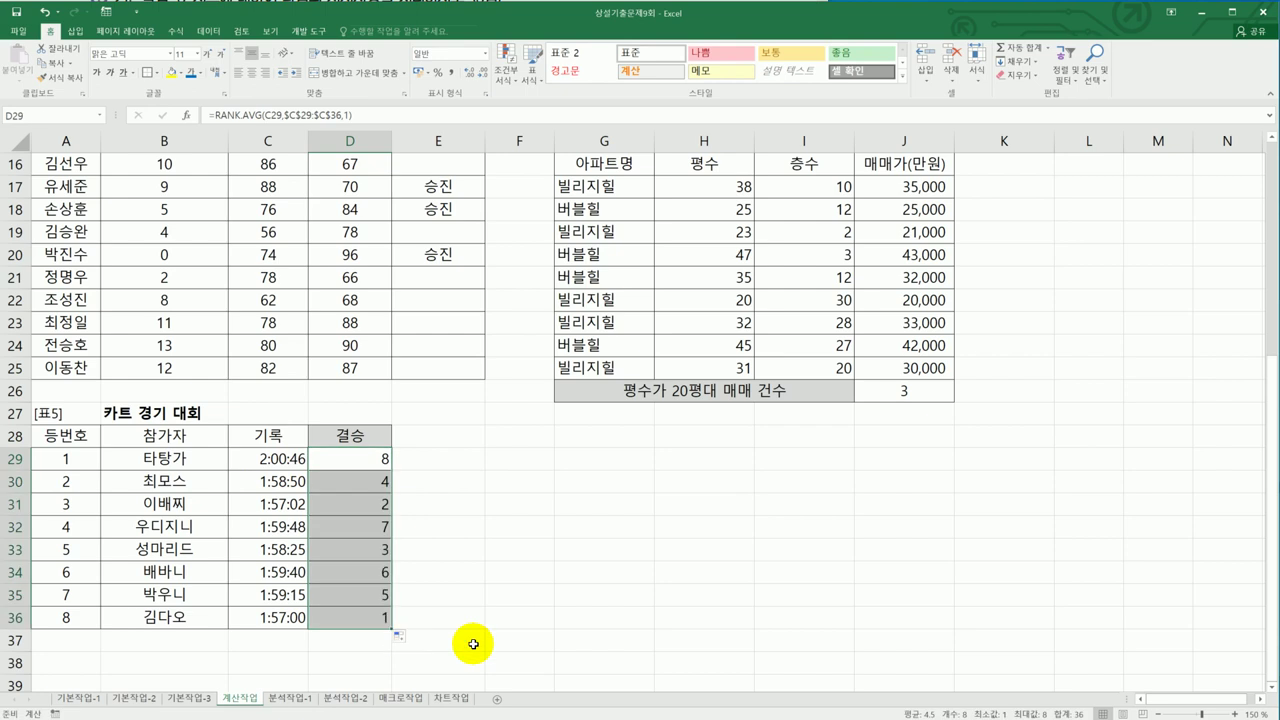
pyautogui.hotkey('alt', 'Tab')
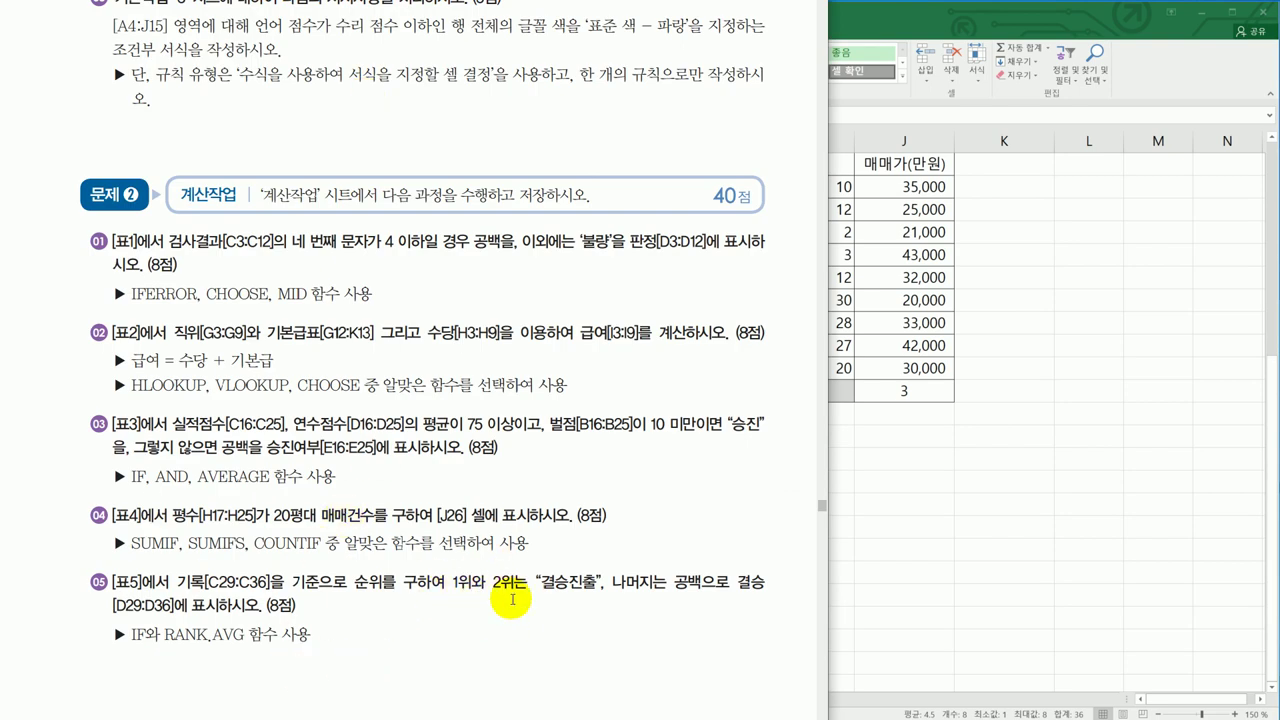
pyautogui.hotkey('alt', 'Tab')
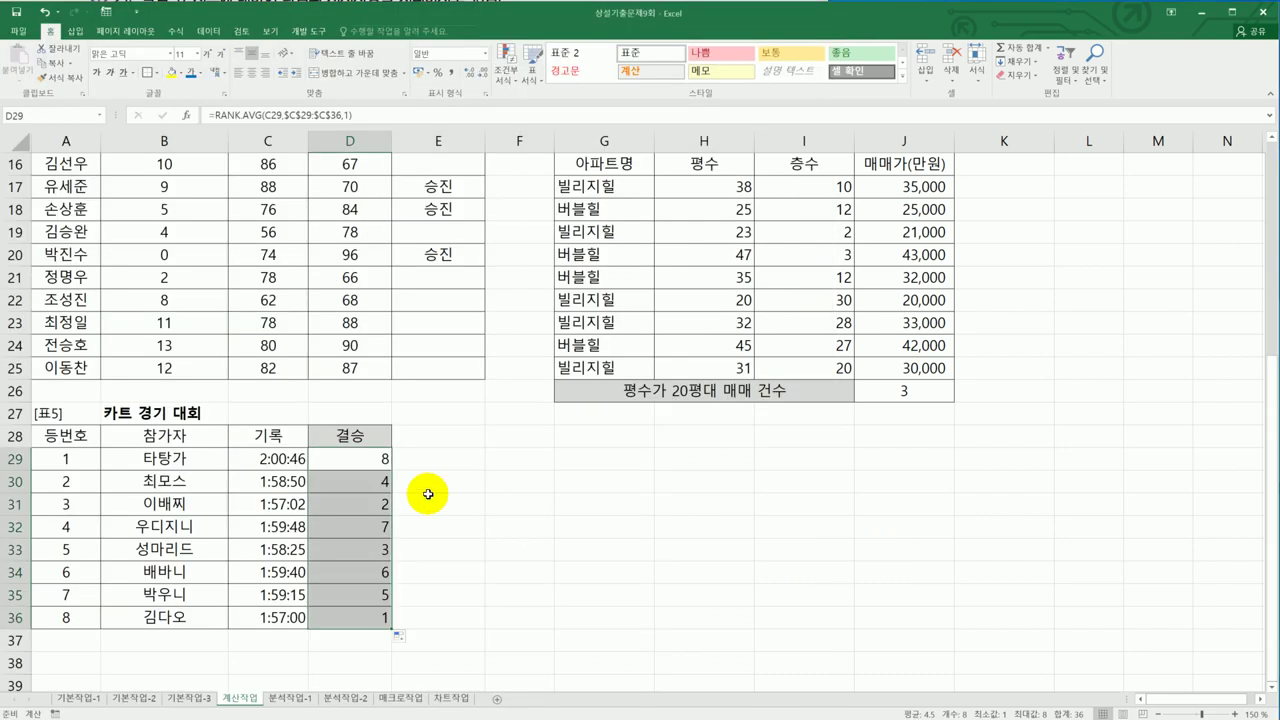
# Wrap the ranking formula in D29 in an IF, making =IF(RANK.AVG(C29,$C$29:$C$36,1)<=2,"결승진출","")
pyautogui.click(386, 467)
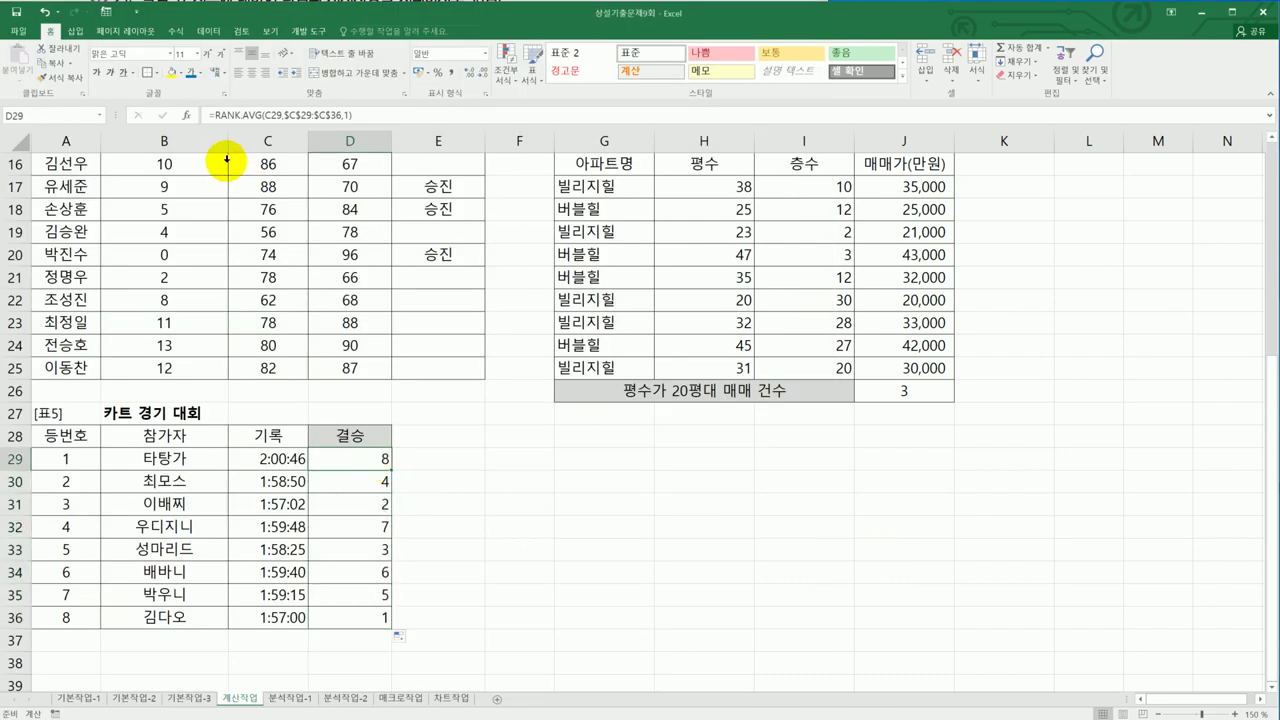
pyautogui.doubleClick(362, 459)
pyautogui.click(326, 461)
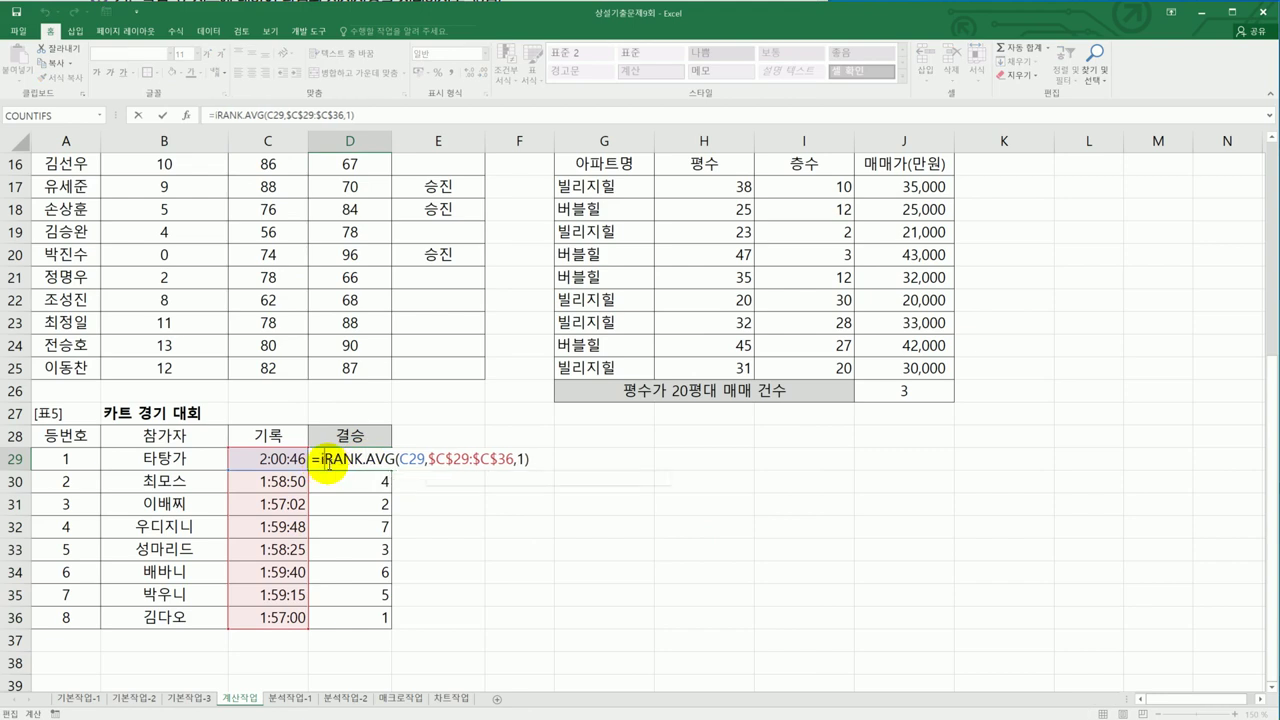
pyautogui.write('if(')
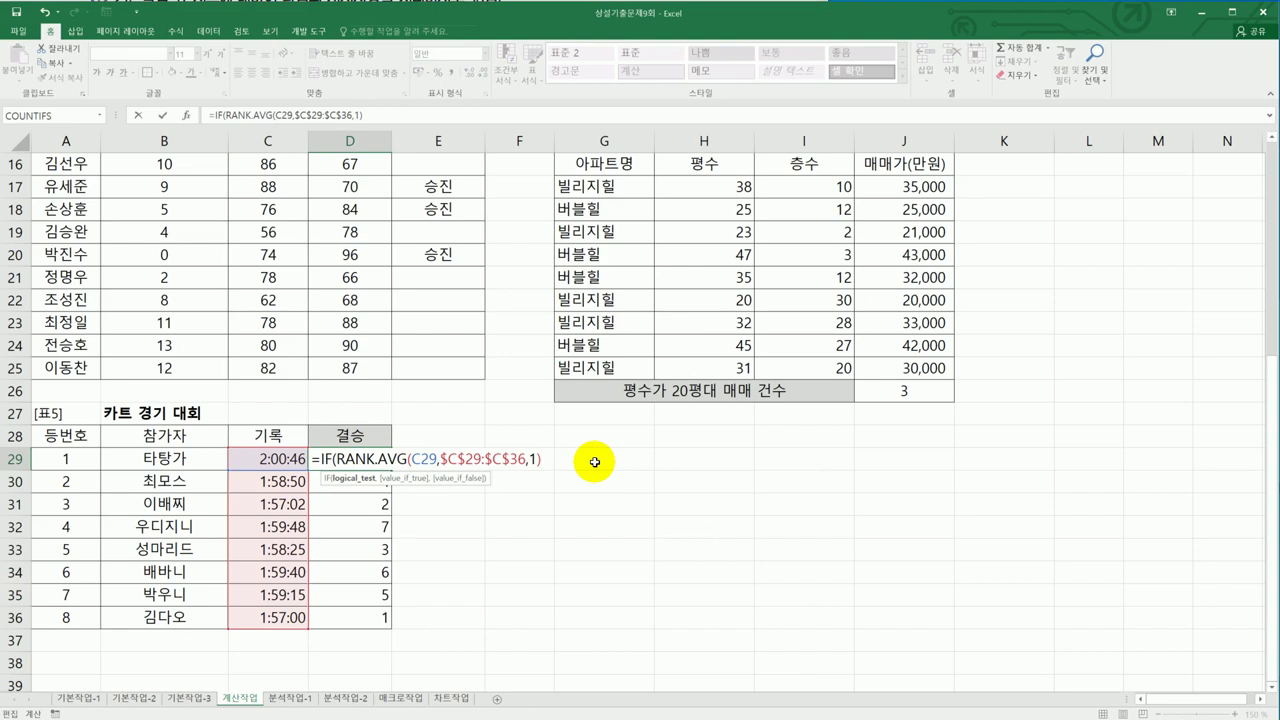
pyautogui.write('=2,')
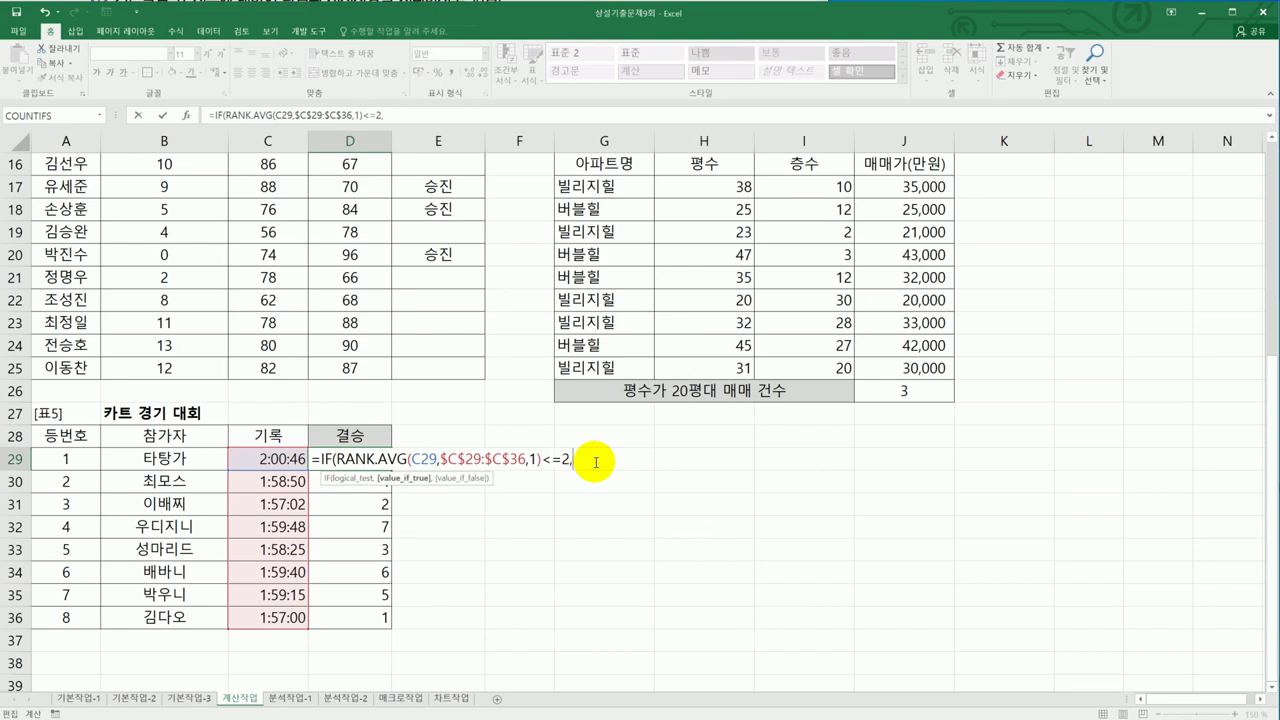
pyautogui.write('"결승진출')
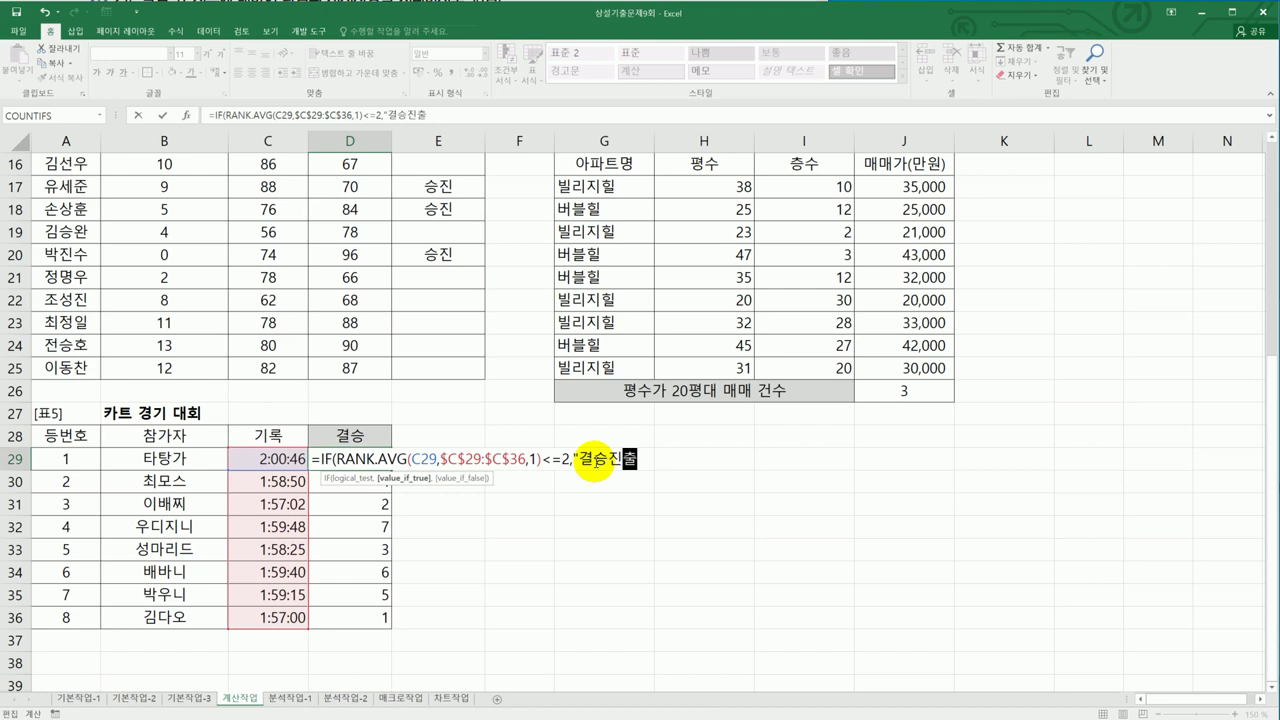
pyautogui.write('",""')
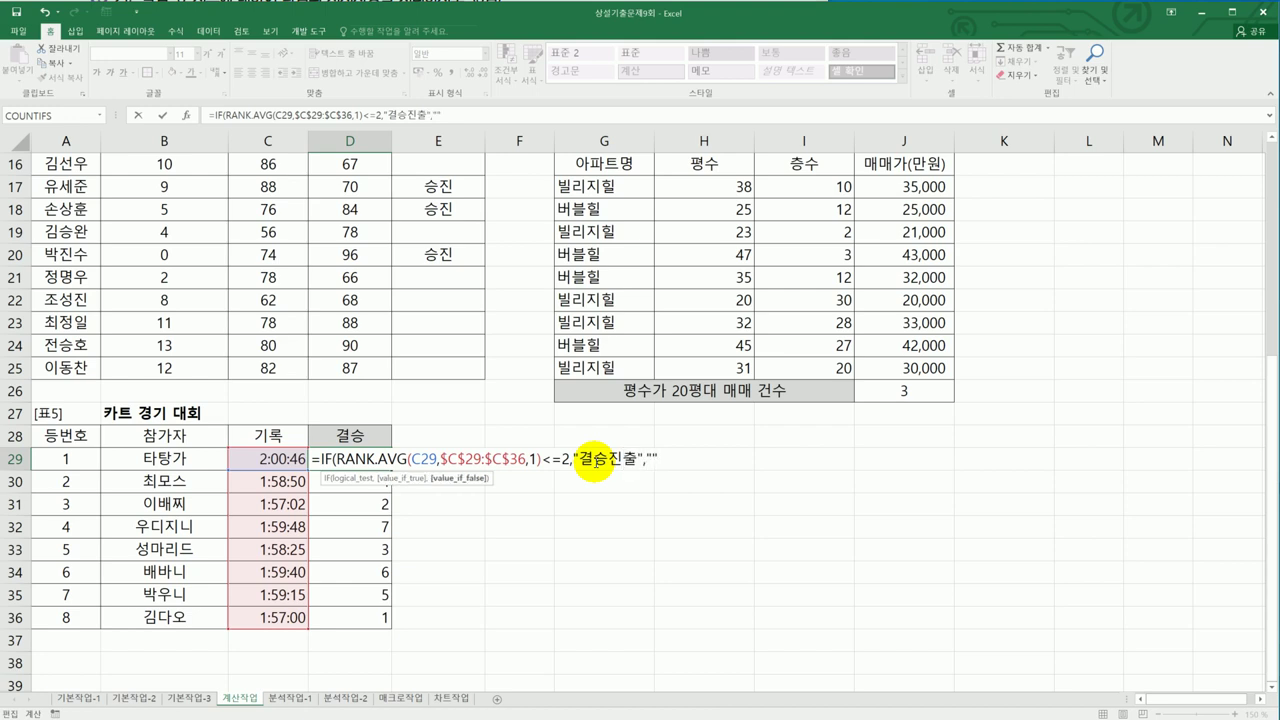
pyautogui.write(')')
pyautogui.press('Return')
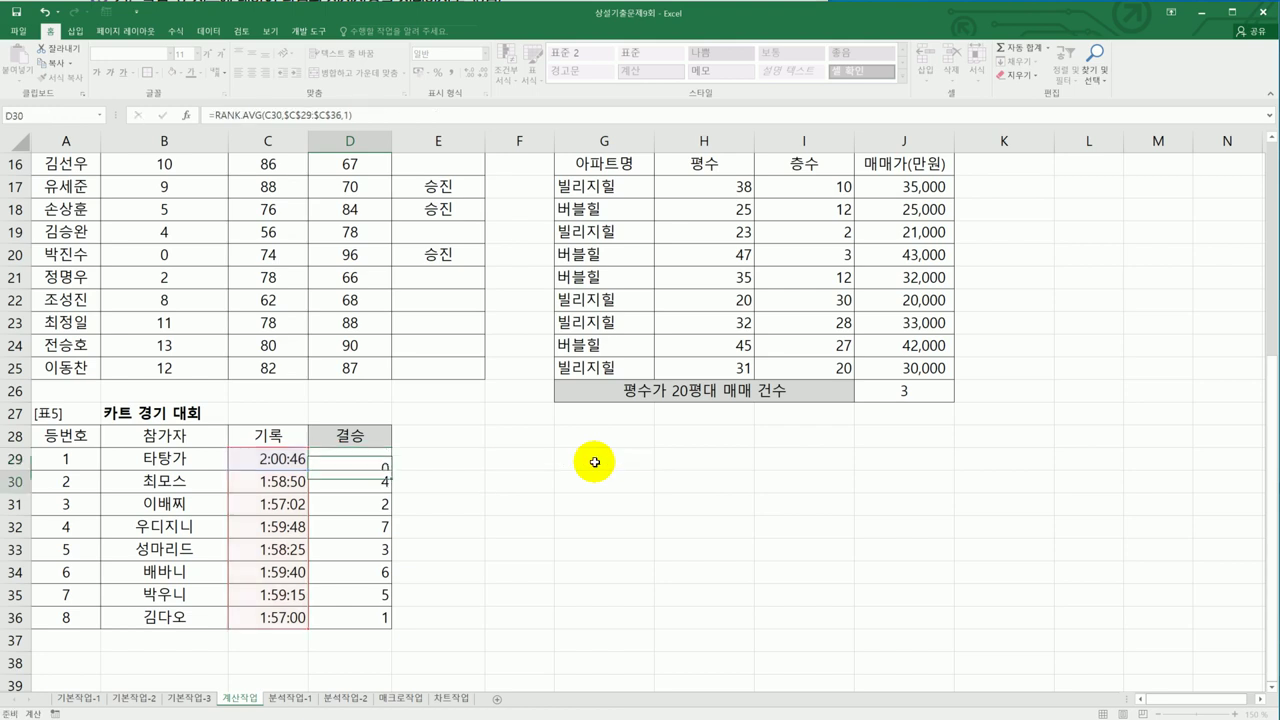
# Fill the IF formula of the 결승 column from D29 down to D36
pyautogui.click(391, 456)
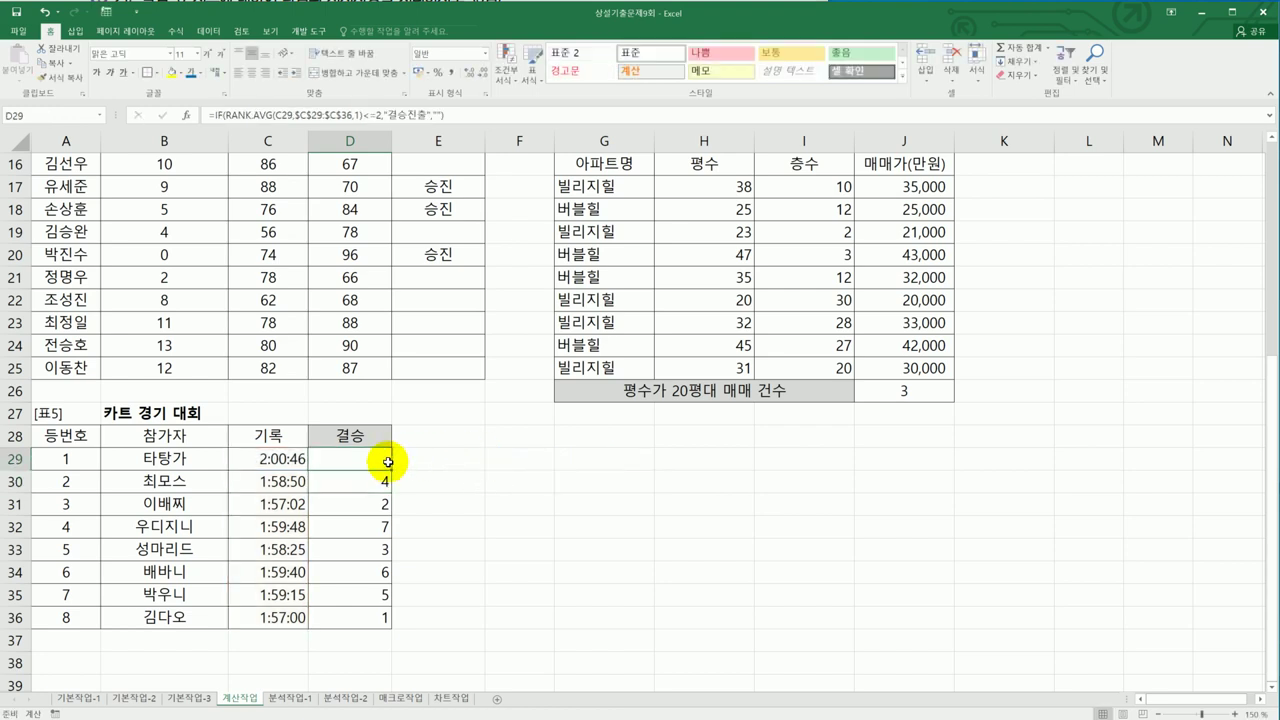
pyautogui.moveTo(391, 469); pyautogui.dragTo(395, 621)
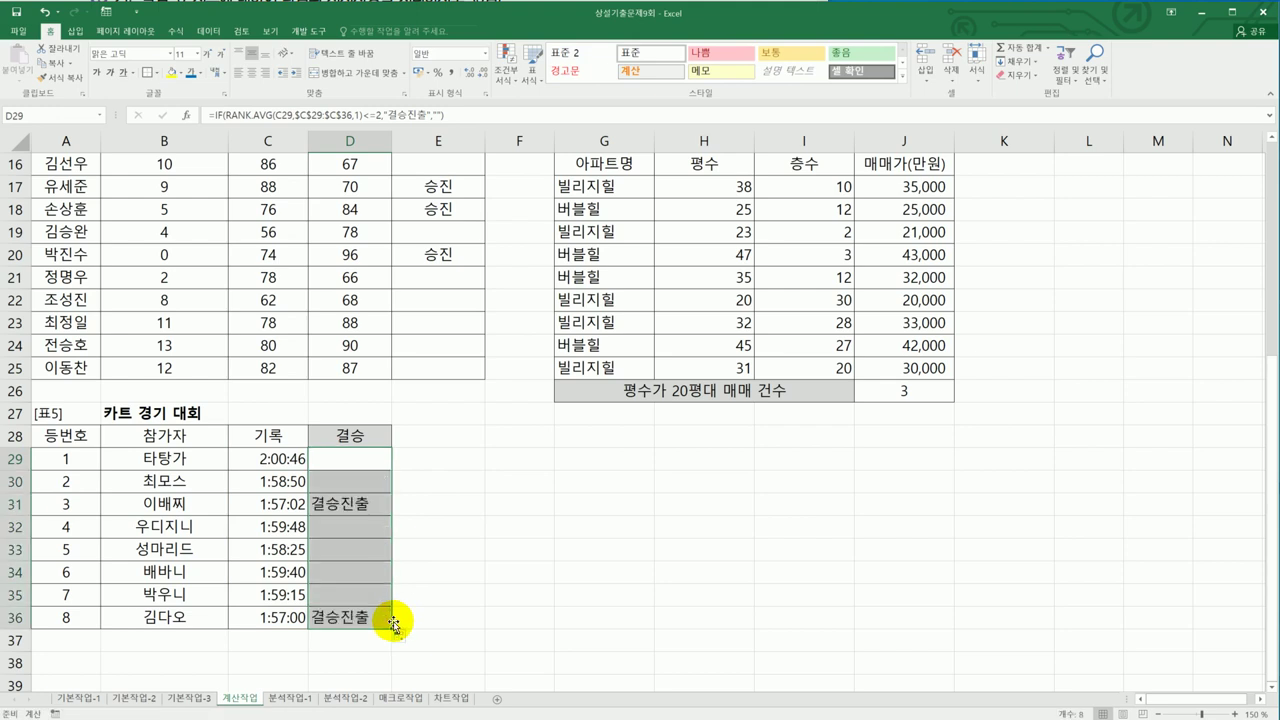
pyautogui.click(448, 625)
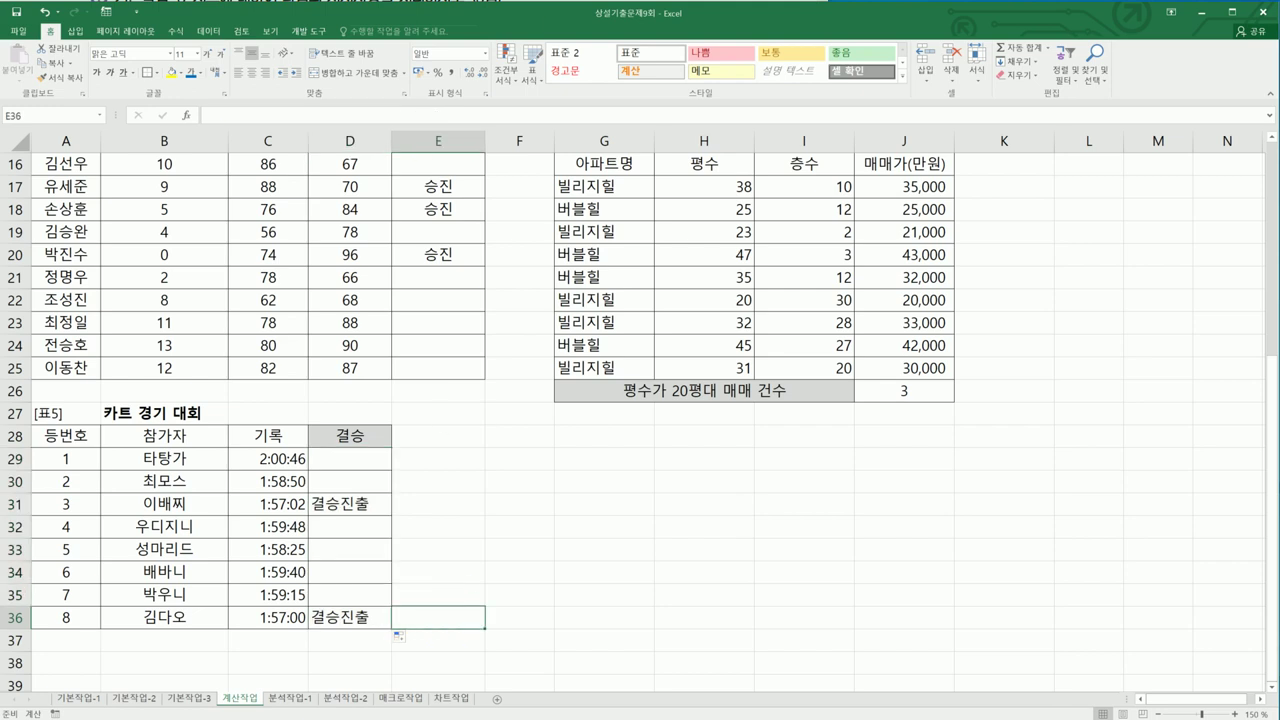
# Read the 분석작업 tasks in the exam document and start a pivot table from A3:E22 on the 분석작업-1 sheet
pyautogui.hotkey('alt', 'Tab')
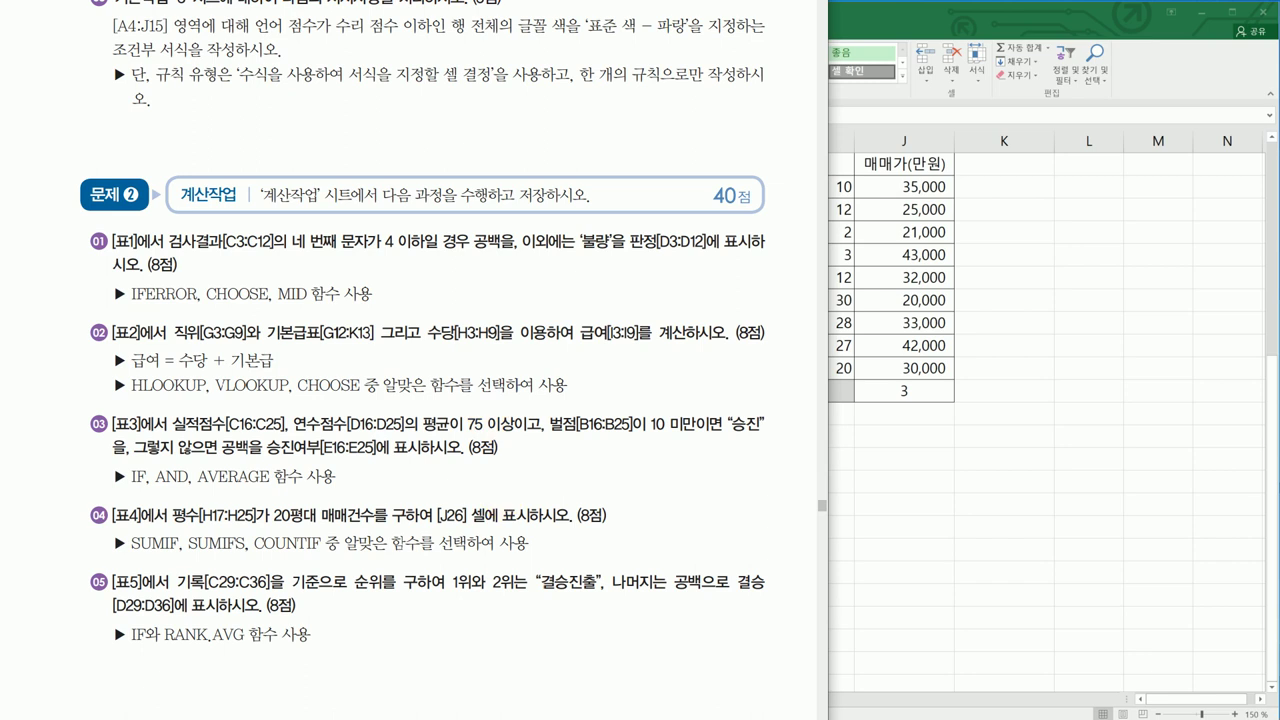
pyautogui.click(27, 489)
pyautogui.scroll(-10, 27, 489)
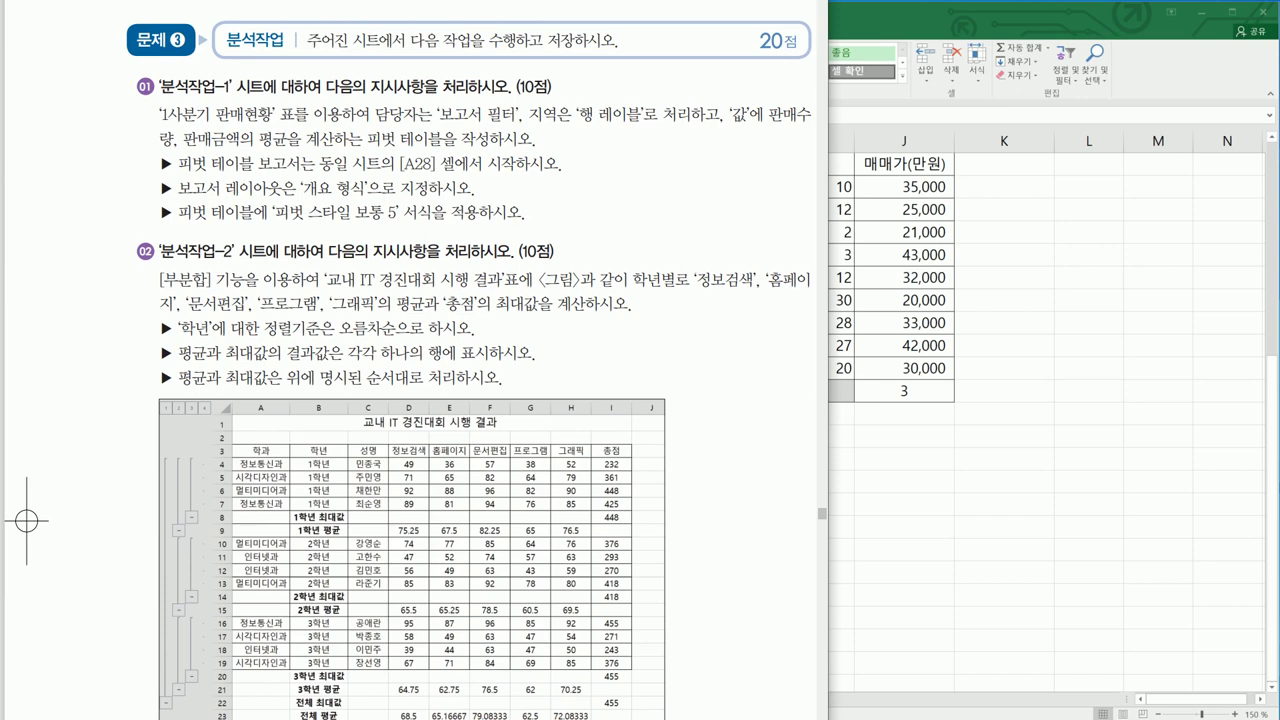
pyautogui.hscroll(3, 27, 521)
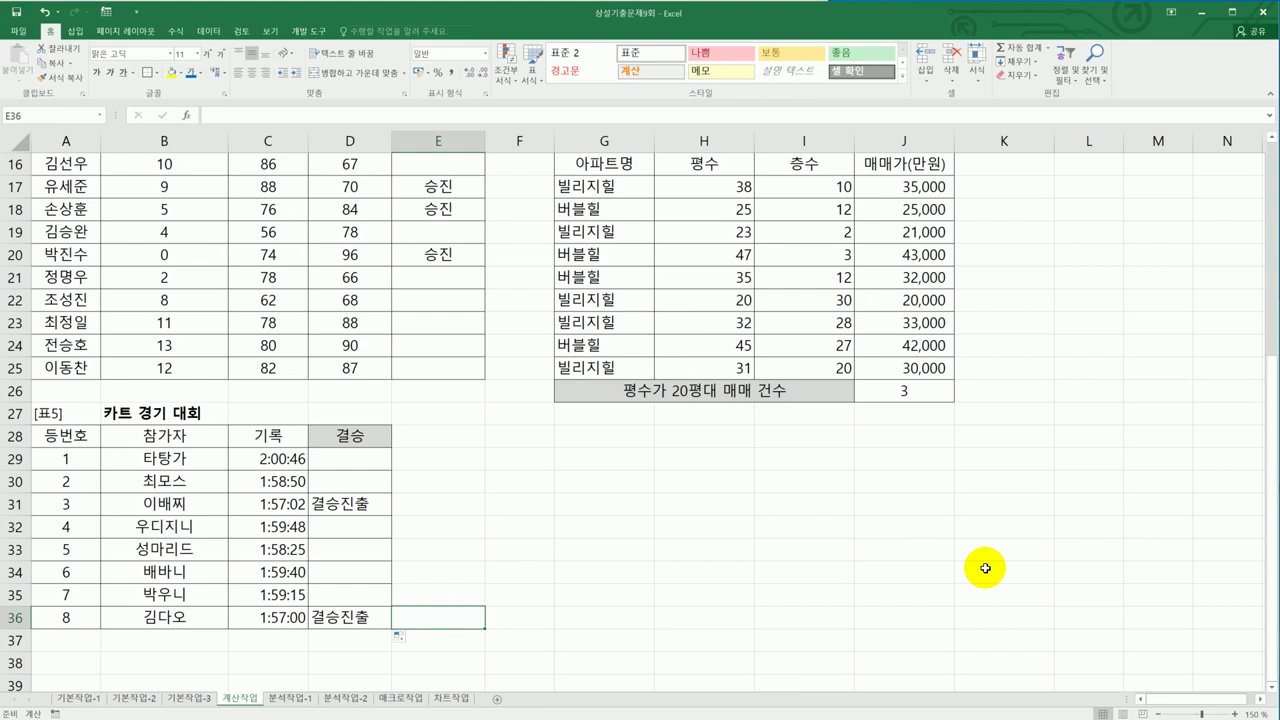
pyautogui.click(292, 697)
pyautogui.moveTo(62, 210); pyautogui.dragTo(398, 638)
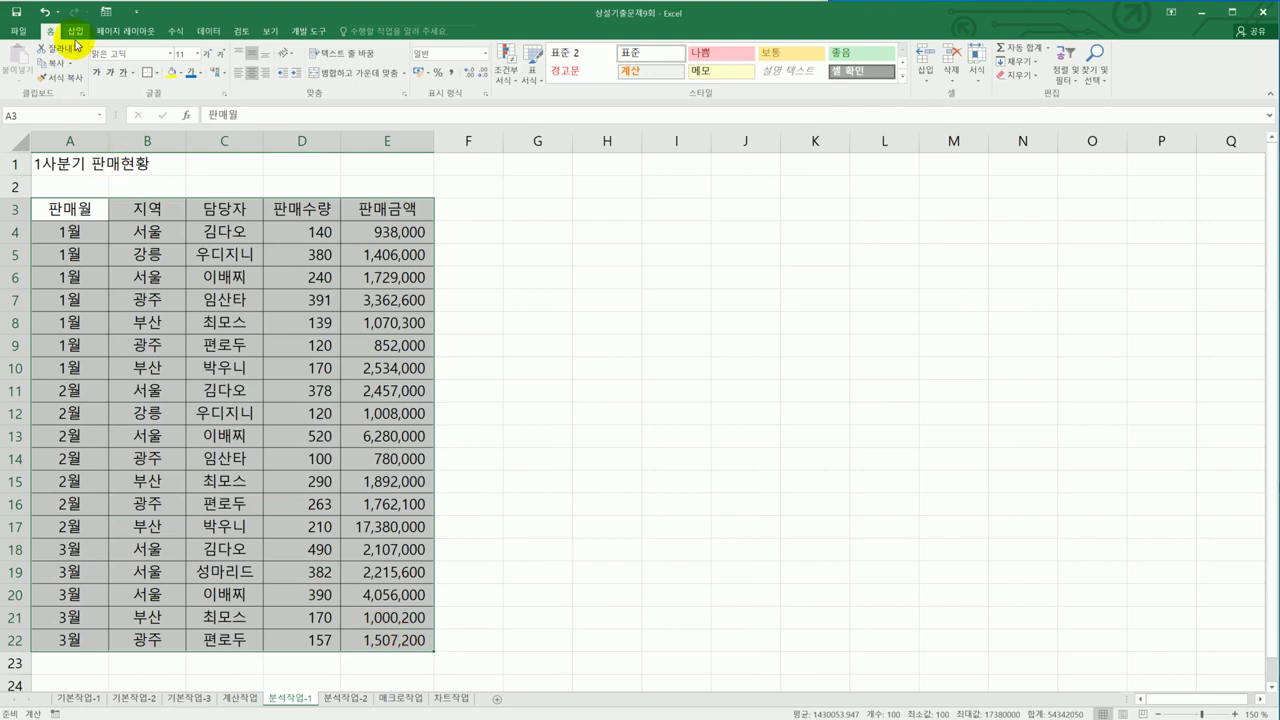
pyautogui.click(76, 34)
pyautogui.click(14, 58)
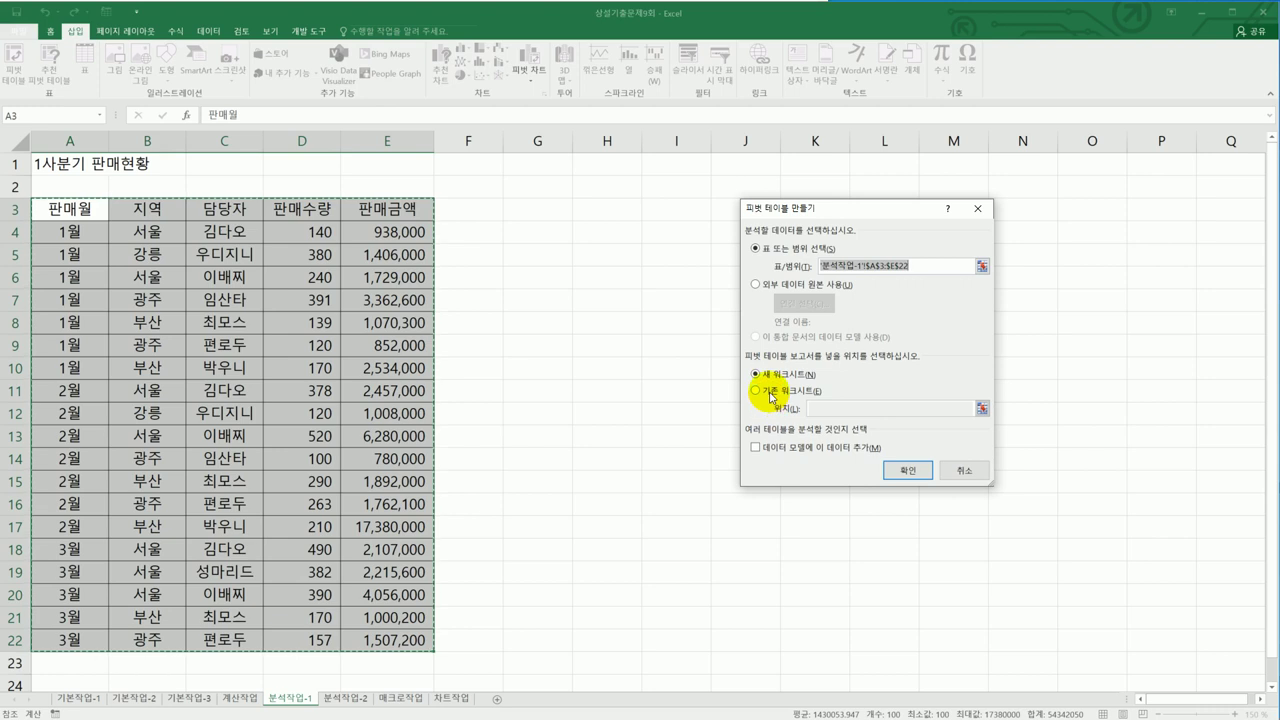
# Create the pivot table in the existing worksheet, starting at cell A28 of 분석작업-1
pyautogui.click(757, 391)
pyautogui.click(815, 408)
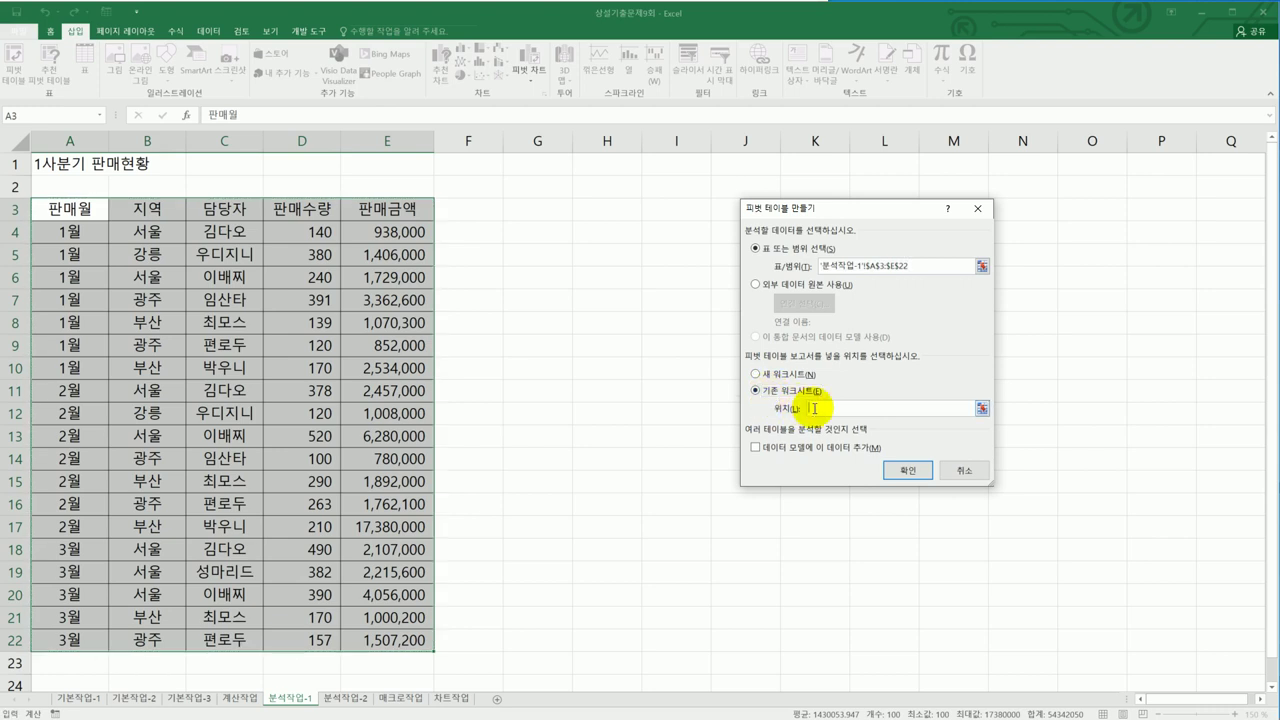
pyautogui.scroll(-2, 415, 372)
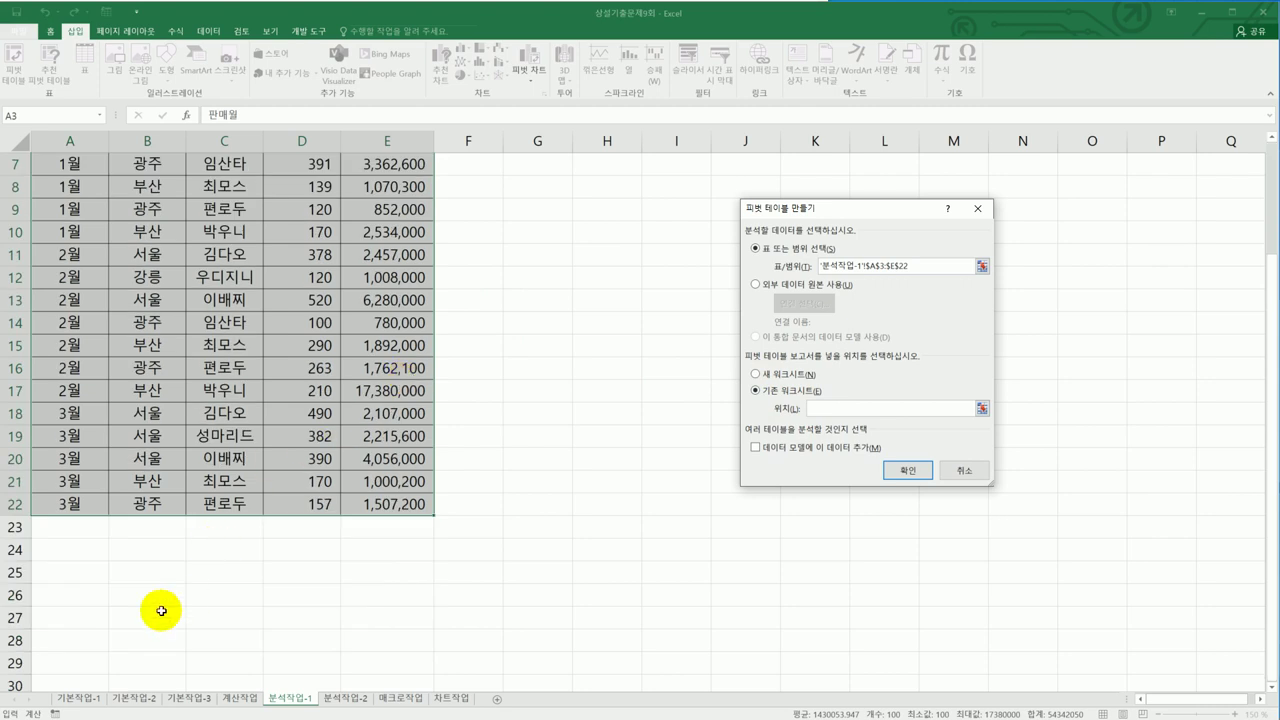
pyautogui.click(75, 638)
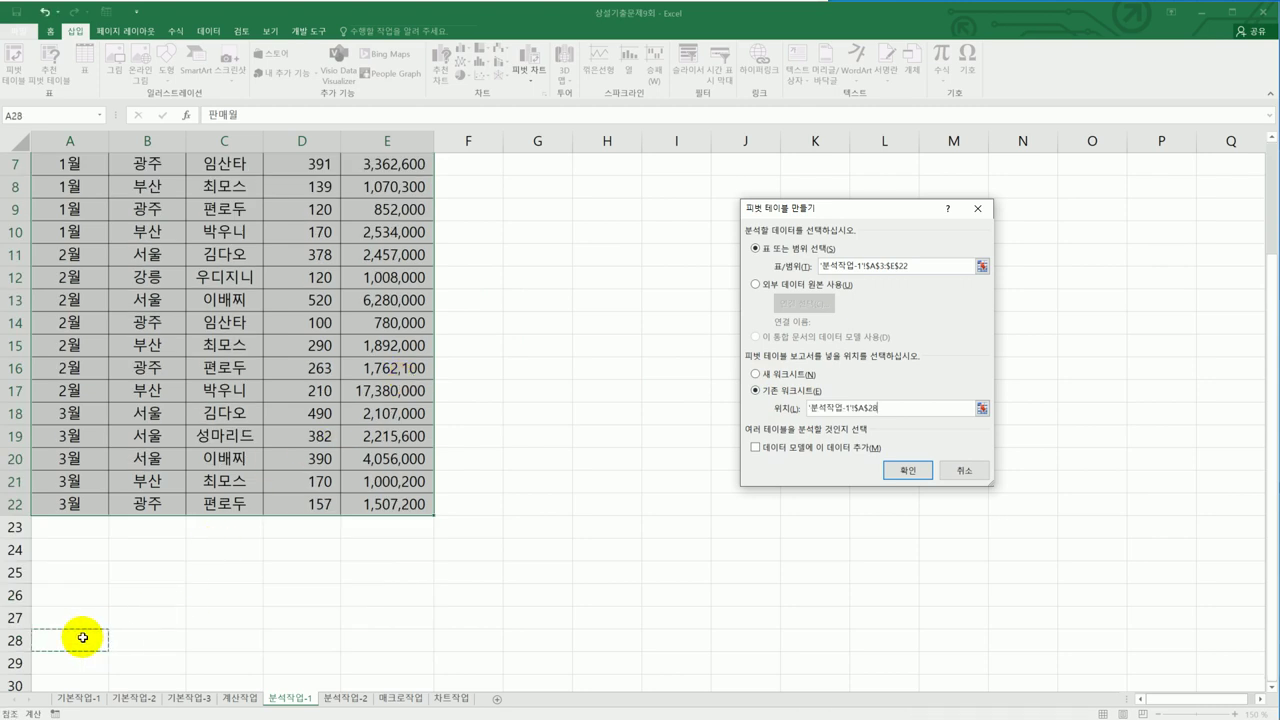
pyautogui.click(894, 470)
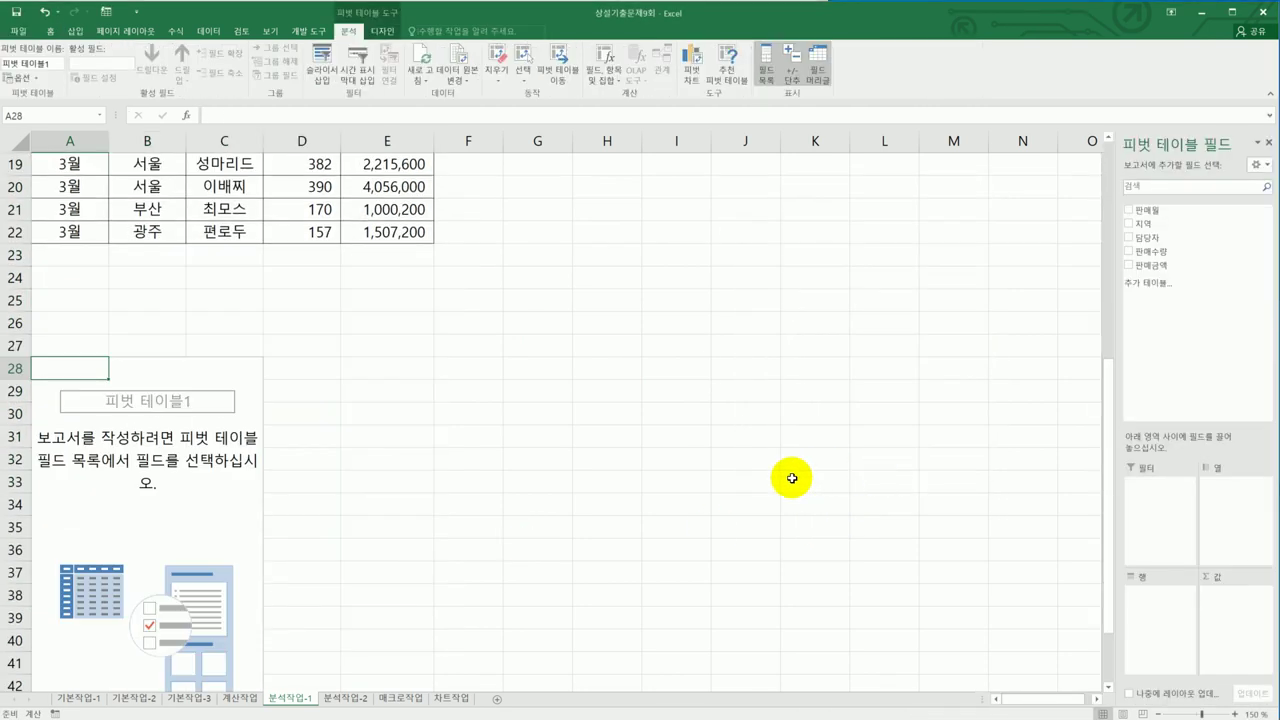
# Widen the pivot table field pane and add the 담당자 field as the report filter
pyautogui.scroll(-2, 792, 478)
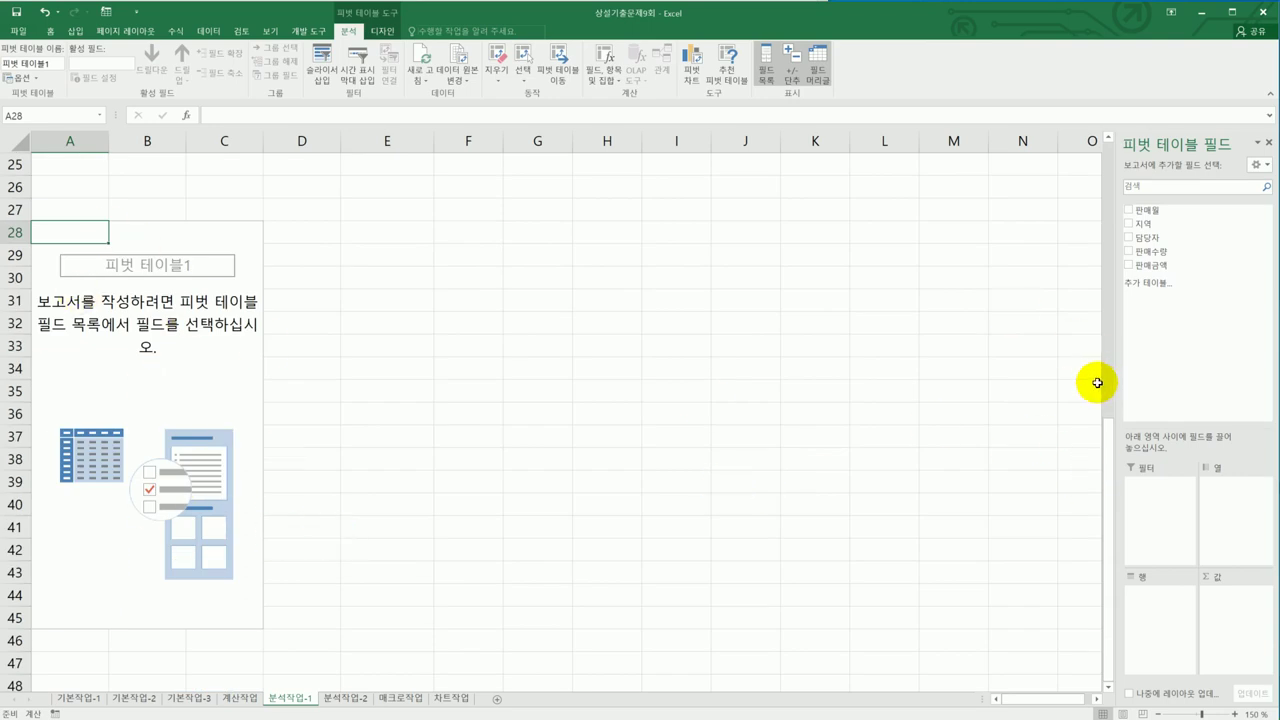
pyautogui.moveTo(1115, 386); pyautogui.dragTo(1020, 386)
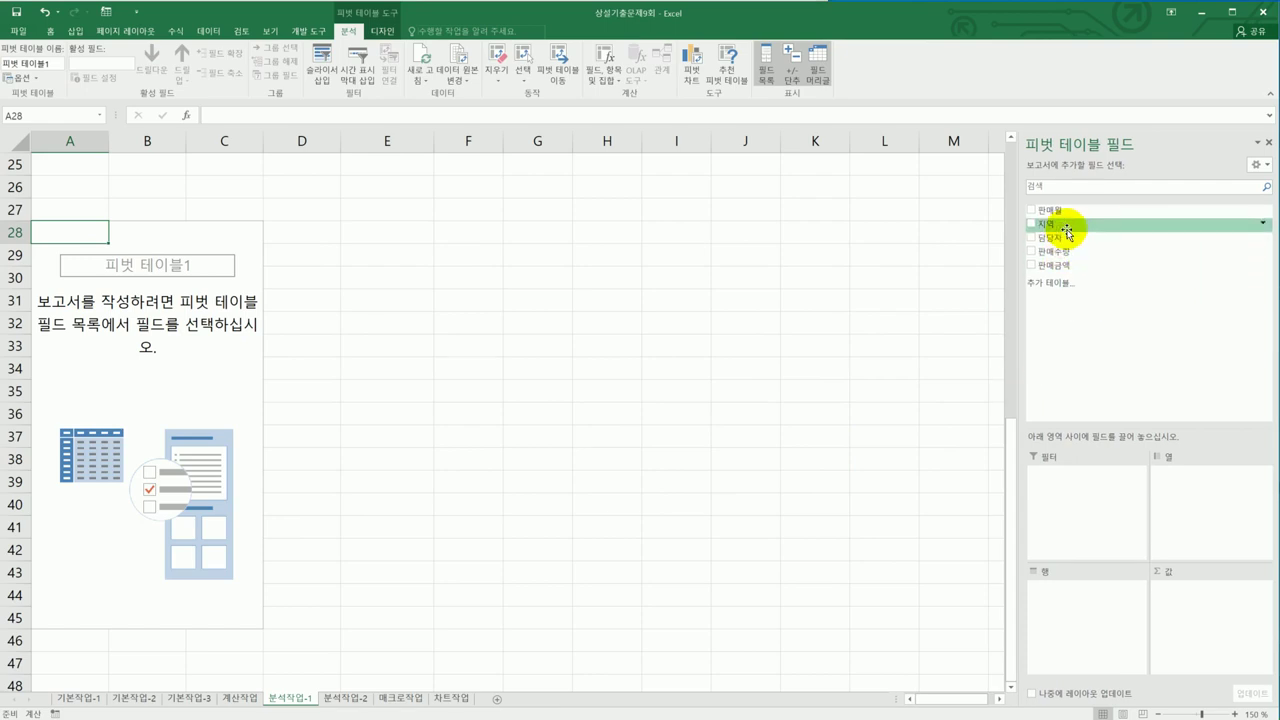
pyautogui.moveTo(1063, 239); pyautogui.dragTo(1103, 513)
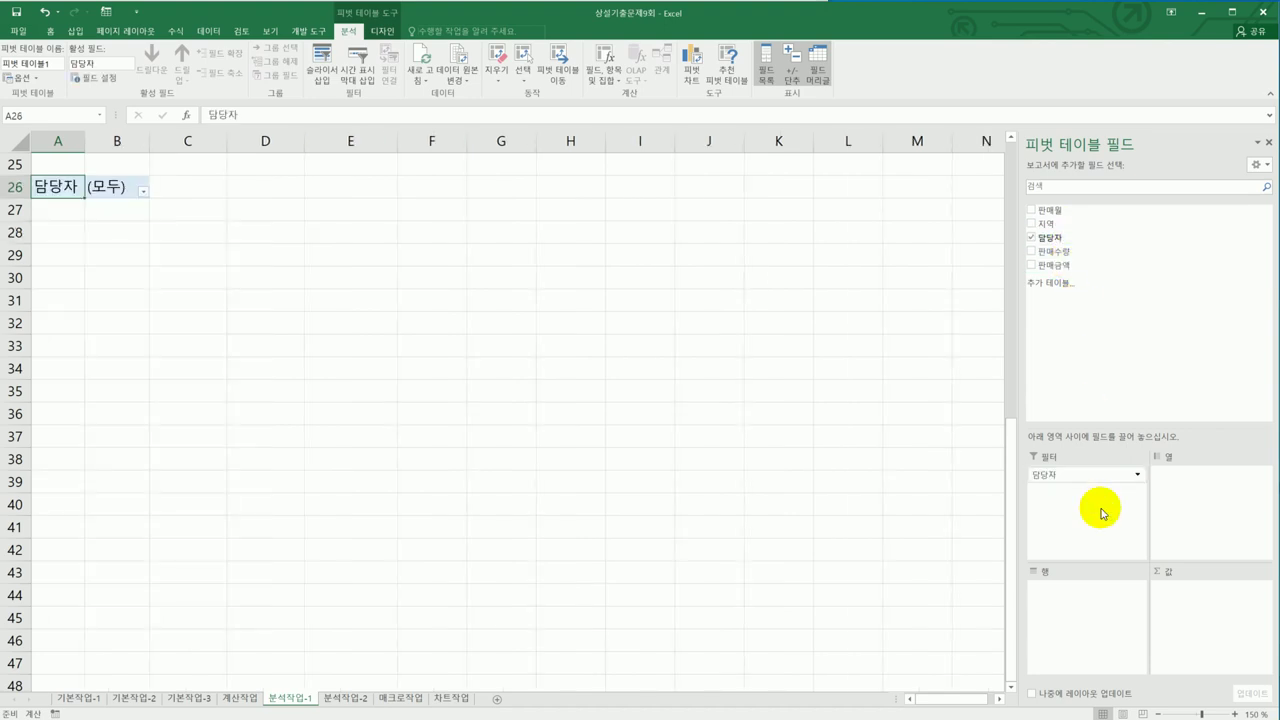
# Add 지역 to the pivot table's rows, and 판매수량 and 판매금액 to its values
pyautogui.moveTo(1068, 226); pyautogui.dragTo(1086, 609)
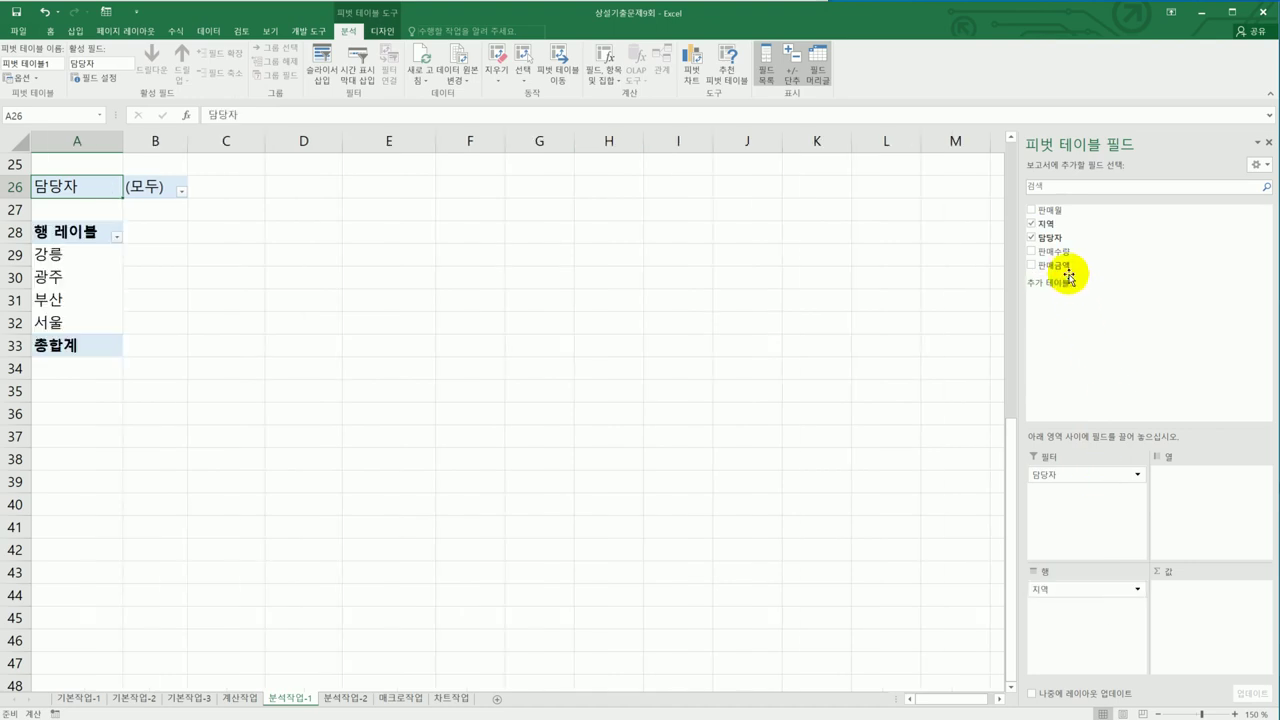
pyautogui.moveTo(1062, 252); pyautogui.dragTo(1190, 597)
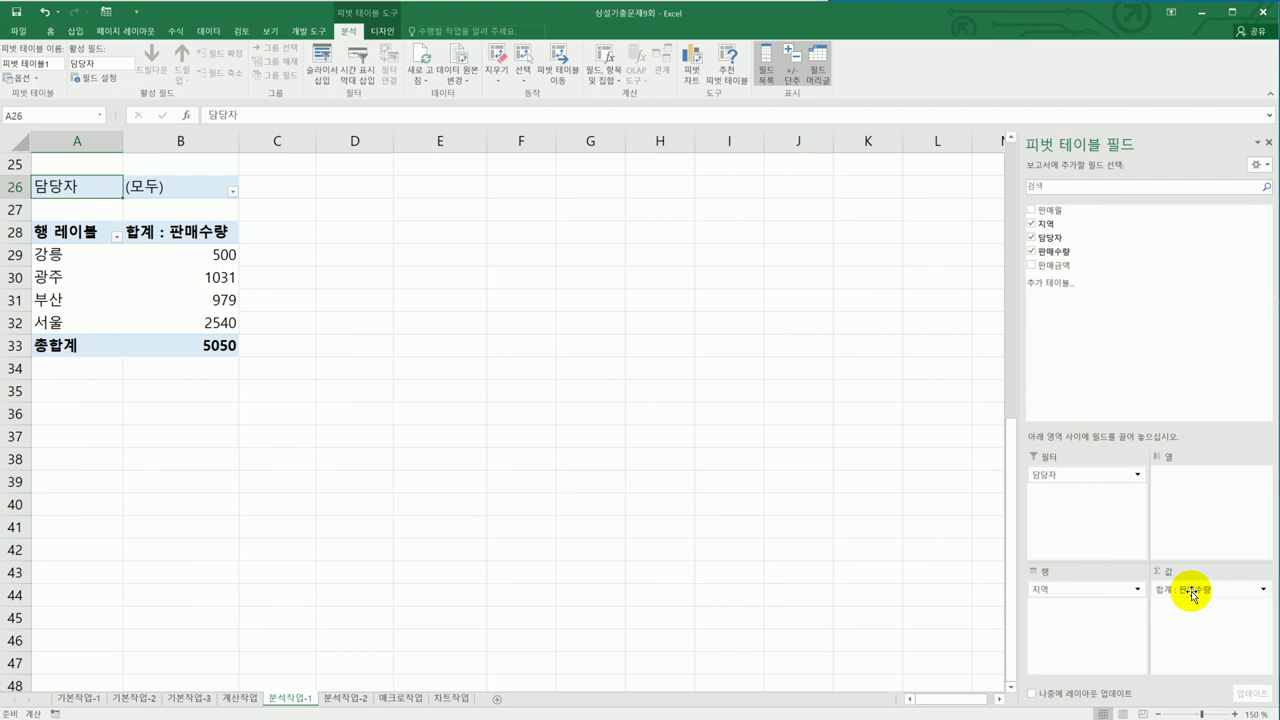
pyautogui.moveTo(1080, 268); pyautogui.dragTo(1205, 655)
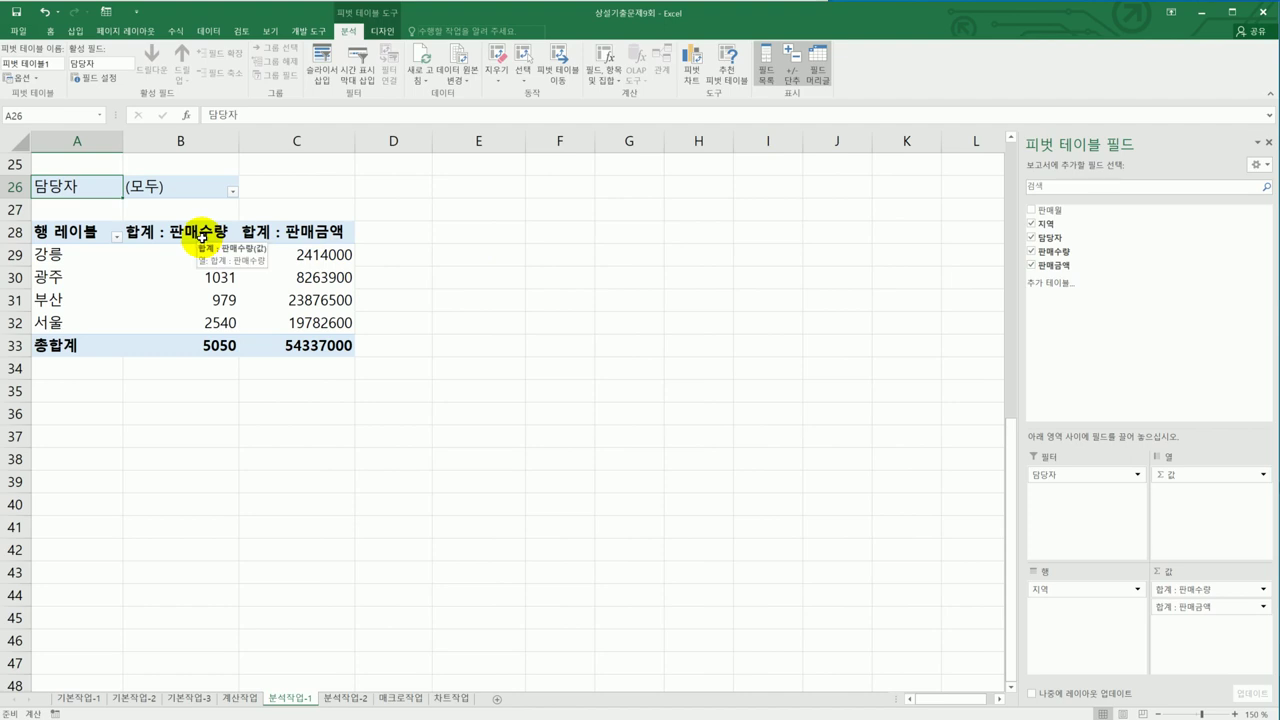
# Change the summary function of both 판매수량 and 판매금액 in the pivot table to 평균
pyautogui.click(201, 236)
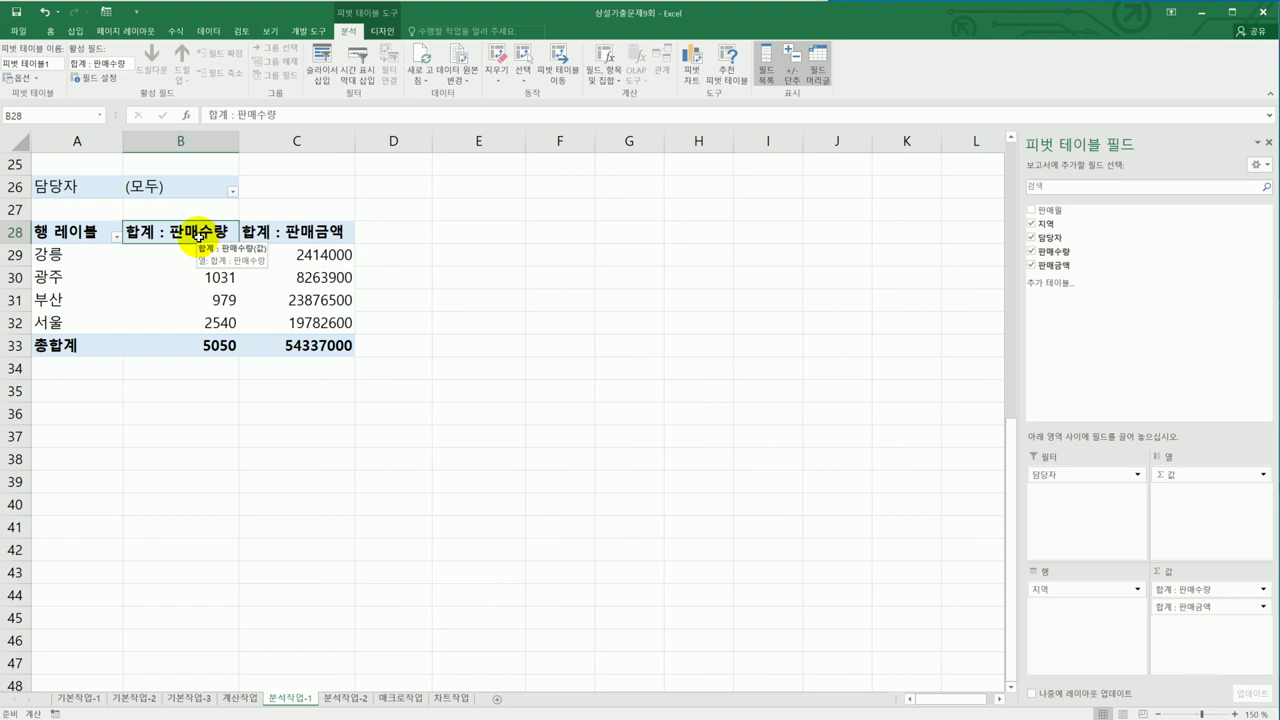
pyautogui.rightClick(199, 234)
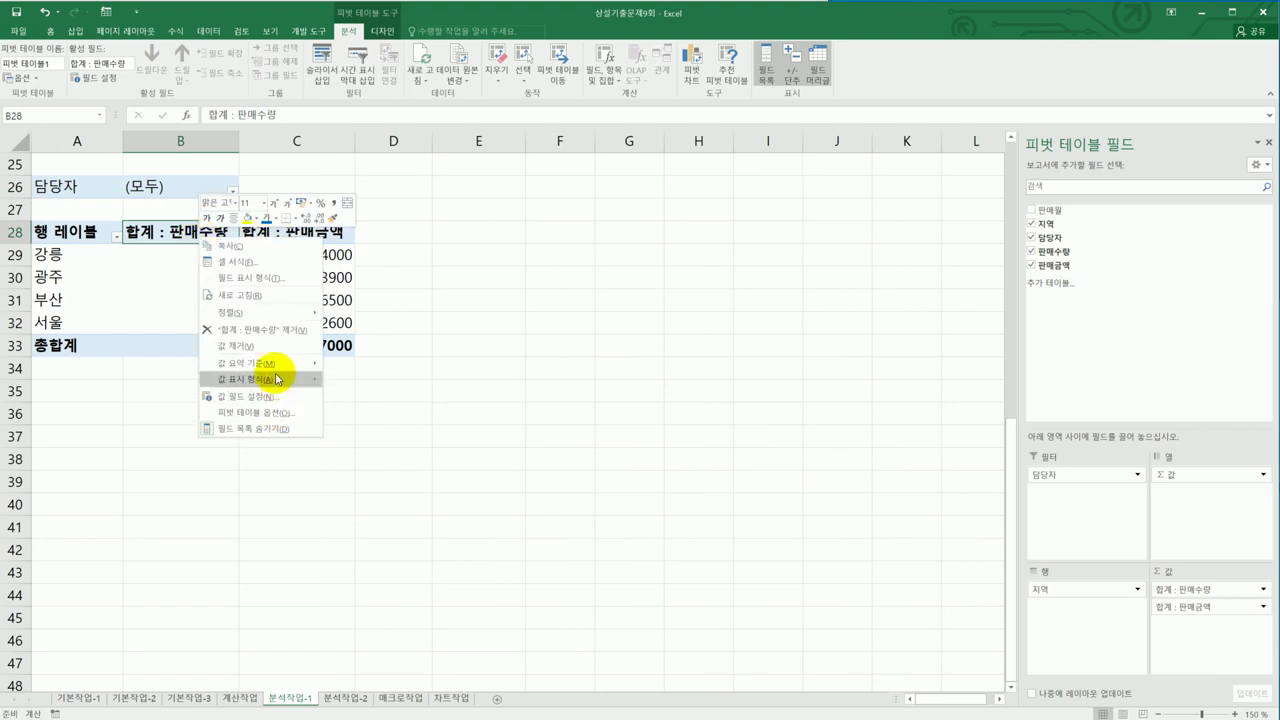
pyautogui.moveTo(280, 363)
pyautogui.click(392, 394)
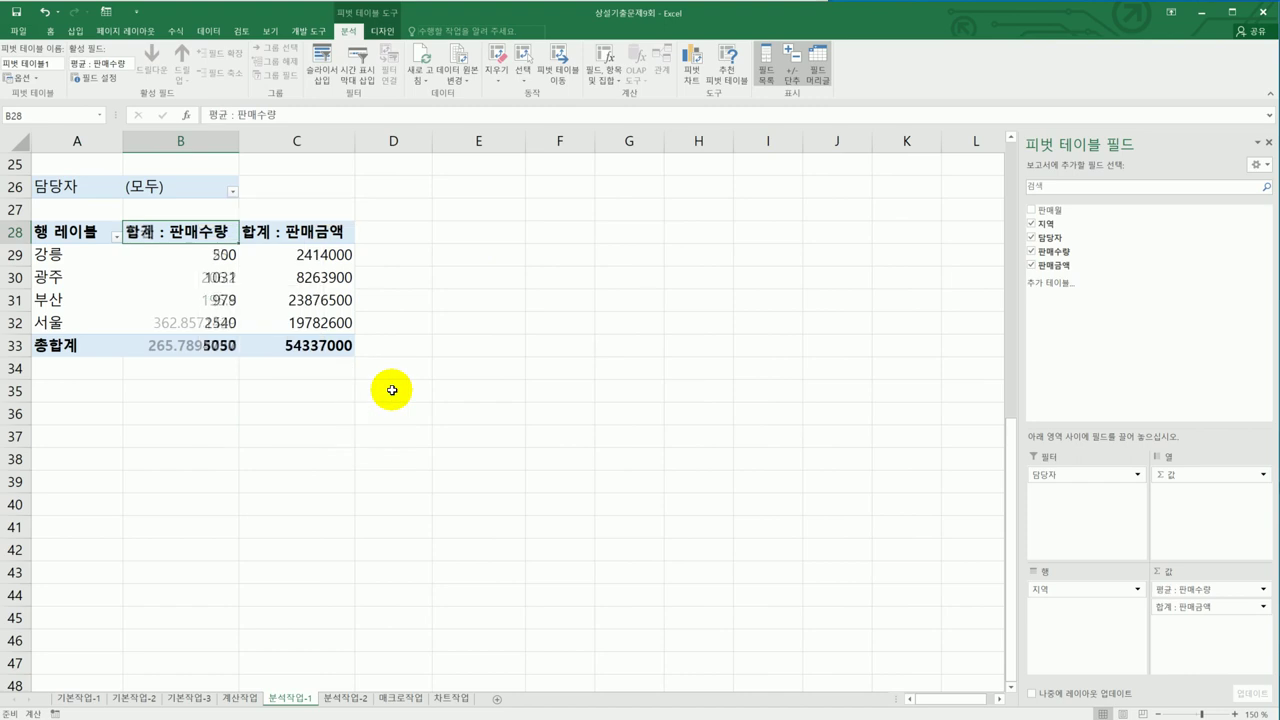
pyautogui.rightClick(316, 237)
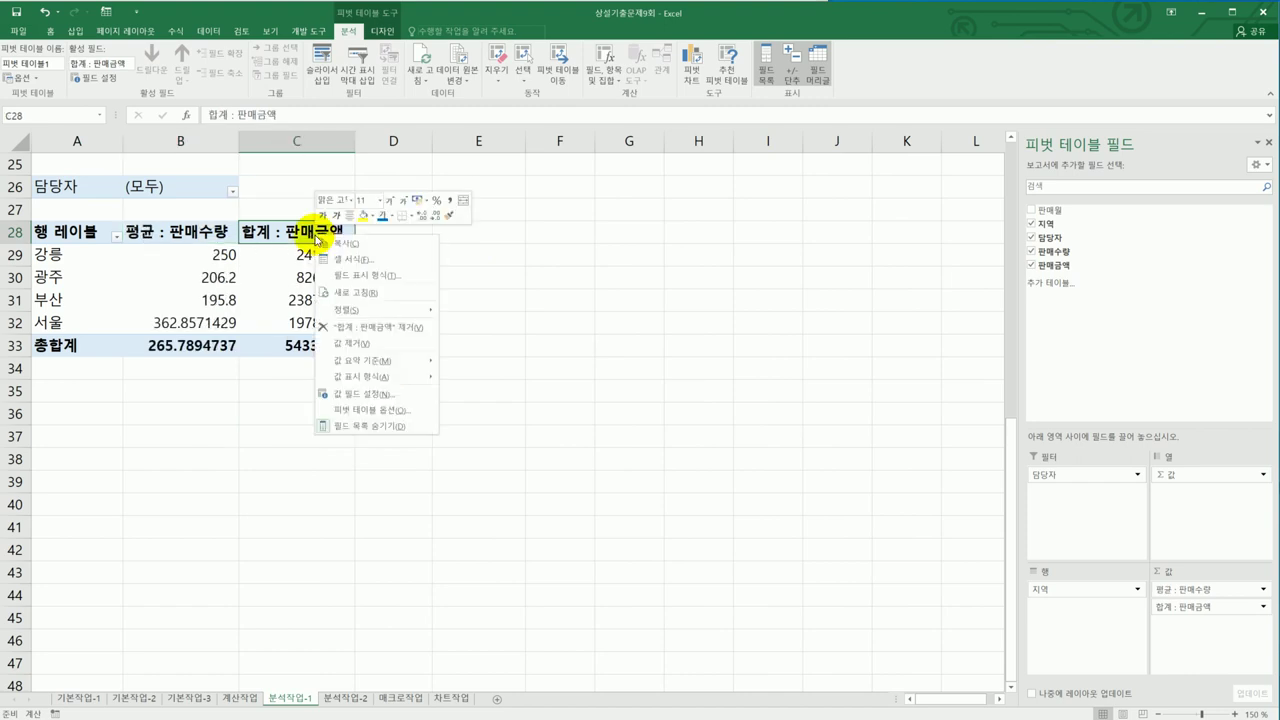
pyautogui.moveTo(418, 360)
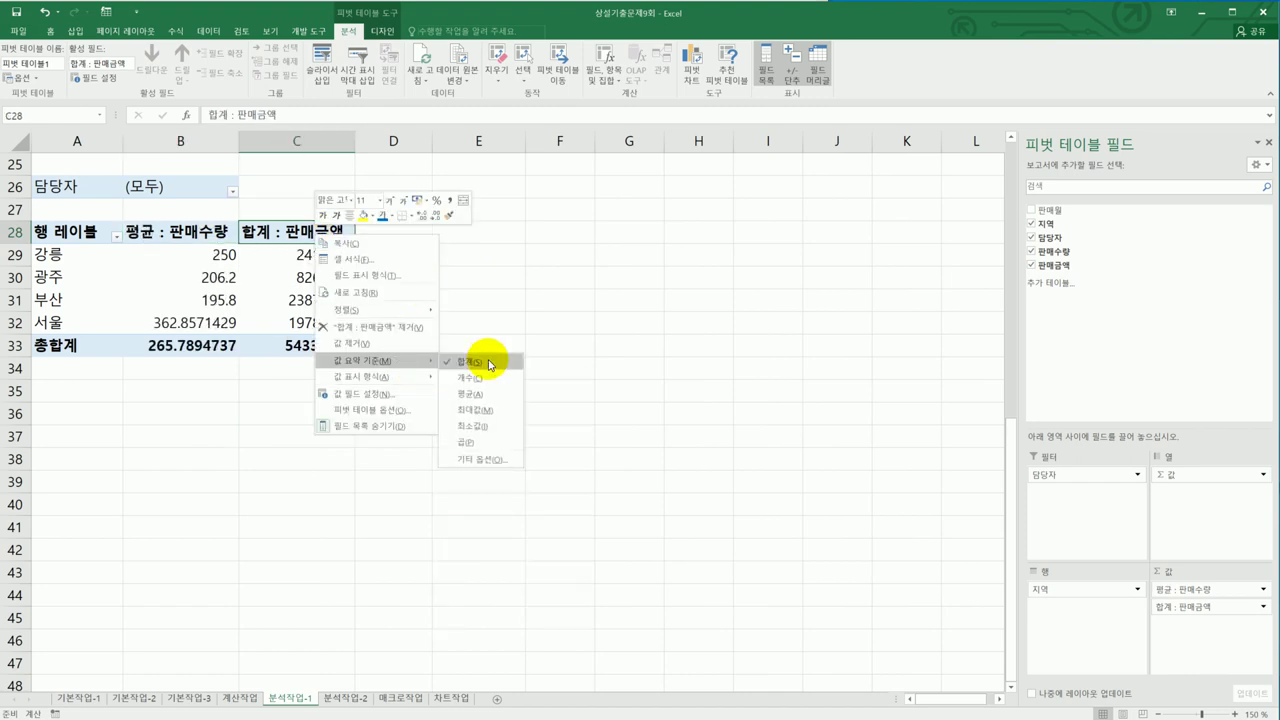
pyautogui.click(484, 398)
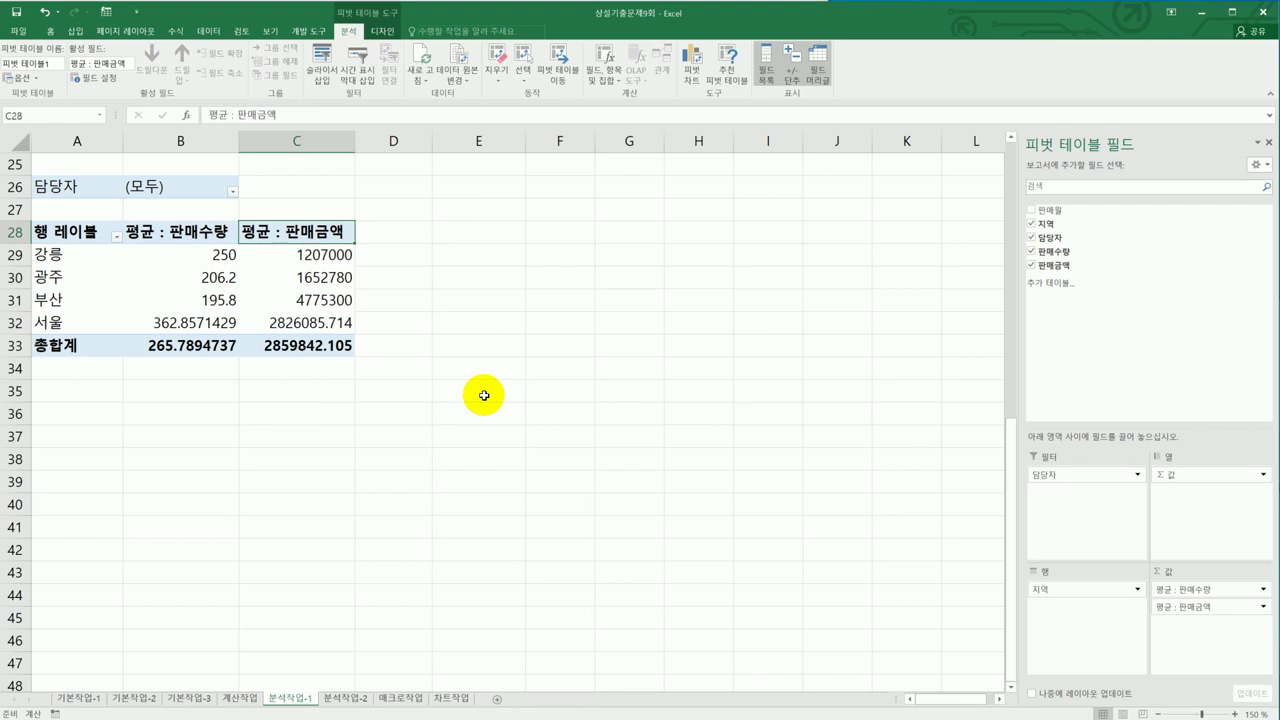
# Set the pivot table's report layout to outline form (개요 형식으로 표시)
pyautogui.click(380, 38)
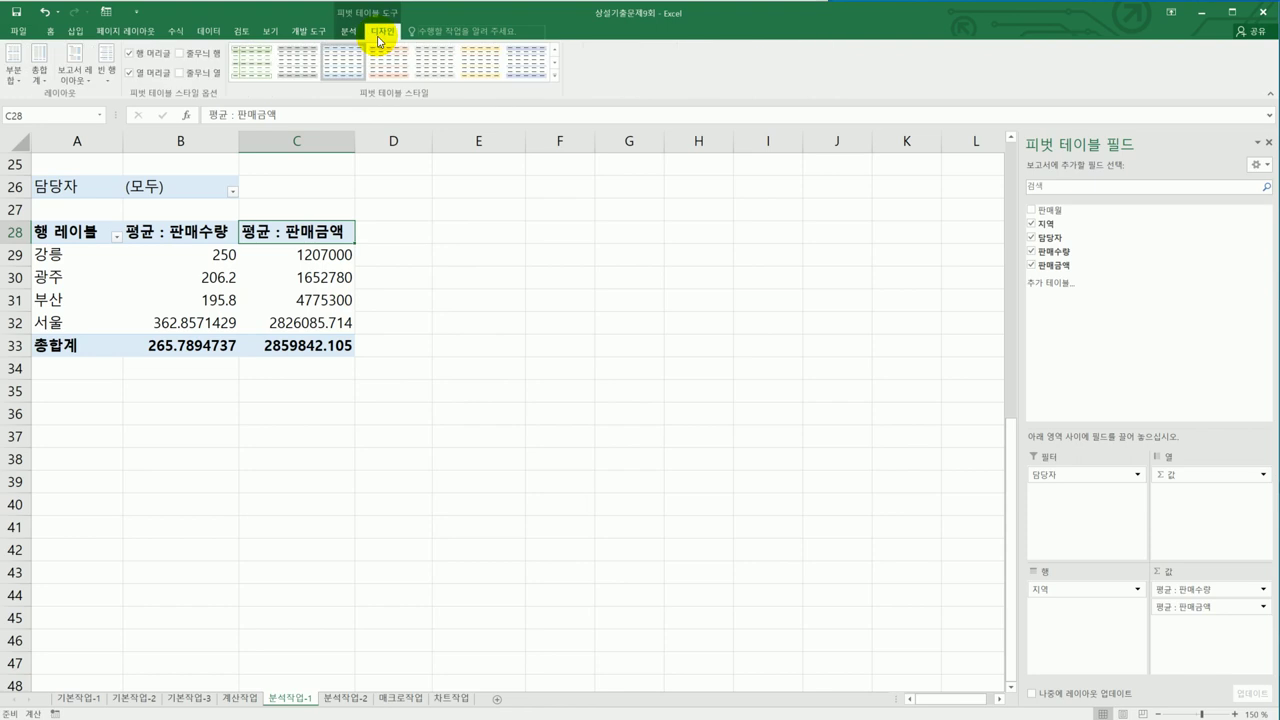
pyautogui.click(74, 80)
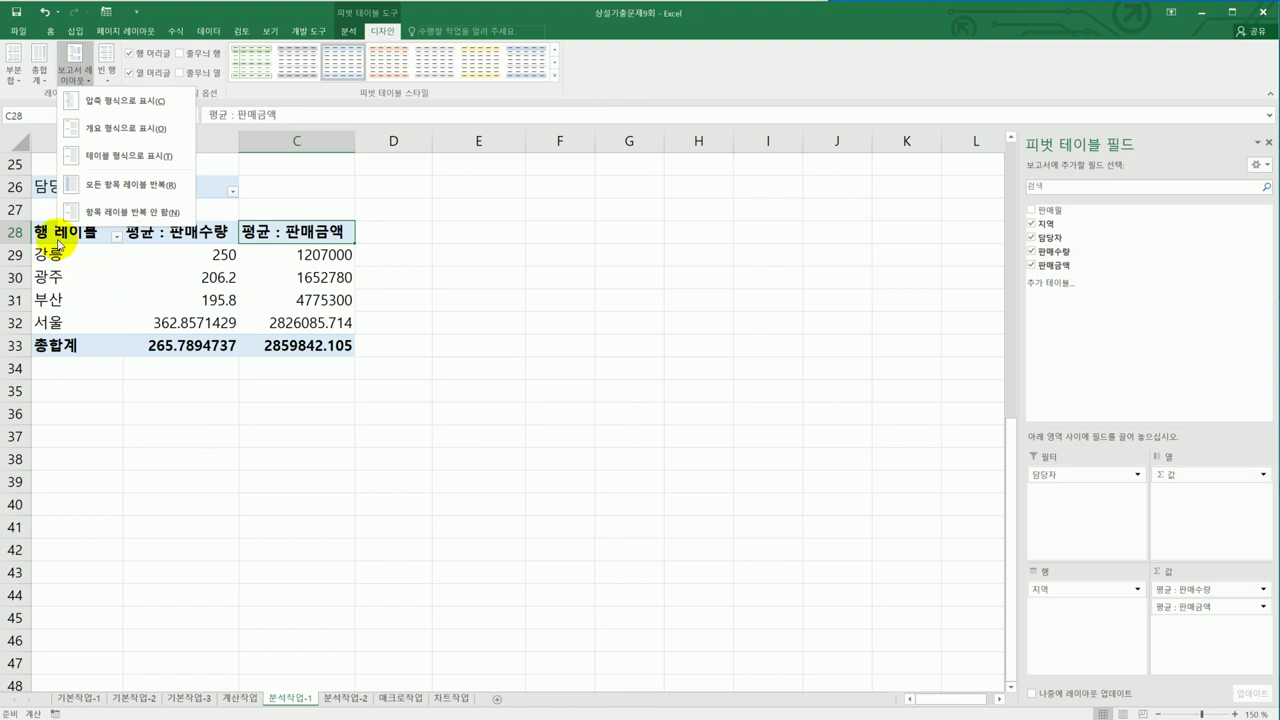
pyautogui.click(112, 128)
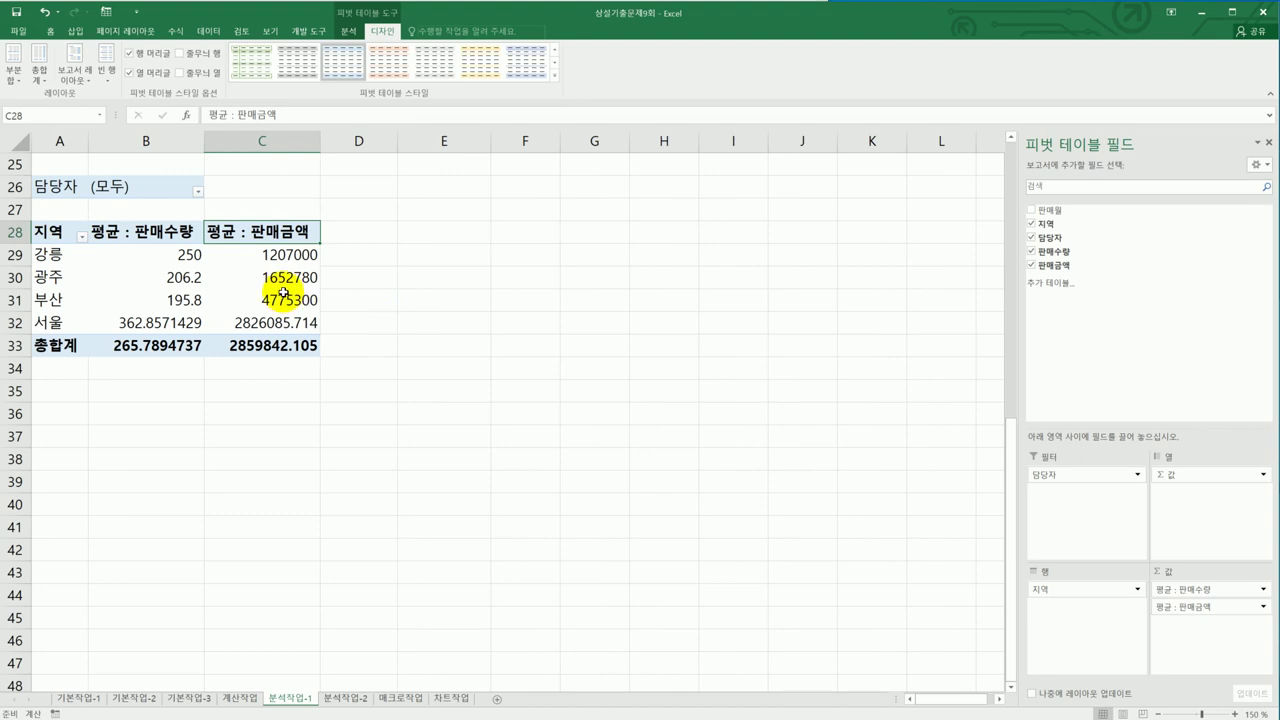
# Apply the 피벗 스타일 보통 5 style to the pivot table
pyautogui.click(553, 76)
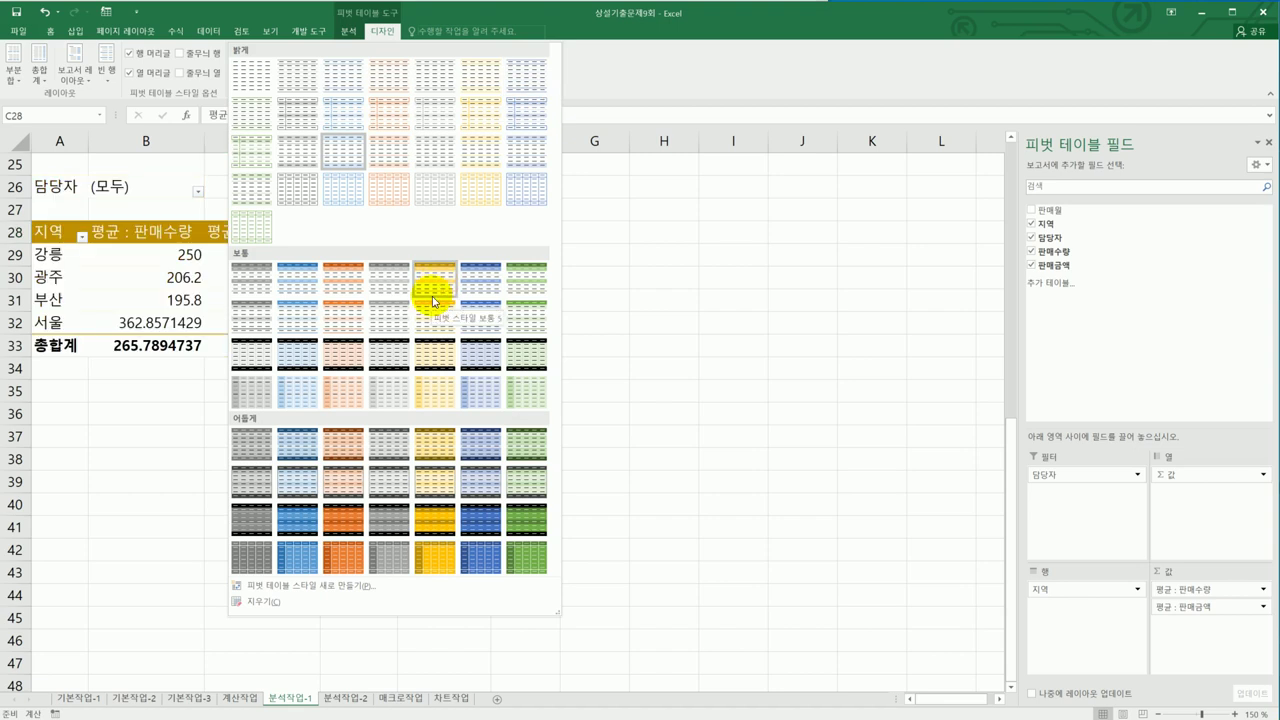
pyautogui.click(433, 301)
pyautogui.click(664, 408)
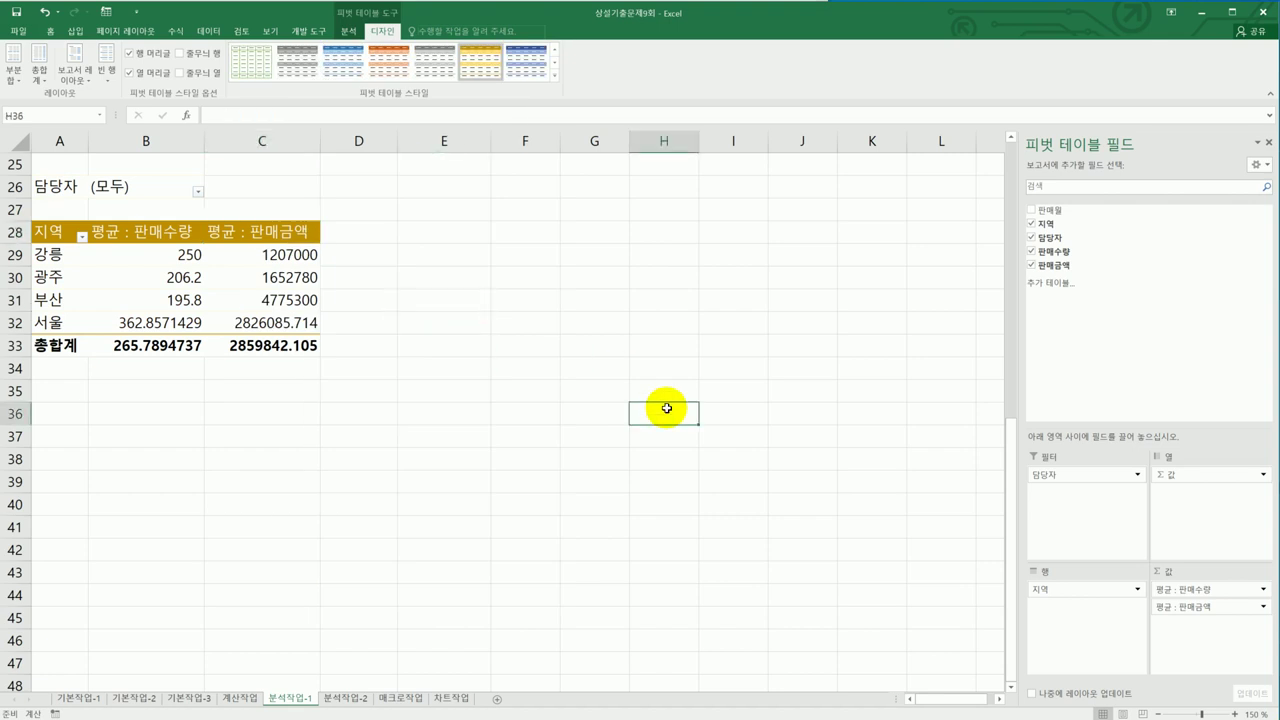
pyautogui.click(280, 298)
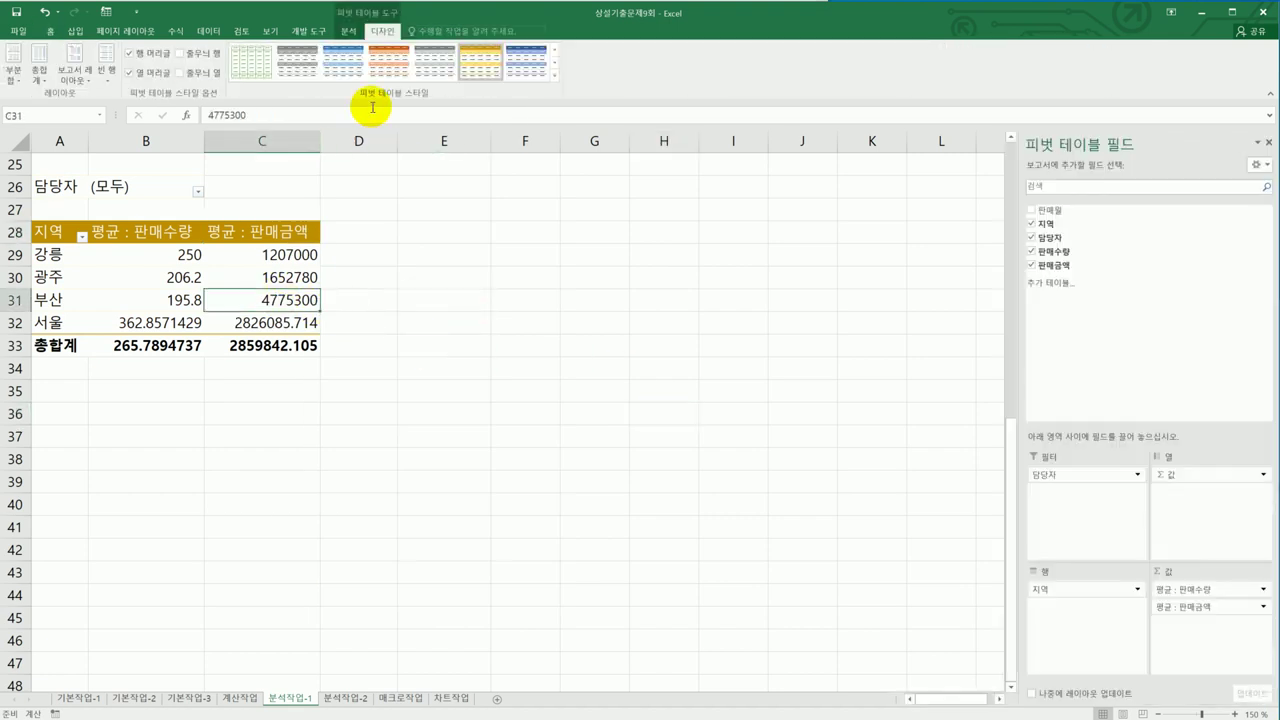
pyautogui.click(475, 68)
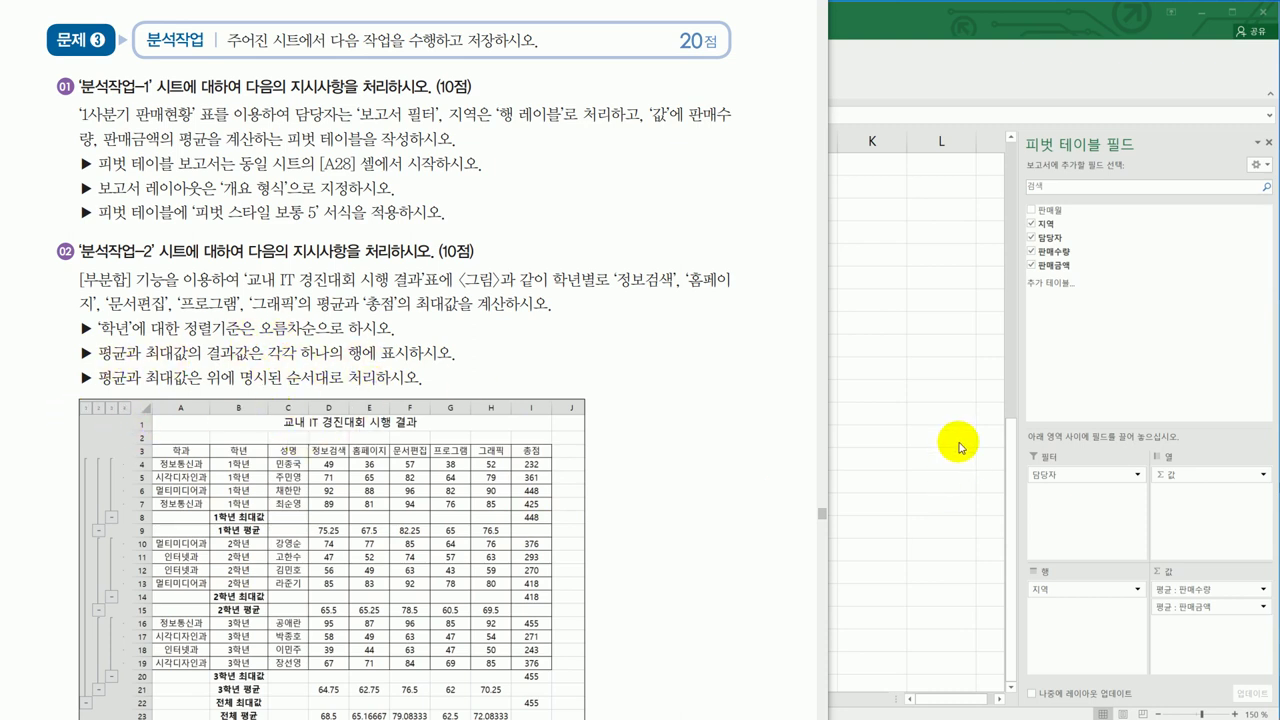
# Sort the 교내 IT 경진대회 시행 결과 table on the 분석작업-2 sheet by 학년 in ascending order
pyautogui.click(920, 465)
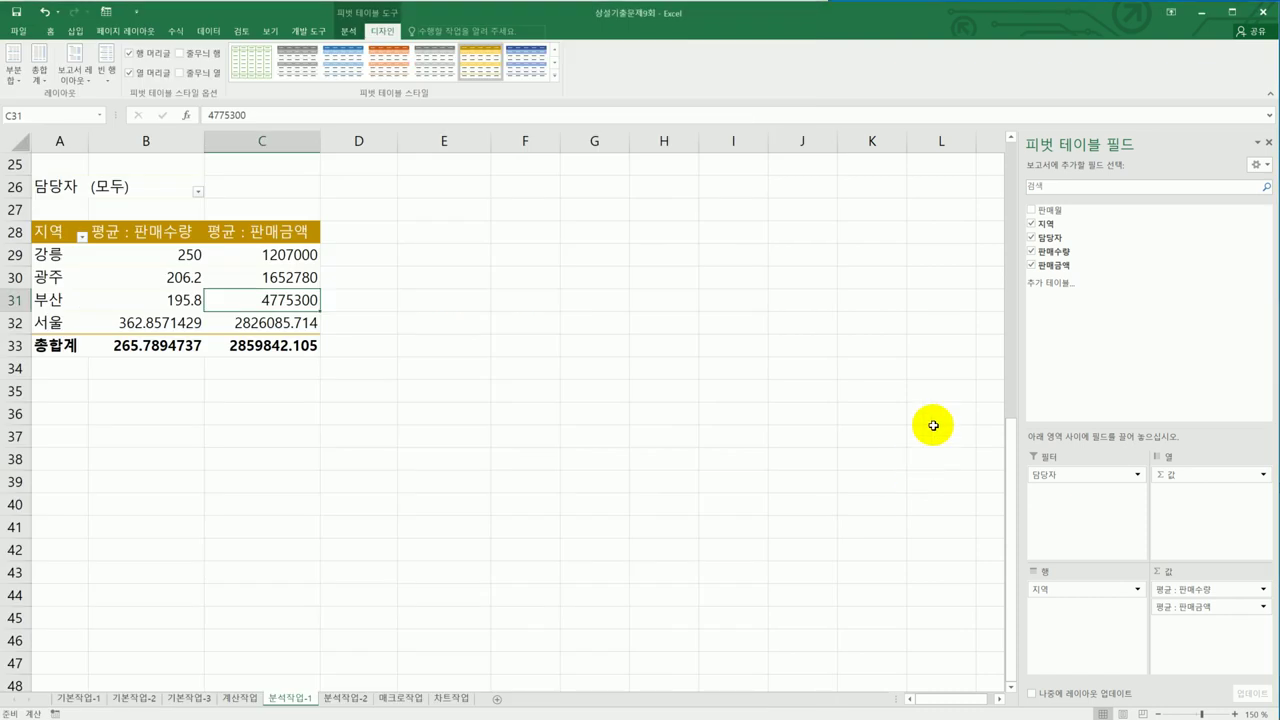
pyautogui.click(344, 698)
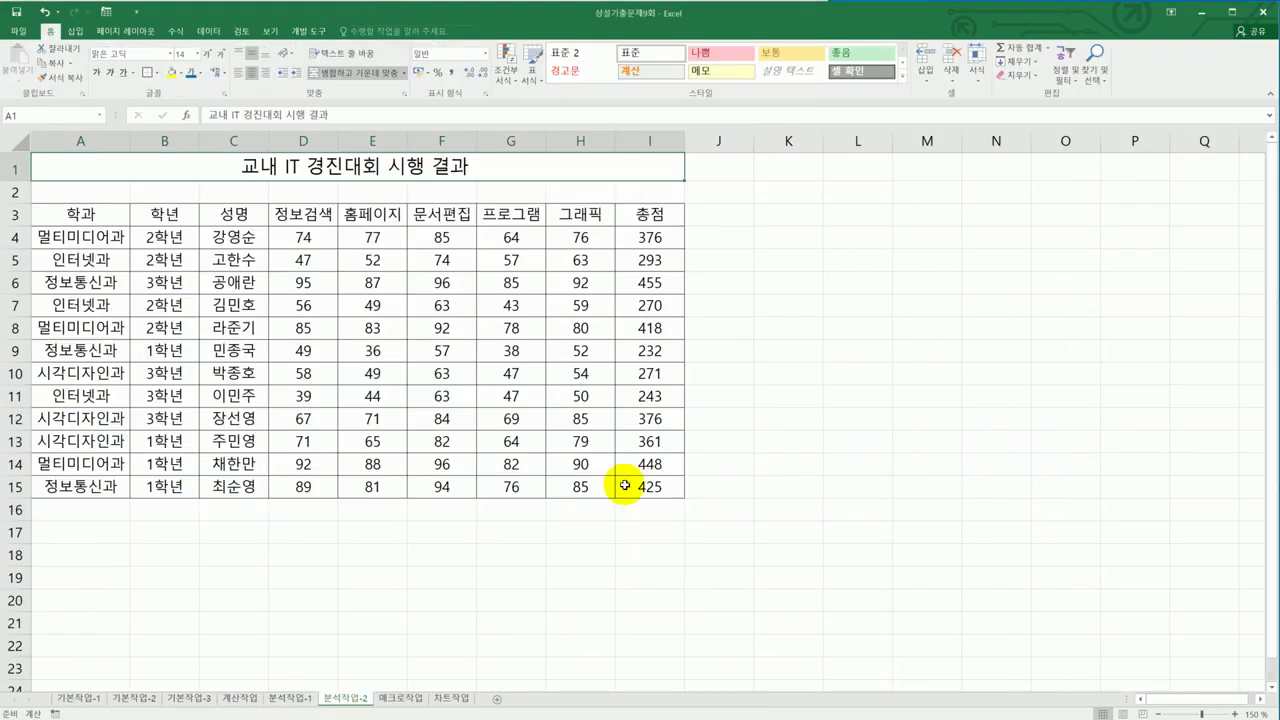
pyautogui.click(189, 211)
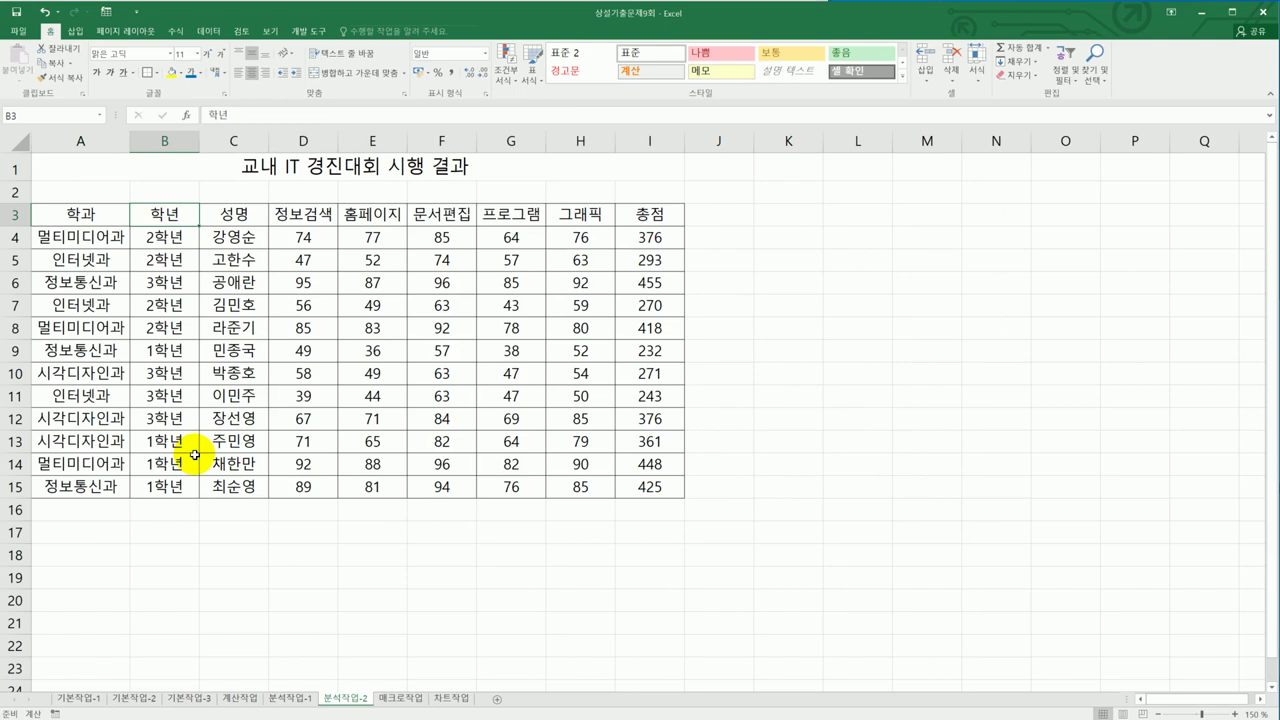
pyautogui.click(197, 32)
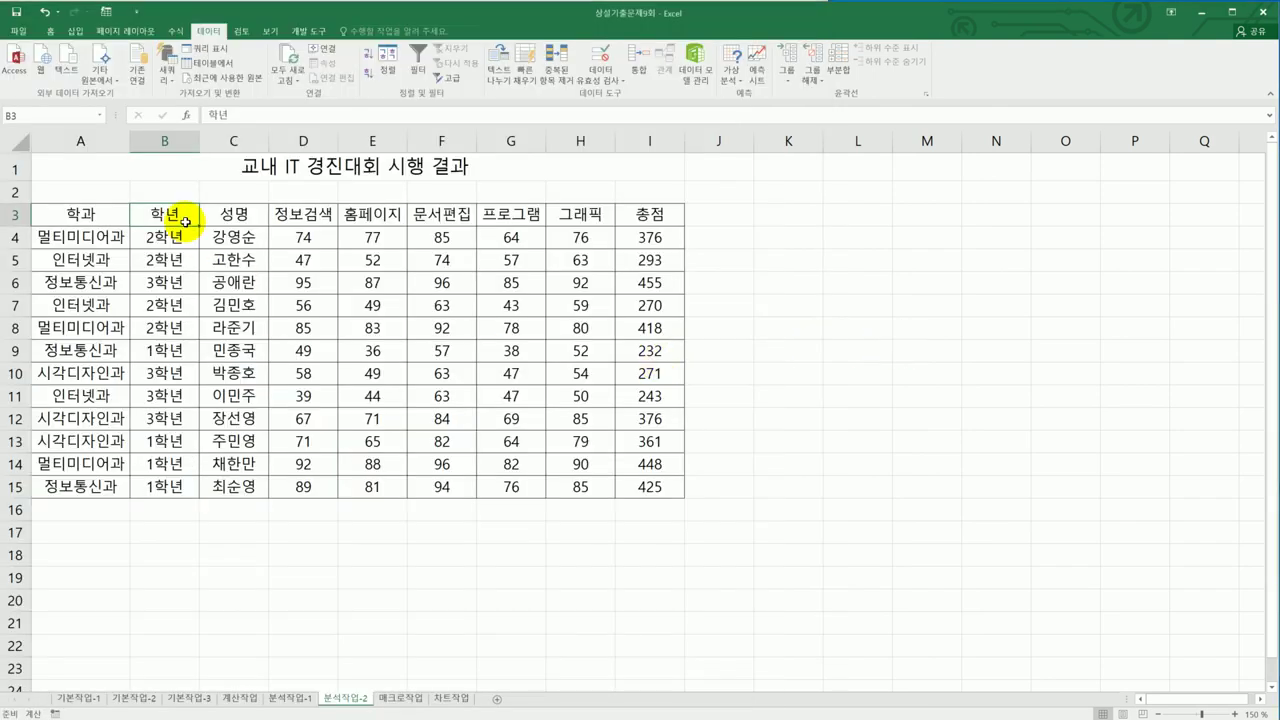
pyautogui.click(368, 53)
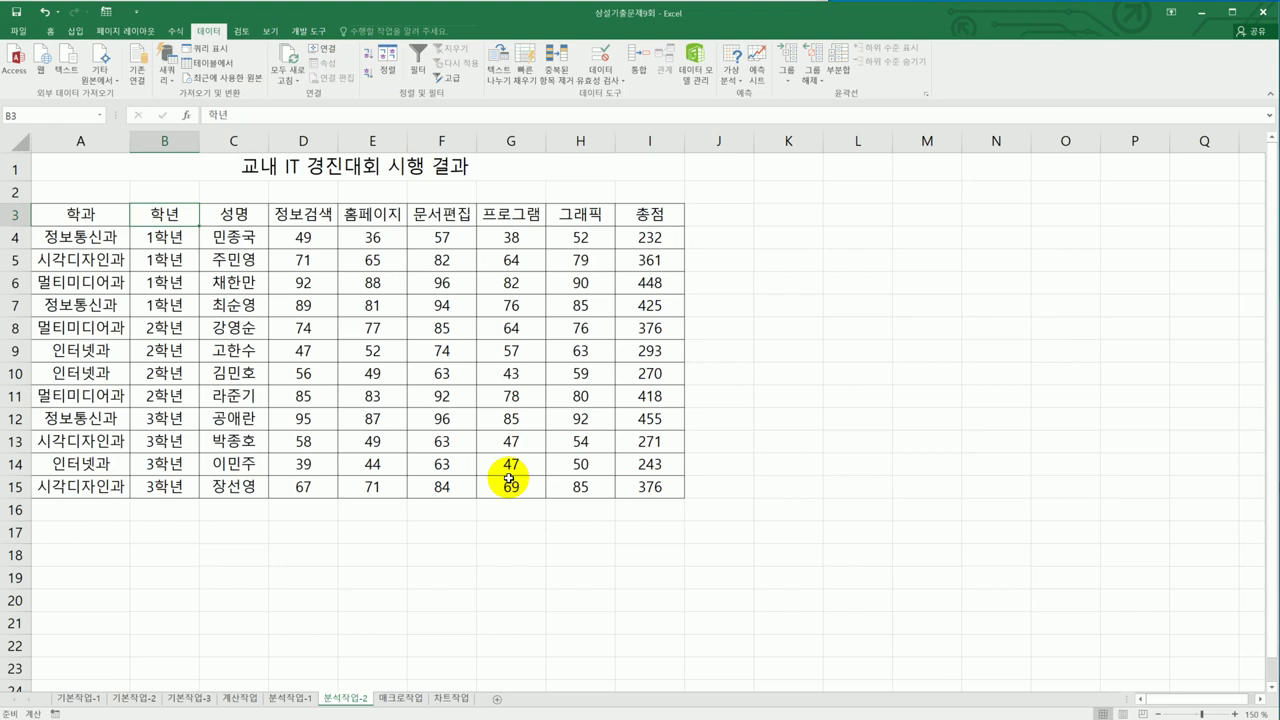
# Start a subtotal on the sorted table, grouped by 학년 with 평균 as the function
pyautogui.click(838, 75)
pyautogui.moveTo(814, 214); pyautogui.dragTo(786, 204)
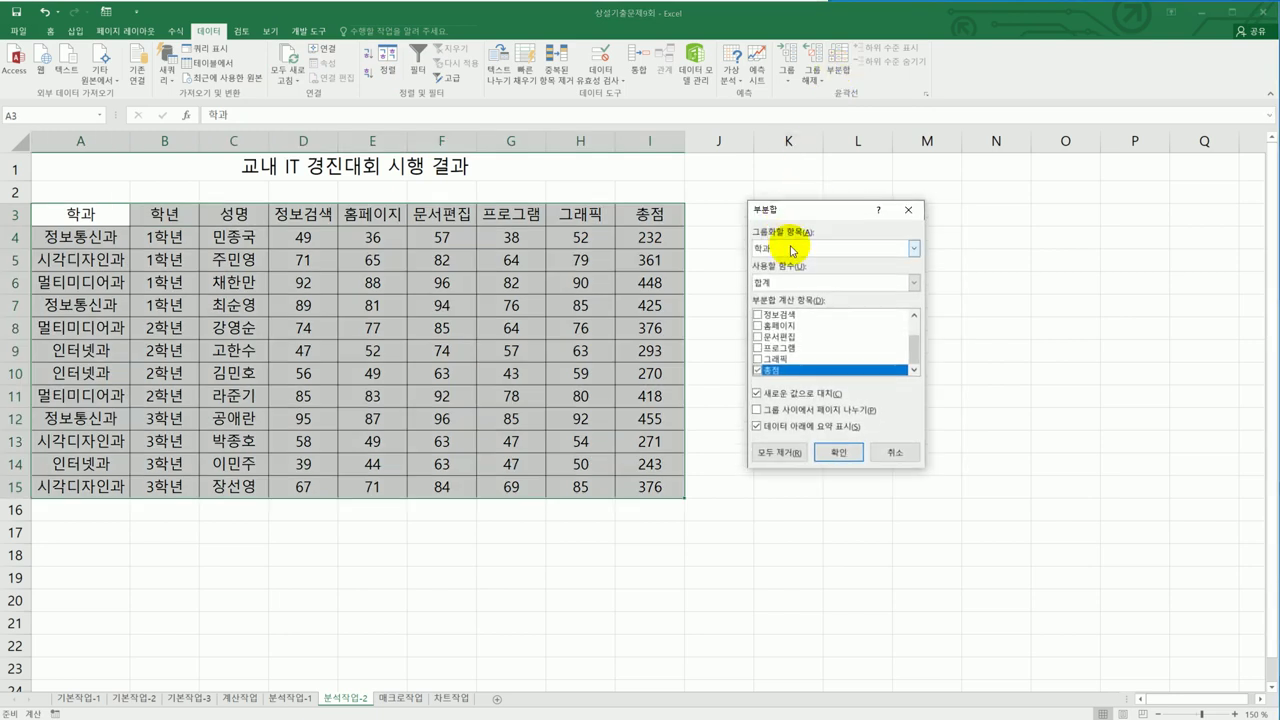
pyautogui.click(828, 249)
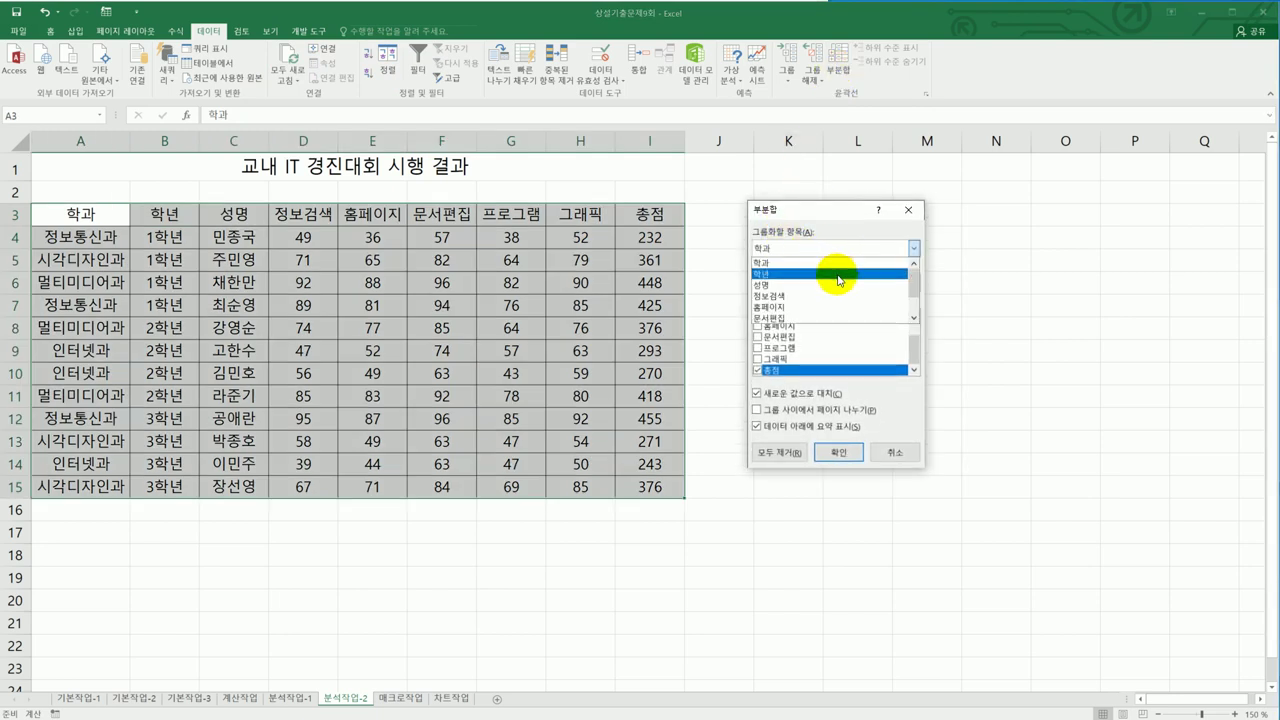
pyautogui.click(838, 276)
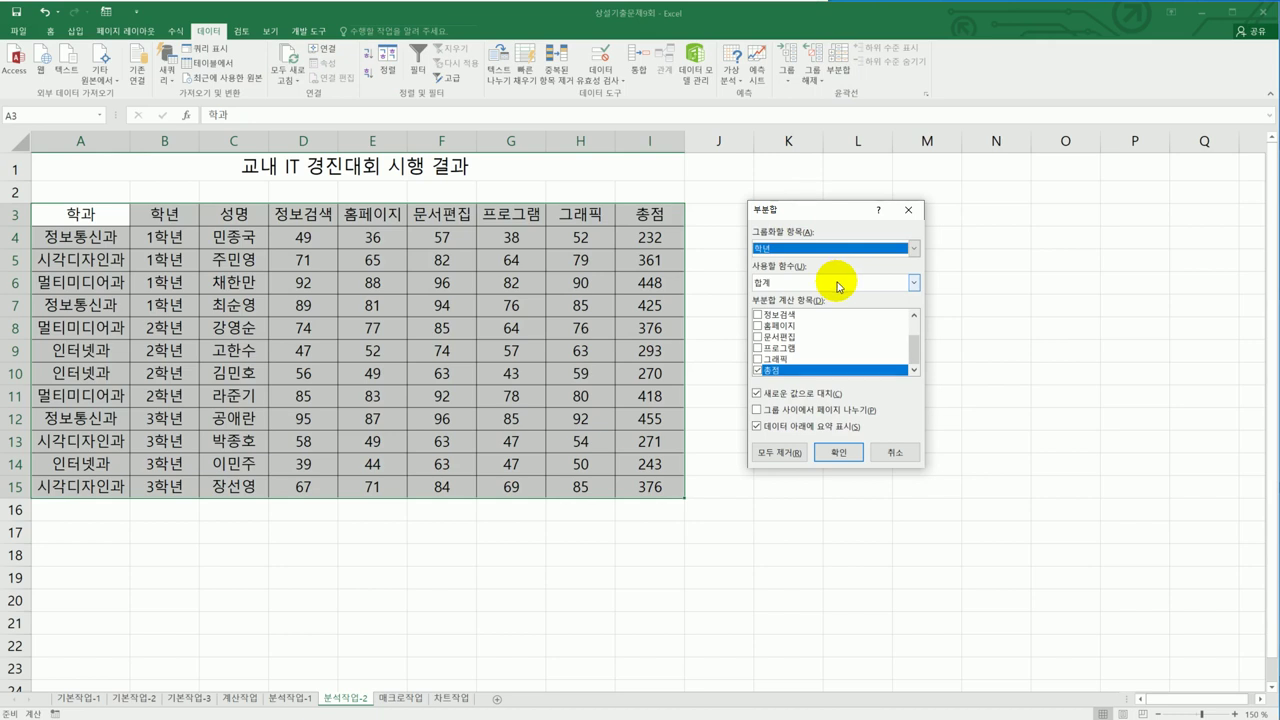
pyautogui.click(838, 283)
pyautogui.click(835, 316)
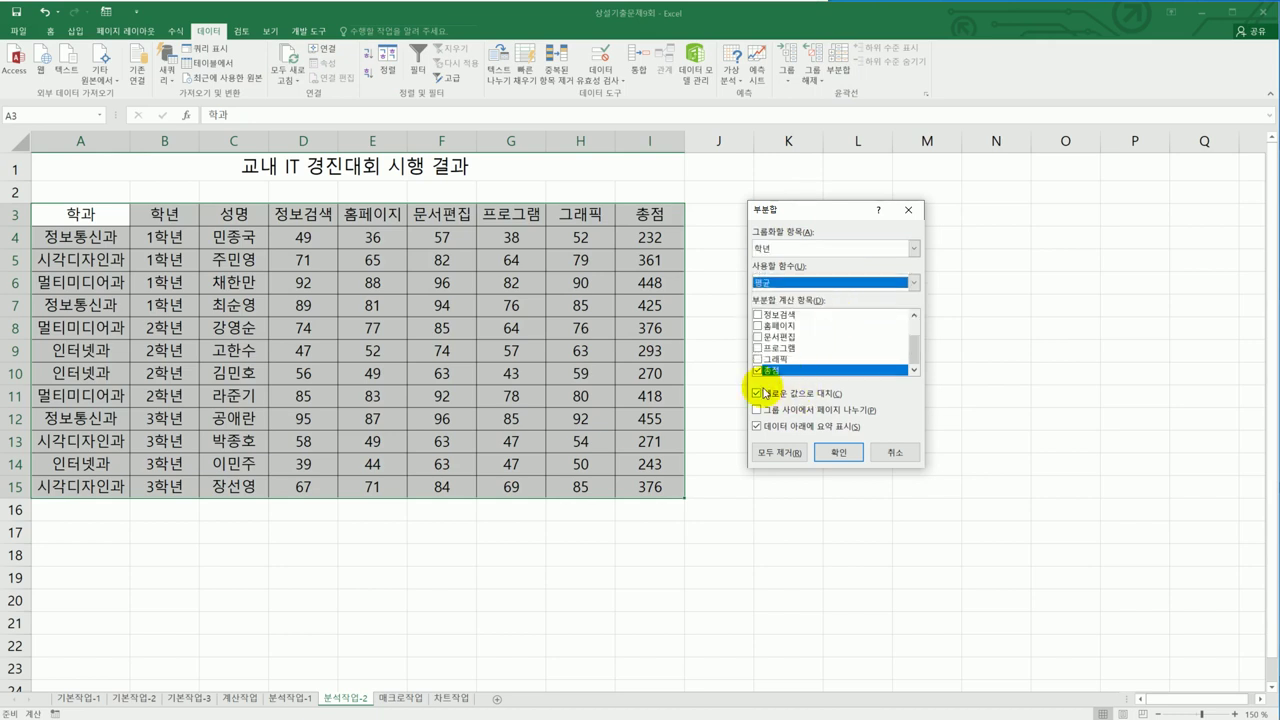
# Exclude 총점 from the subtotal, include 정보검색, 홈페이지, 문서편집, 프로그램 and 그래픽, and apply it
pyautogui.click(757, 370)
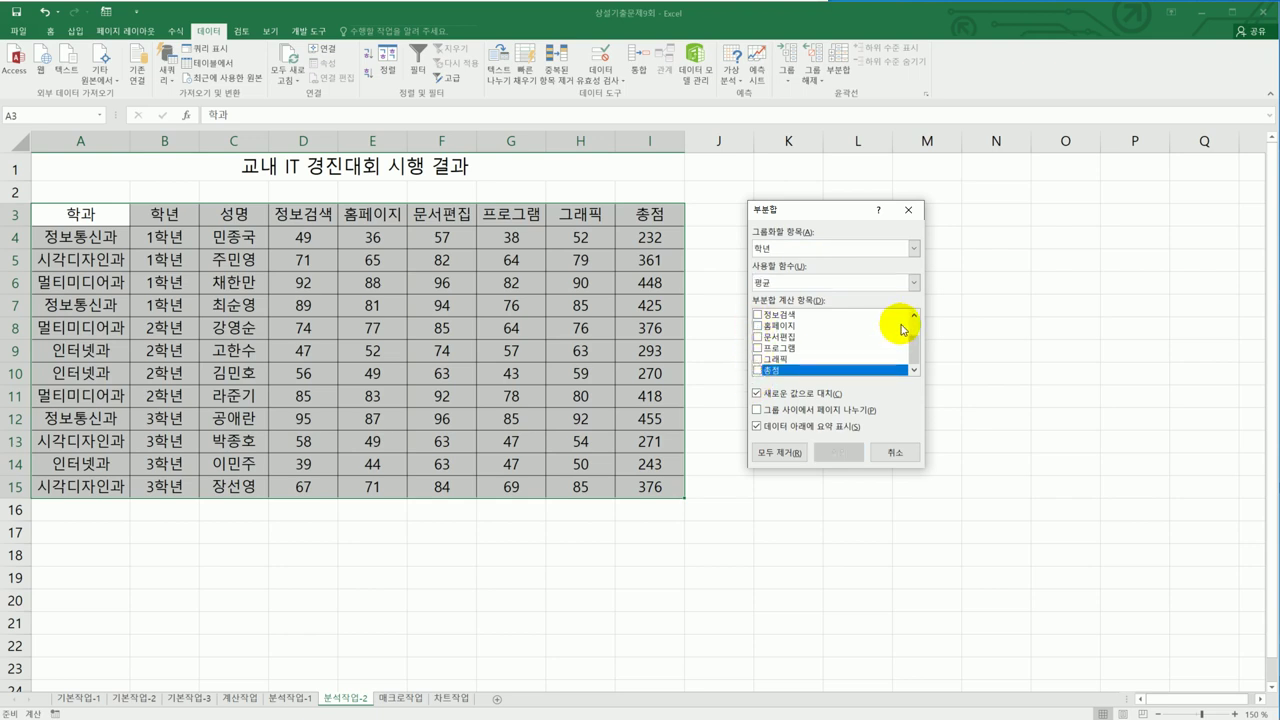
pyautogui.click(757, 315)
pyautogui.click(757, 326)
pyautogui.click(757, 337)
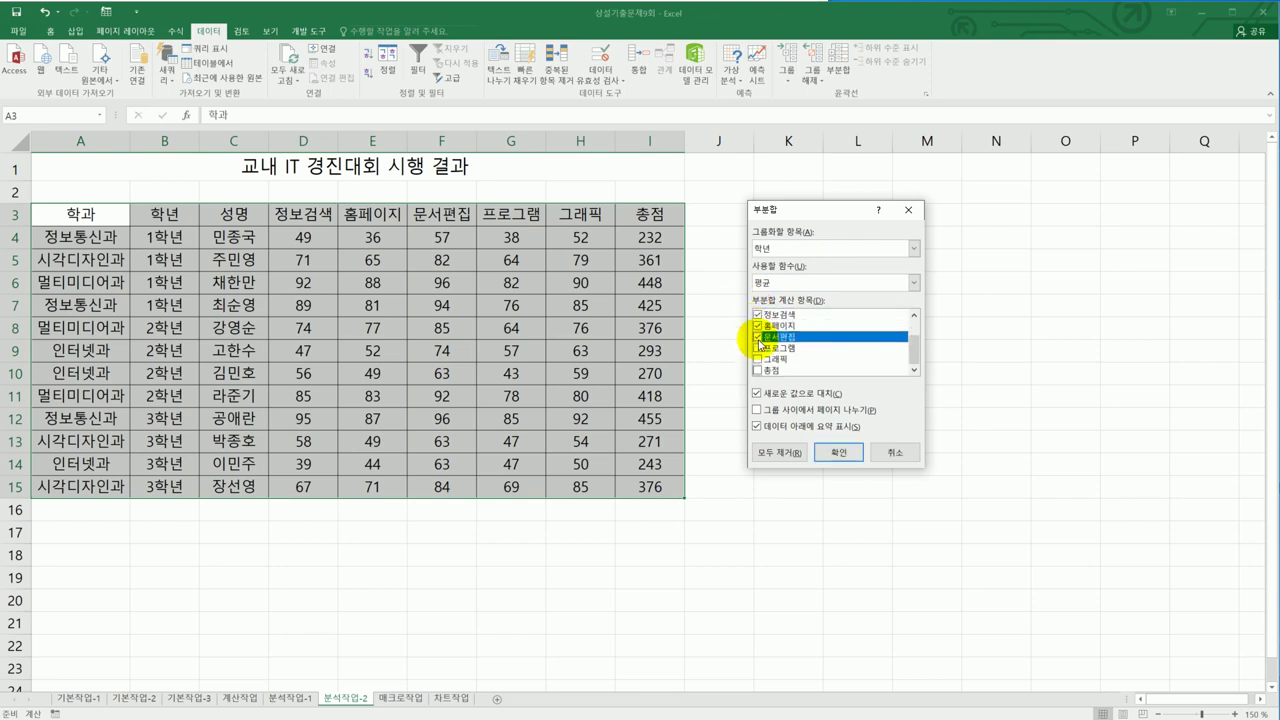
pyautogui.click(757, 348)
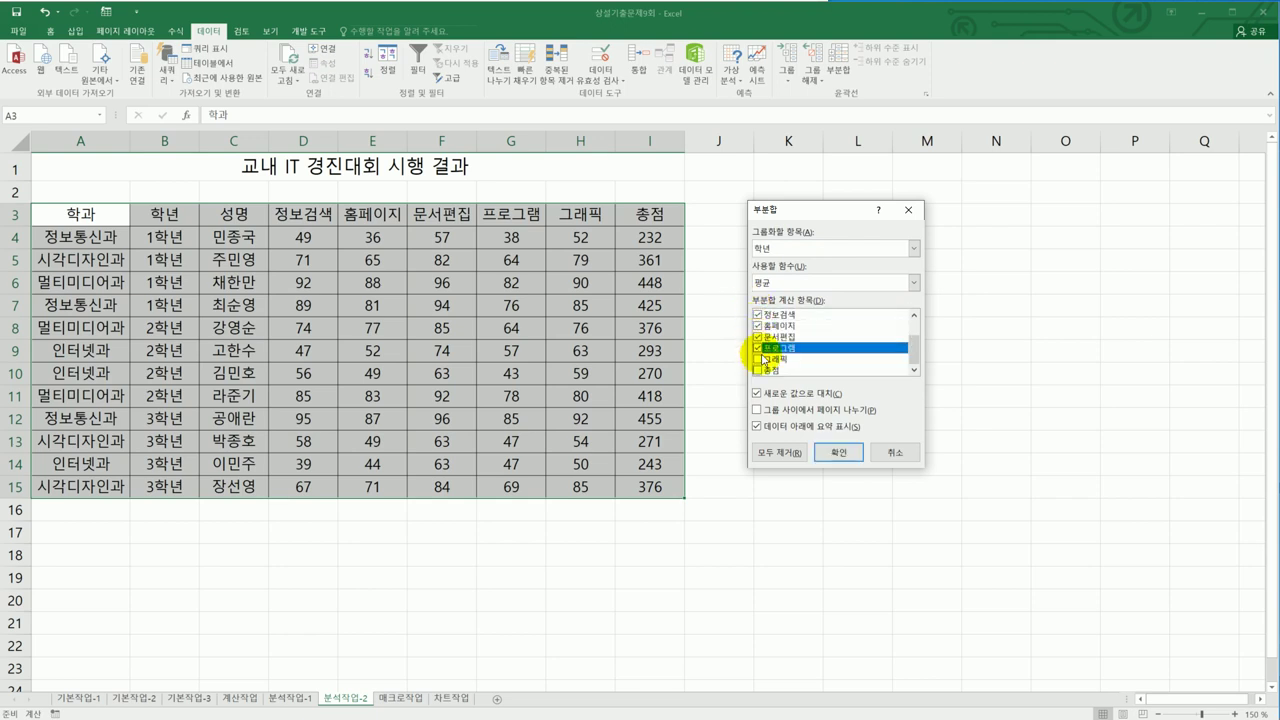
pyautogui.click(757, 359)
pyautogui.click(836, 451)
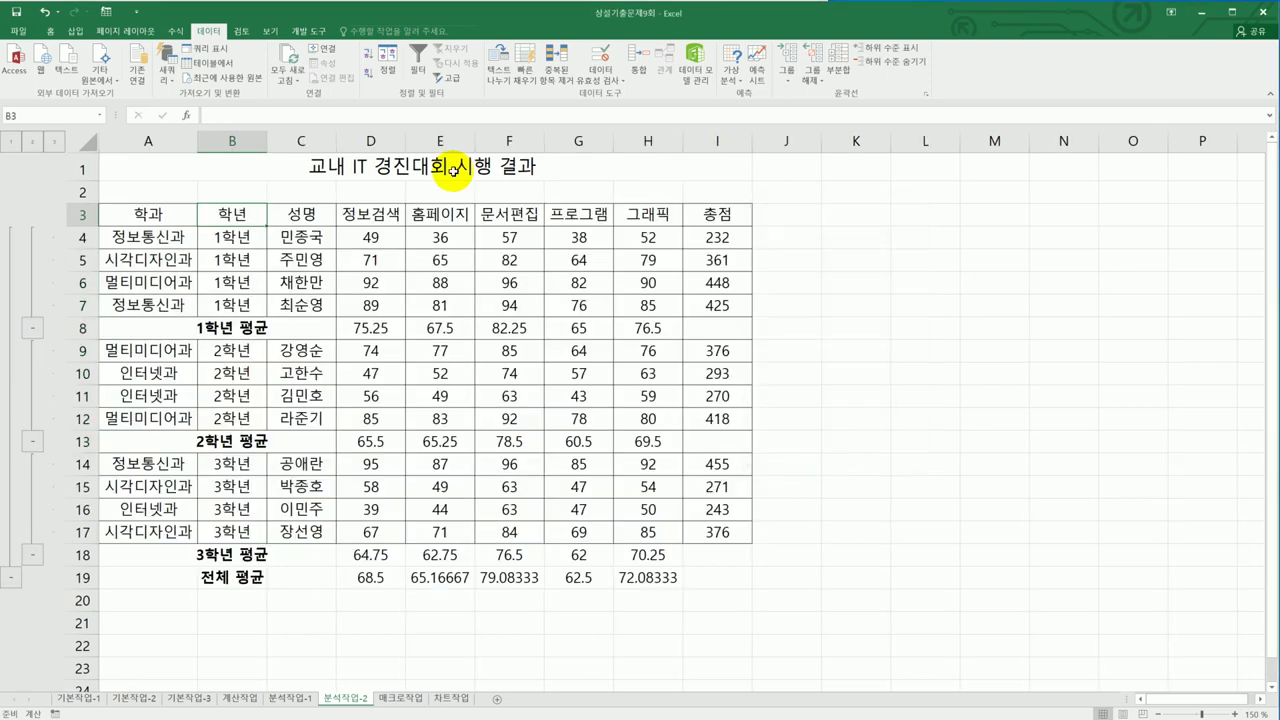
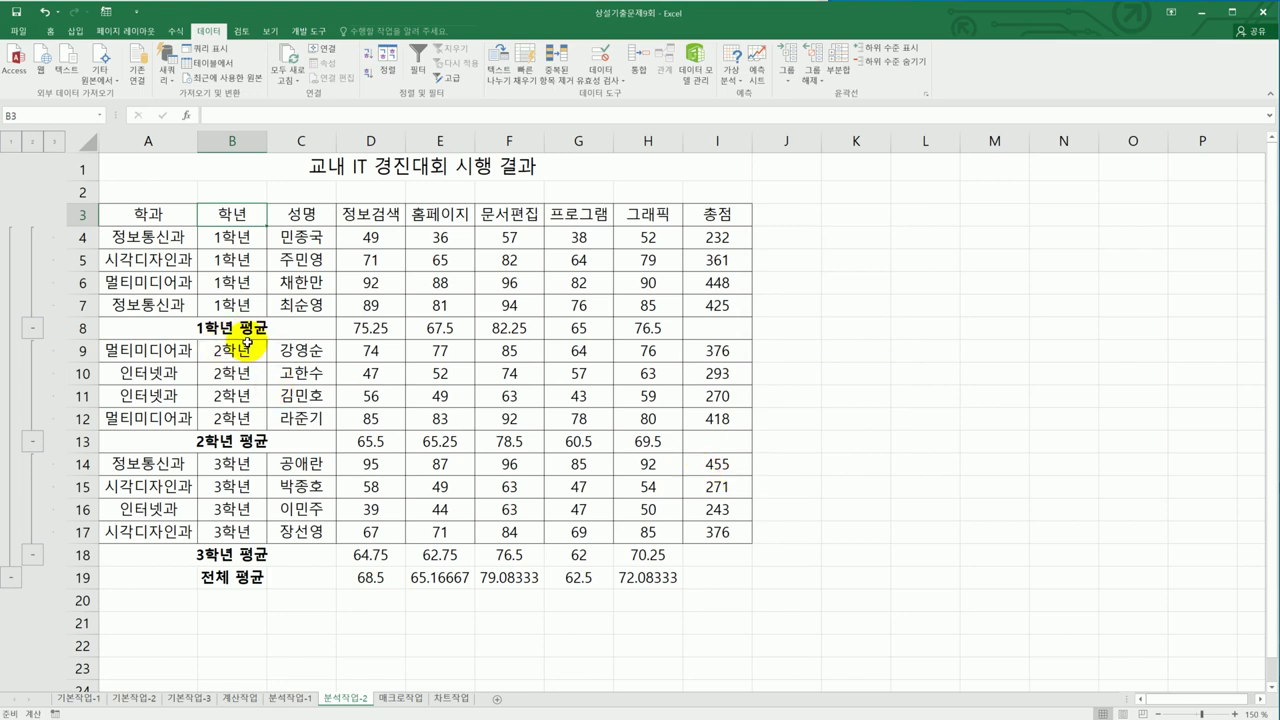
# Remove all subtotals from the table and reapply the 학년 average subtotal with the same settings
pyautogui.click(838, 78)
pyautogui.click(770, 450)
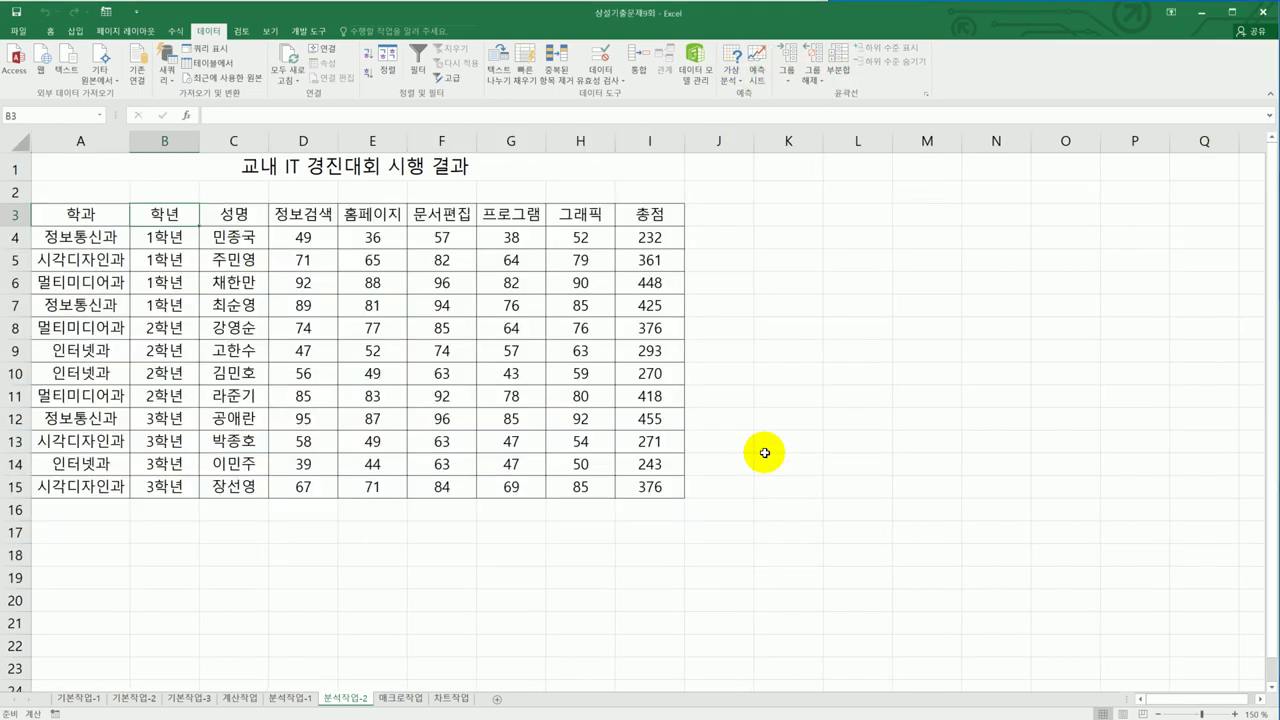
pyautogui.click(832, 73)
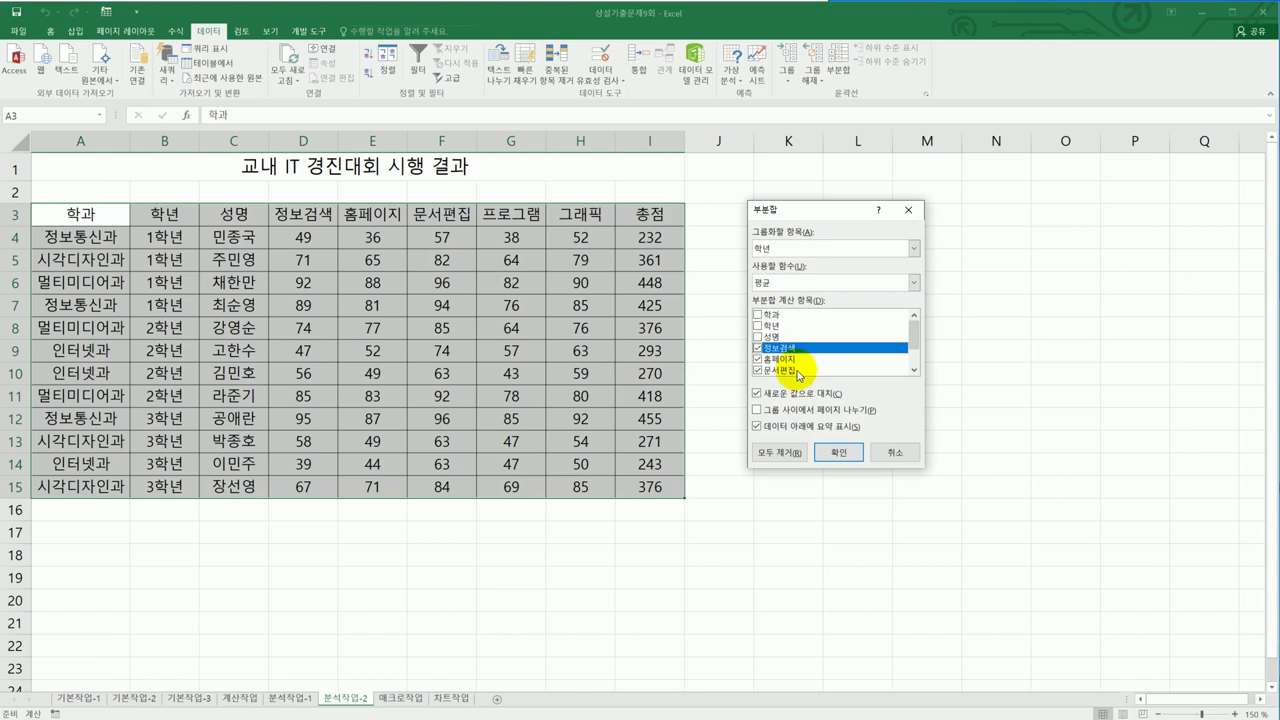
pyautogui.click(838, 452)
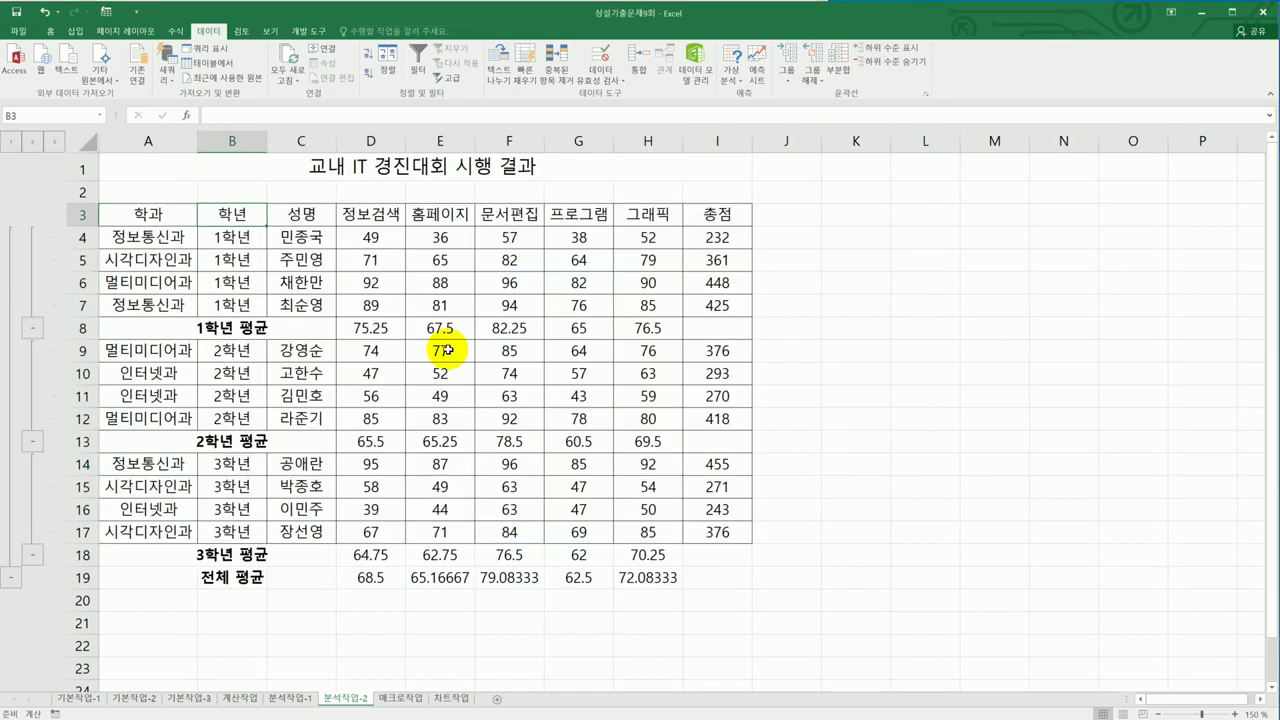
# Start another subtotal on the 분석작업-2 table, grouped by 학년 with 최대값 as the function
pyautogui.click(845, 74)
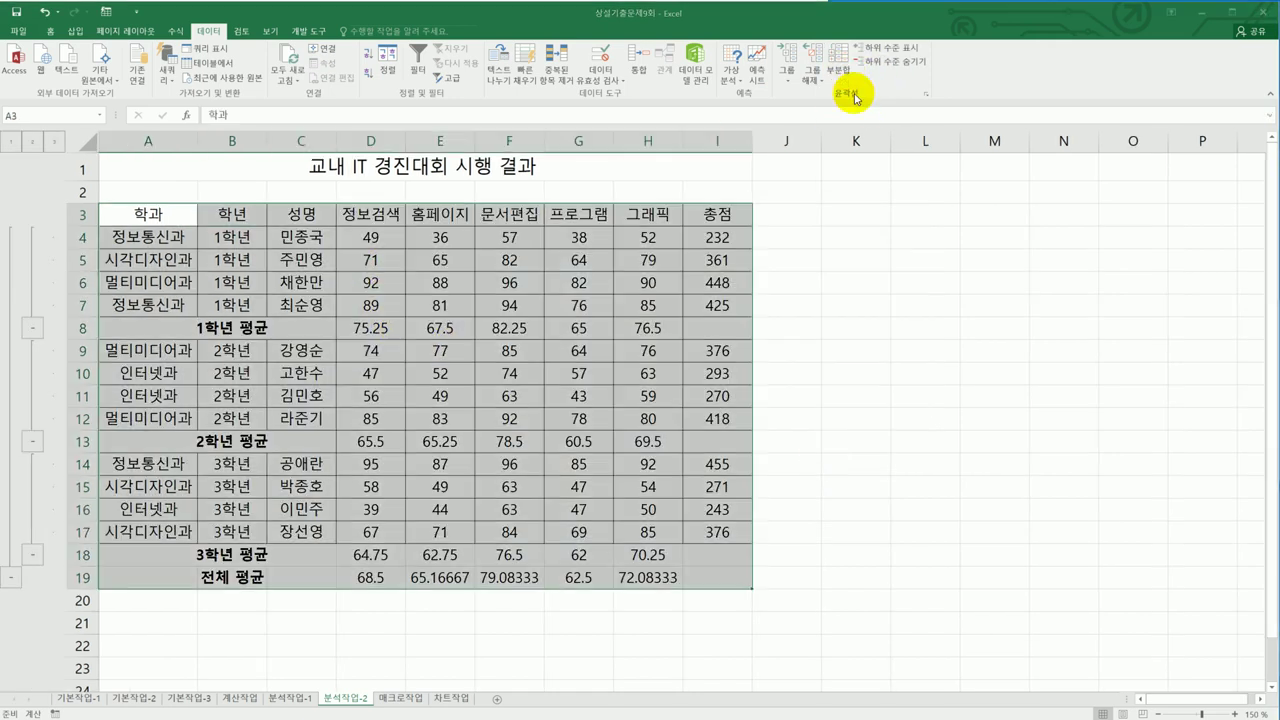
pyautogui.click(852, 285)
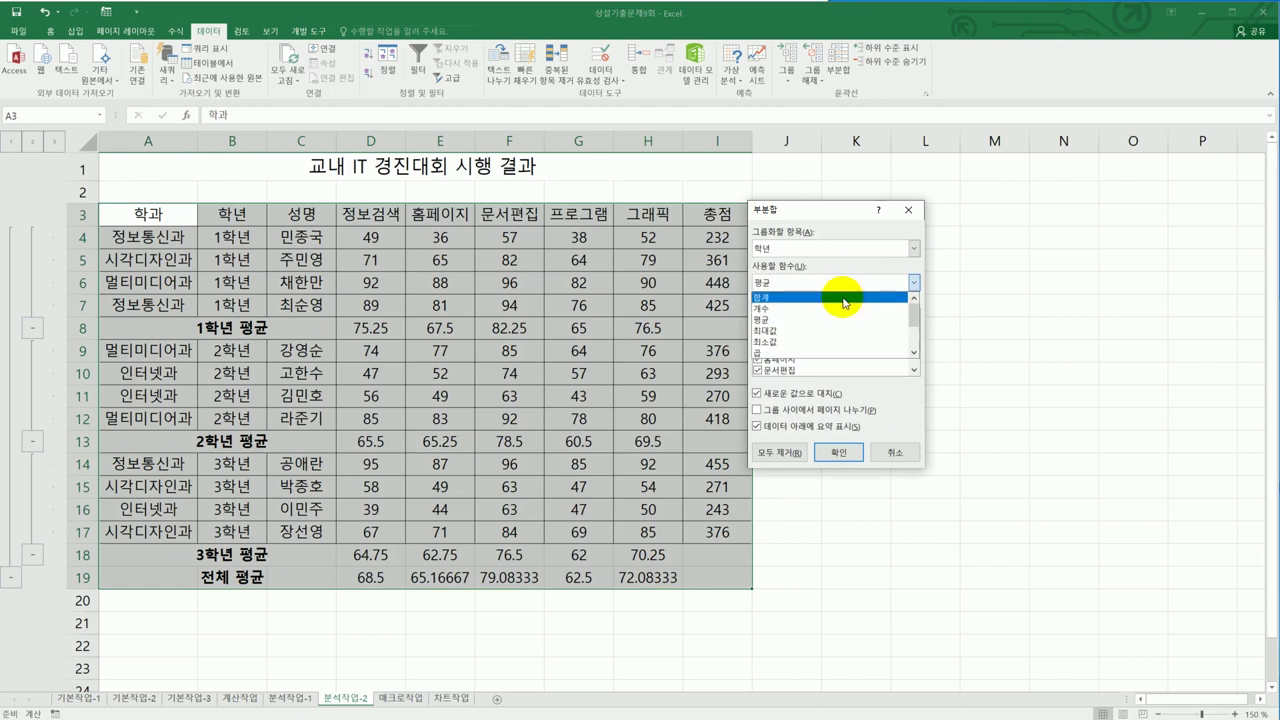
pyautogui.click(840, 330)
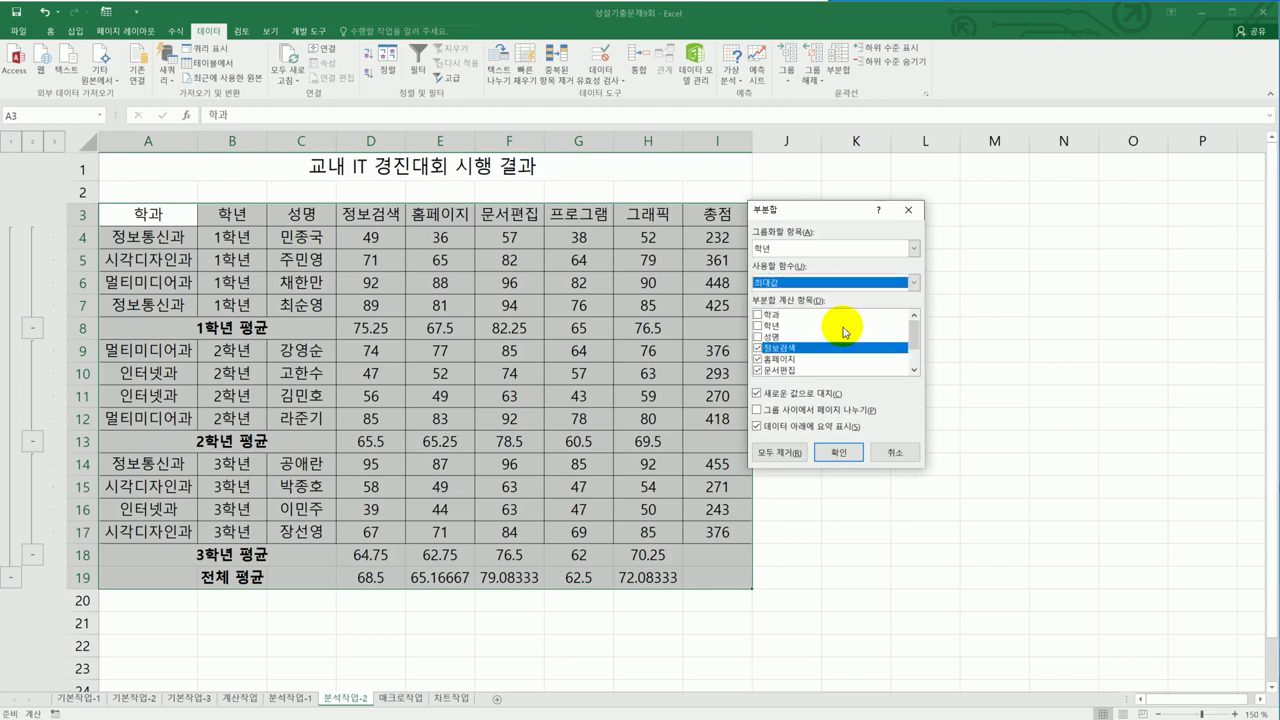
# Exclude 정보검색, 홈페이지, 문서편집, 프로그램 and 그래픽 from the subtotal and include only 총점
pyautogui.click(757, 348)
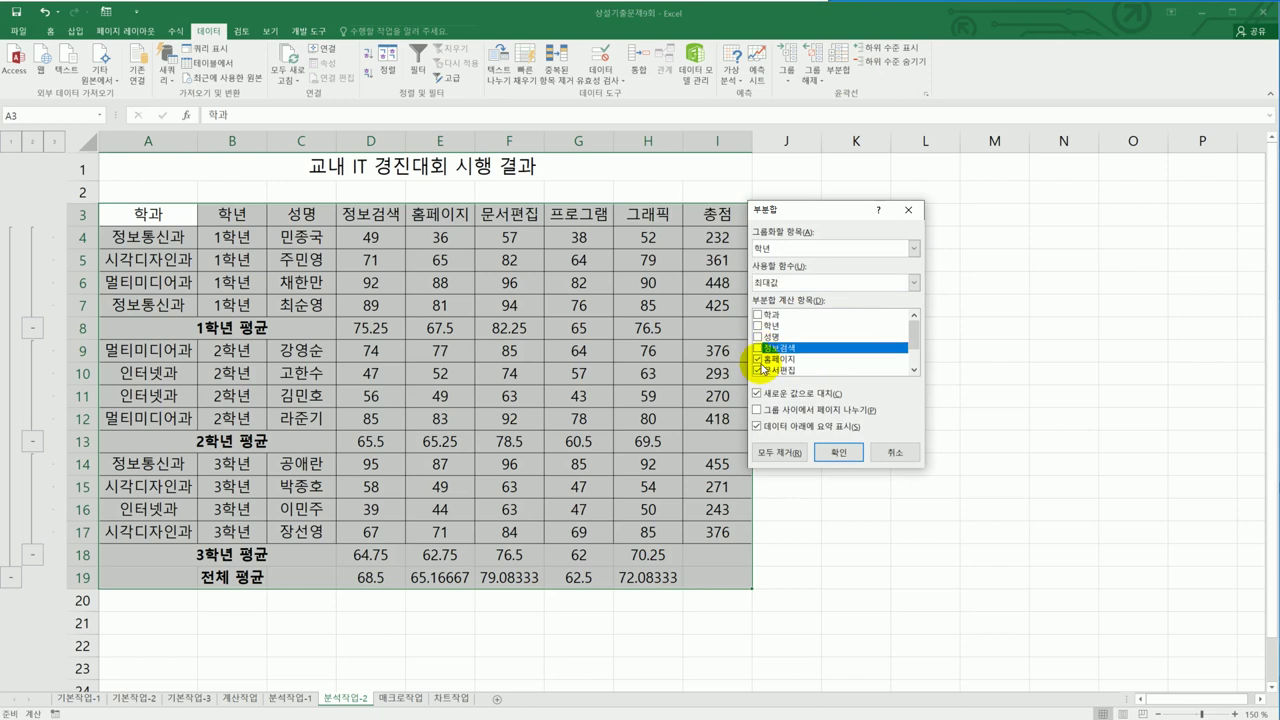
pyautogui.click(760, 359)
pyautogui.click(760, 370)
pyautogui.scroll(-1, 762, 368)
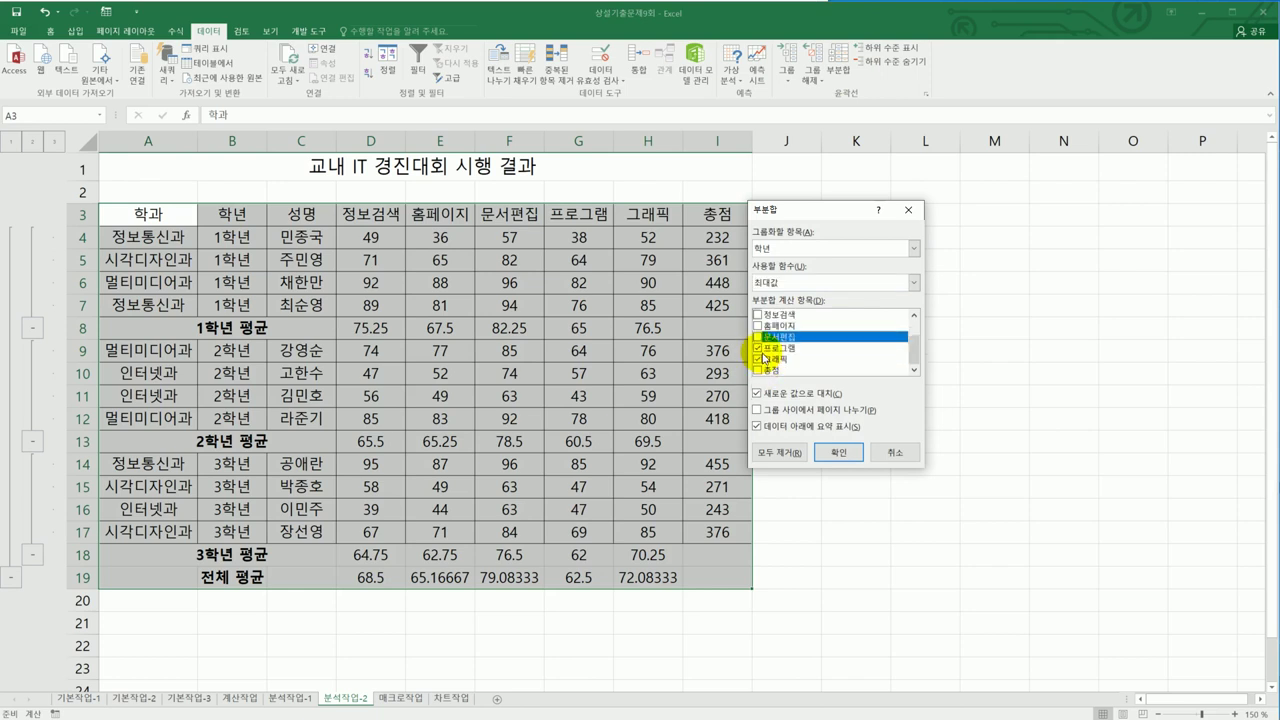
pyautogui.click(758, 348)
pyautogui.click(758, 359)
pyautogui.click(758, 370)
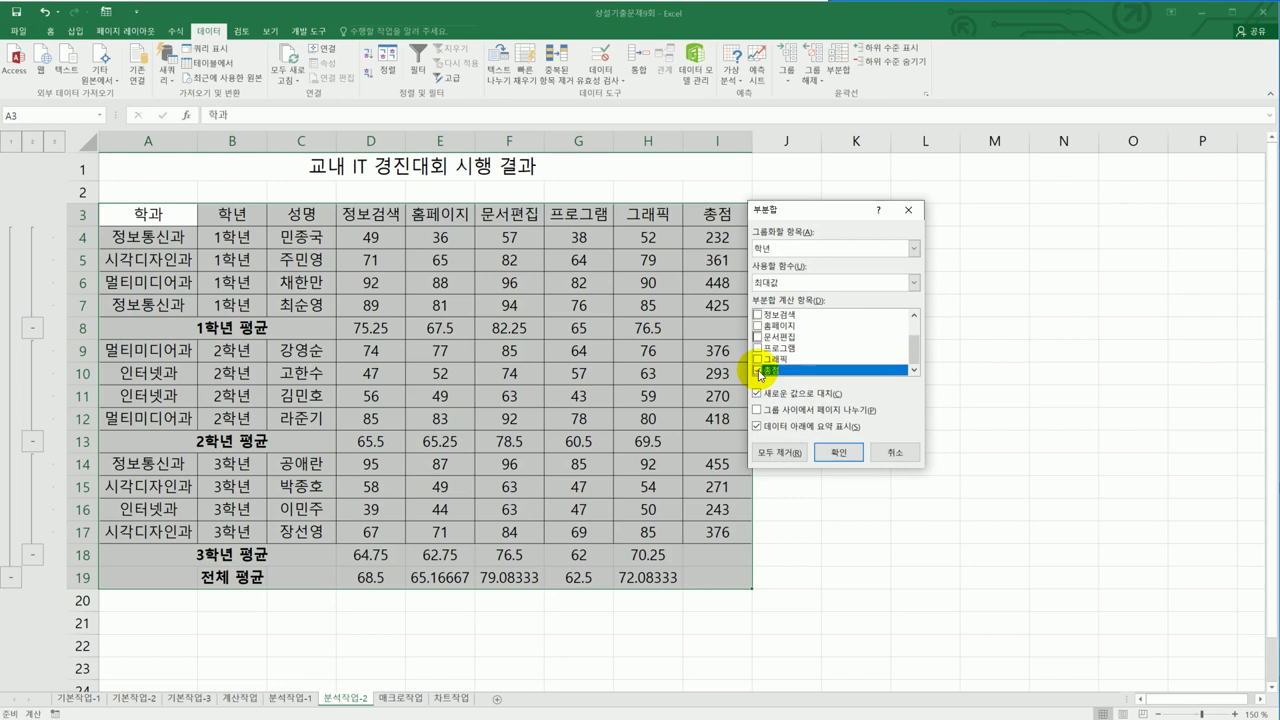
# Apply the 최대값 subtotal without replacing the existing subtotals, and auto-fit the width of column B
pyautogui.click(772, 396)
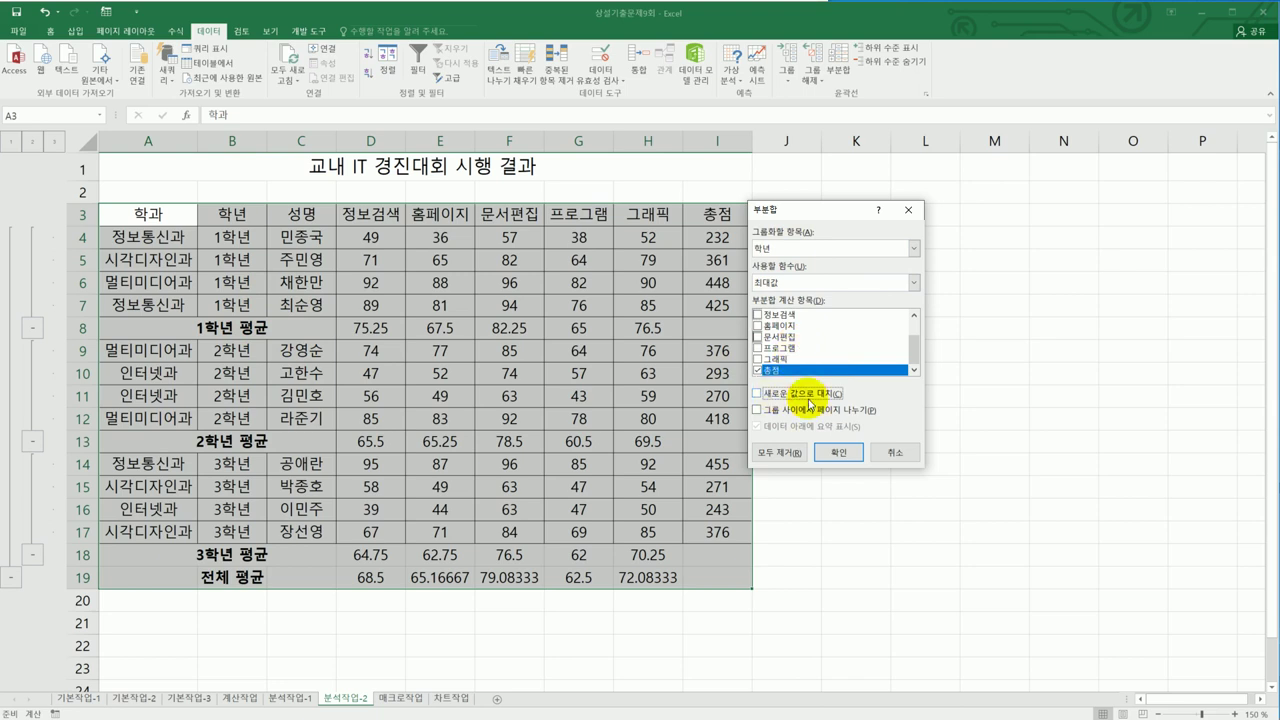
pyautogui.click(837, 452)
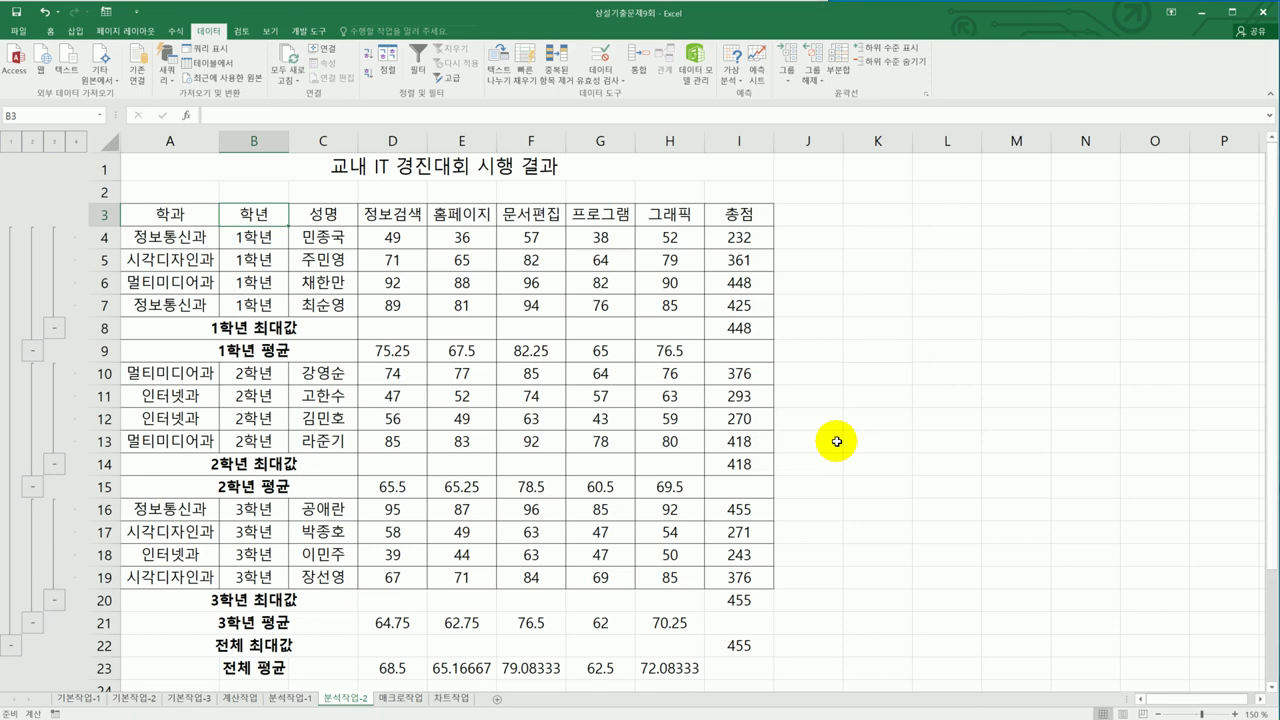
pyautogui.doubleClick(291, 142)
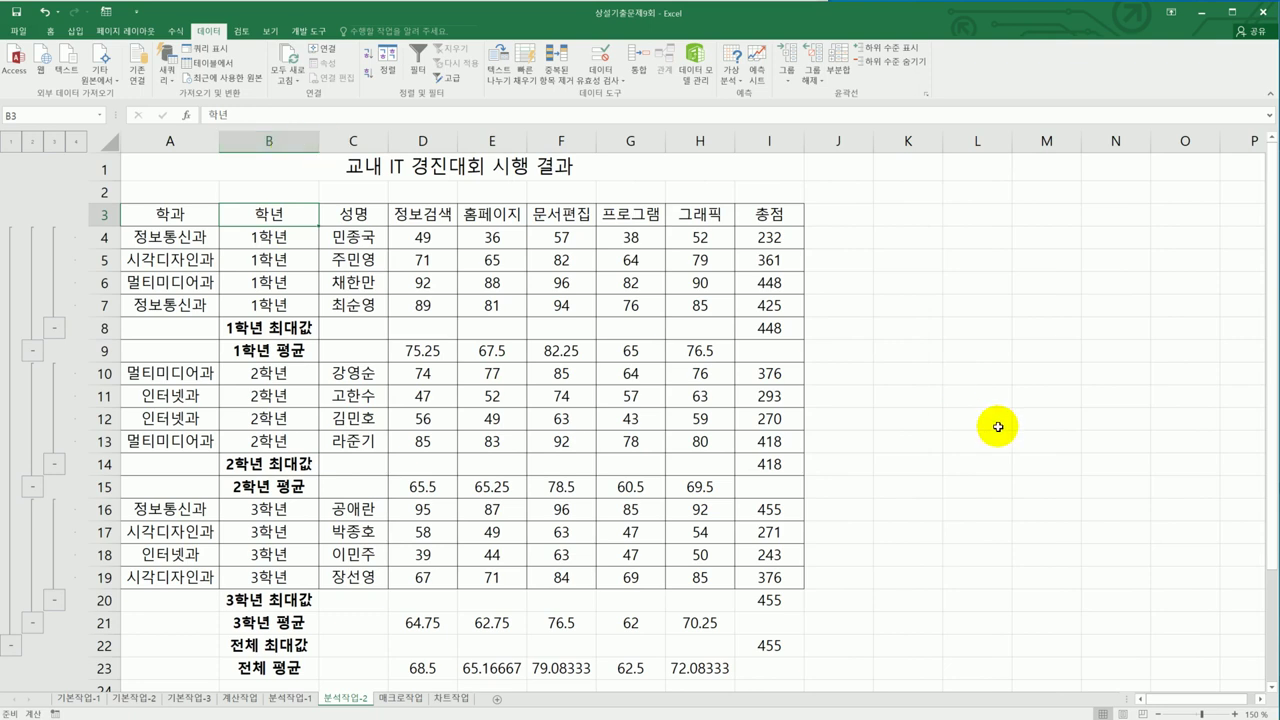
# Read the macro task in the exam document, then return to Excel and open the 매크로작업 sheet
pyautogui.hotkey('alt', 'Tab')
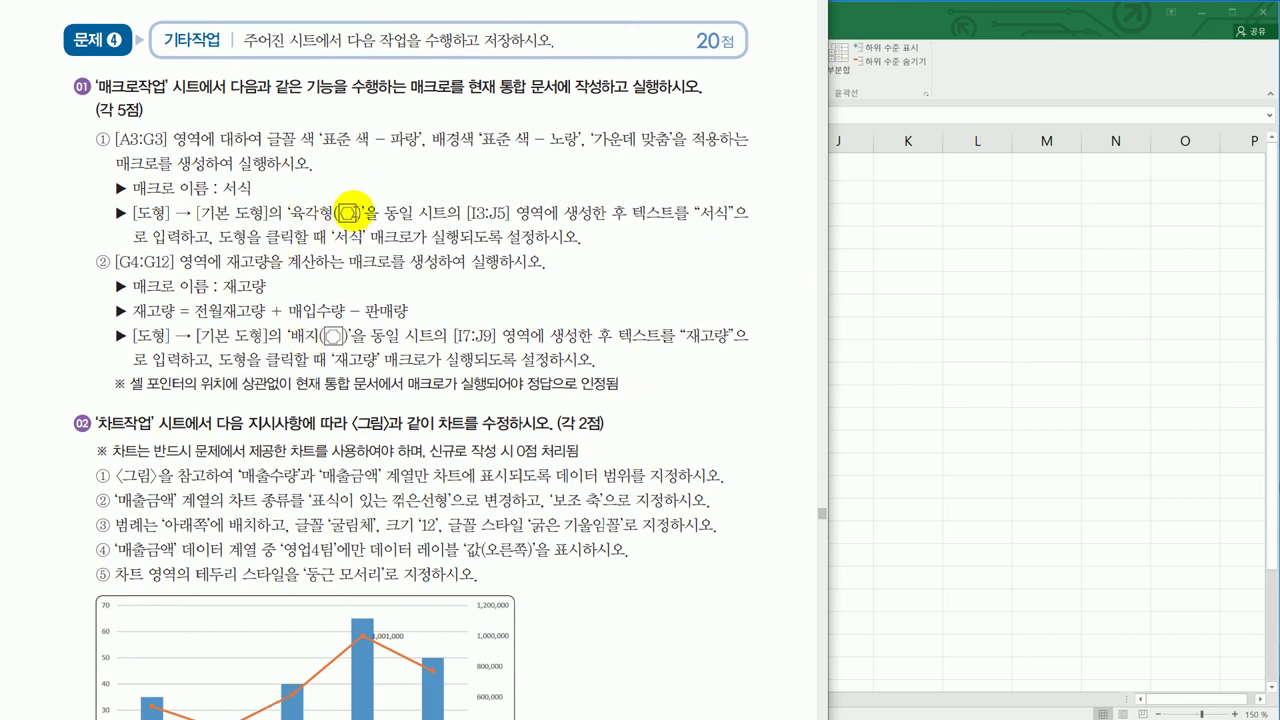
pyautogui.click(1080, 346)
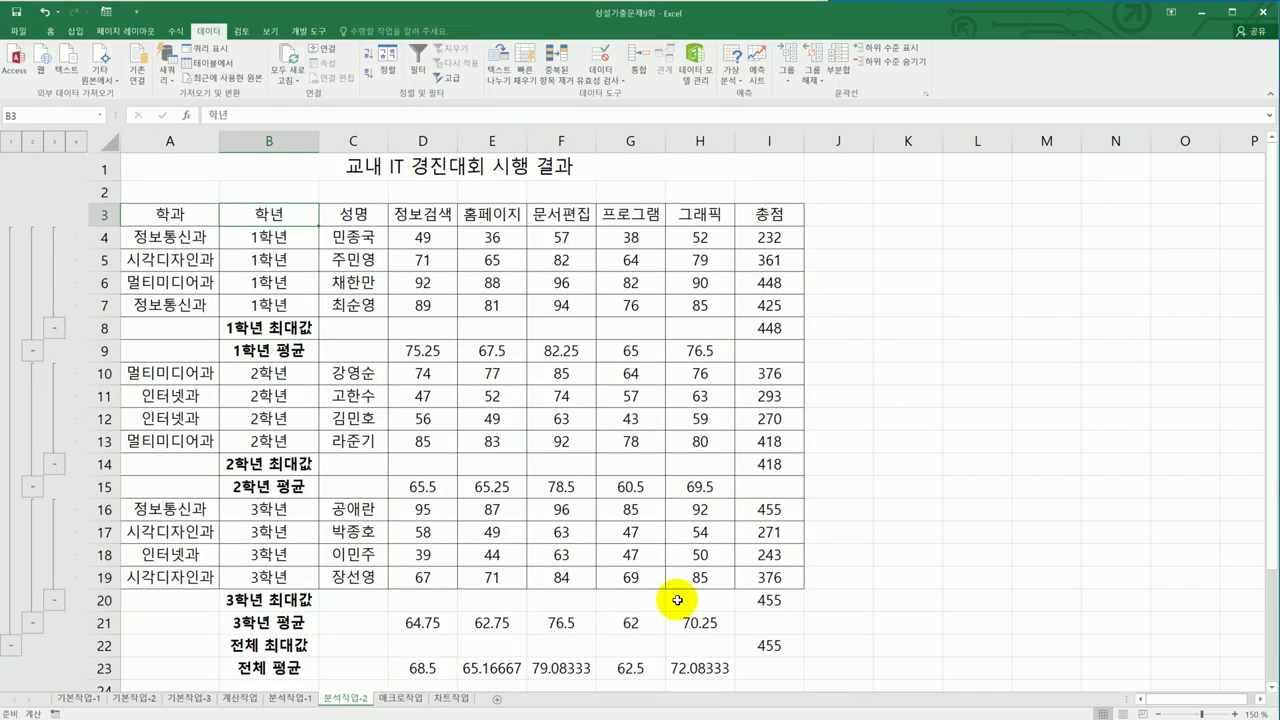
pyautogui.click(402, 699)
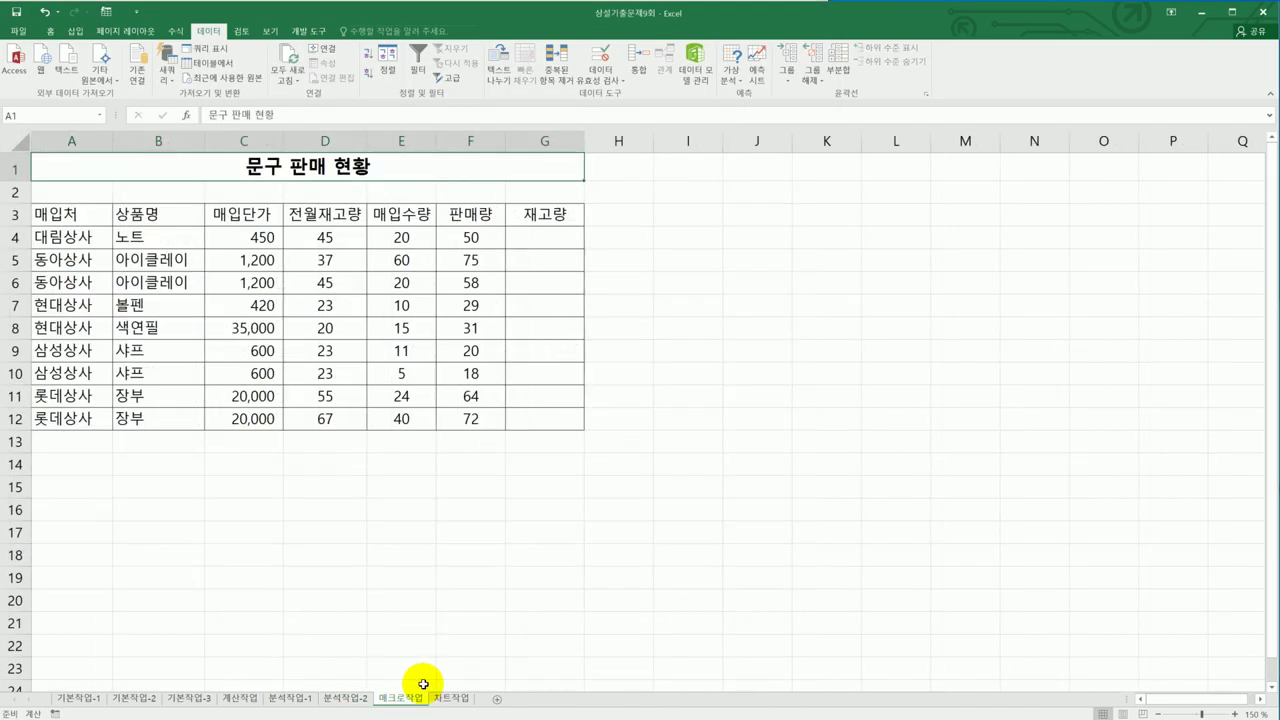
pyautogui.click(807, 558)
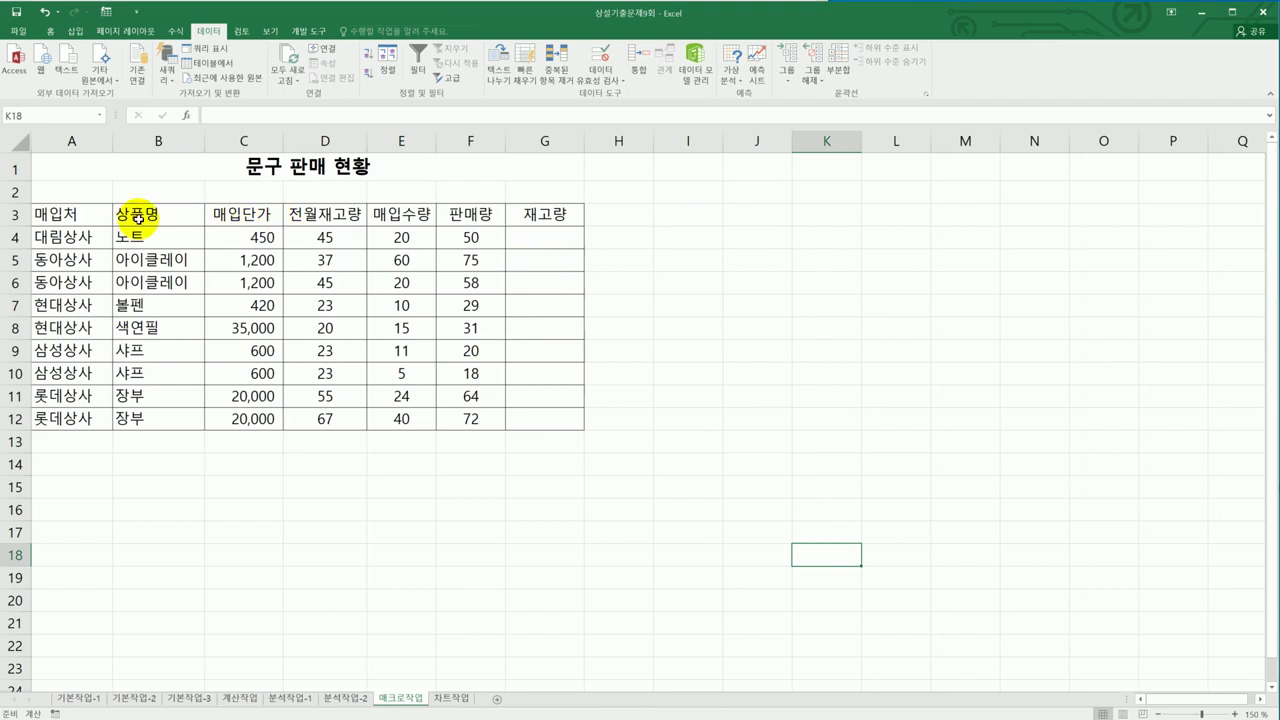
pyautogui.moveTo(75, 214); pyautogui.dragTo(521, 219)
pyautogui.click(838, 448)
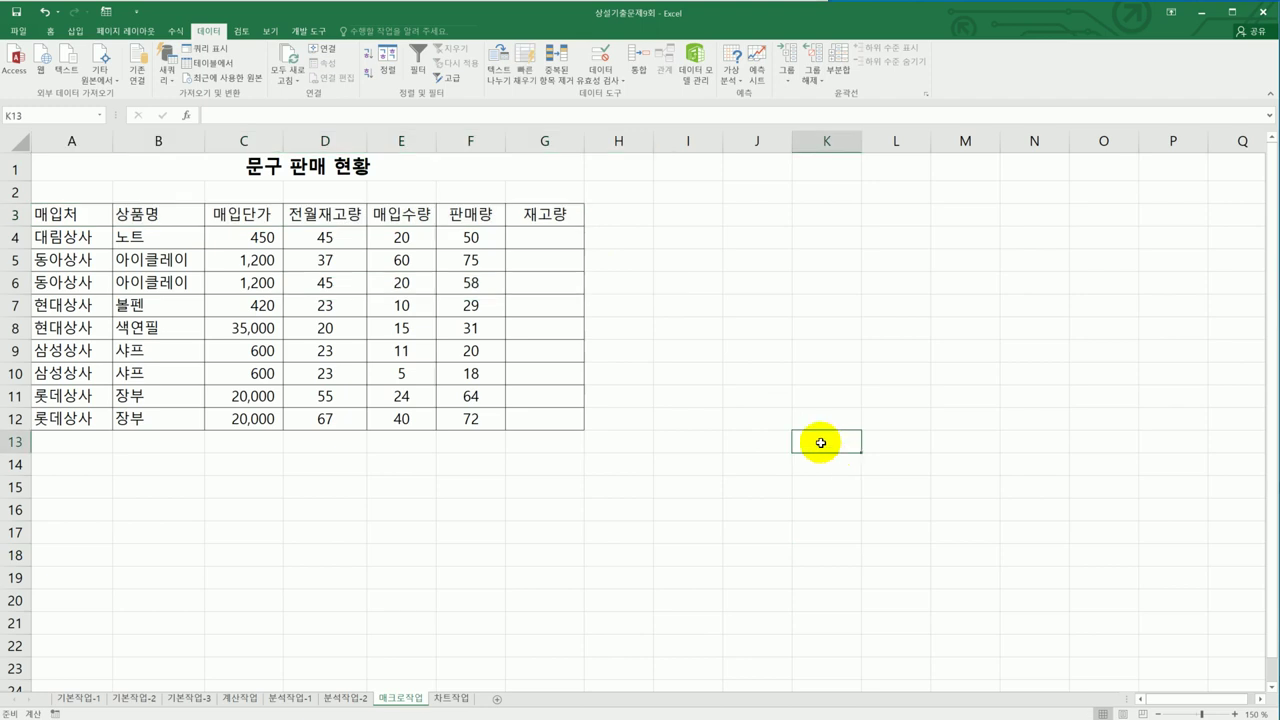
# Start recording a macro named 서식, stored in the current workbook
pyautogui.click(322, 48)
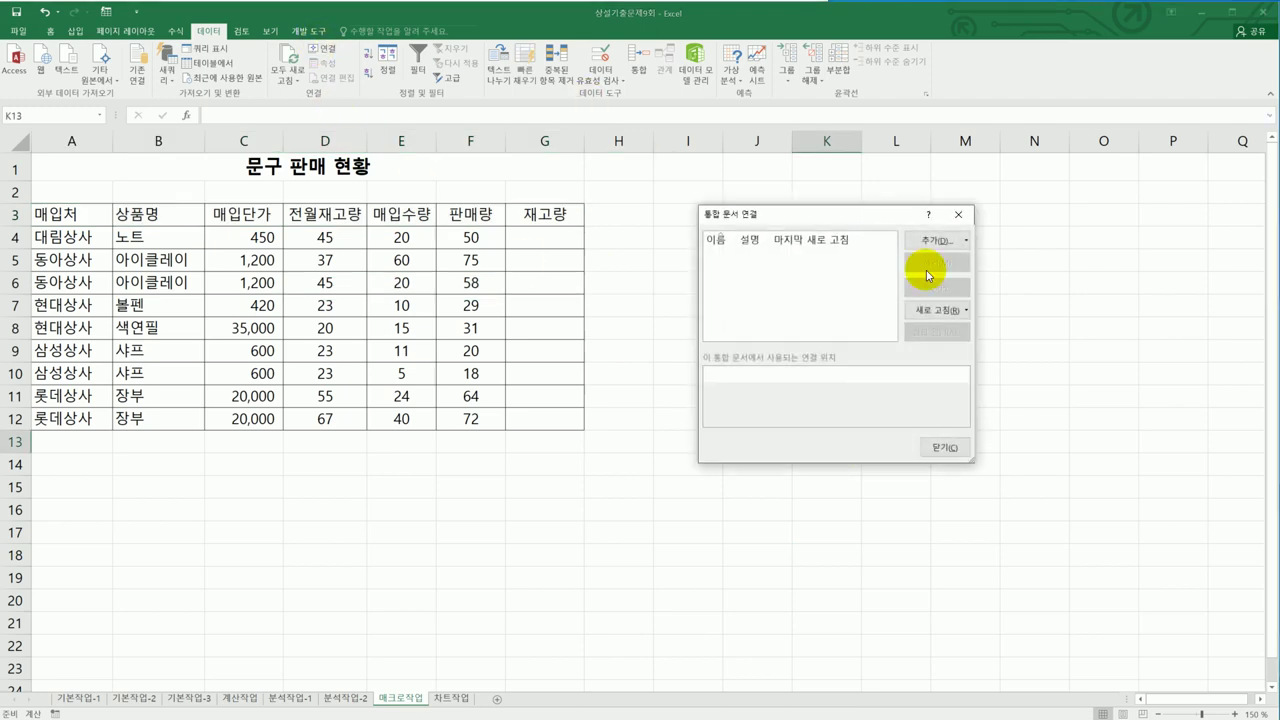
pyautogui.click(958, 214)
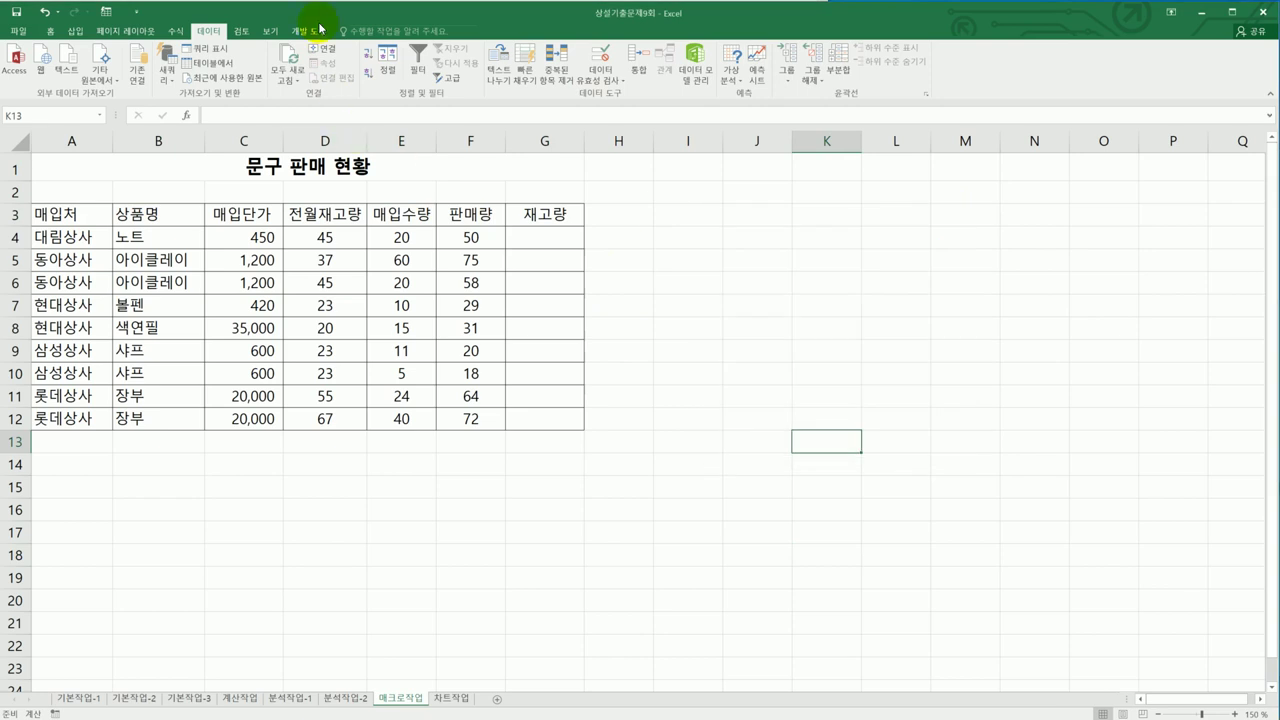
pyautogui.click(312, 31)
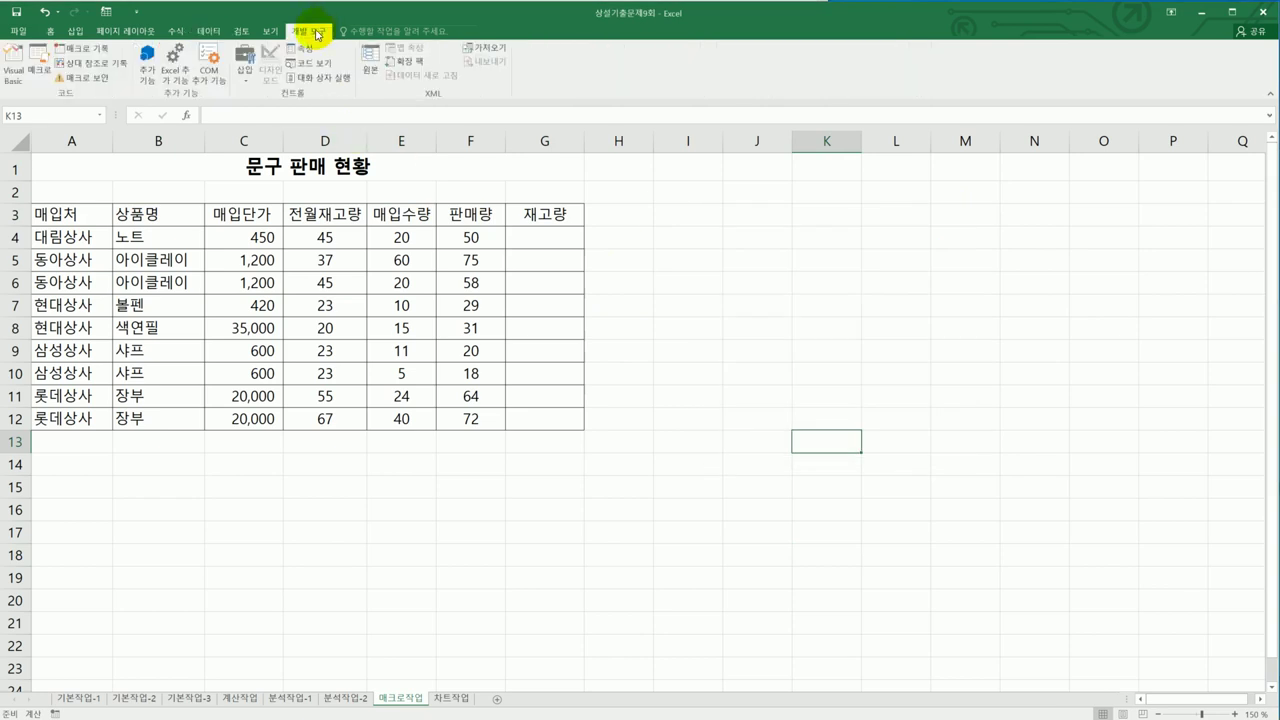
pyautogui.click(100, 50)
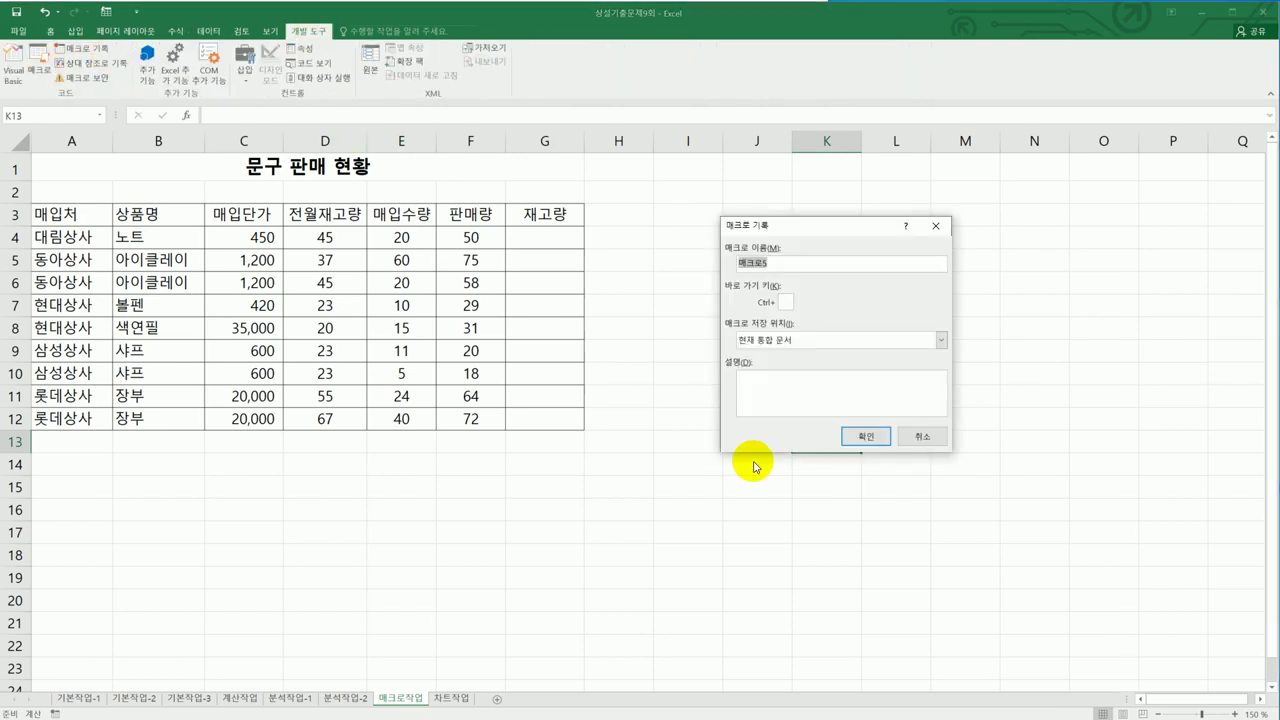
pyautogui.write('재')
pyautogui.write('식')
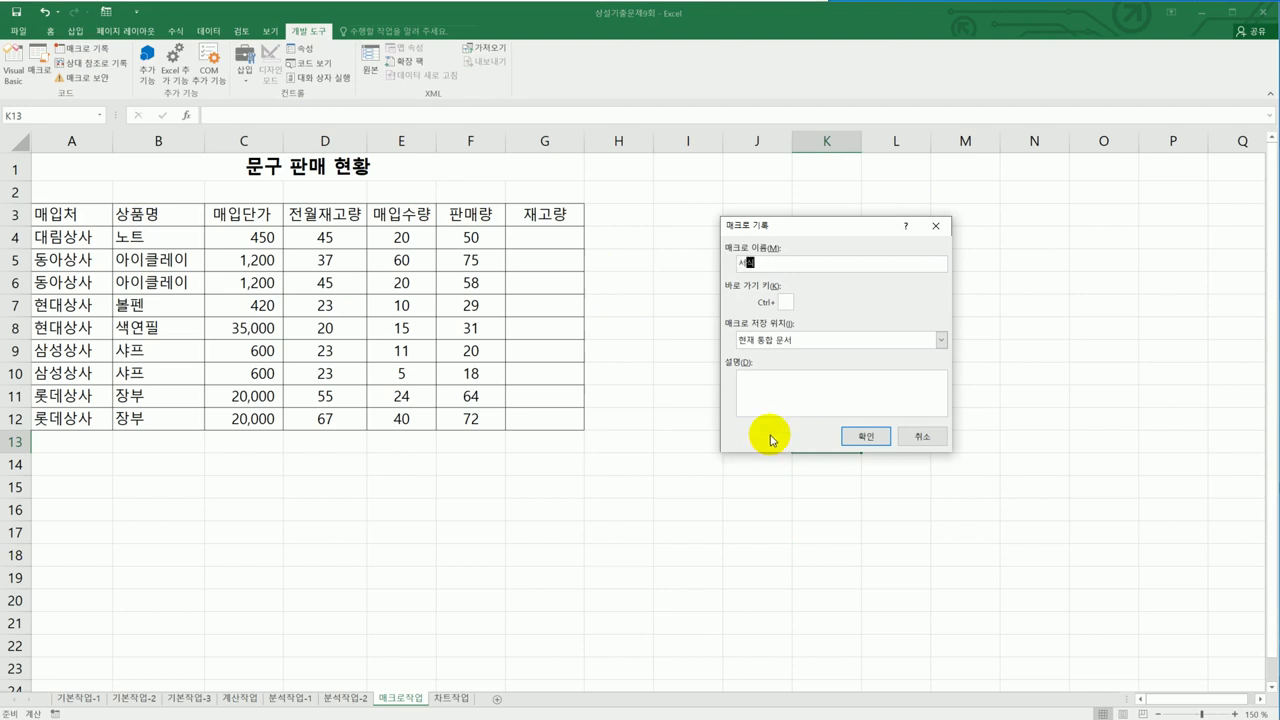
pyautogui.click(866, 436)
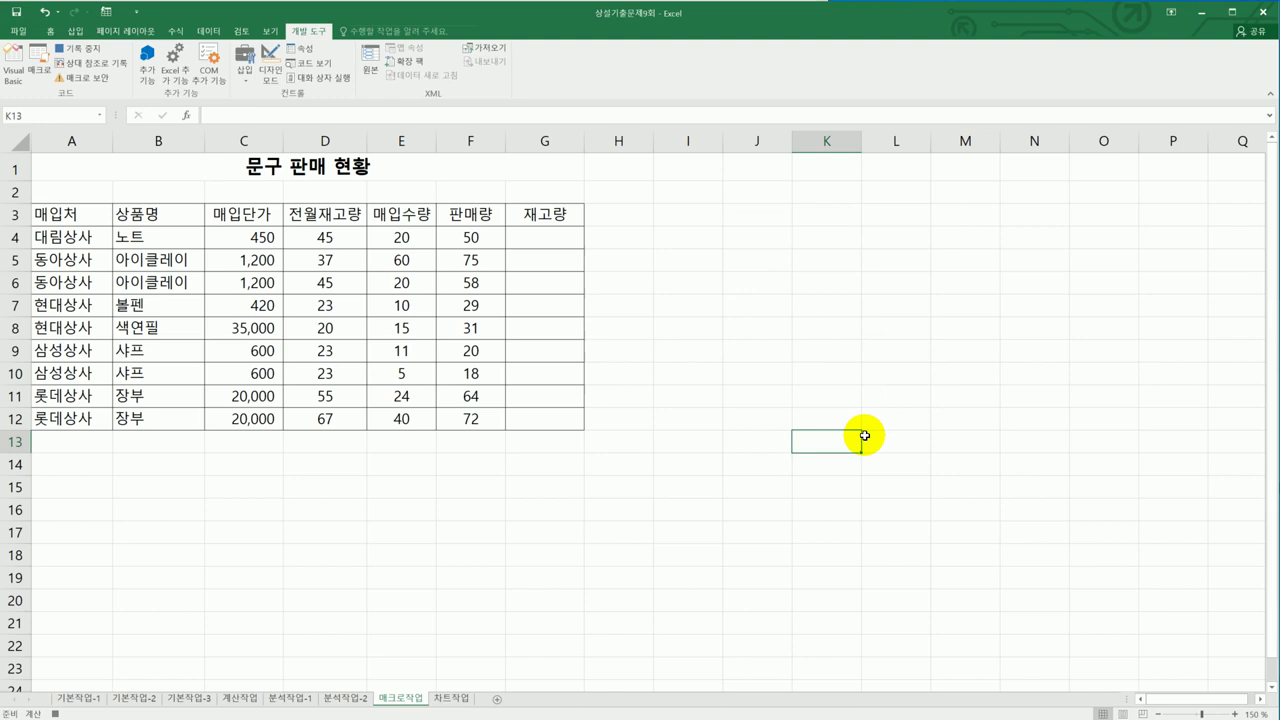
# Set the font color of the header cells A3:G3 to the standard color 파랑
pyautogui.moveTo(86, 215); pyautogui.dragTo(586, 214)
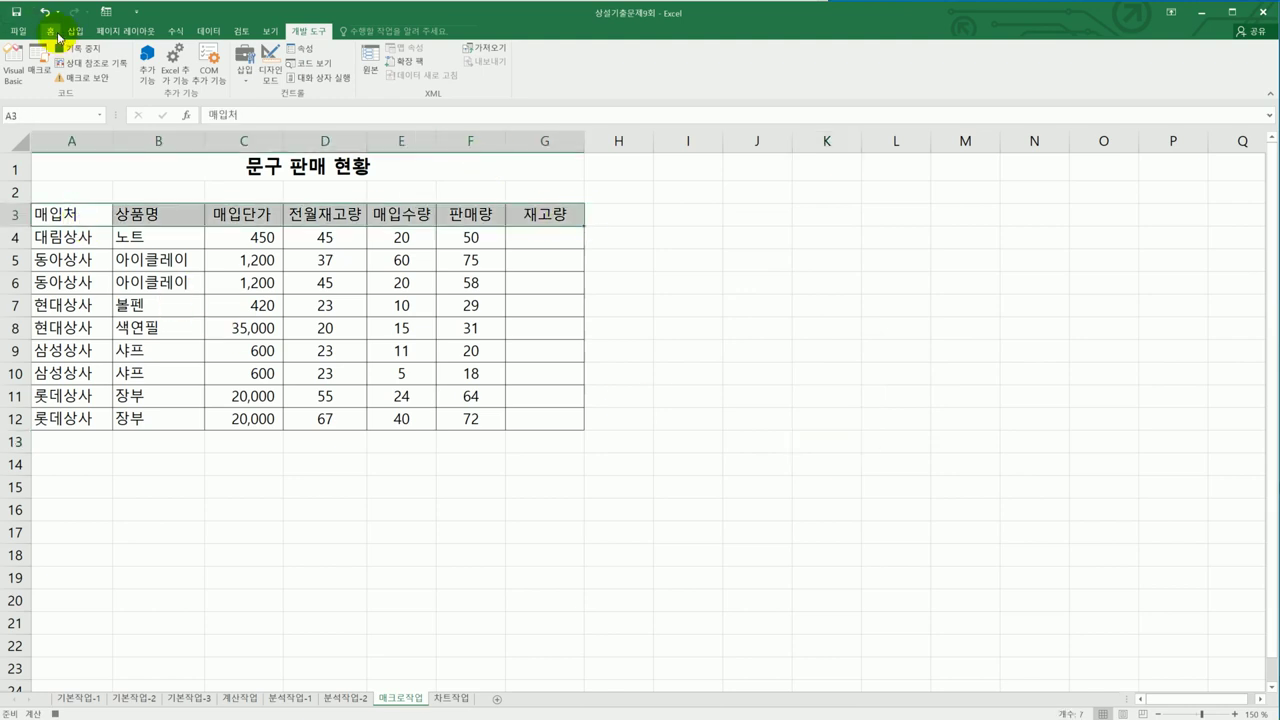
pyautogui.click(52, 31)
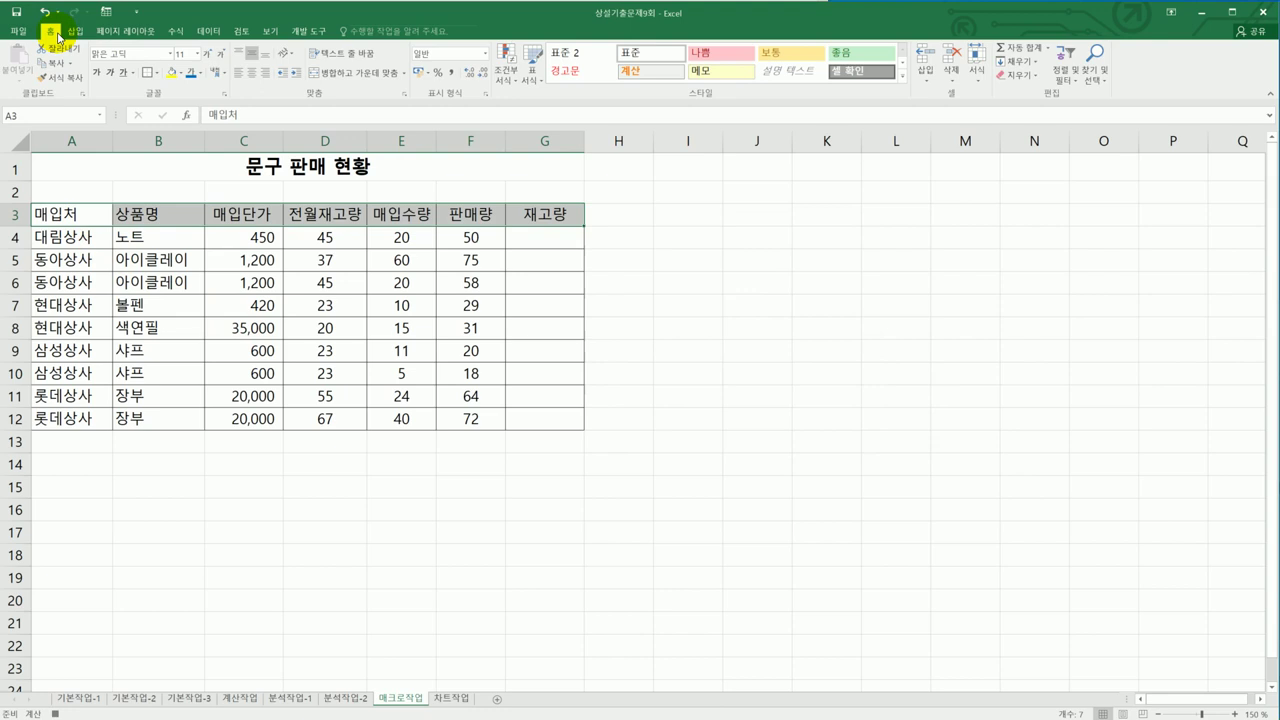
pyautogui.click(200, 74)
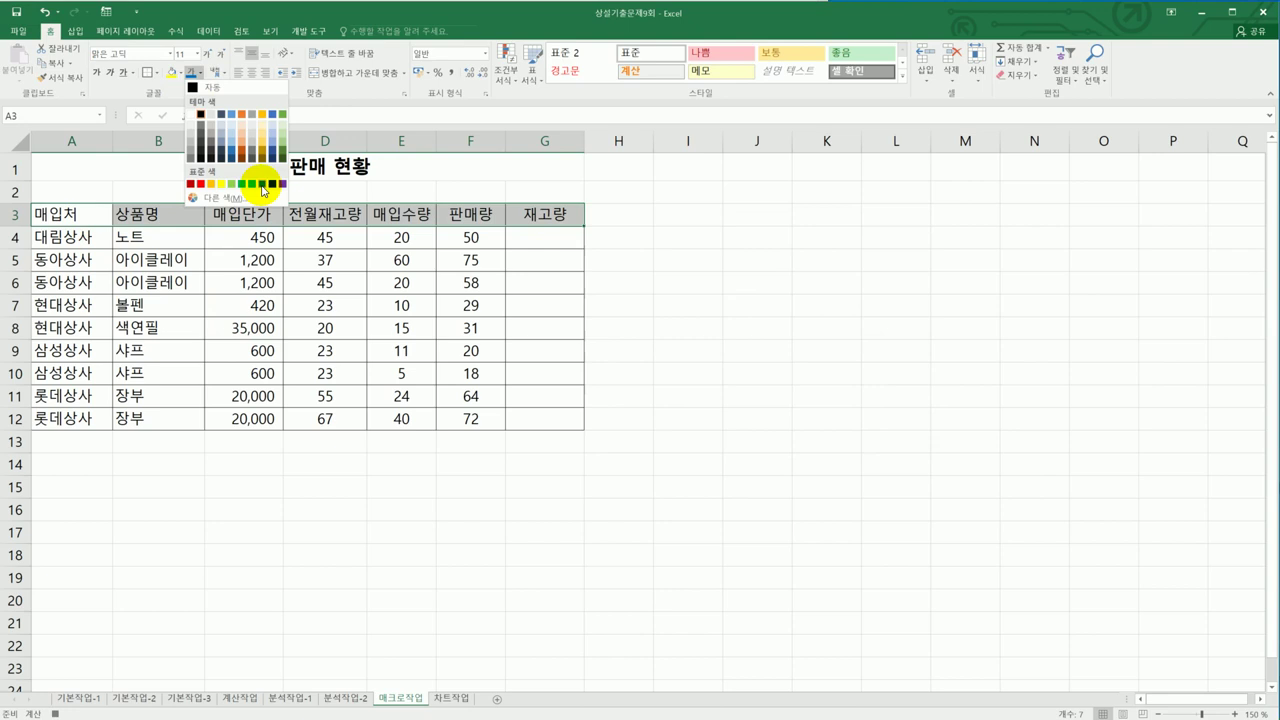
pyautogui.click(262, 184)
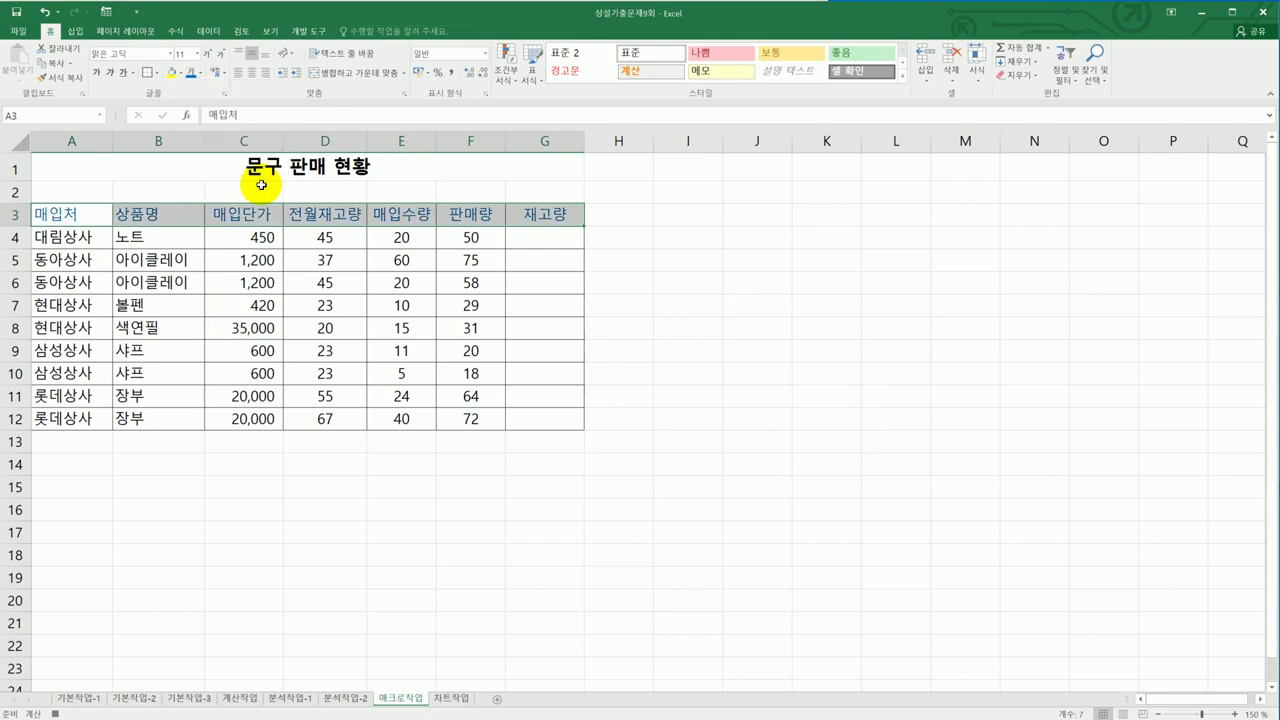
# Fill the header cells A3:G3 with the standard color 노랑 and center their text horizontally
pyautogui.click(183, 76)
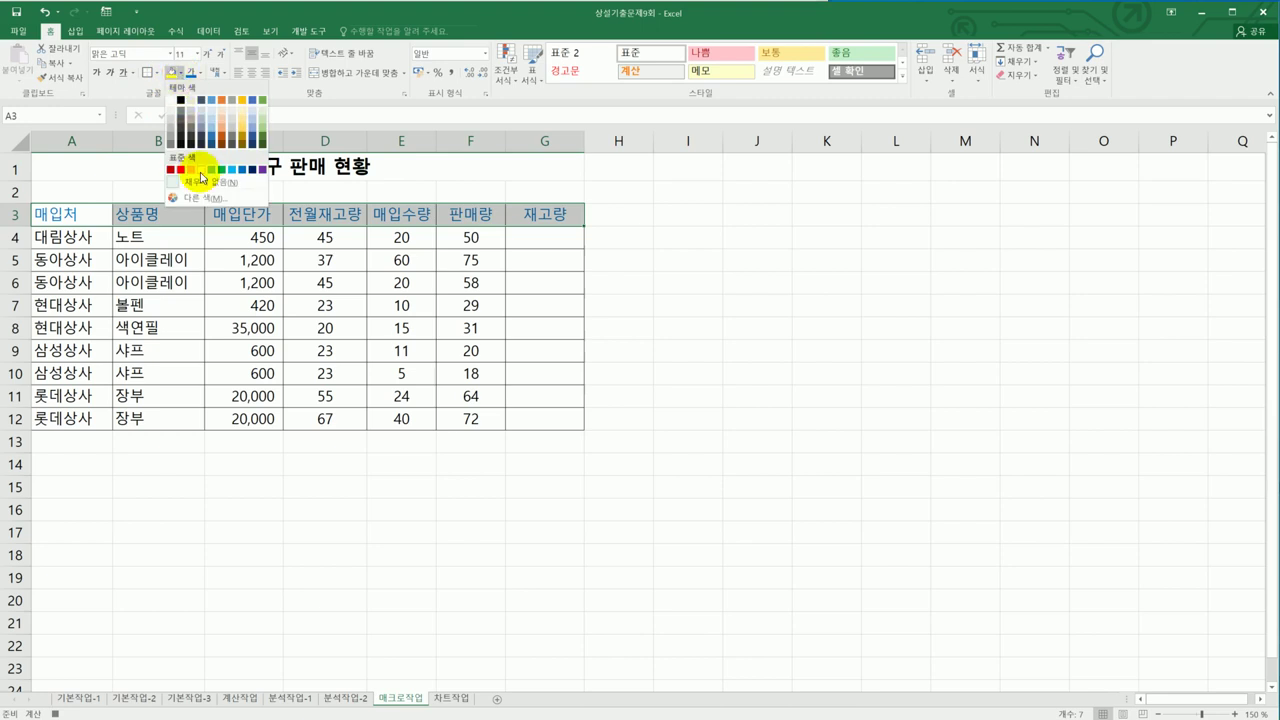
pyautogui.click(200, 171)
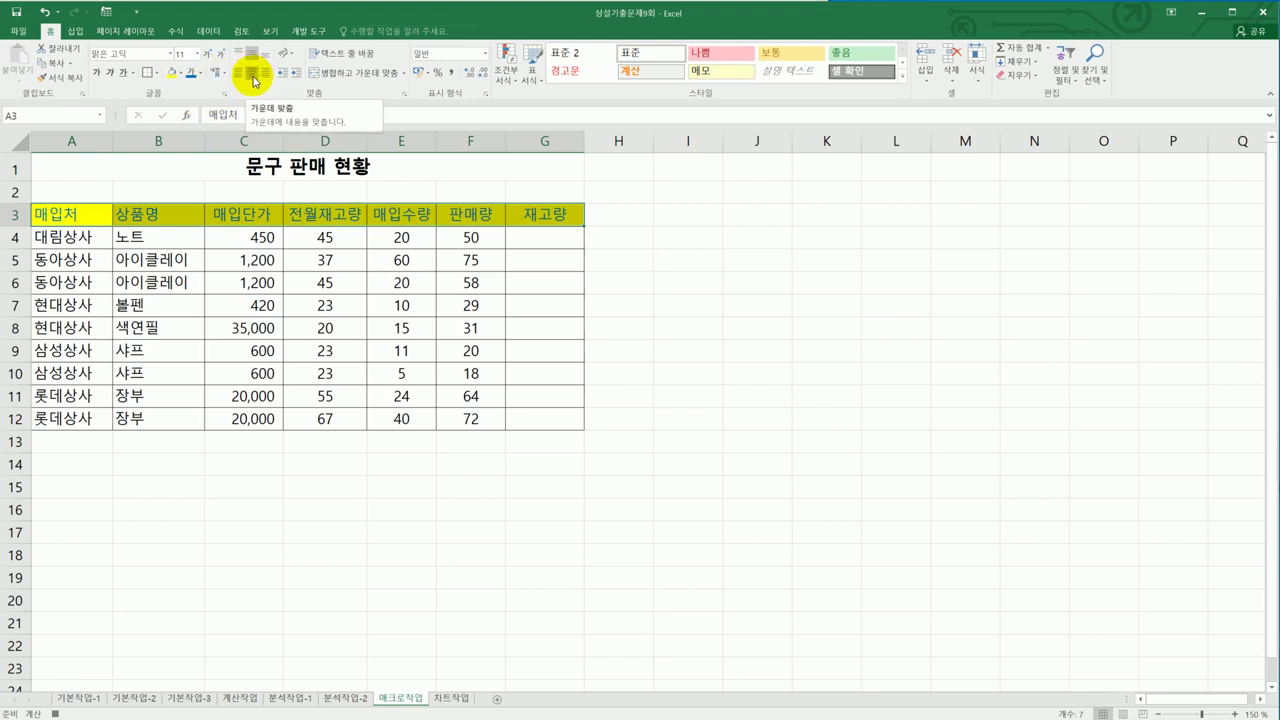
pyautogui.click(254, 80)
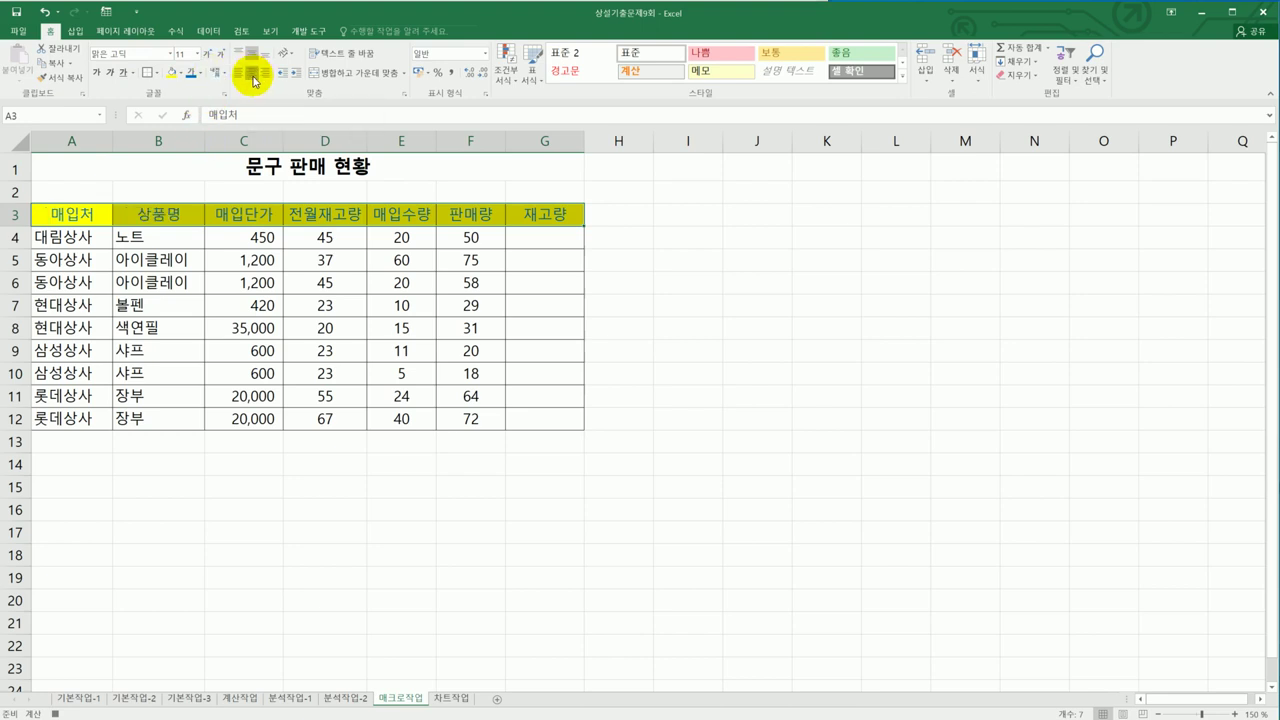
pyautogui.moveTo(77, 218); pyautogui.dragTo(580, 218)
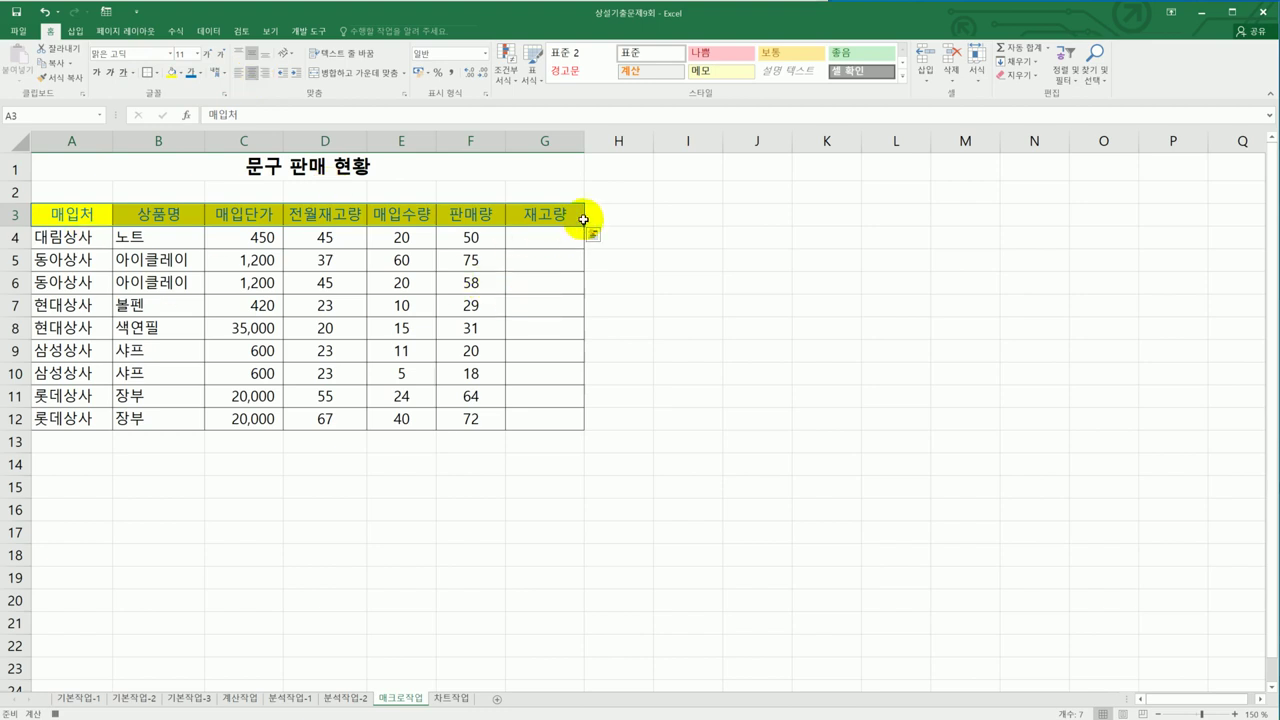
# Deselect the header range and stop recording the 서식 macro
pyautogui.click(533, 215)
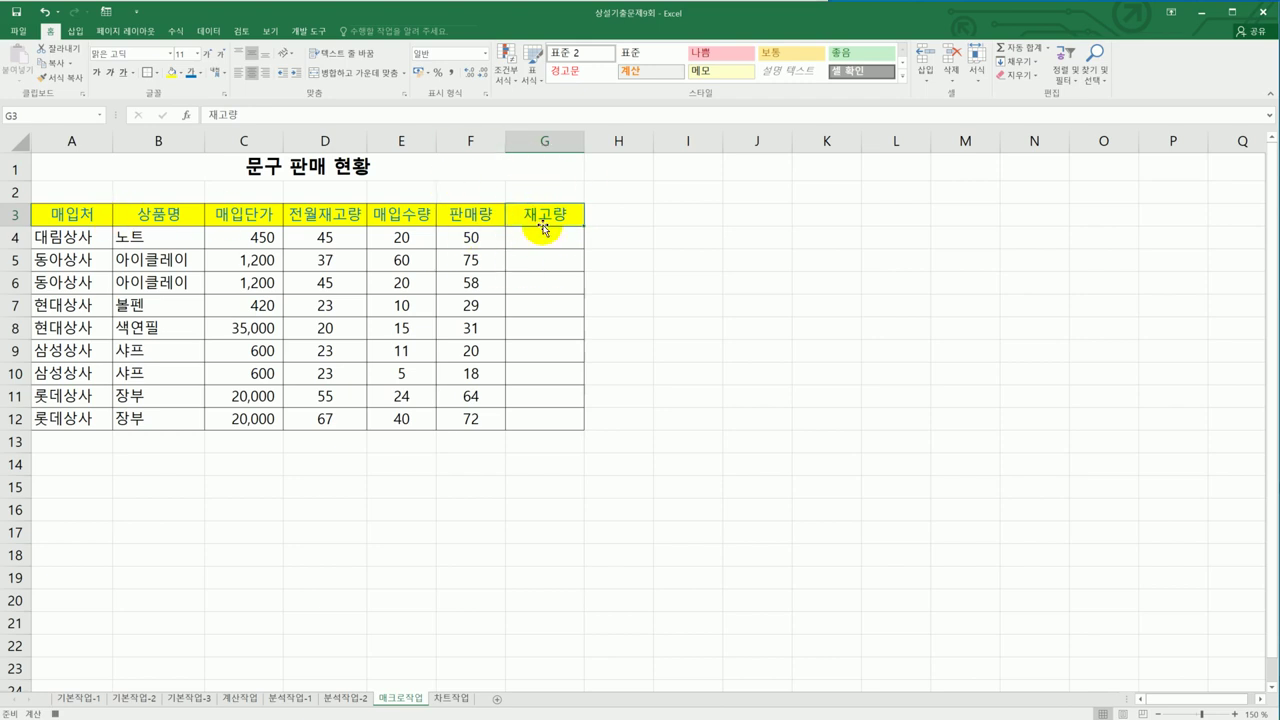
pyautogui.click(318, 32)
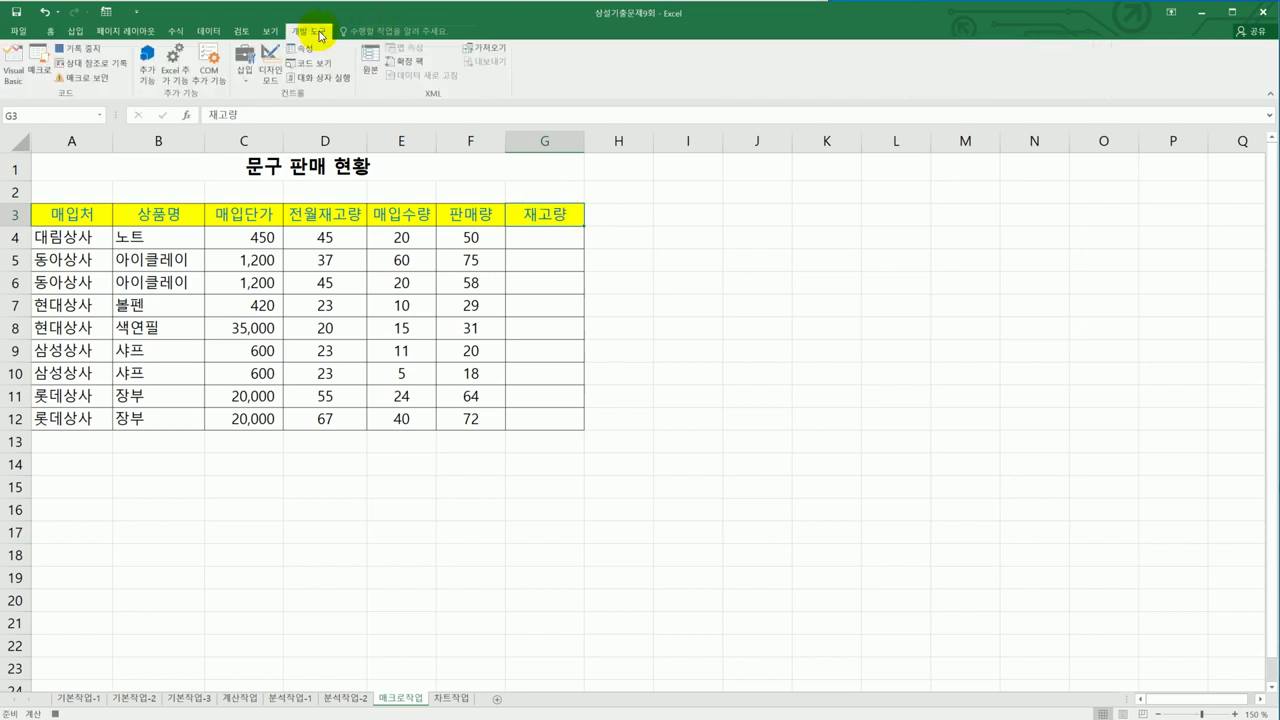
pyautogui.click(77, 50)
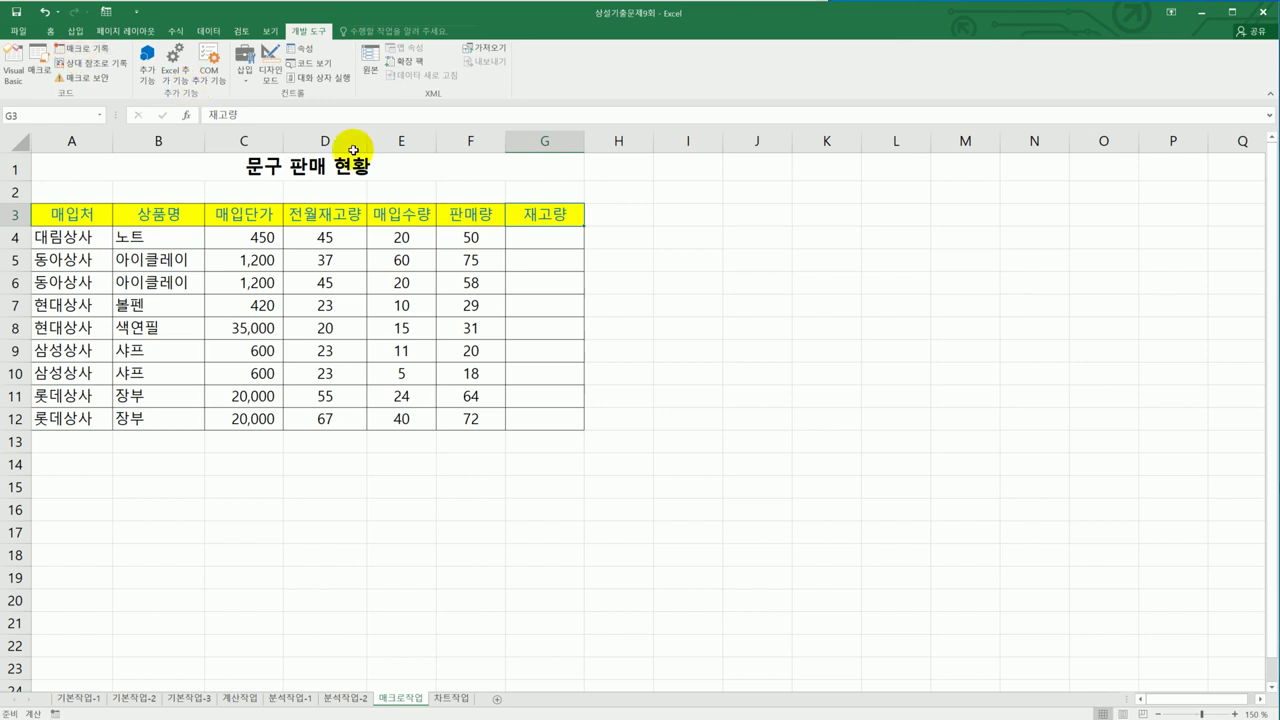
# Draw a hexagon from the basic shapes over cells I3:J5 and enter the text 서식 in it
pyautogui.click(711, 359)
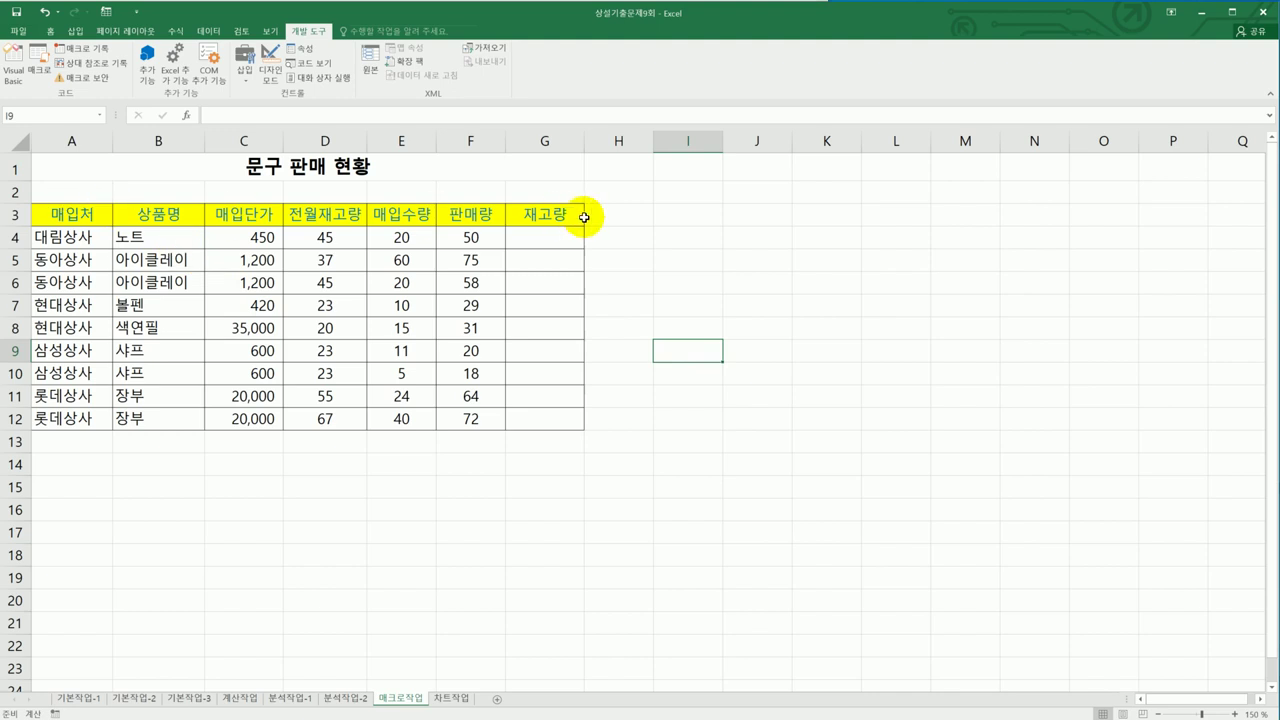
pyautogui.click(49, 33)
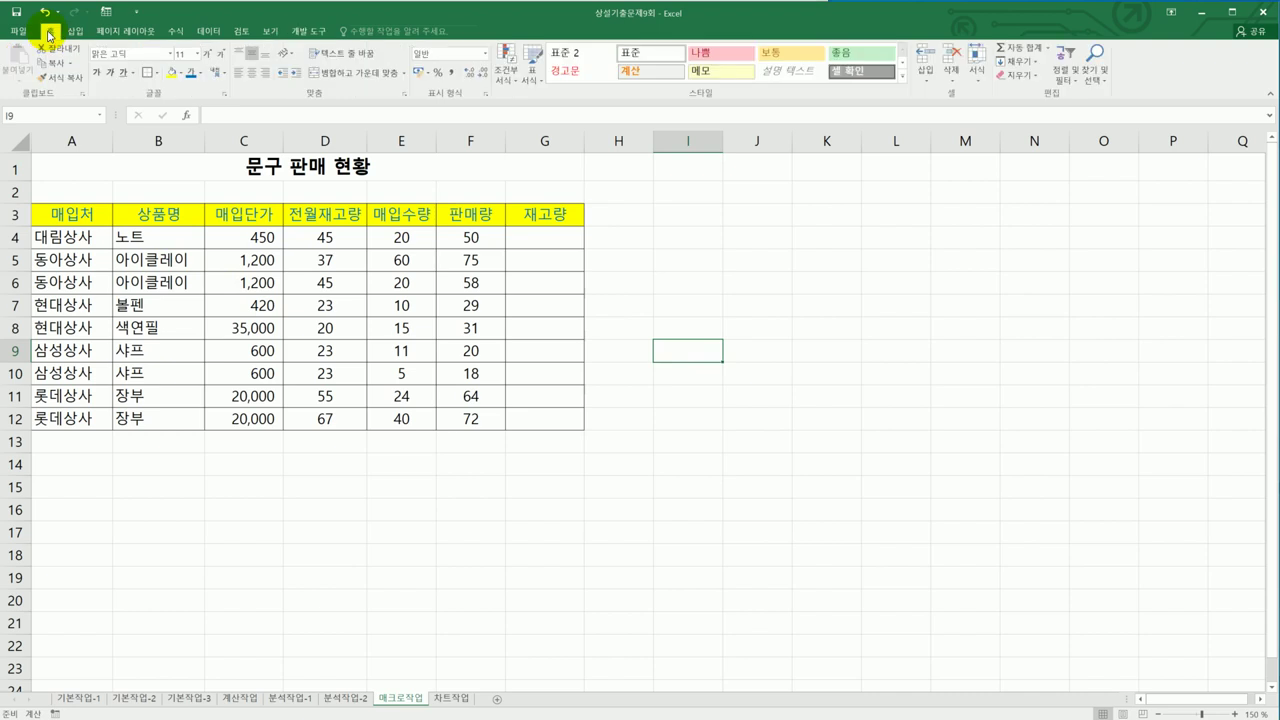
pyautogui.click(76, 31)
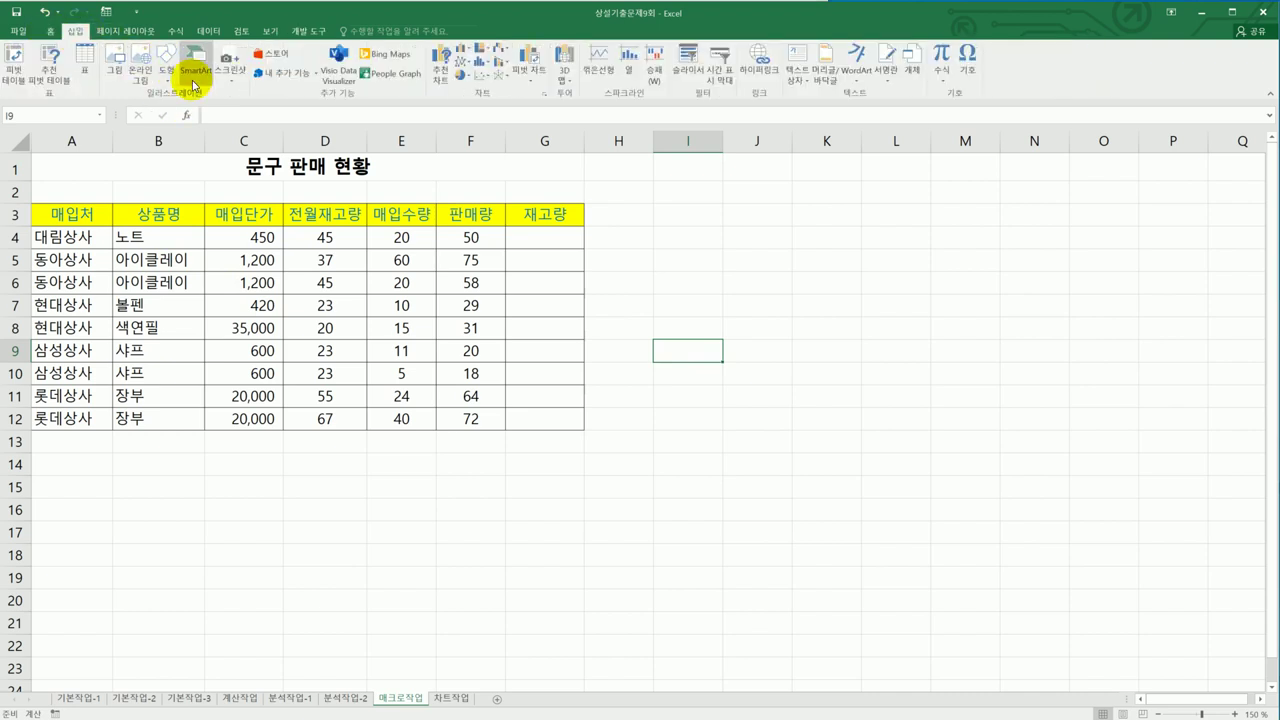
pyautogui.click(166, 69)
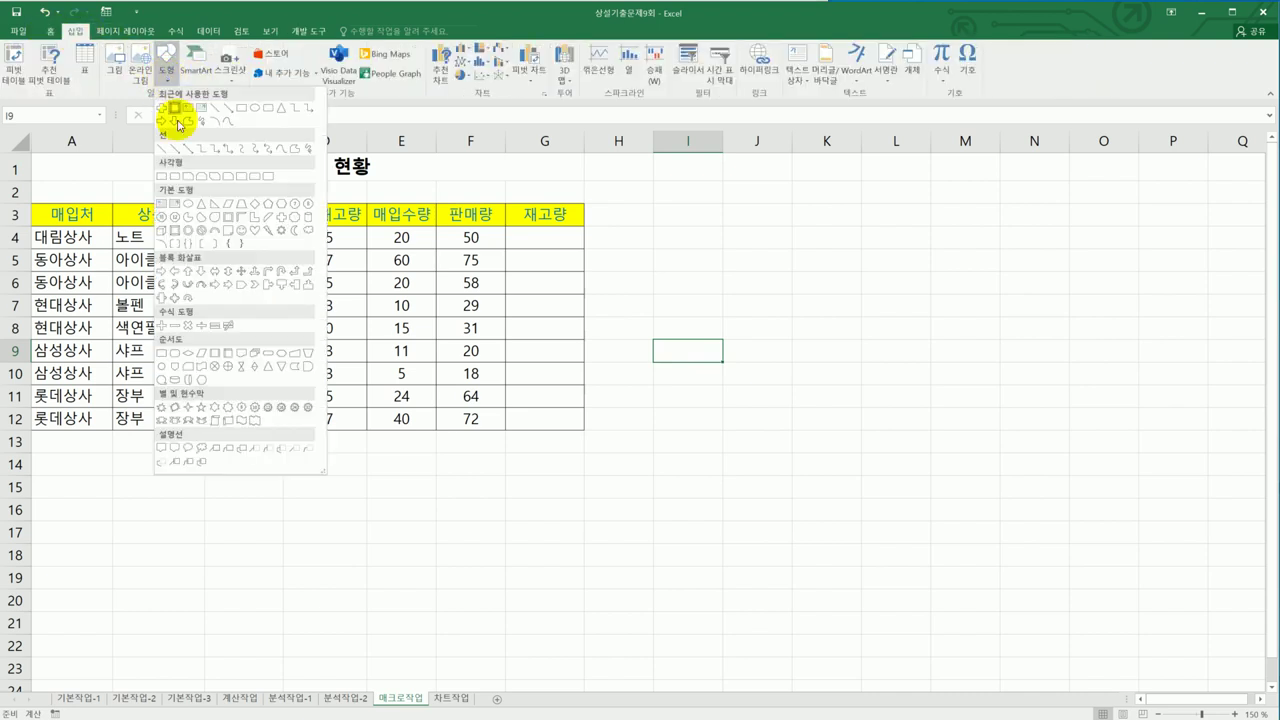
pyautogui.click(280, 205)
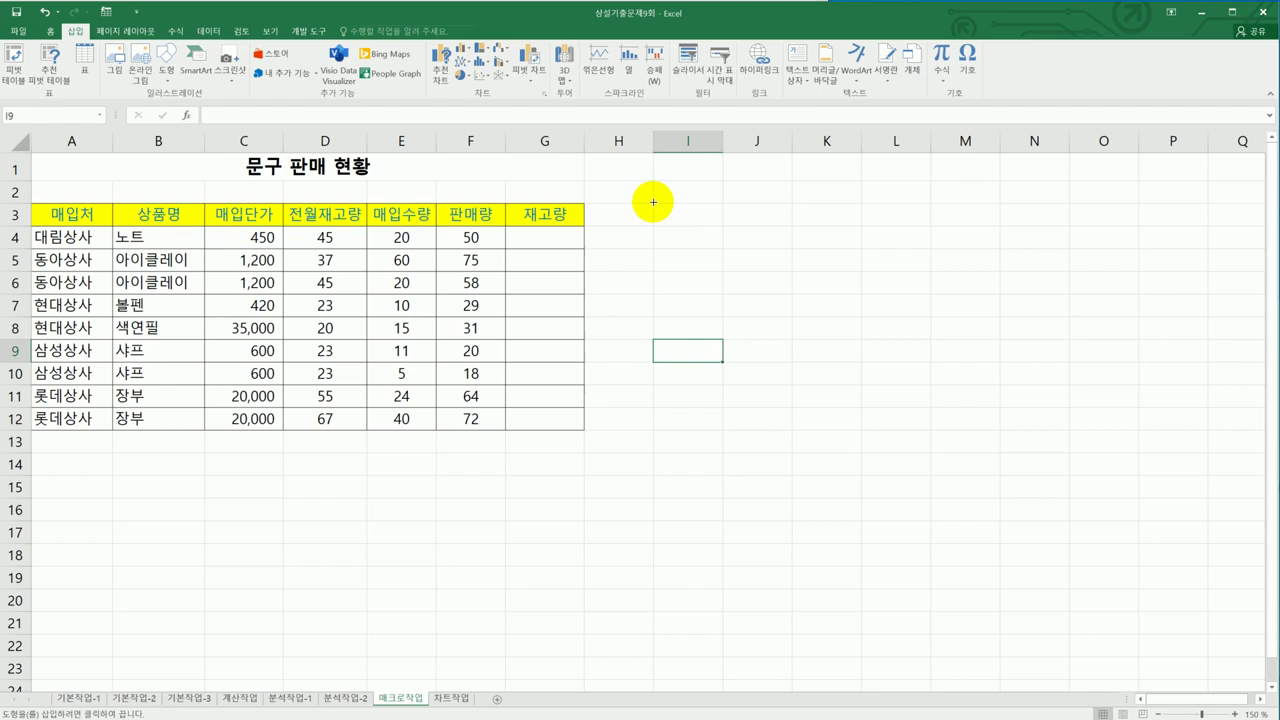
pyautogui.moveTo(653, 202)
pyautogui.mouseDown()
pyautogui.moveTo(740, 243)
pyautogui.moveTo(766, 229)
pyautogui.moveTo(760, 270)
pyautogui.mouseUp()
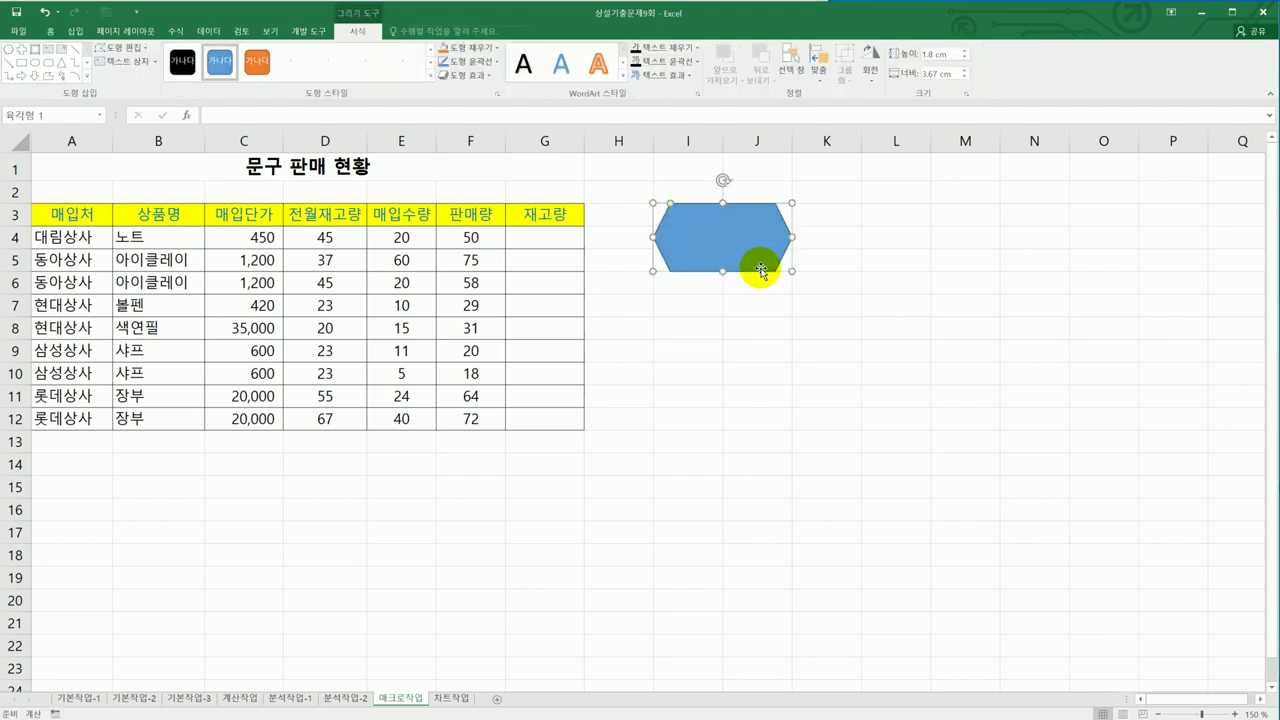
pyautogui.write('서식')
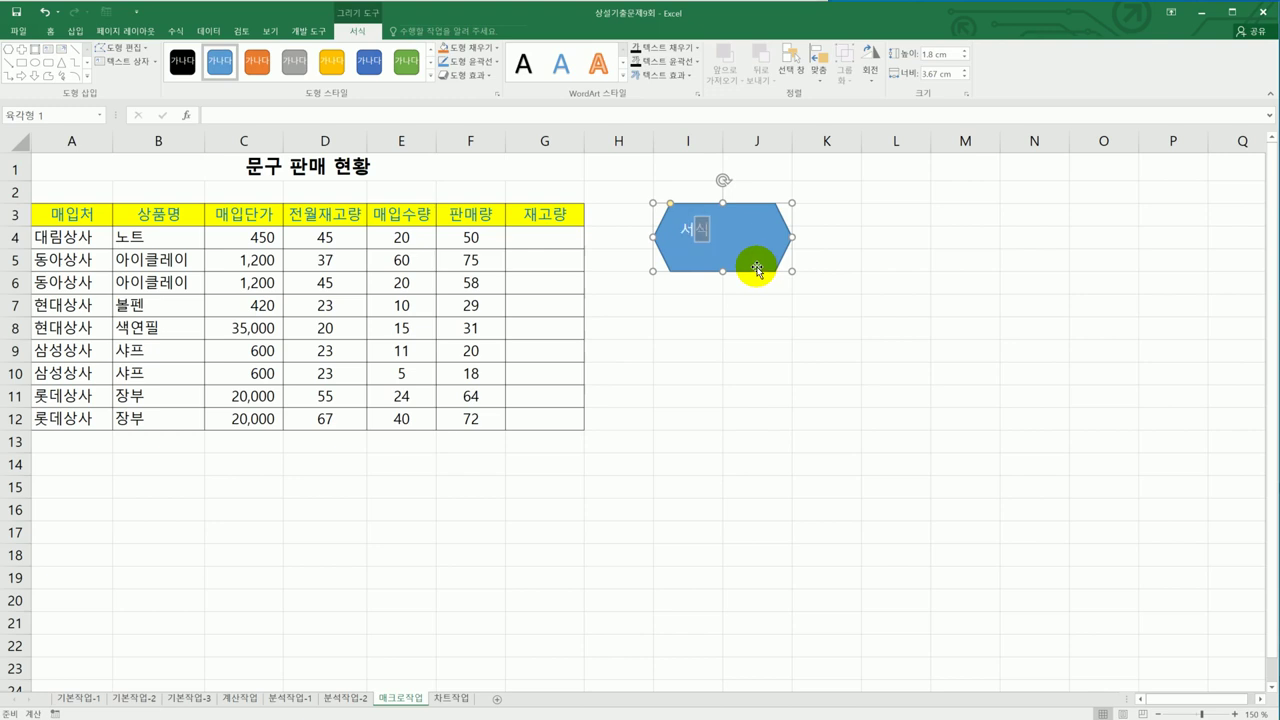
# Assign the 서식 macro to the hexagon shape and deselect the shape
pyautogui.click(755, 394)
pyautogui.rightClick(736, 247)
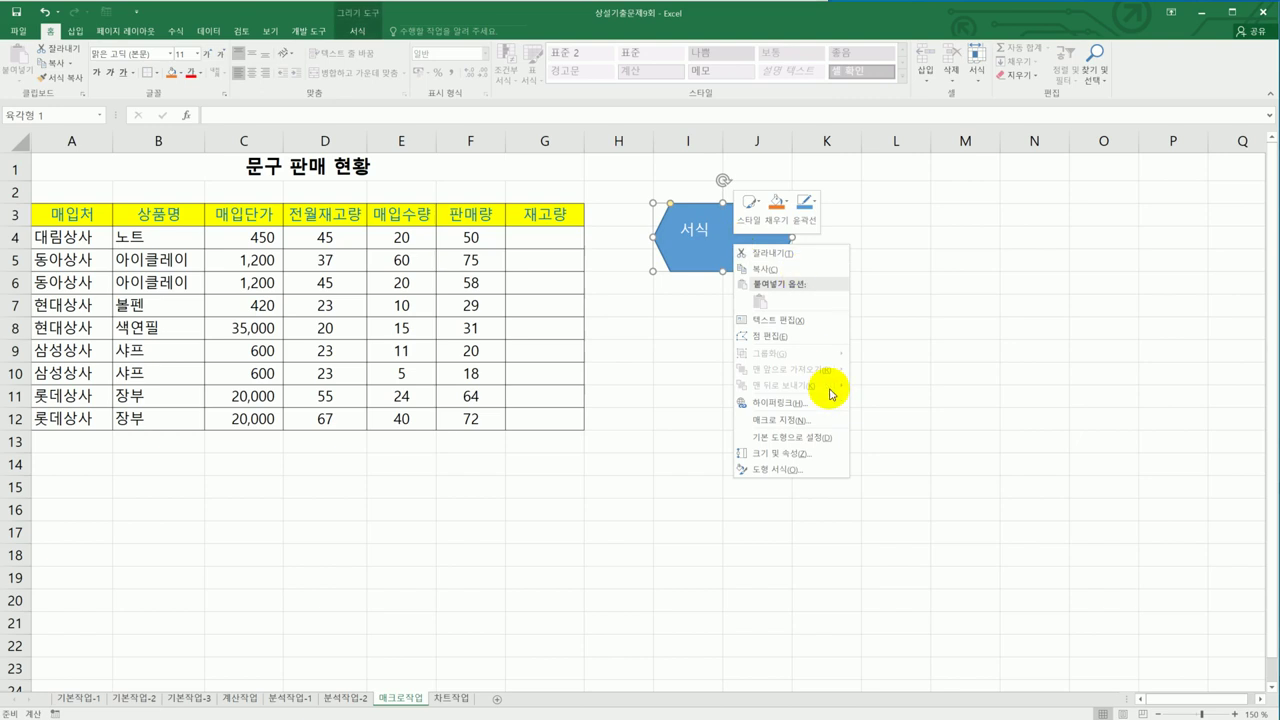
pyautogui.click(815, 420)
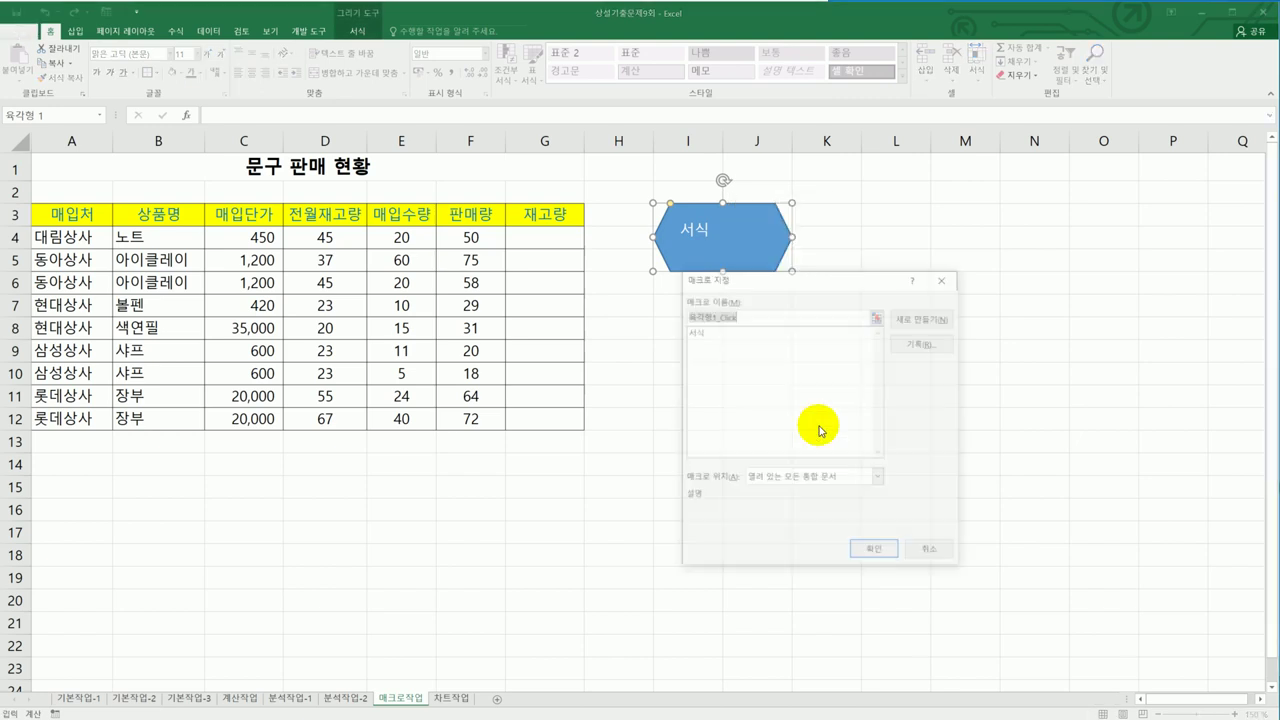
pyautogui.click(727, 330)
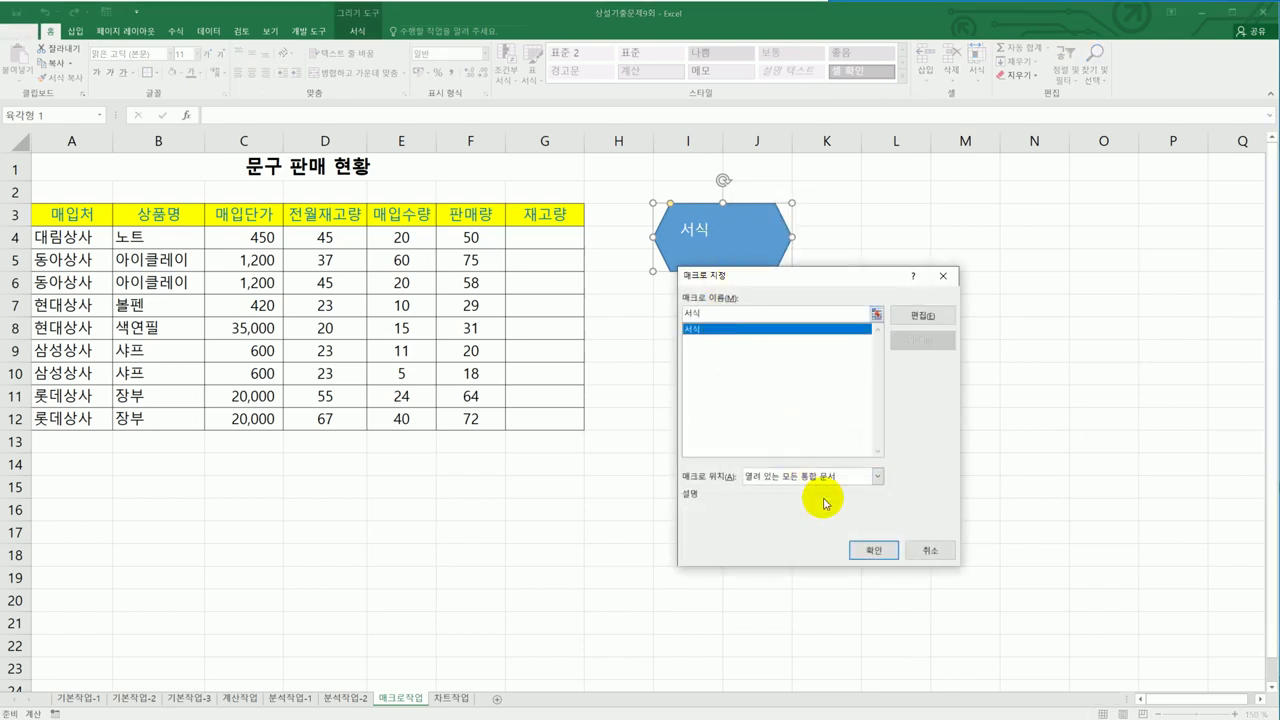
pyautogui.click(871, 550)
pyautogui.click(952, 523)
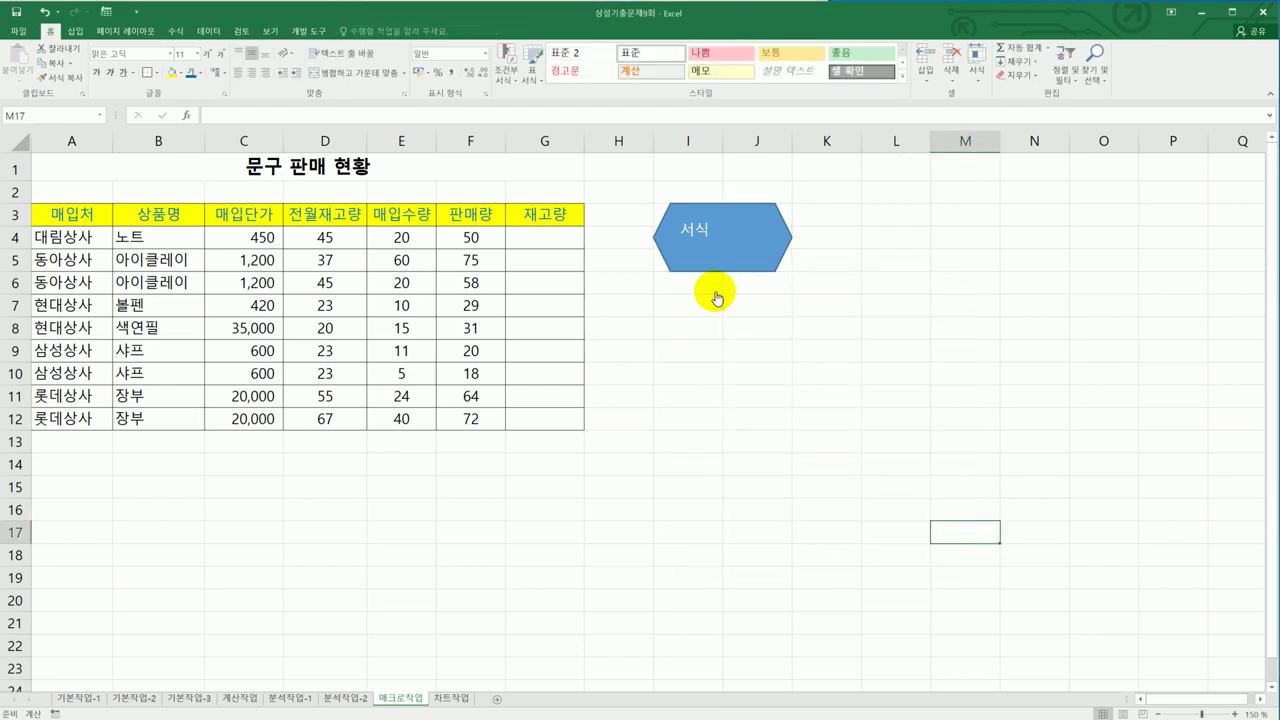
# Check the exam instructions for the second macro and start recording a macro named 재고량, stored in the current workbook
pyautogui.hotkey('alt', 'Tab')
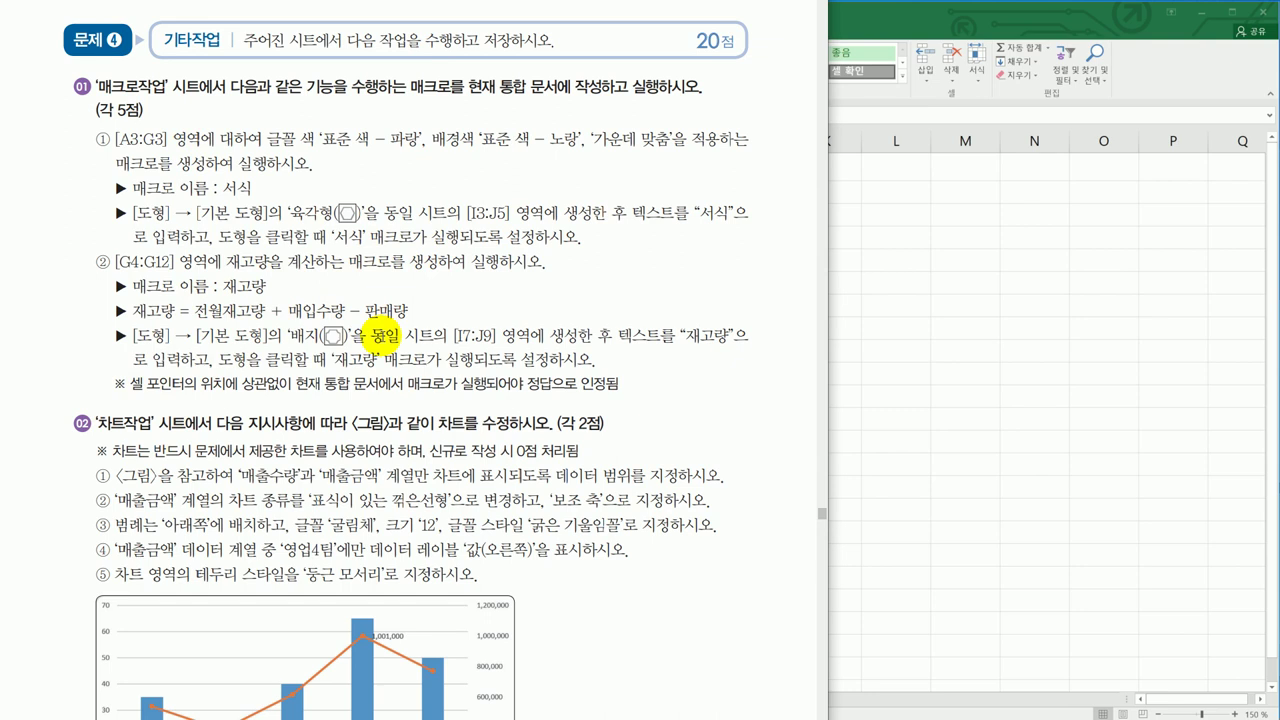
pyautogui.hotkey('alt', 'Tab')
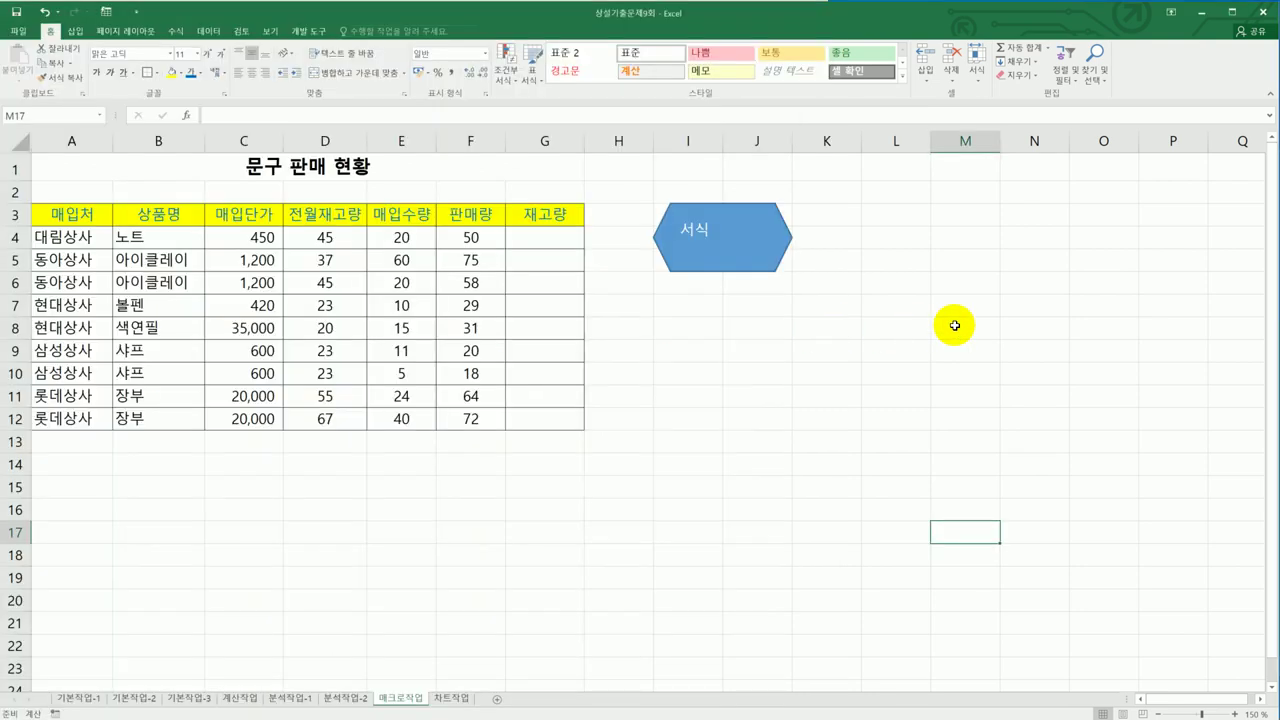
pyautogui.click(326, 34)
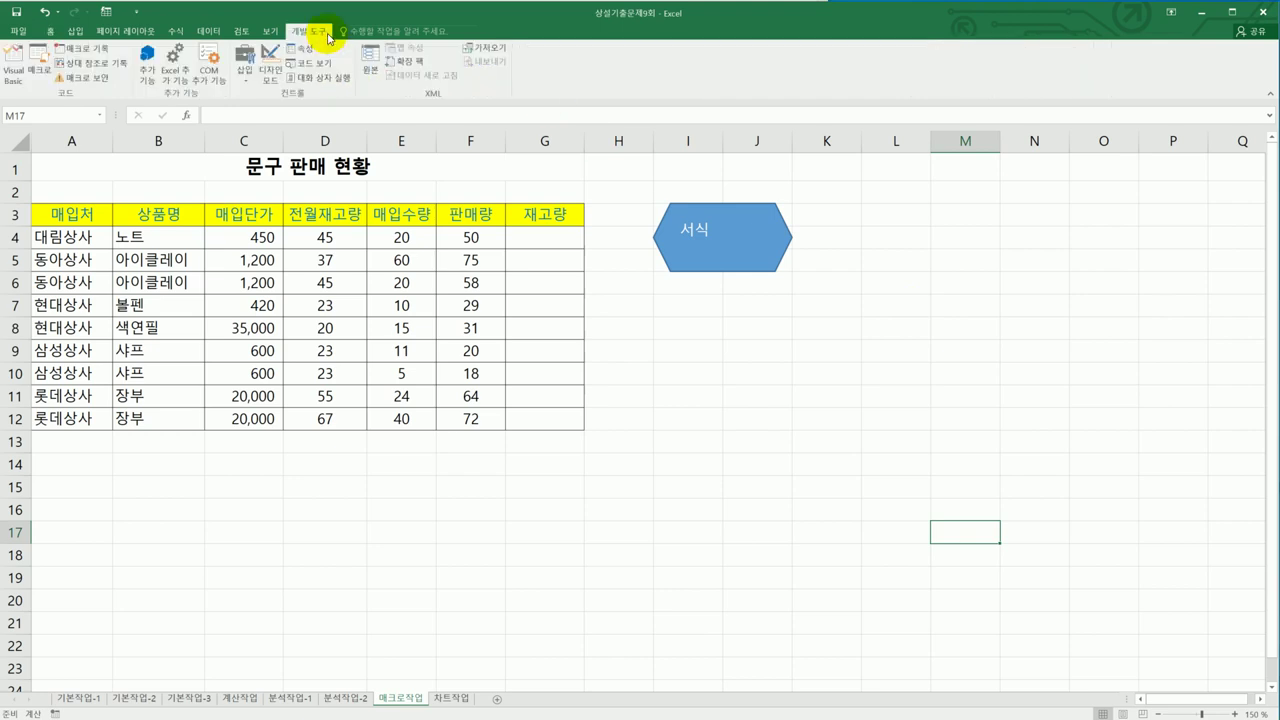
pyautogui.click(82, 48)
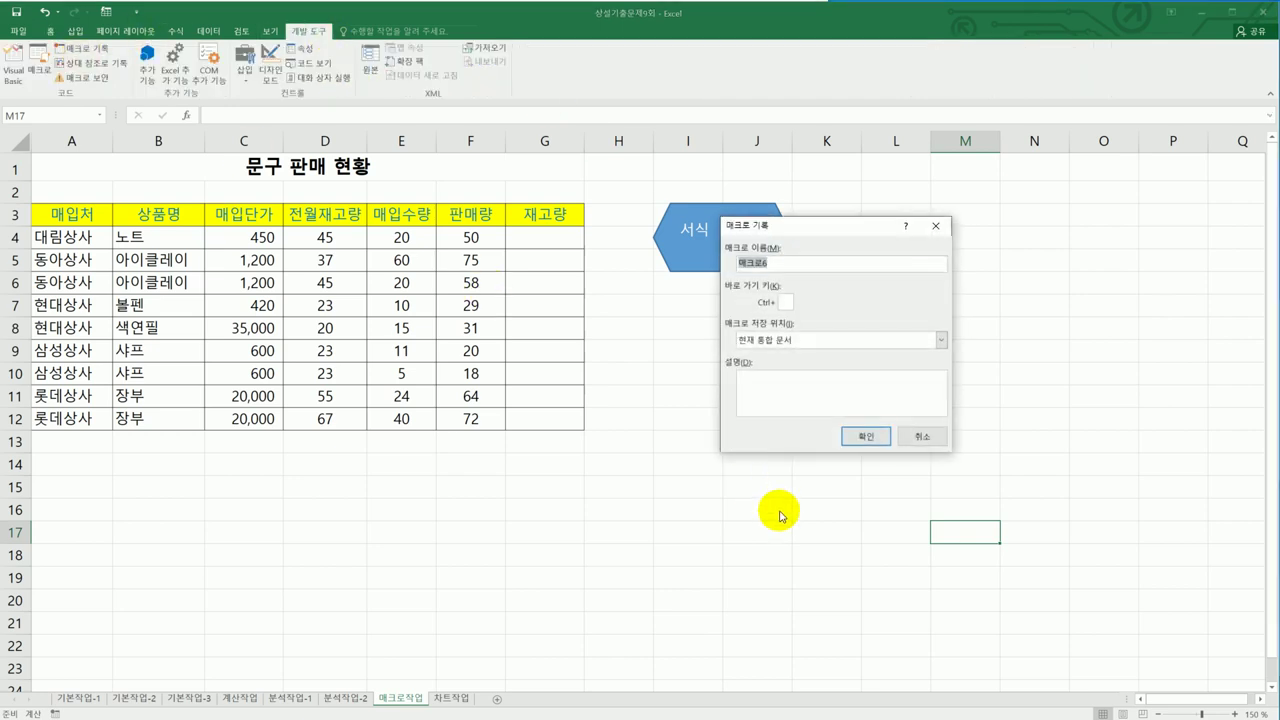
pyautogui.write('서')
pyautogui.click(865, 436)
# Enter the stock formula =D4+E4-F4 in cell G4
pyautogui.click(567, 243)
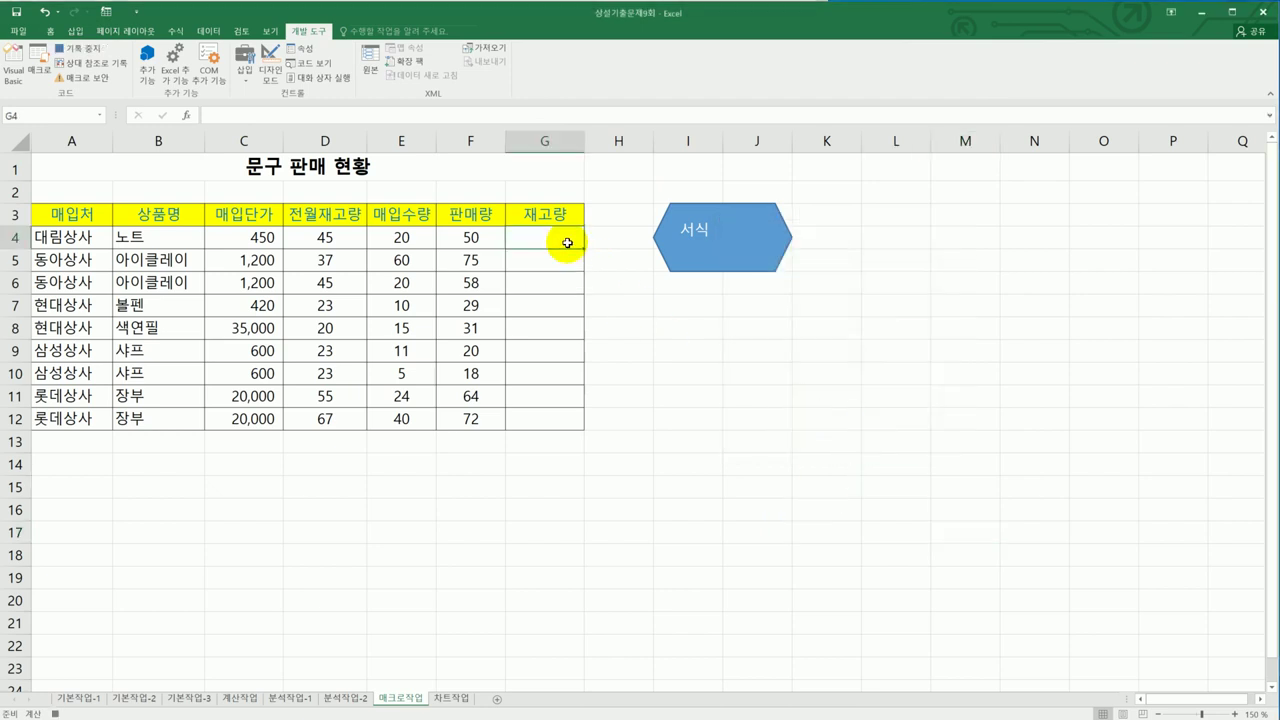
pyautogui.write('=')
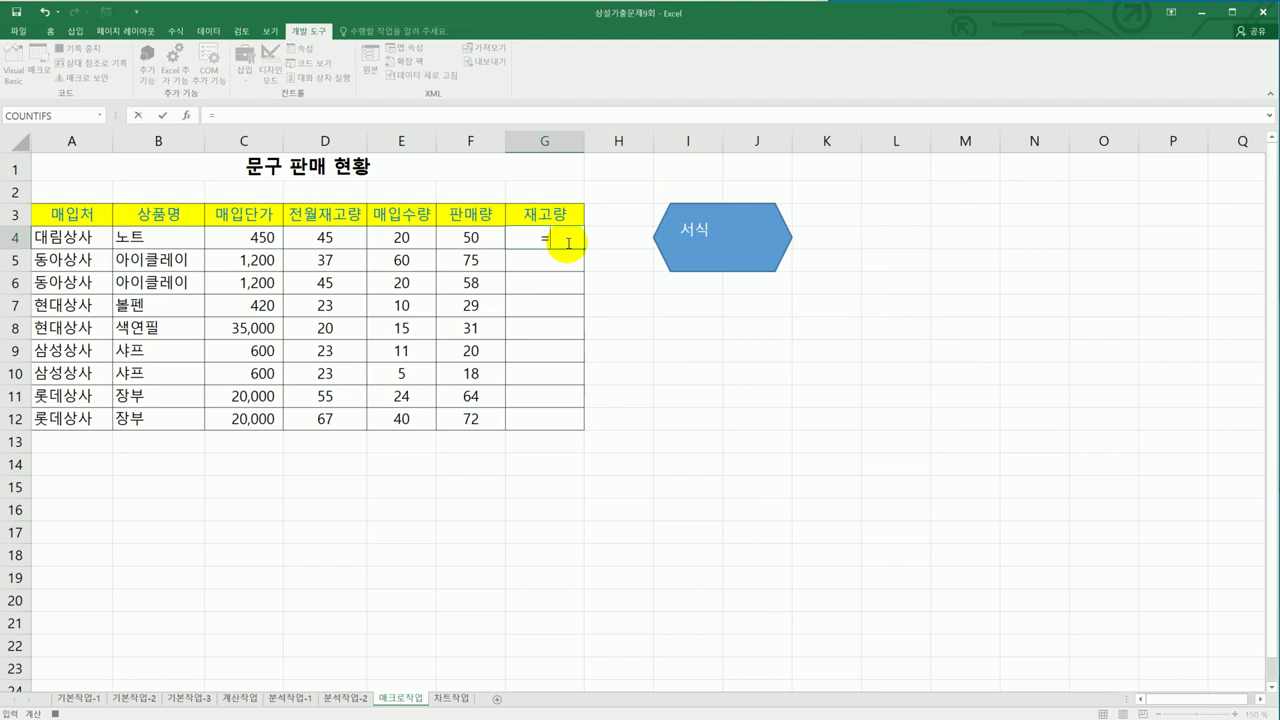
pyautogui.click(325, 238)
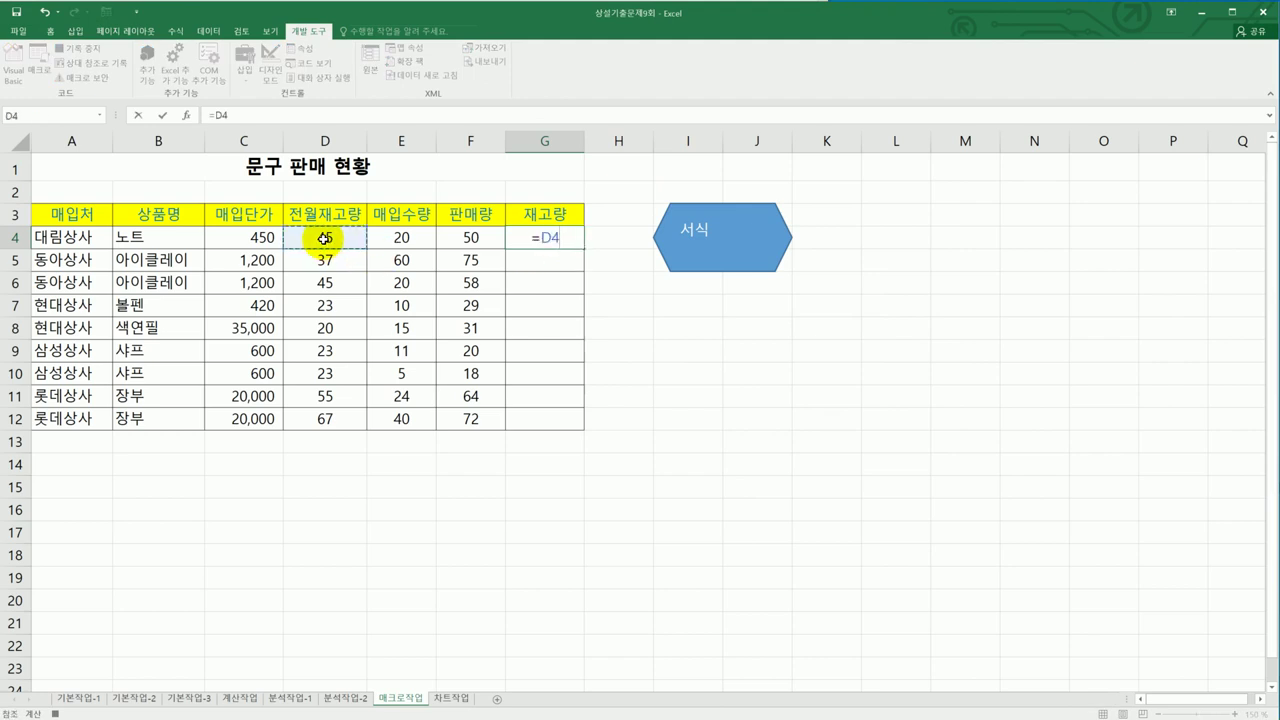
pyautogui.write('+')
pyautogui.click(385, 237)
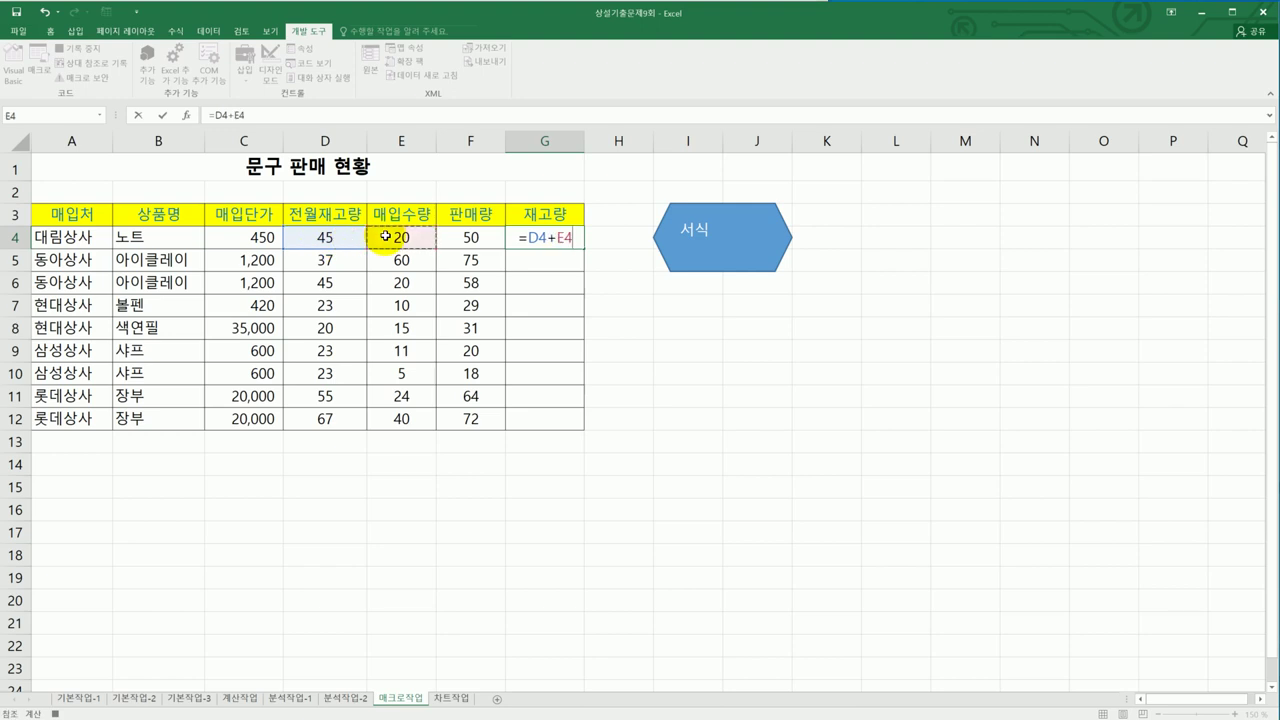
pyautogui.write('-')
pyautogui.click(447, 237)
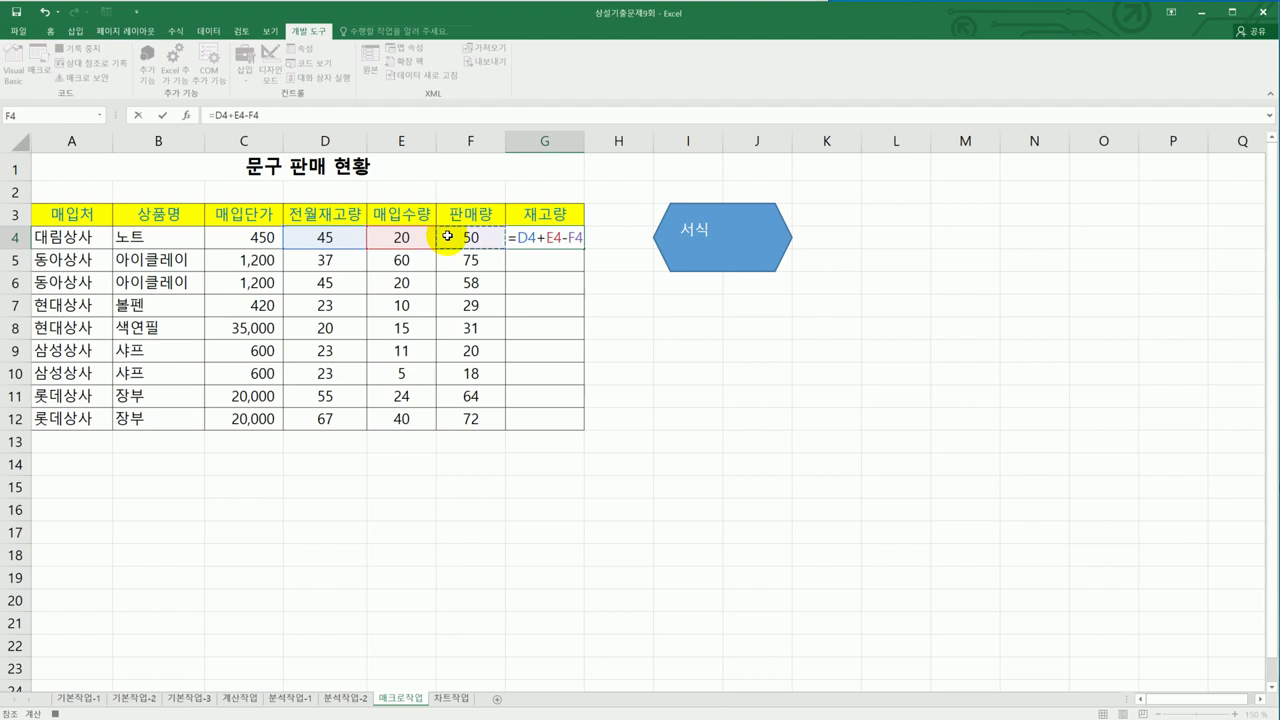
pyautogui.press('Return')
# Fill the G4 formula down to G12 and stop recording the 재고량 macro
pyautogui.click(543, 240)
pyautogui.moveTo(584, 248); pyautogui.dragTo(583, 429)
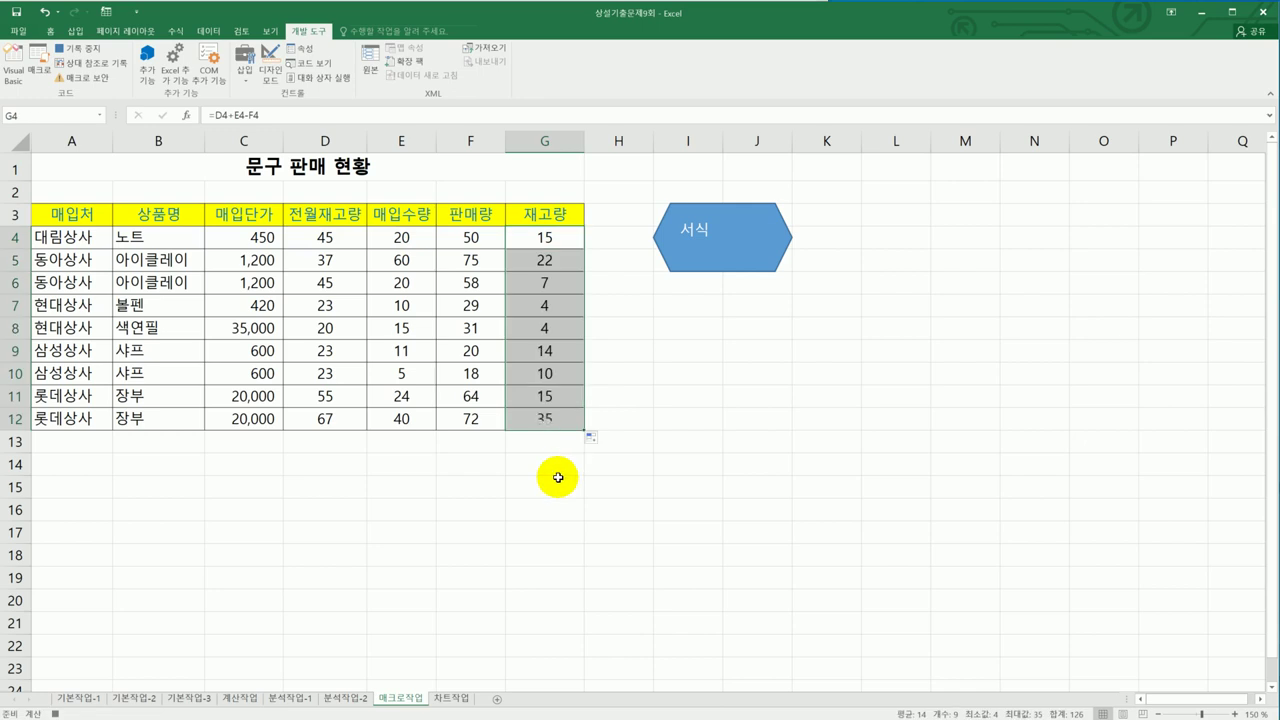
pyautogui.click(551, 419)
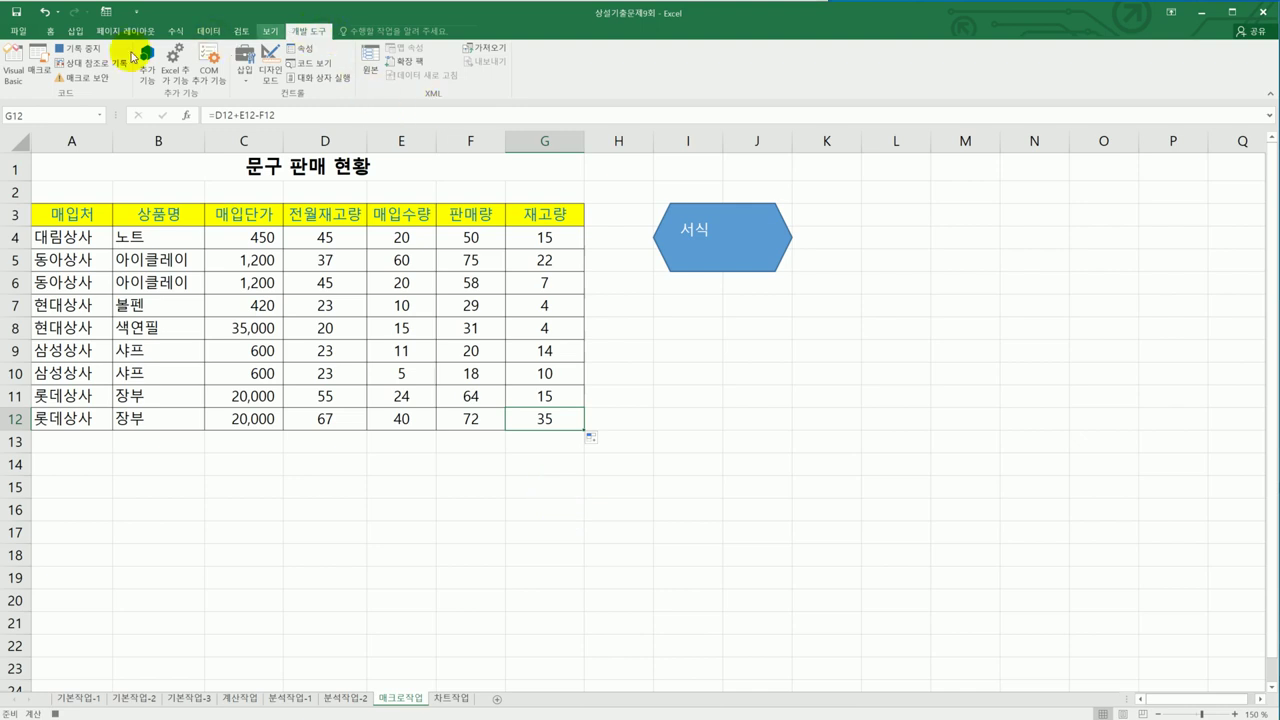
pyautogui.click(78, 48)
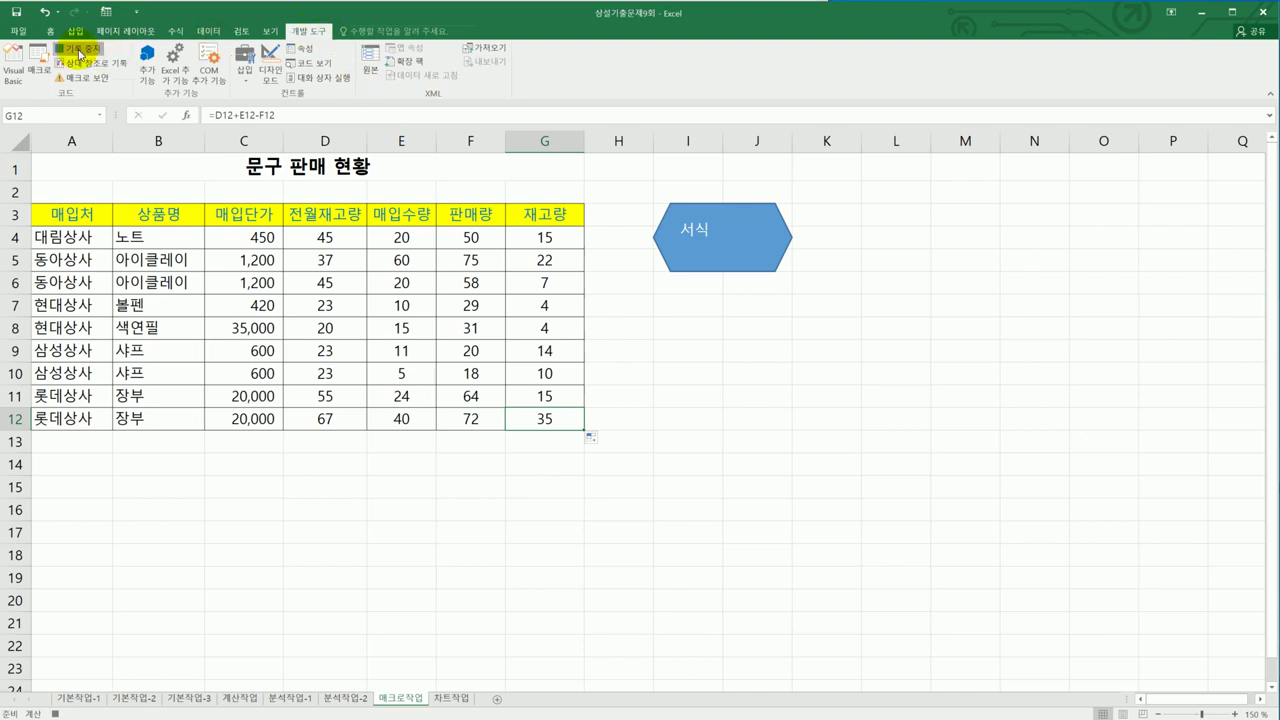
pyautogui.click(452, 540)
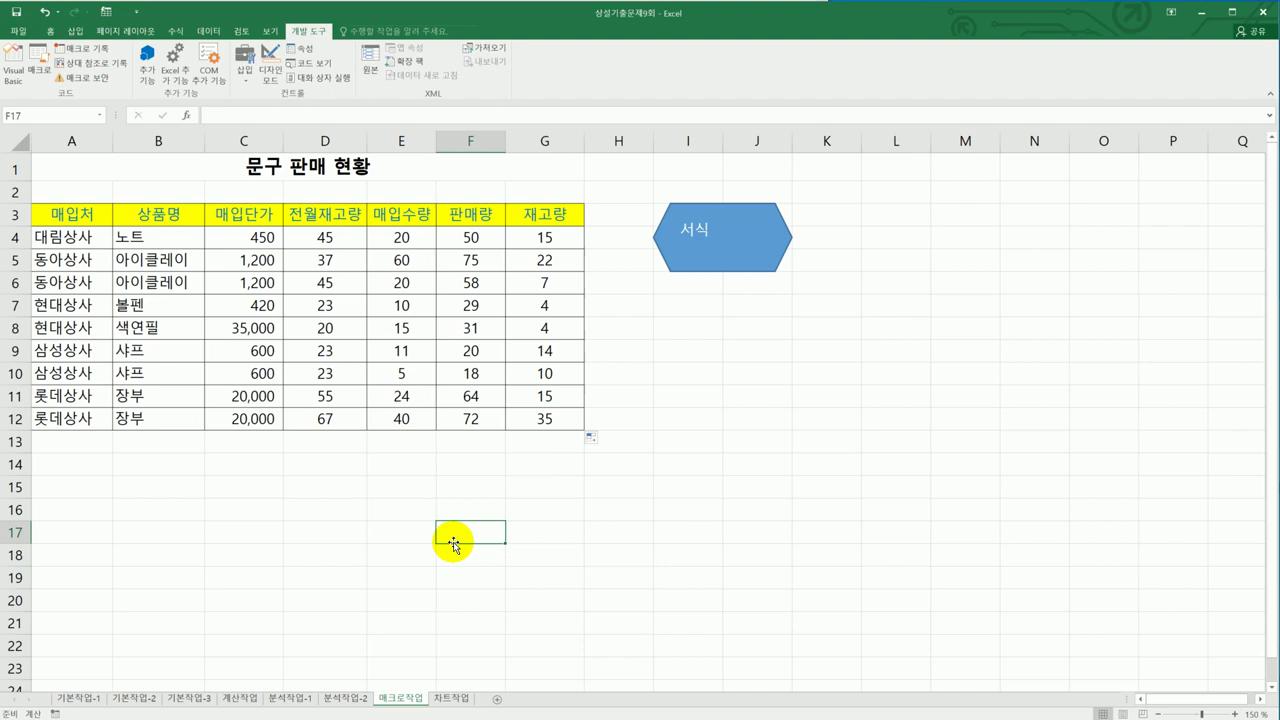
# Draw a badge (배지) from the basic shapes over cells I7:J9 and enter the text 재고량 in it
pyautogui.click(75, 31)
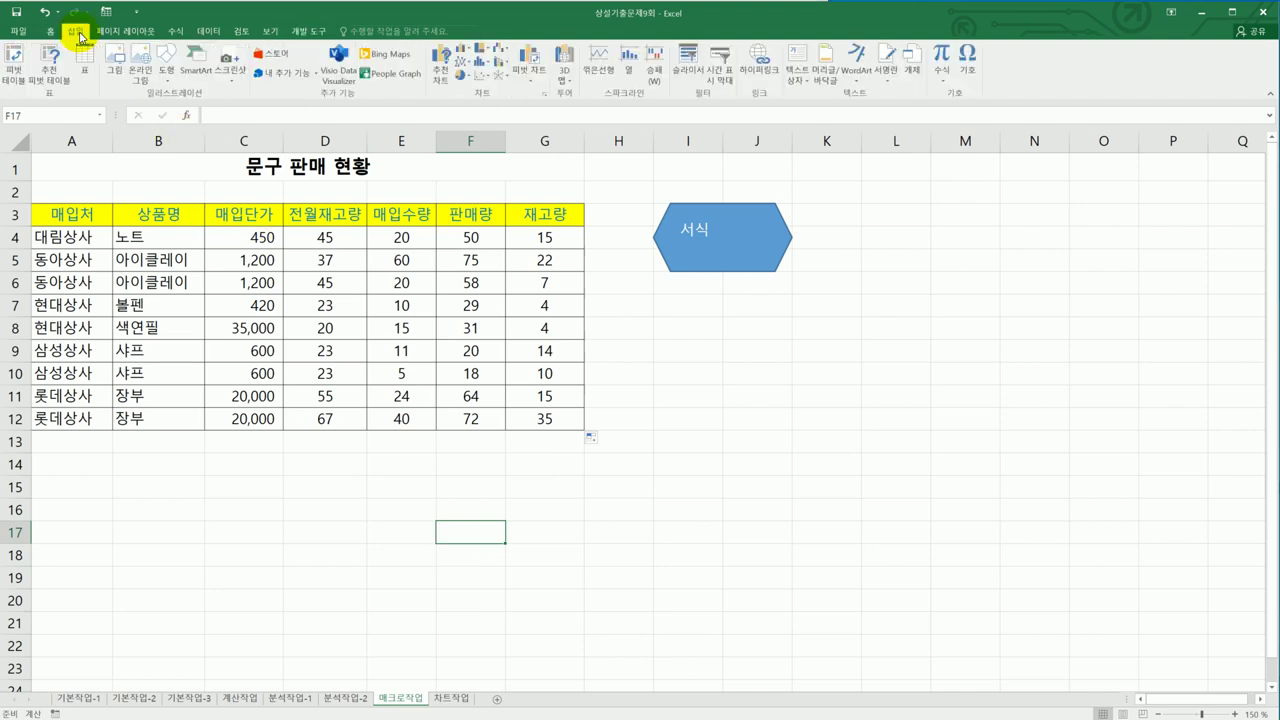
pyautogui.click(166, 72)
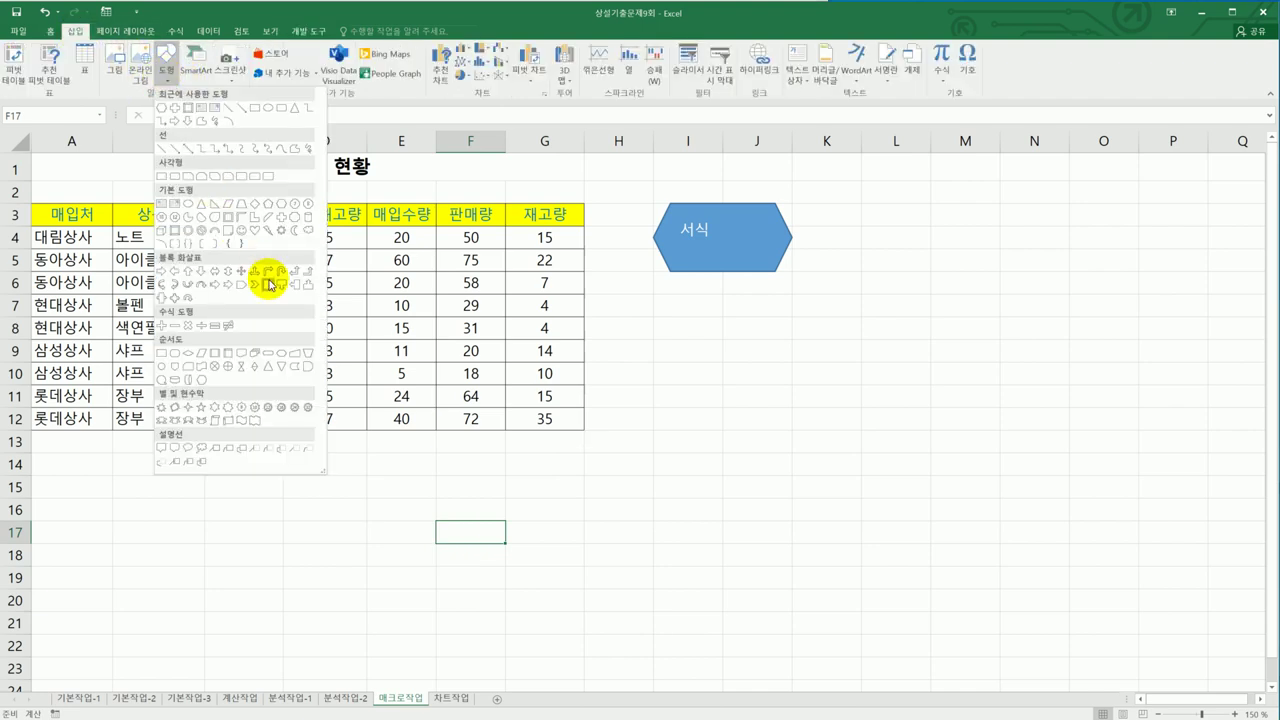
pyautogui.click(293, 217)
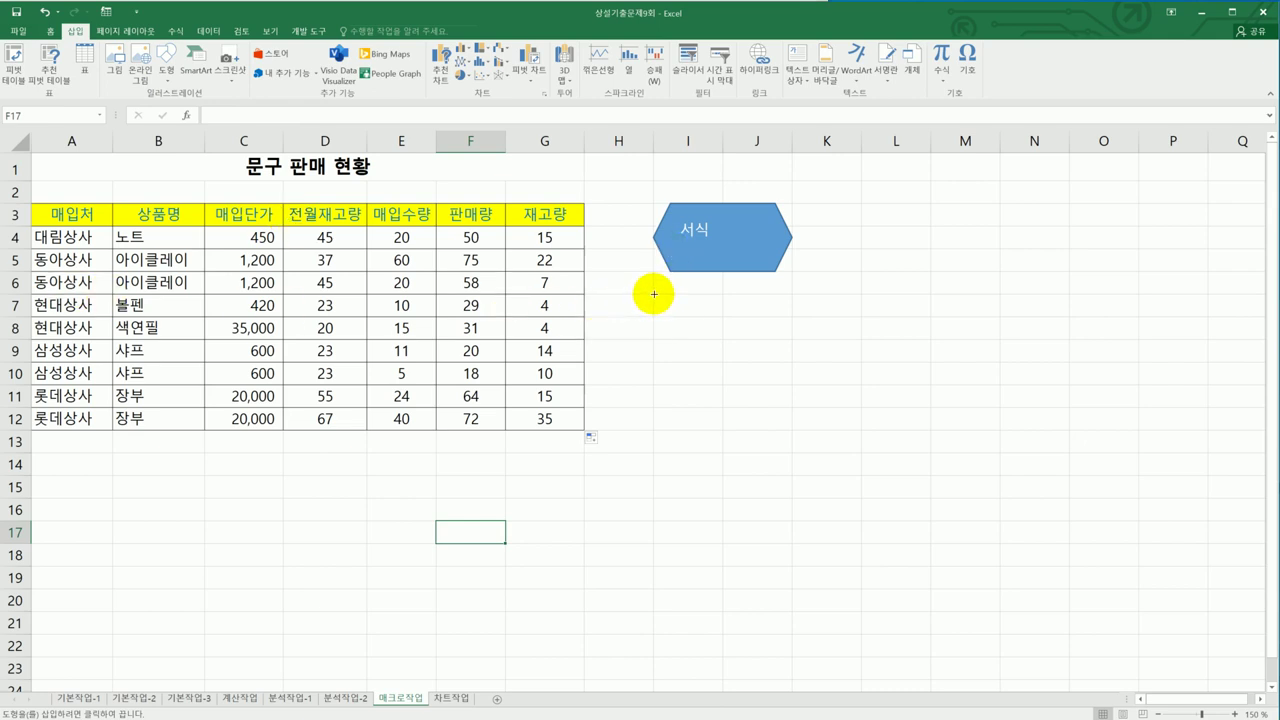
pyautogui.moveTo(654, 294)
pyautogui.mouseDown()
pyautogui.moveTo(764, 329)
pyautogui.moveTo(771, 357)
pyautogui.mouseUp()
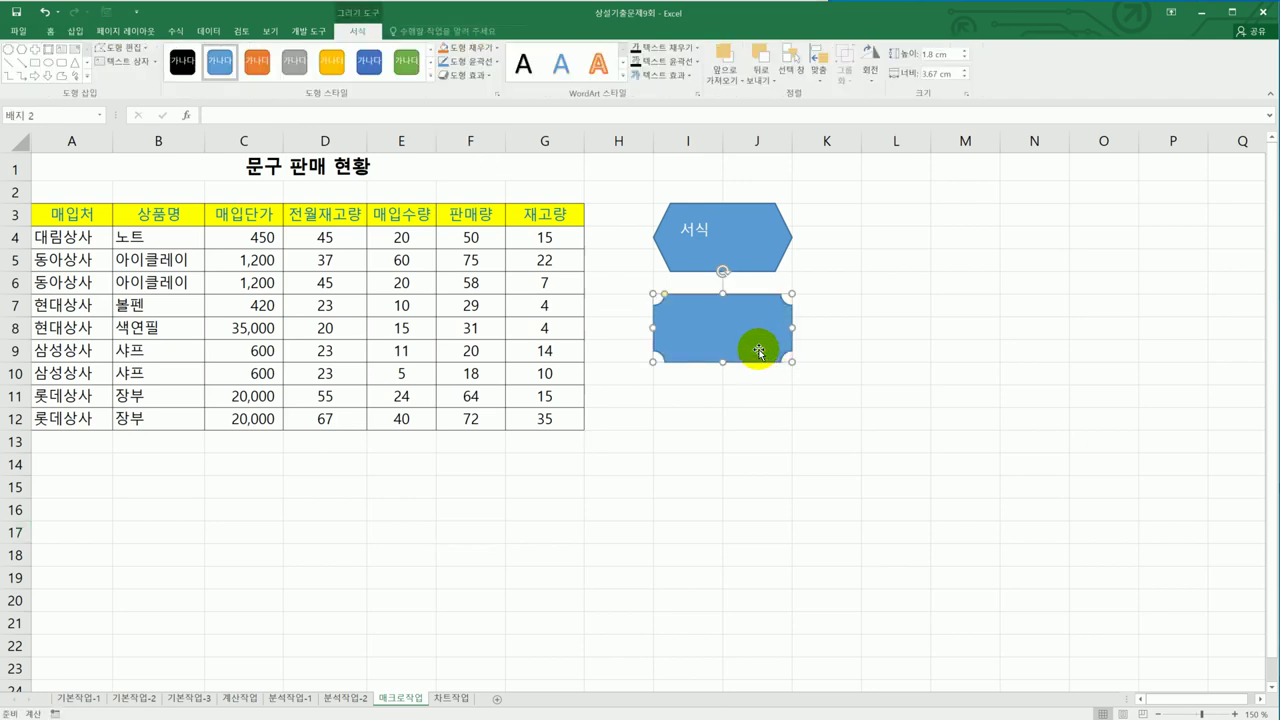
pyautogui.write('재고량')
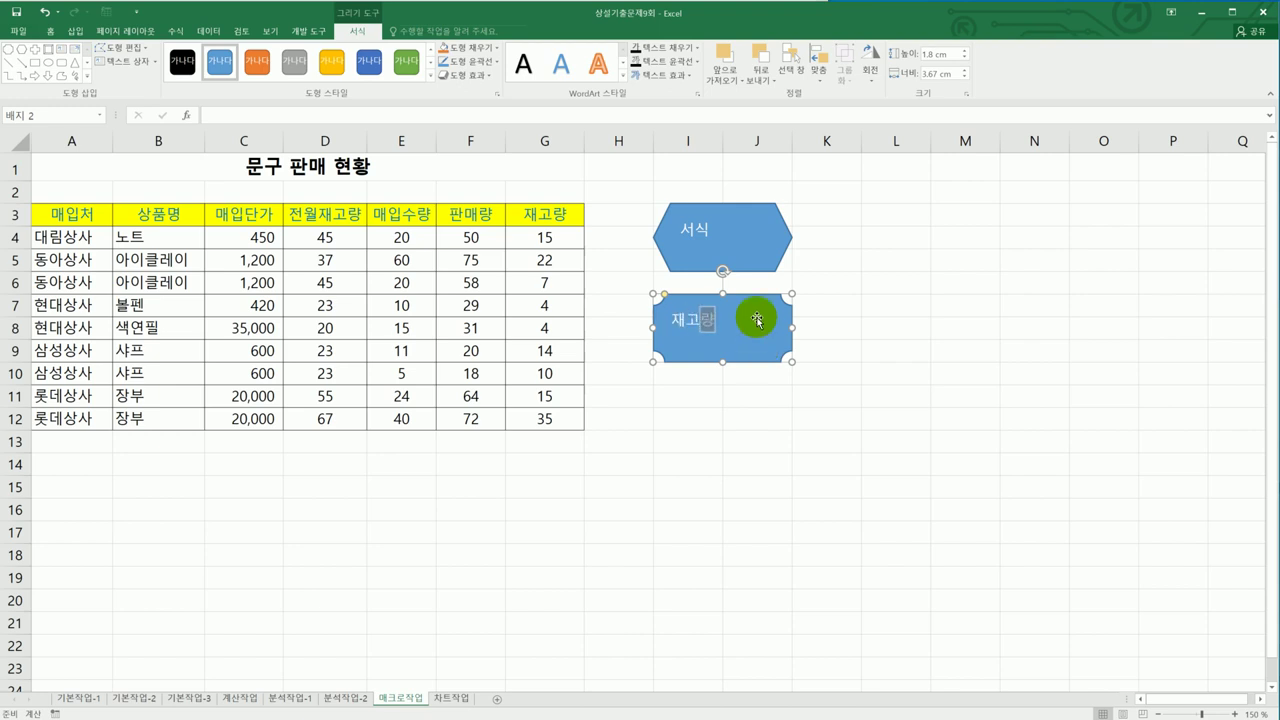
# Assign the 재고량 macro to the badge shape and deselect the shape
pyautogui.rightClick(757, 316)
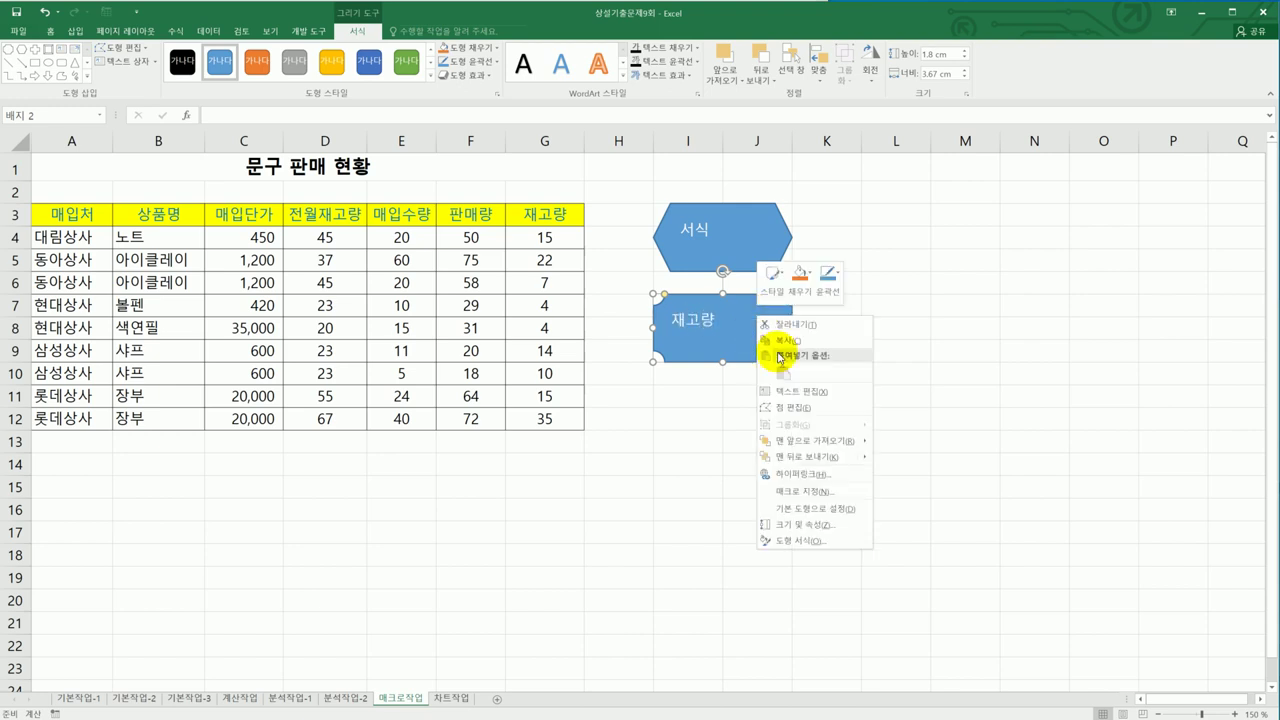
pyautogui.click(803, 491)
pyautogui.click(697, 424)
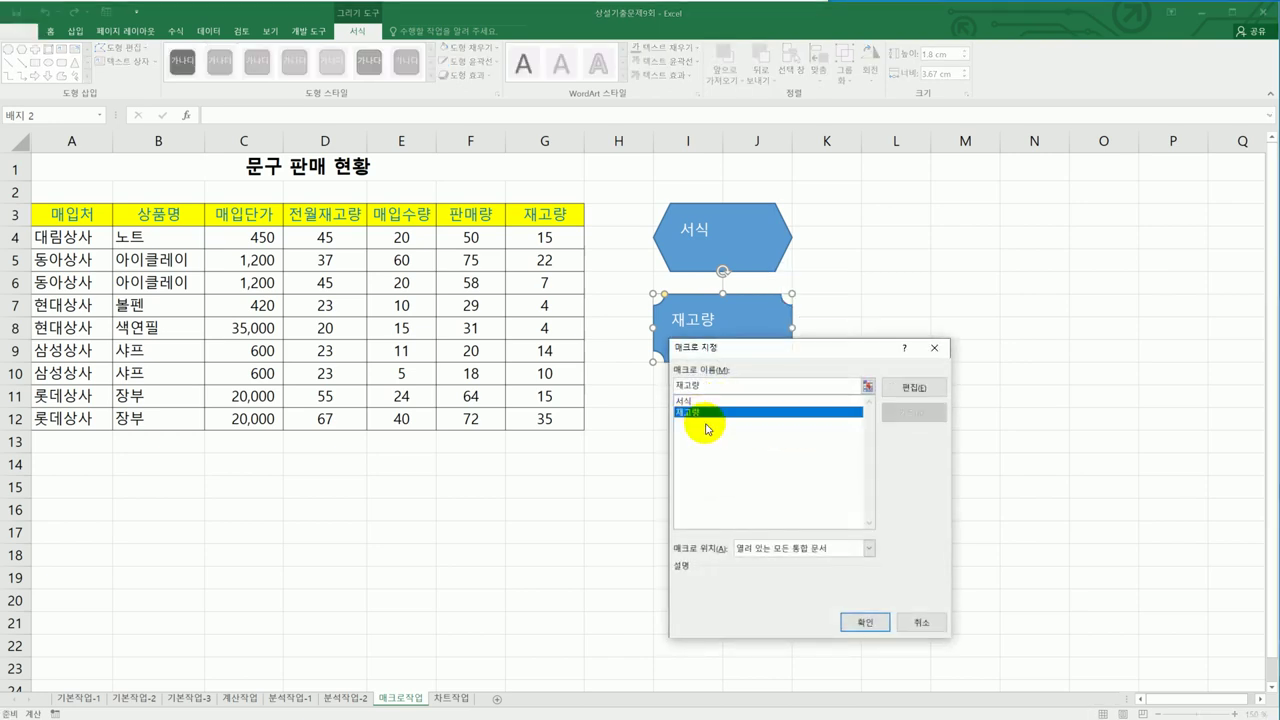
pyautogui.click(864, 622)
pyautogui.click(971, 573)
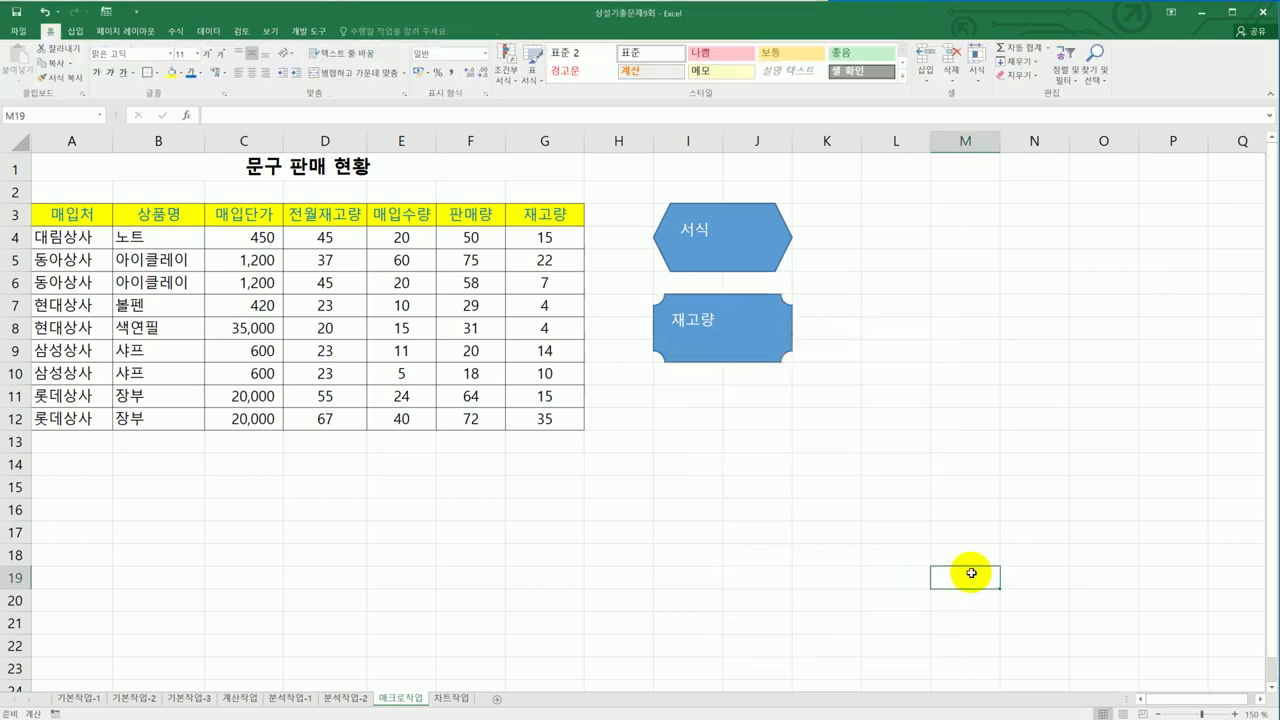
# Clear the contents of G4:G12 and run the 재고량 macro from the badge shape to recalculate the stock
pyautogui.moveTo(544, 238); pyautogui.dragTo(544, 421)
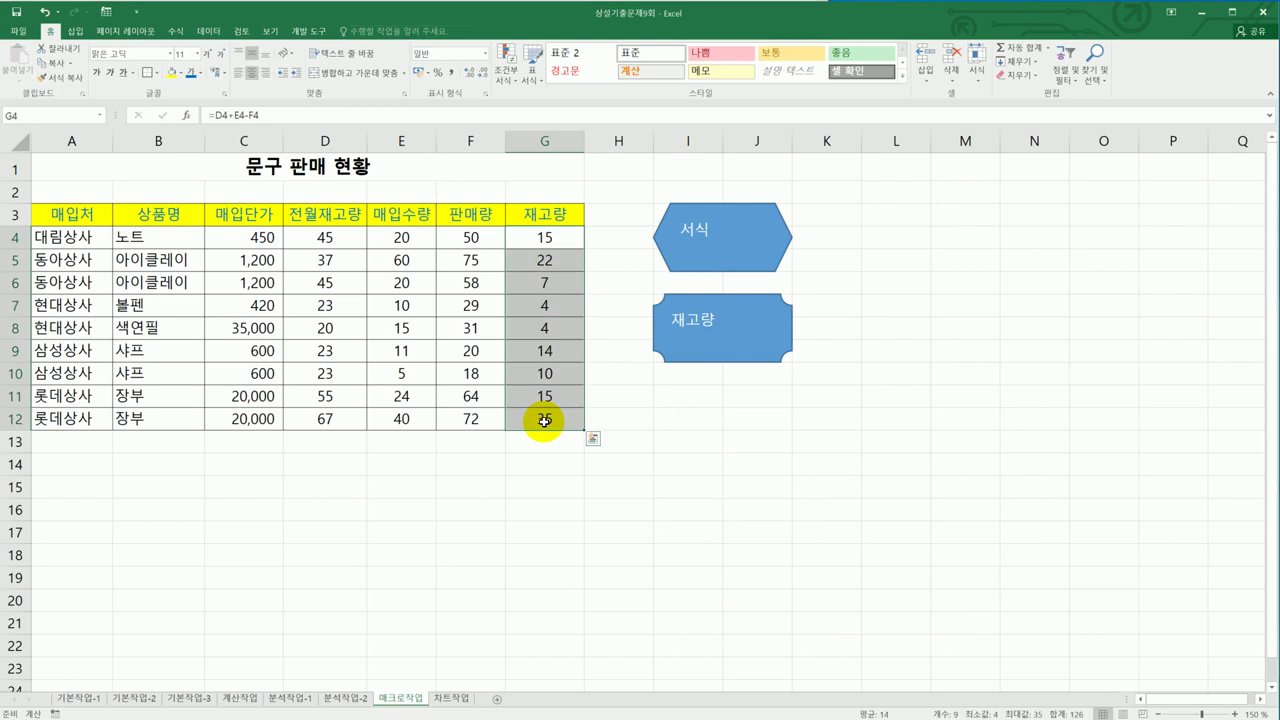
pyautogui.press('Delete')
pyautogui.click(757, 487)
pyautogui.click(723, 344)
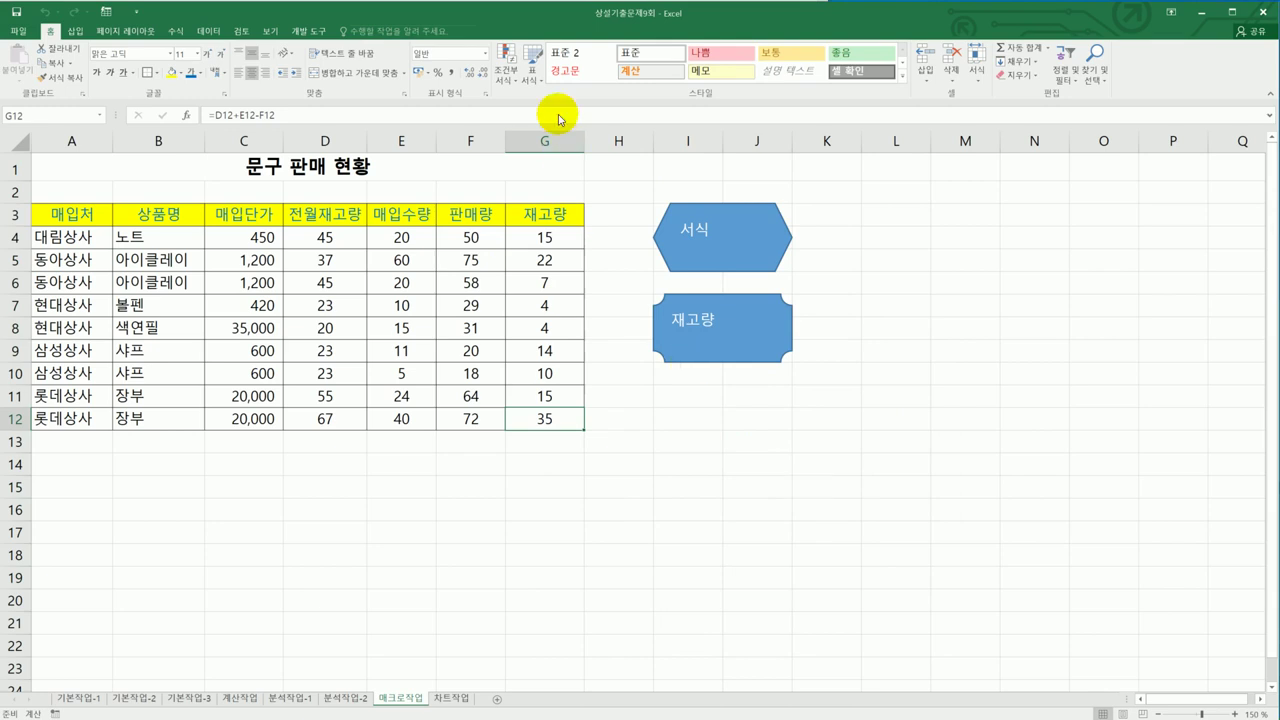
# Switch to the exam document to check the task instructions
pyautogui.hotkey('alt', 'Tab')
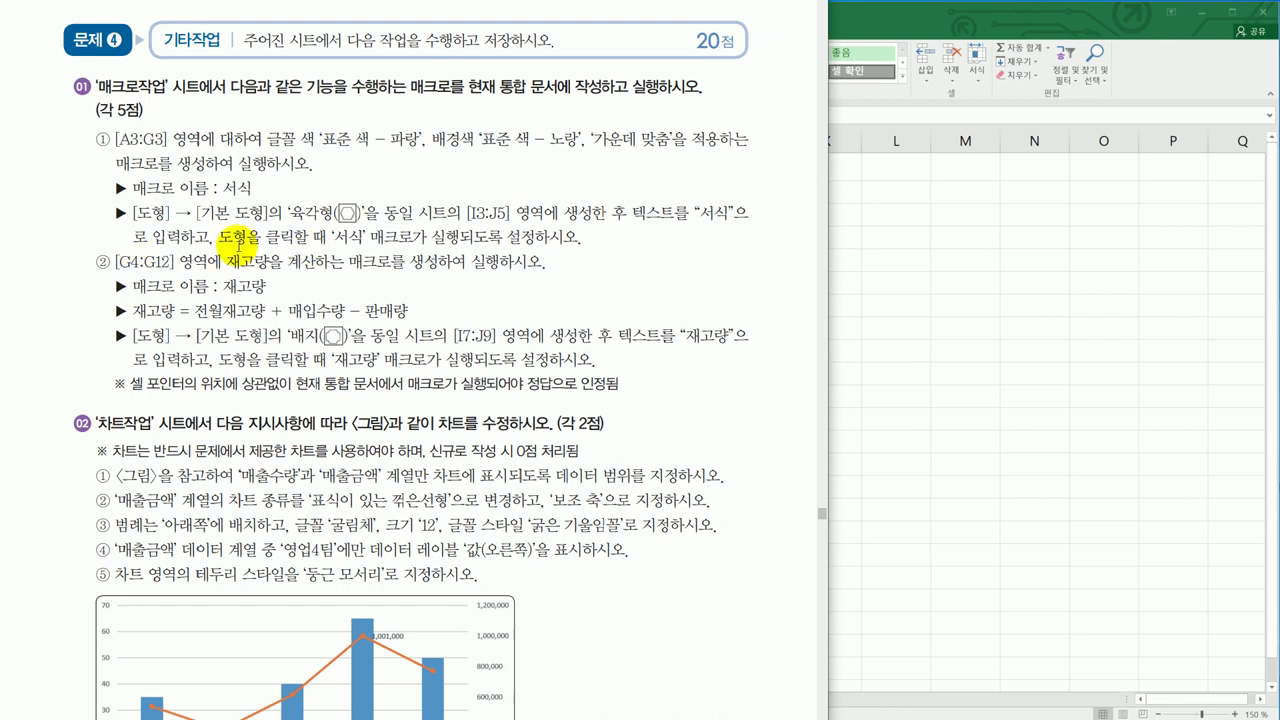